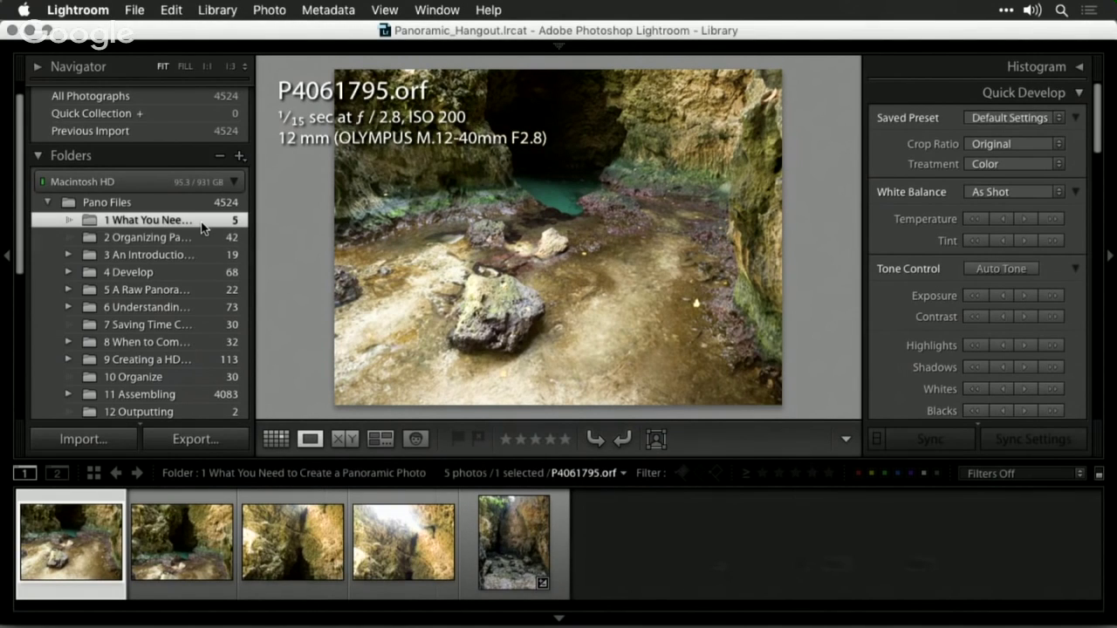
# - Browse the five cave photos and select the first four frames
pyautogui.press('Right')
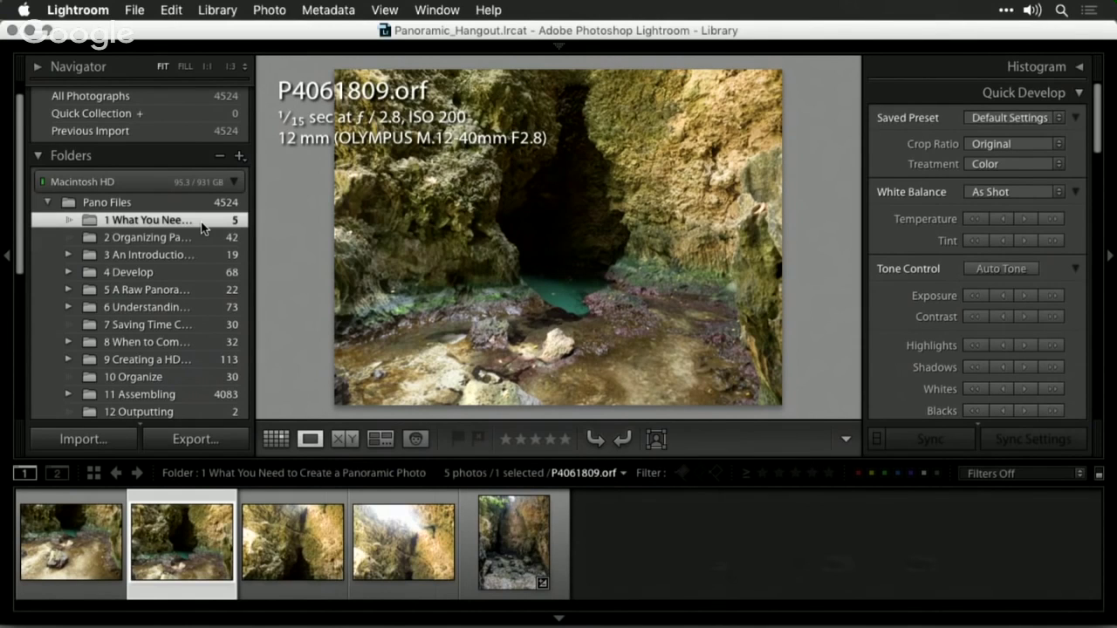
pyautogui.press('Right')
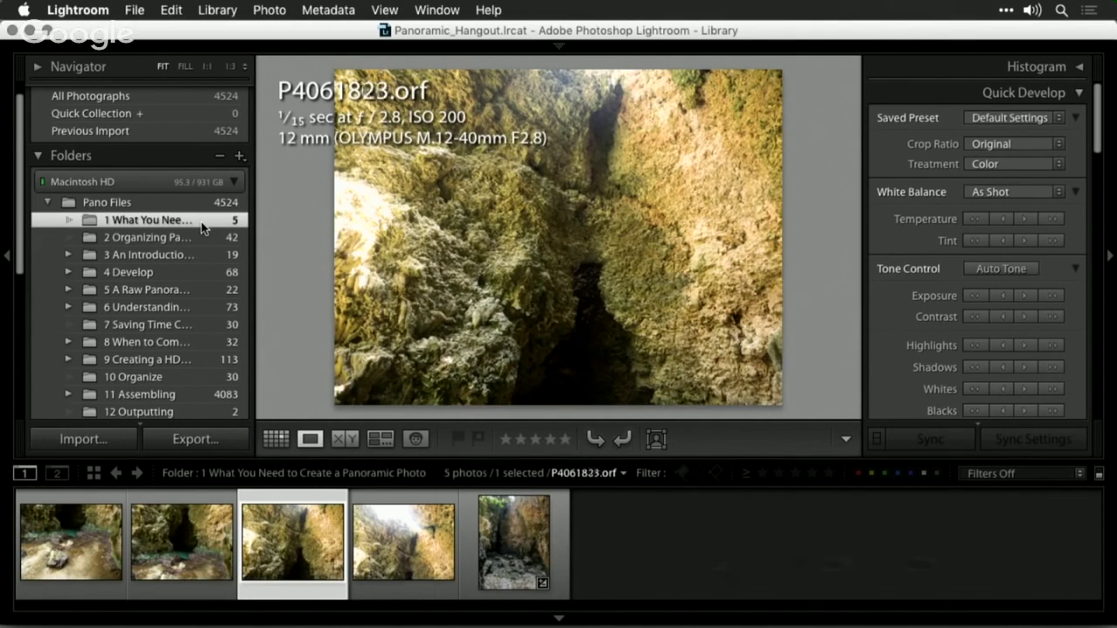
pyautogui.press('Right')
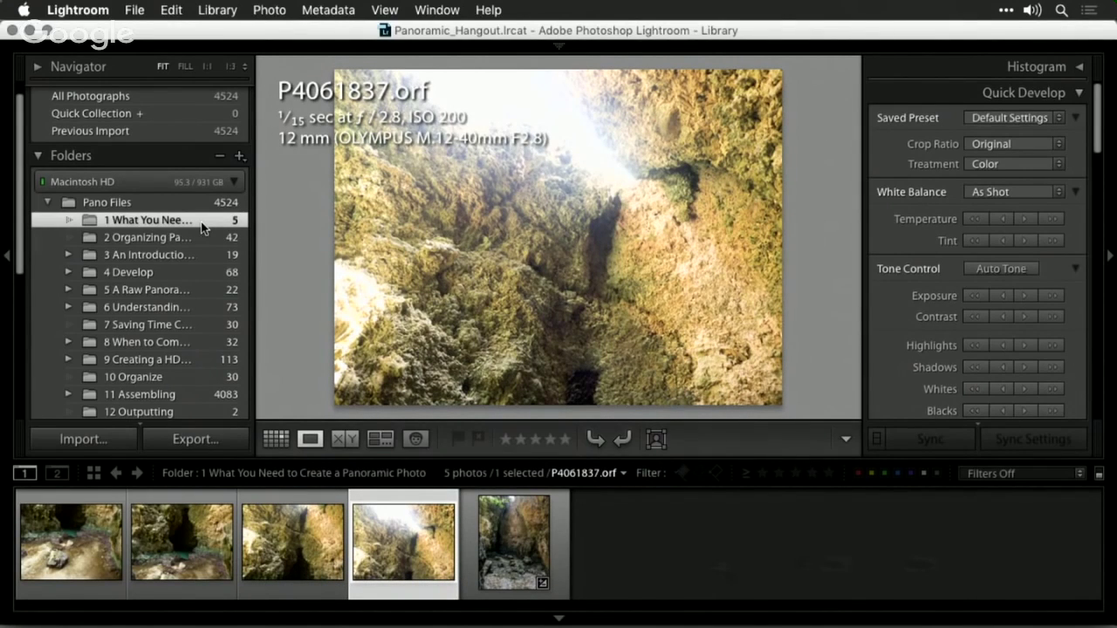
pyautogui.press('Right')
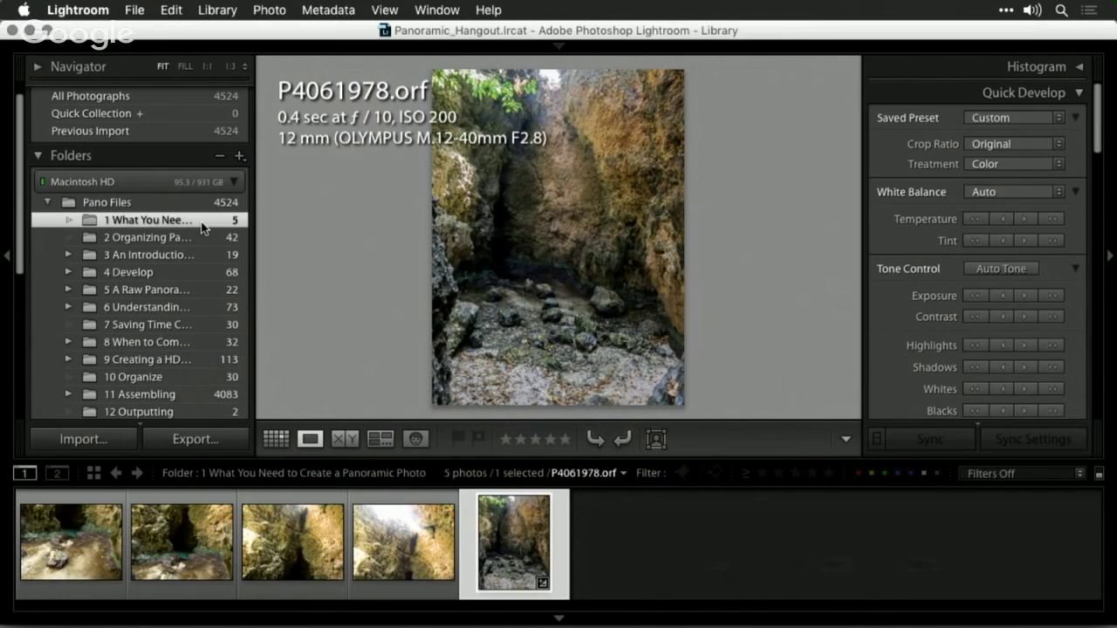
pyautogui.press('Left')
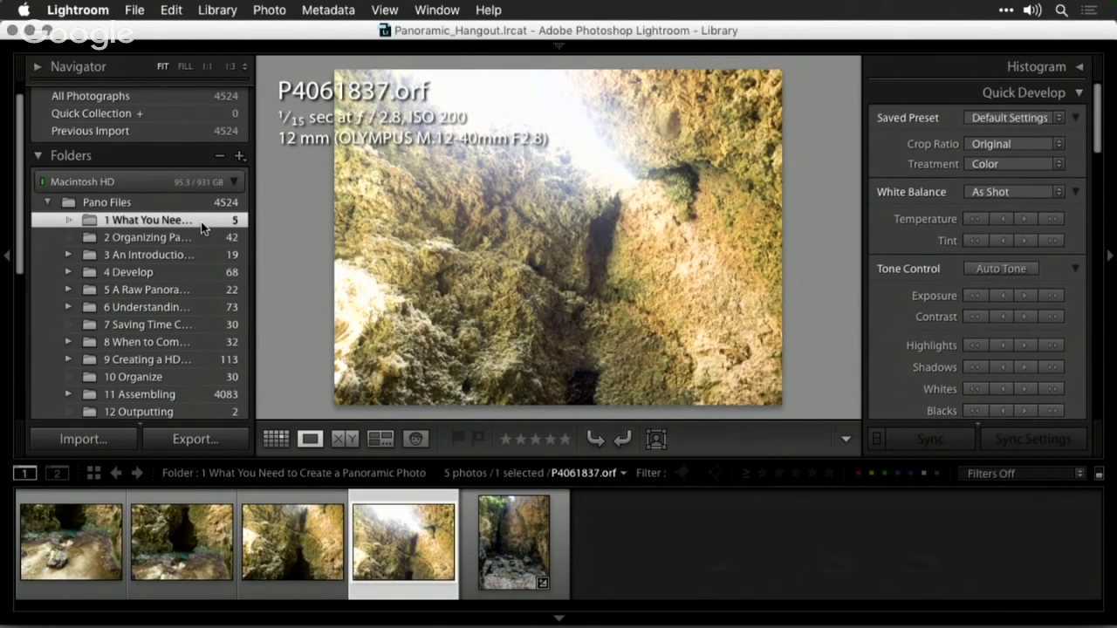
pyautogui.hotkey('shift', 'Left')
pyautogui.hotkey('shift', 'Left')
pyautogui.hotkey('shift', 'Left')
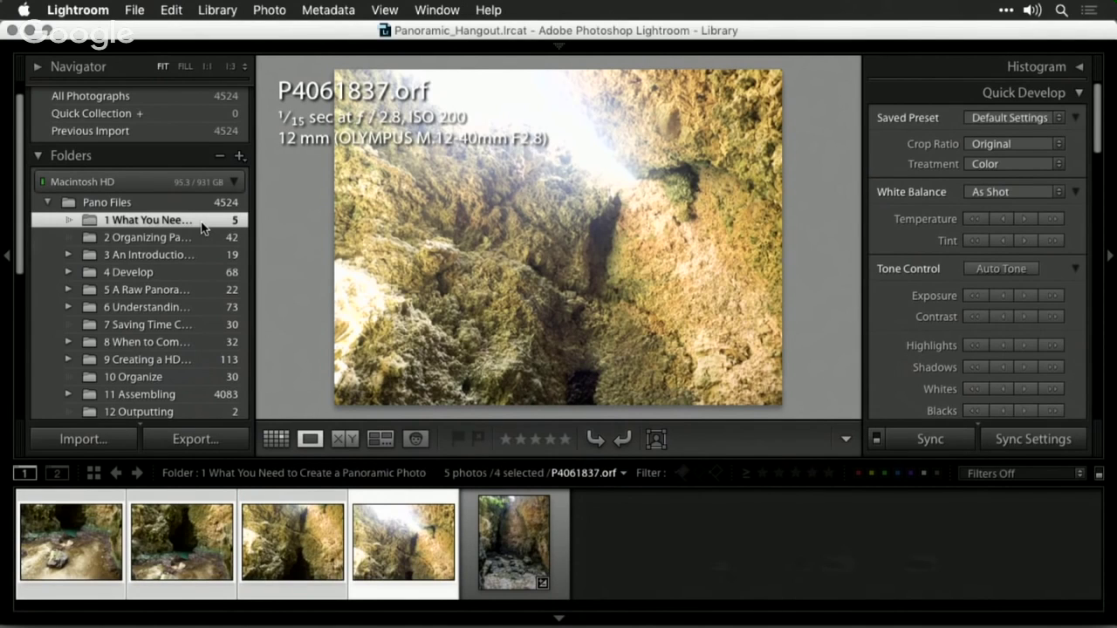
# - Send the four selected cave frames to Photo Merge > Panorama
pyautogui.moveTo(279, 44)
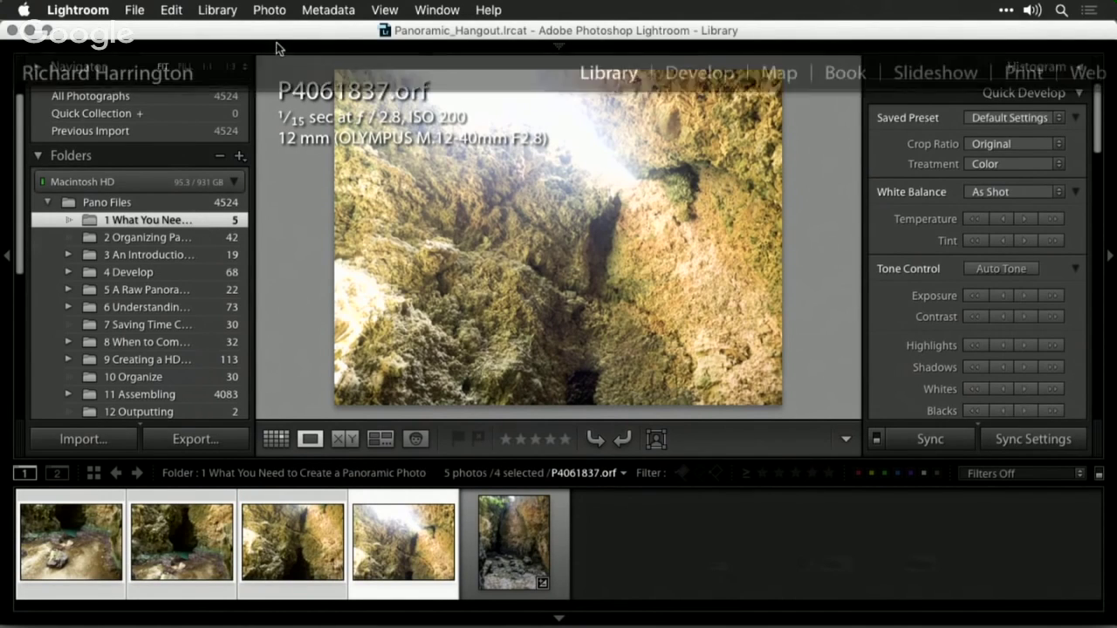
pyautogui.click(286, 8)
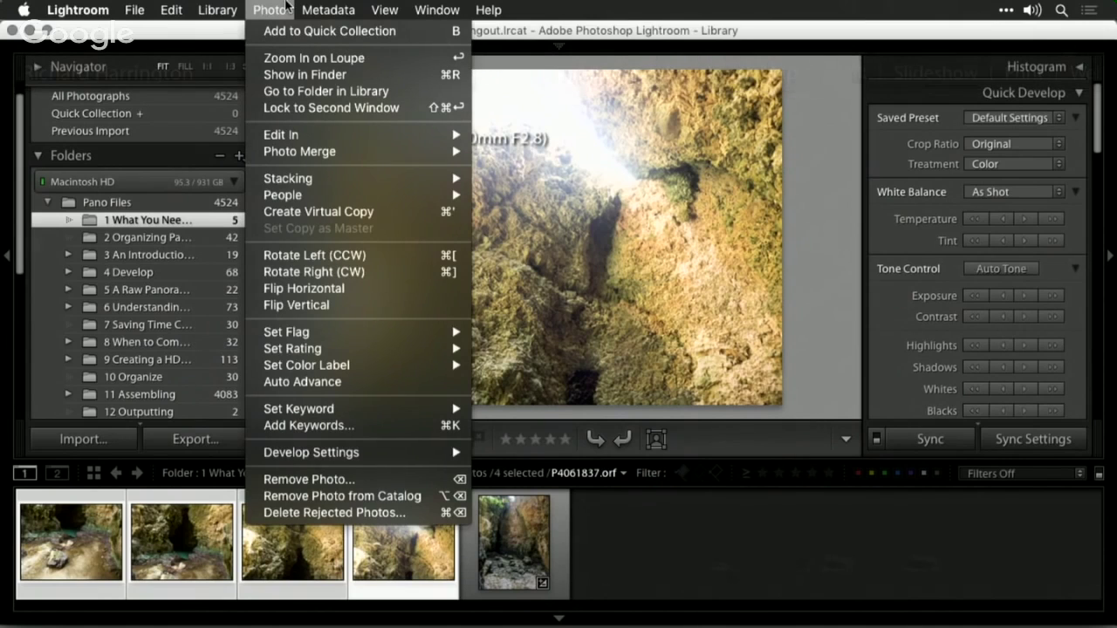
pyautogui.moveTo(332, 150)
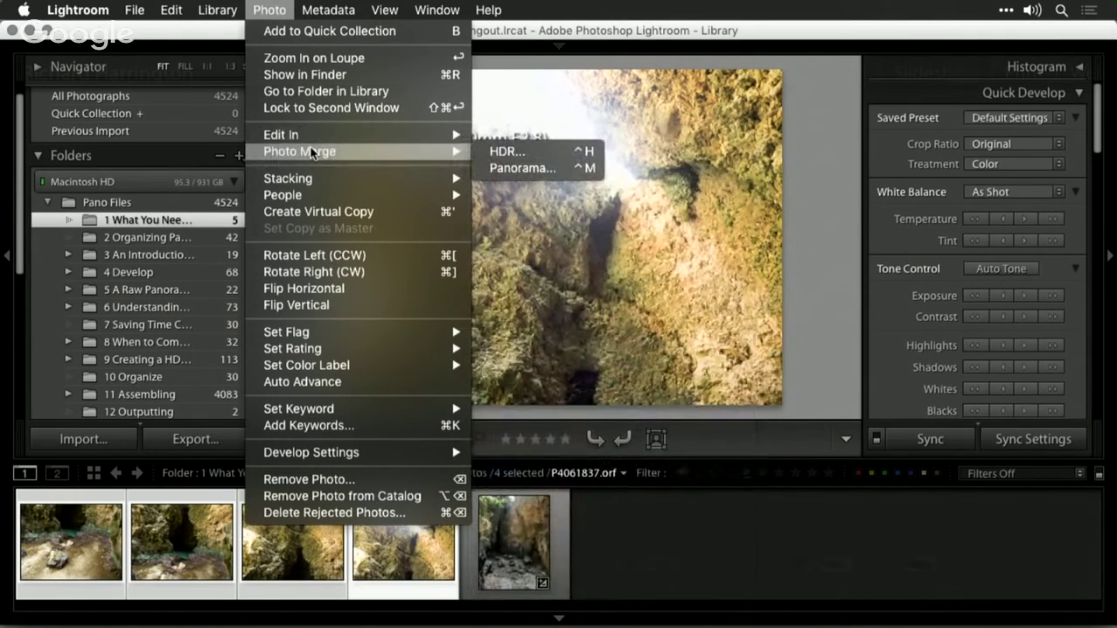
pyautogui.click(548, 169)
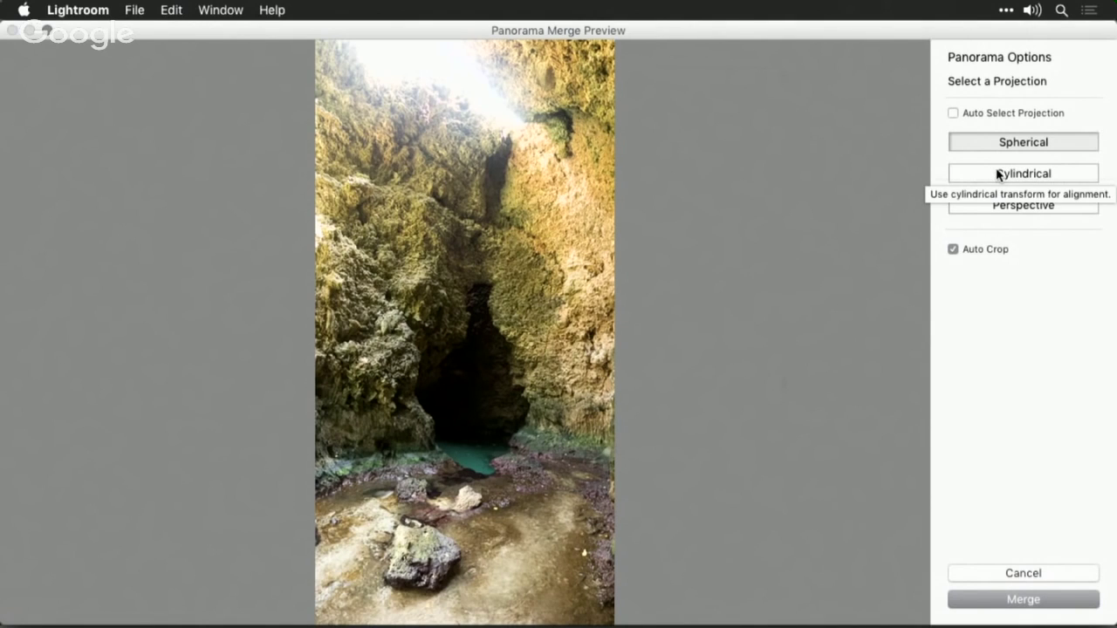
# - Compare Spherical, Cylindrical and Perspective projections, then merge with Cylindrical into P4061837-Pano.dng
pyautogui.click(997, 175)
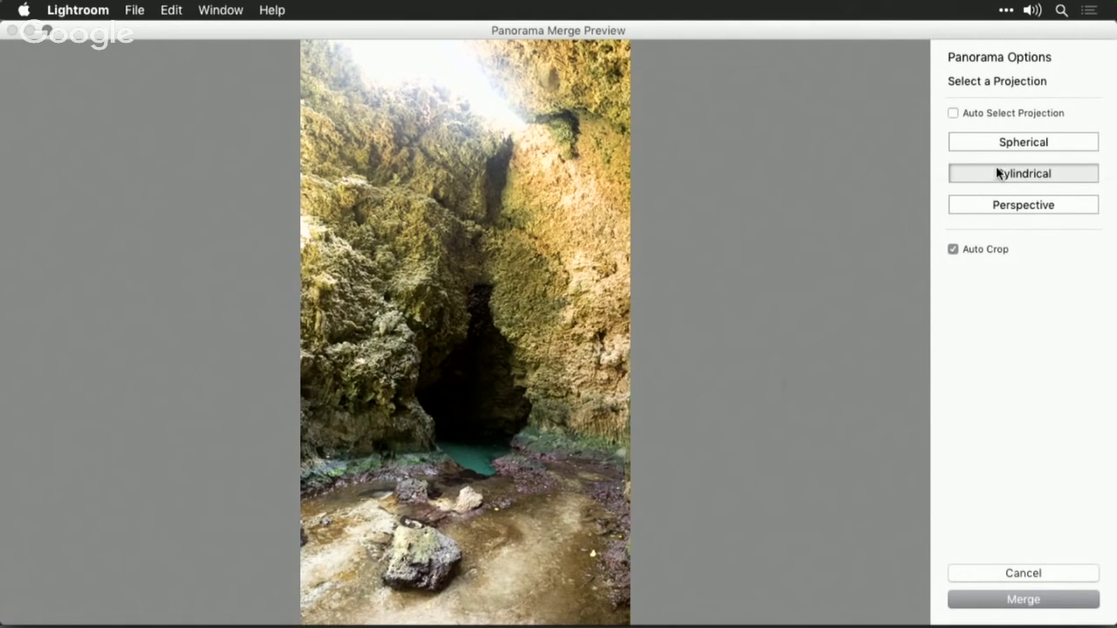
pyautogui.click(997, 148)
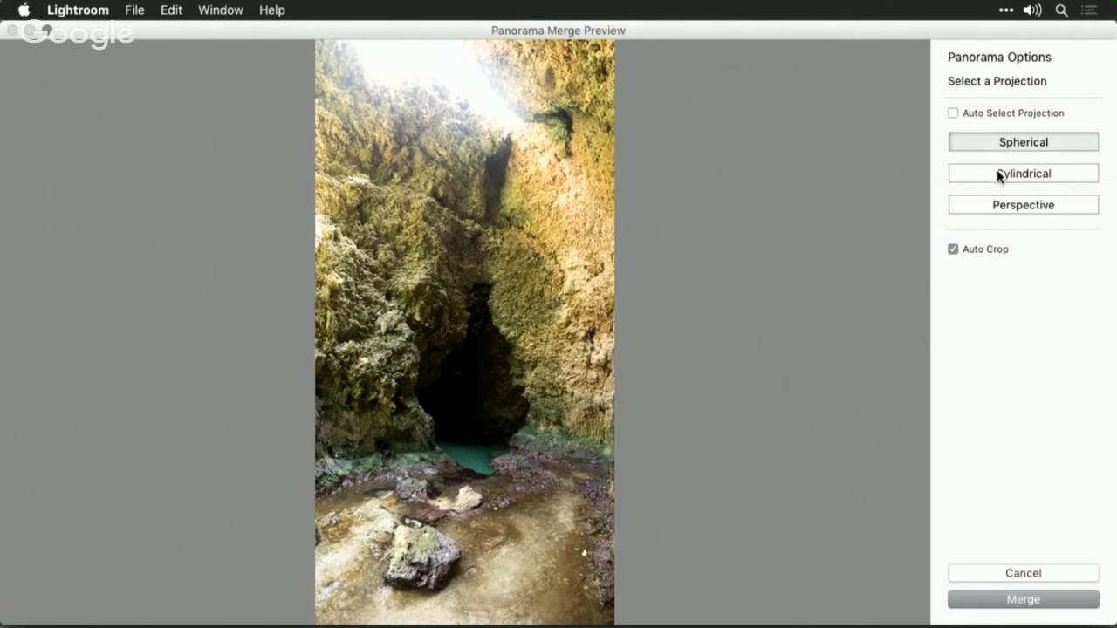
pyautogui.click(999, 176)
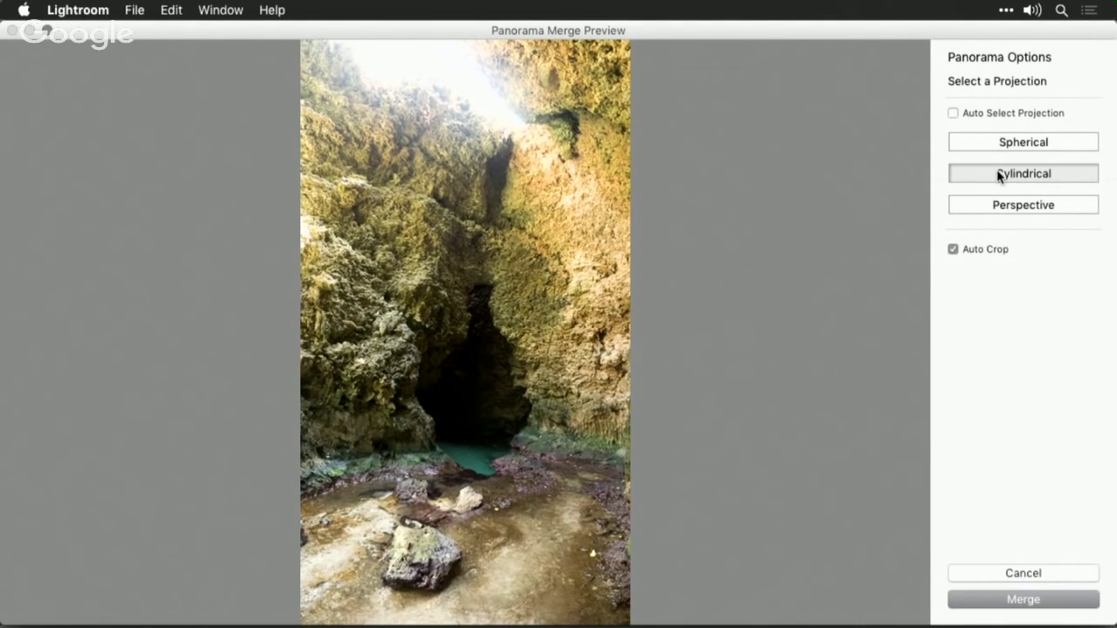
pyautogui.click(1003, 206)
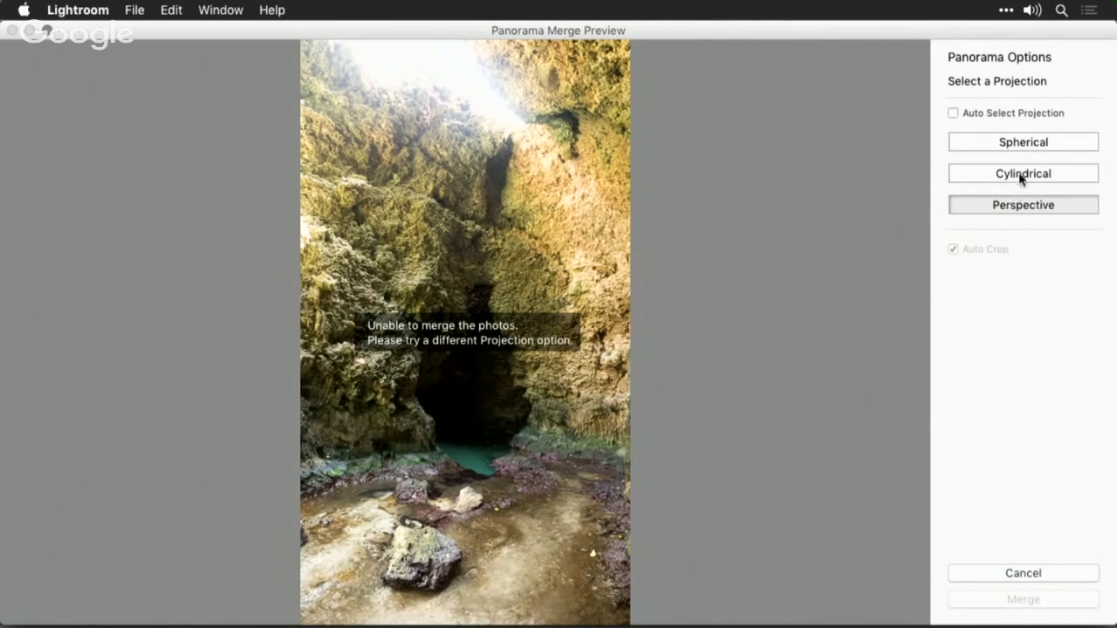
pyautogui.click(1018, 172)
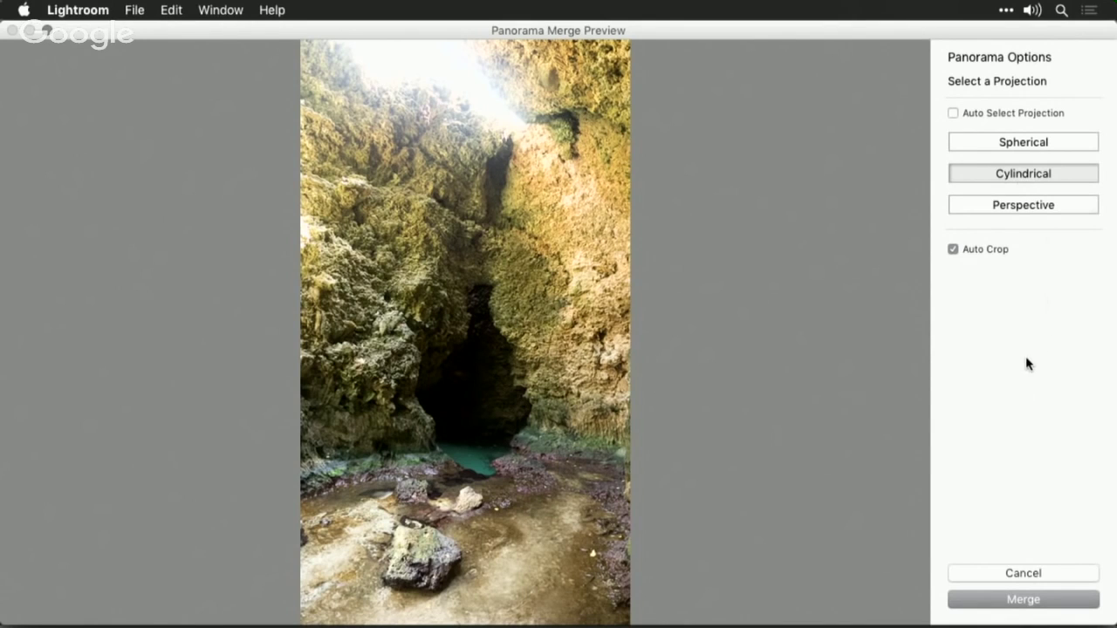
pyautogui.click(1033, 601)
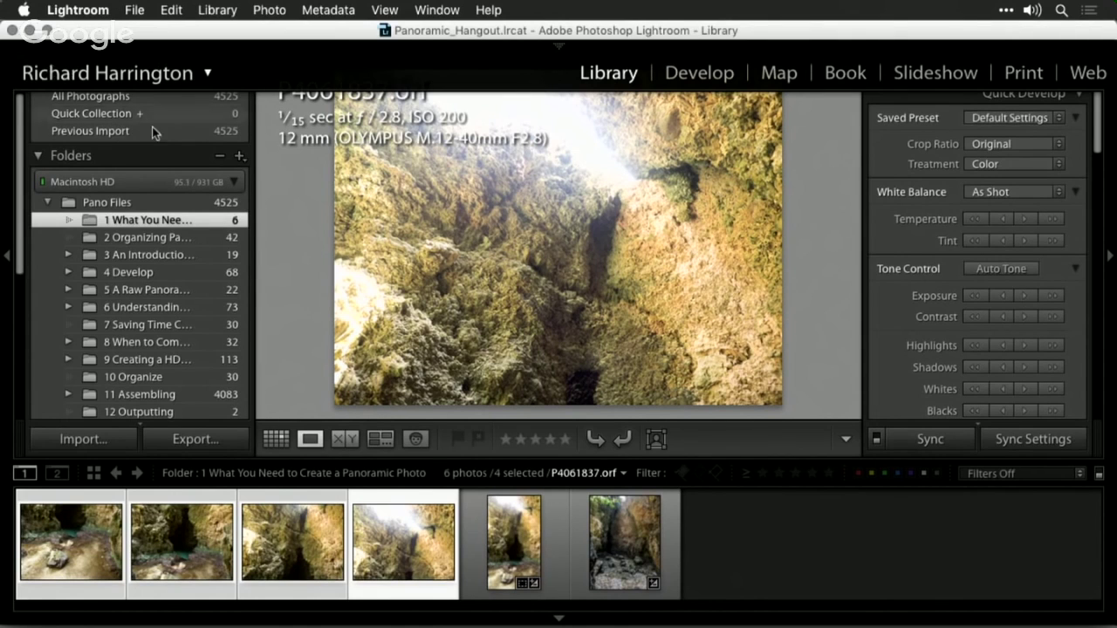
# - Select P4061837-Pano.dng in the filmstrip and open it in the Develop module
pyautogui.click(512, 543)
pyautogui.click(614, 539)
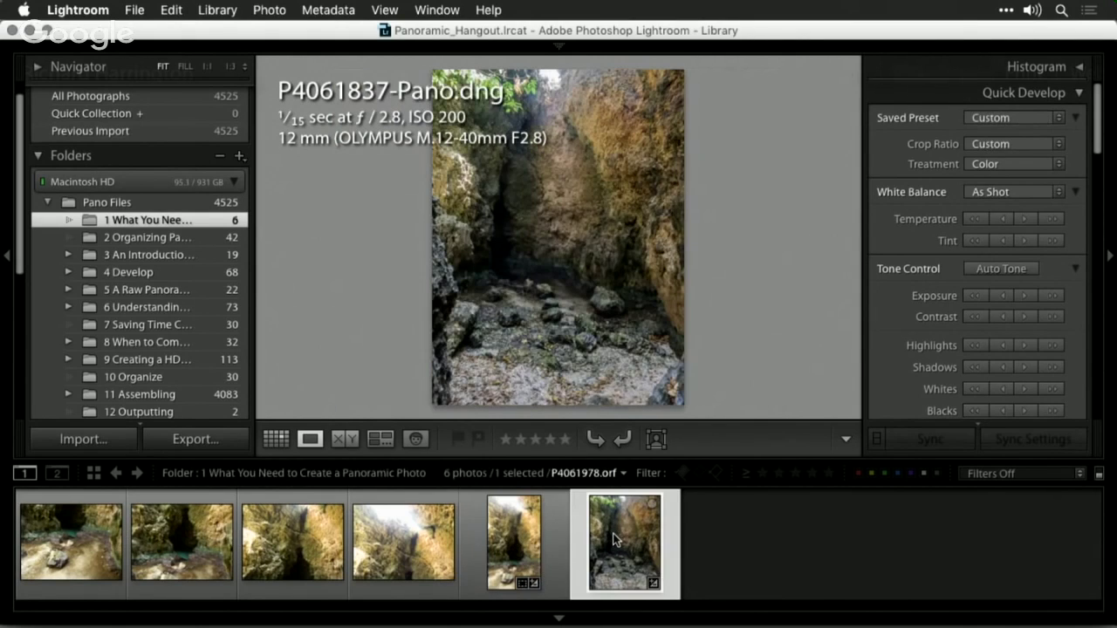
pyautogui.click(541, 542)
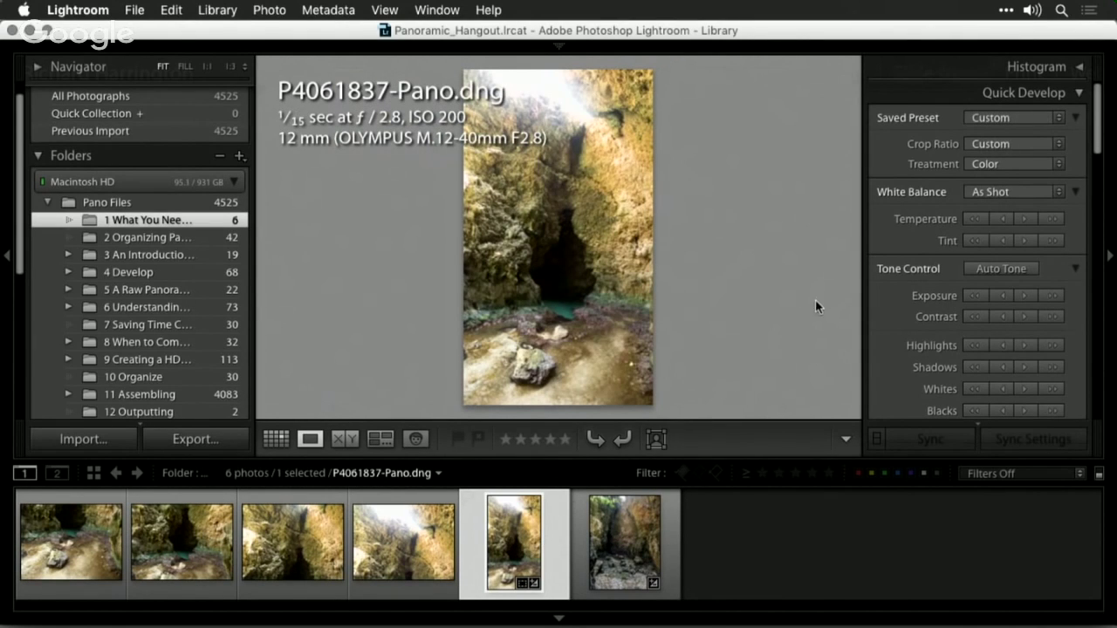
pyautogui.moveTo(648, 51)
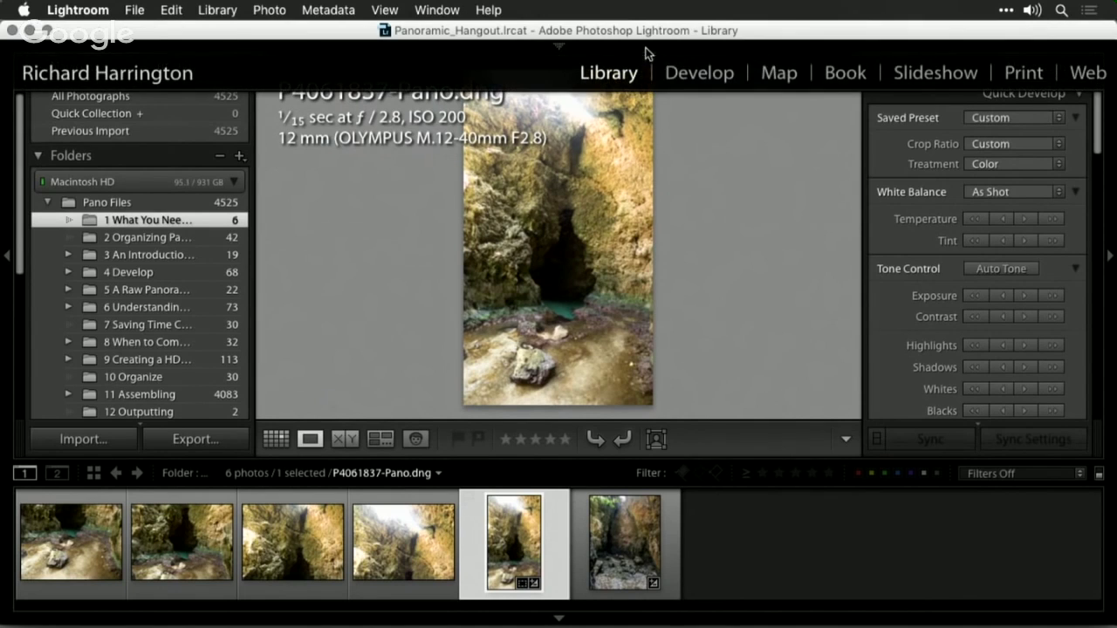
pyautogui.click(703, 76)
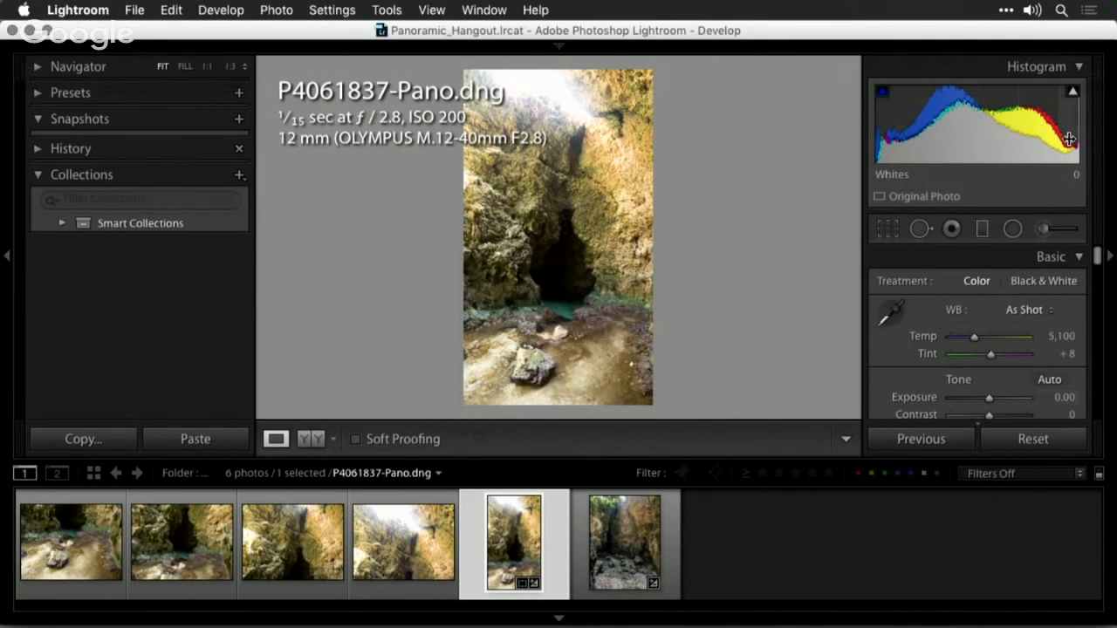
# - Set Whites -46 from the histogram, Auto white balance, Highlights -100 and Shadows +53
pyautogui.moveTo(1067, 138); pyautogui.dragTo(1011, 145)
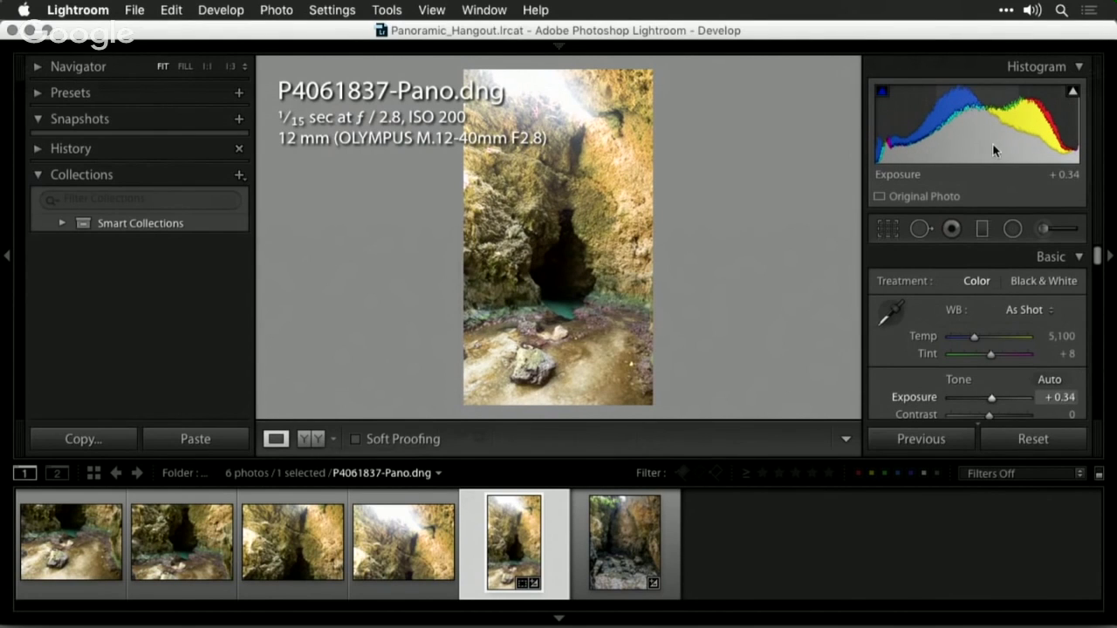
pyautogui.click(1036, 309)
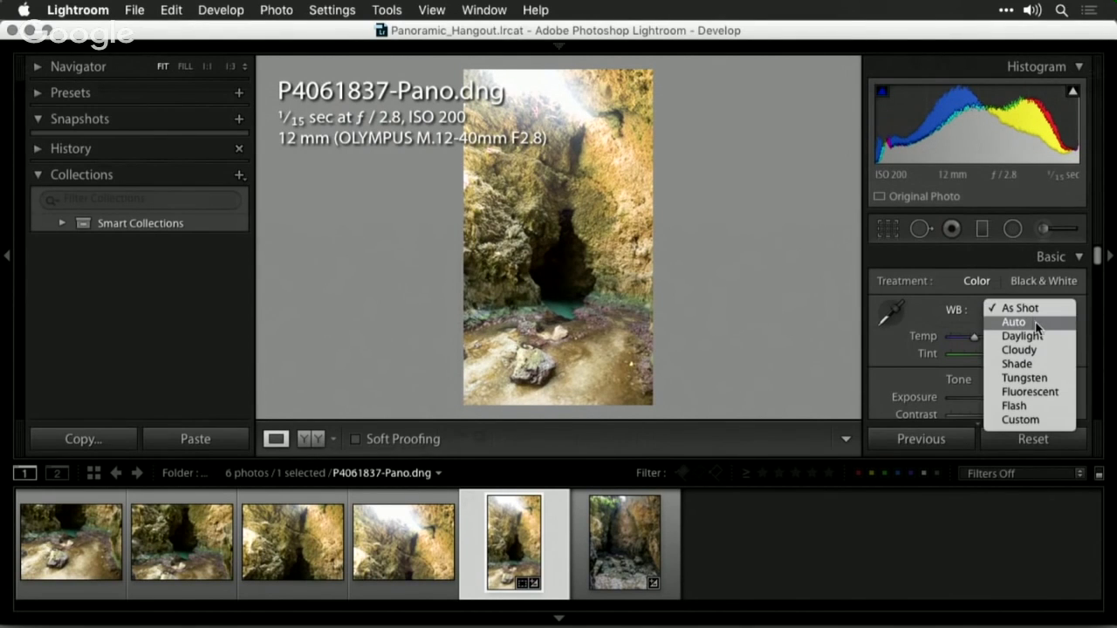
pyautogui.click(1036, 323)
pyautogui.scroll(-5, 1036, 327)
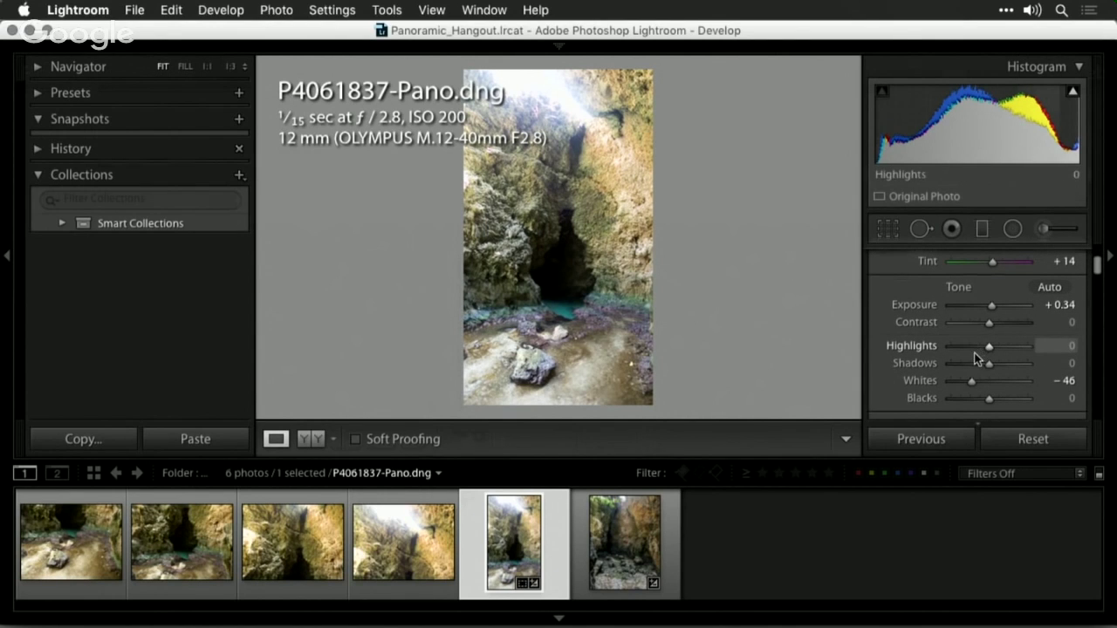
pyautogui.moveTo(976, 346); pyautogui.dragTo(916, 346)
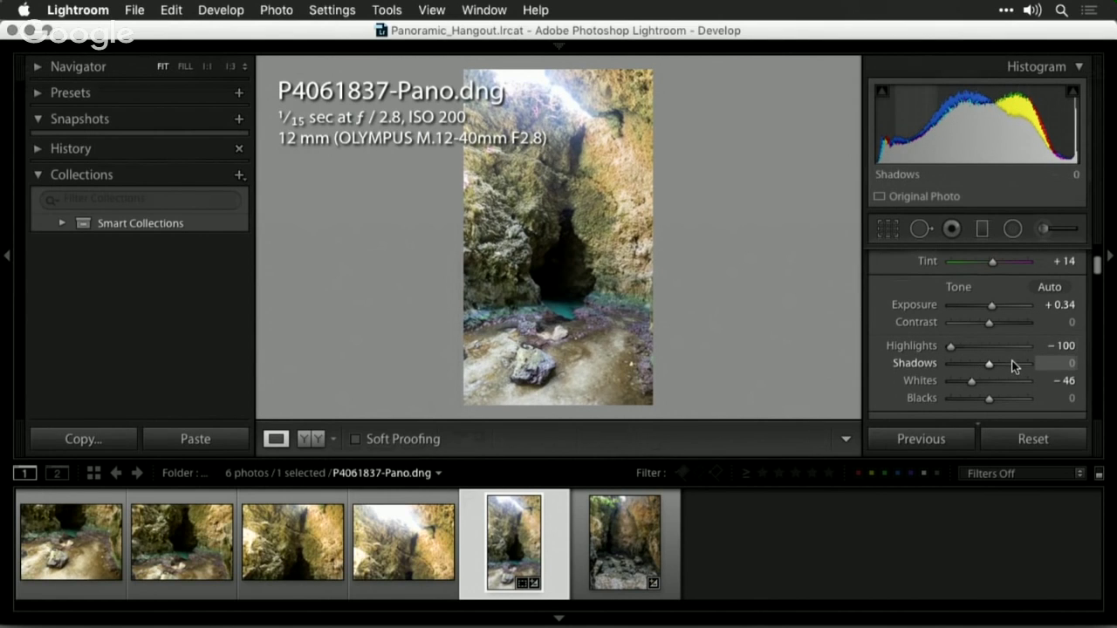
pyautogui.moveTo(1004, 363); pyautogui.dragTo(1008, 364)
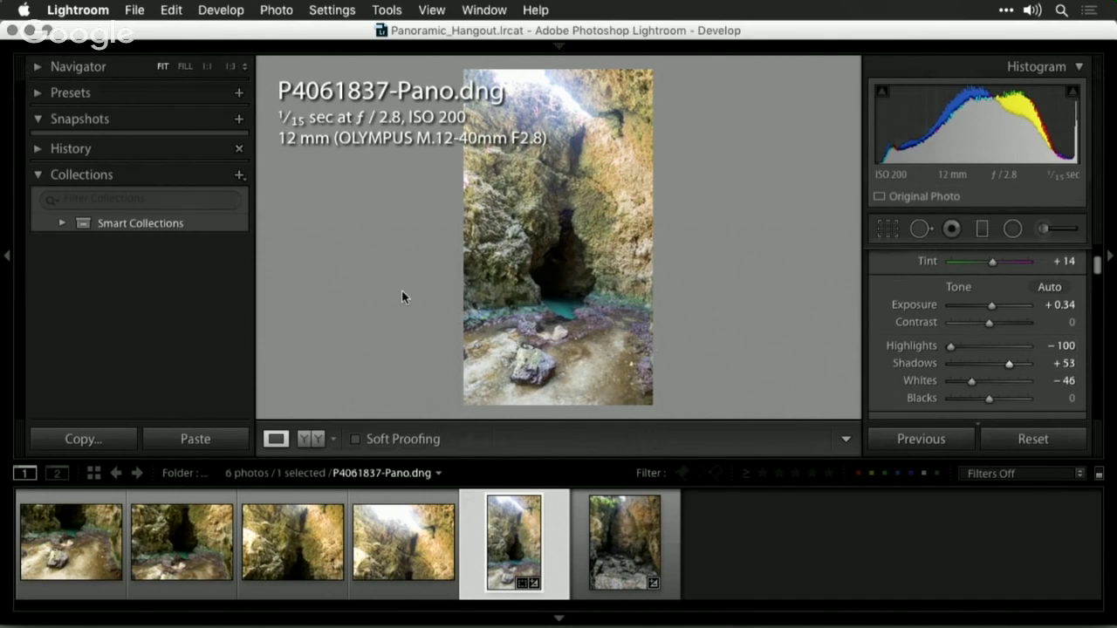
# - Edit the cave panorama in Perfectly Clear as an sRGB TIFF copy, P4061837-Pano-Edit.tif
pyautogui.click(278, 8)
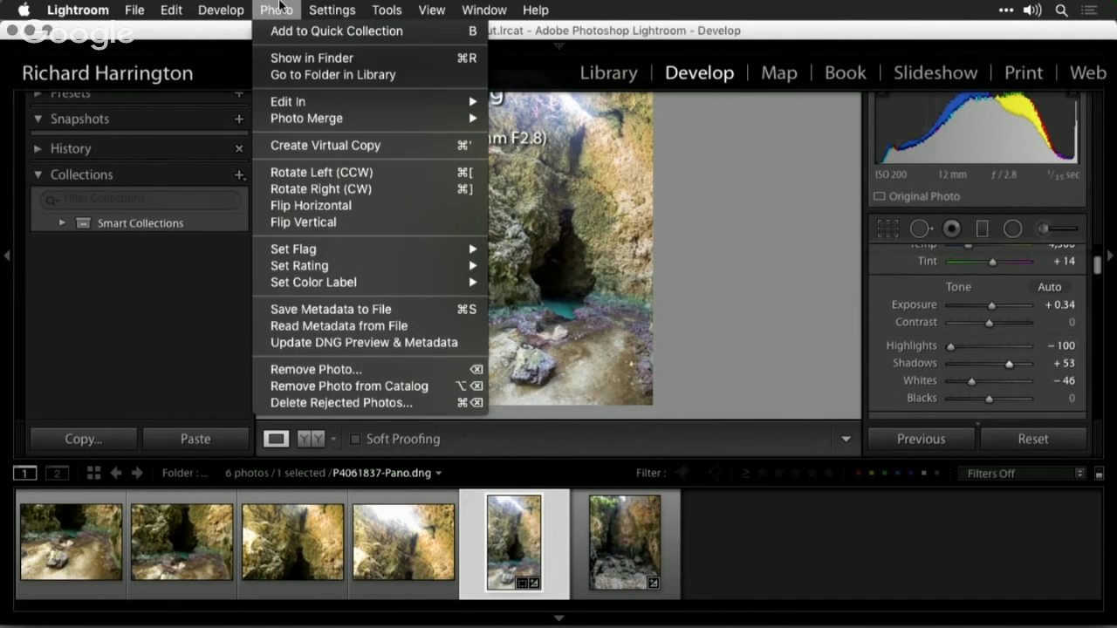
pyautogui.moveTo(283, 104)
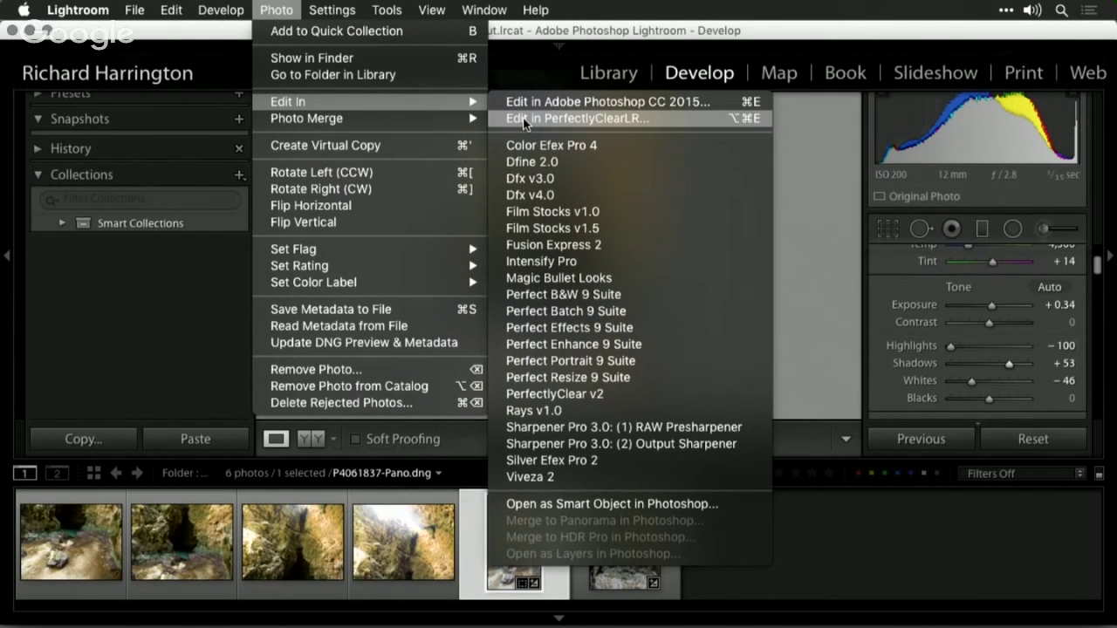
pyautogui.click(524, 120)
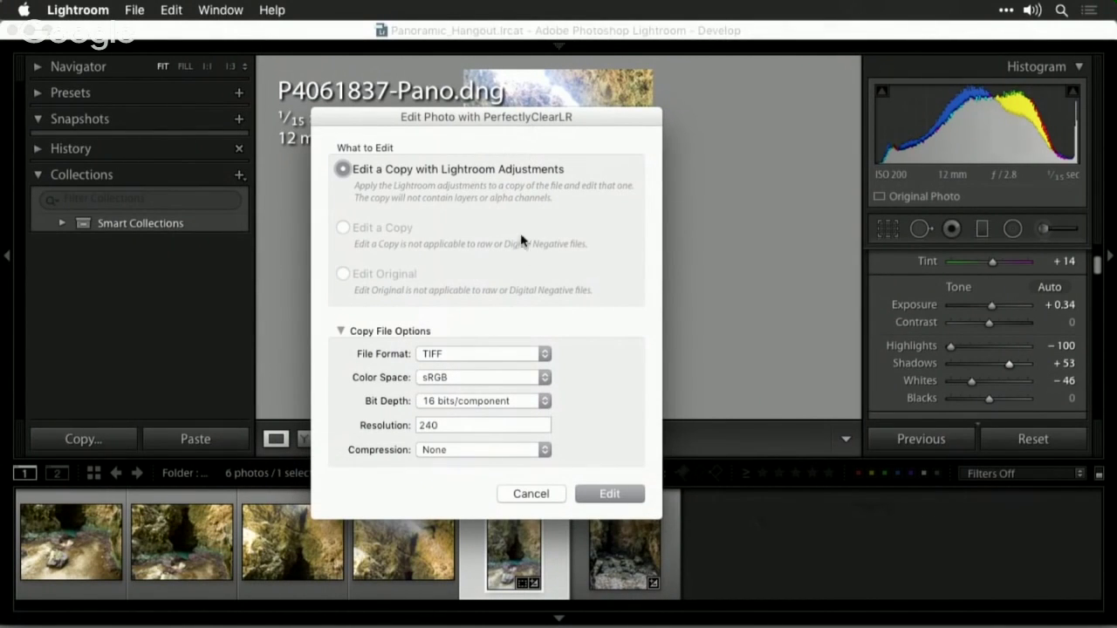
pyautogui.click(466, 376)
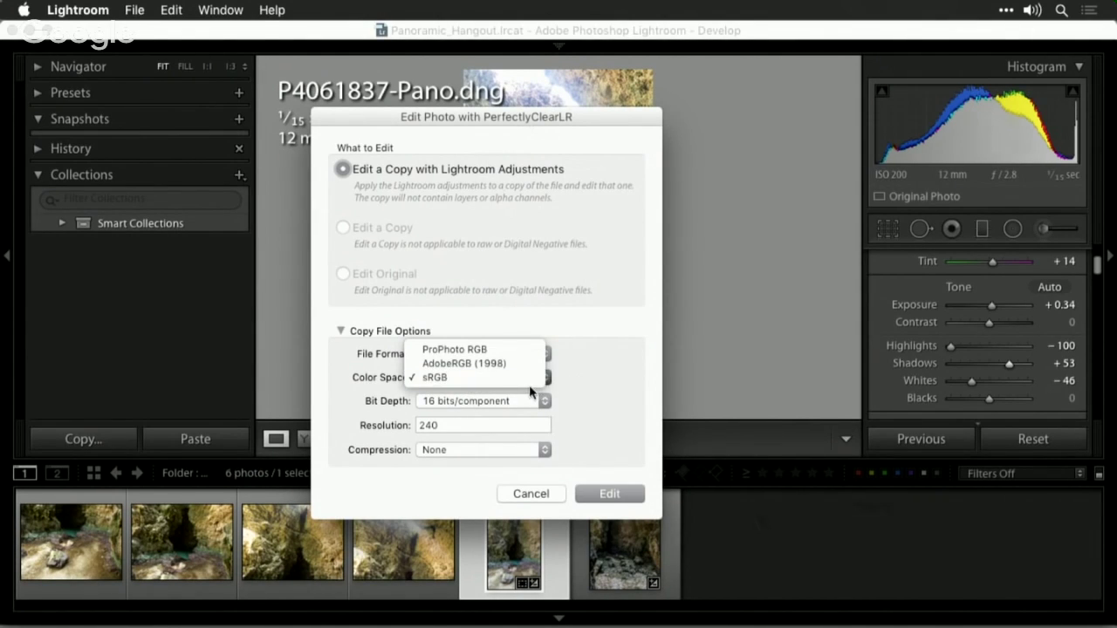
pyautogui.click(565, 379)
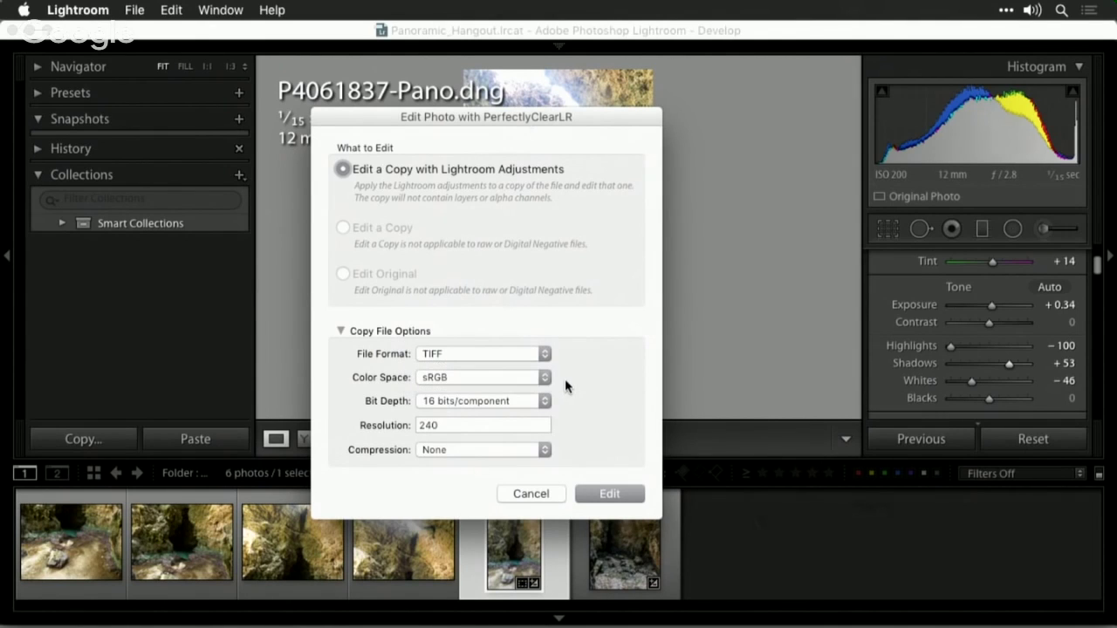
pyautogui.click(608, 495)
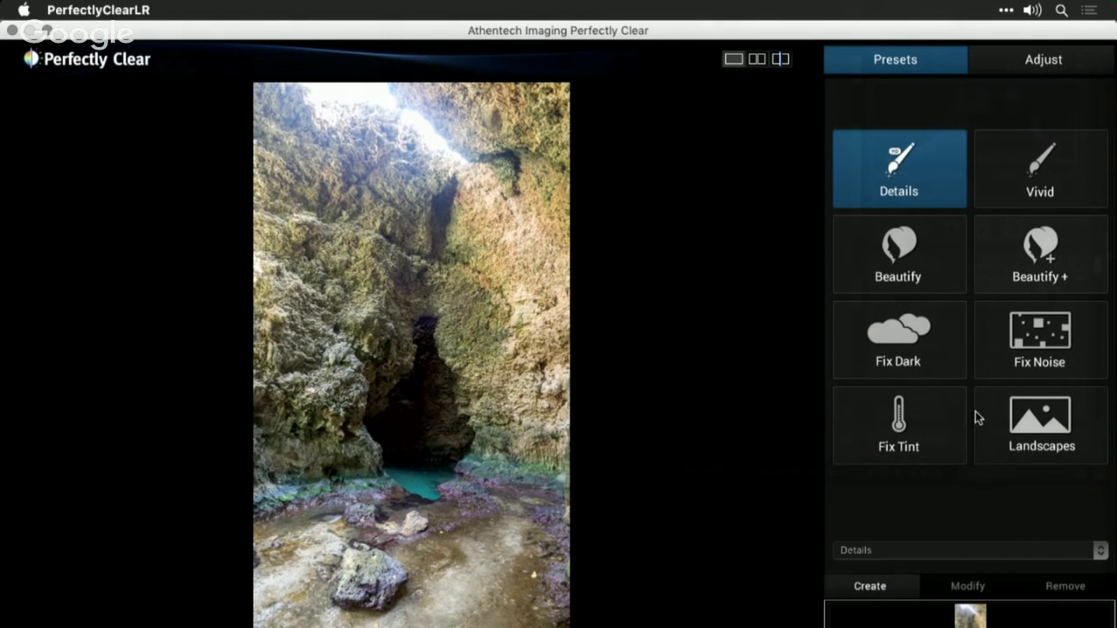
# - Apply the Landscapes preset and compare the result against the original
pyautogui.click(1039, 425)
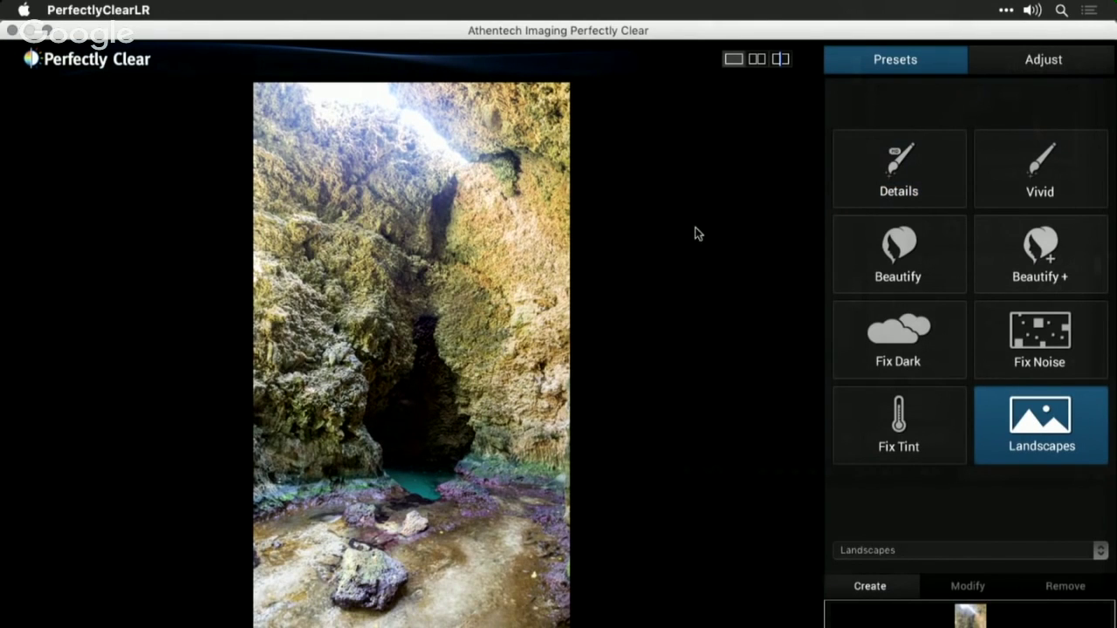
pyautogui.click(484, 446)
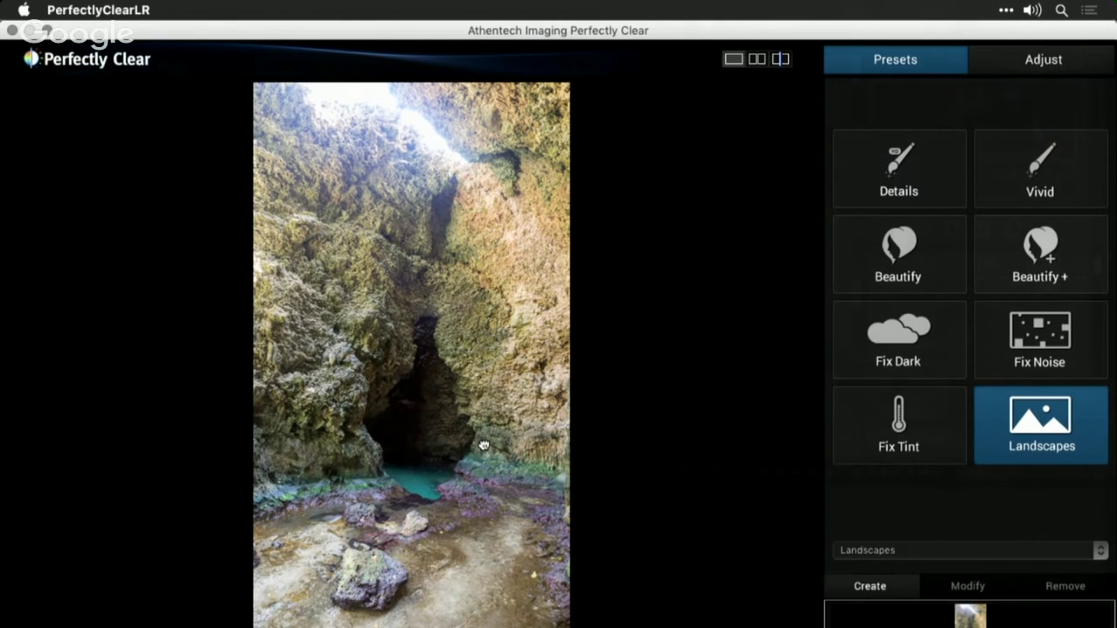
pyautogui.click(484, 448)
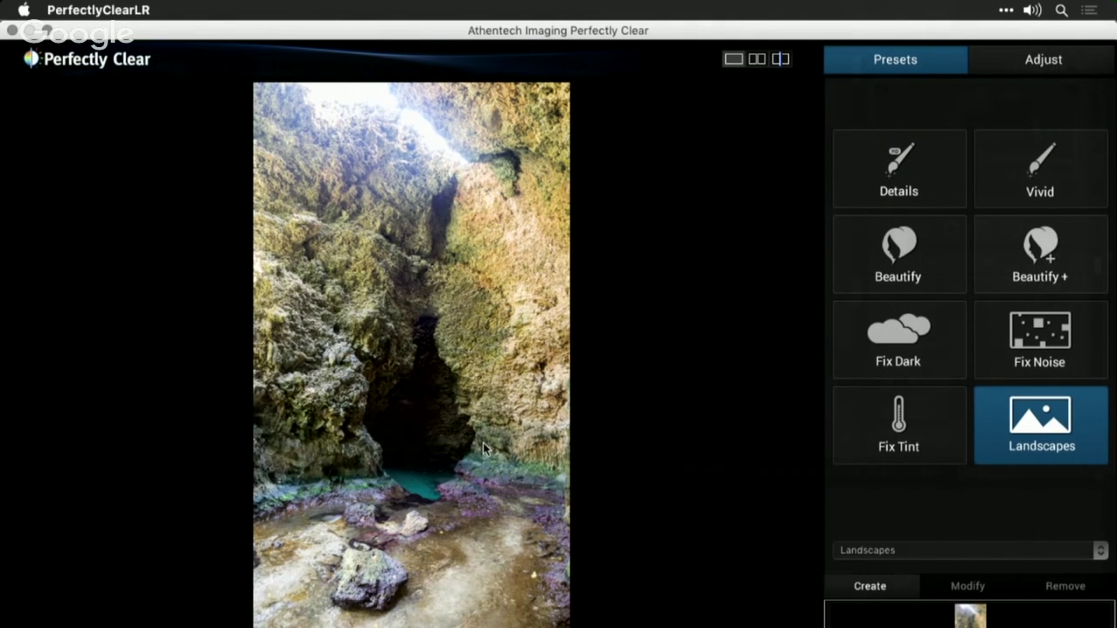
pyautogui.click(484, 448)
# - Set Vibrancy 43, Exposure Auto High, Depth High Def, Sharpening 130, plus Noise reduction and Light Diffusion
pyautogui.click(1021, 68)
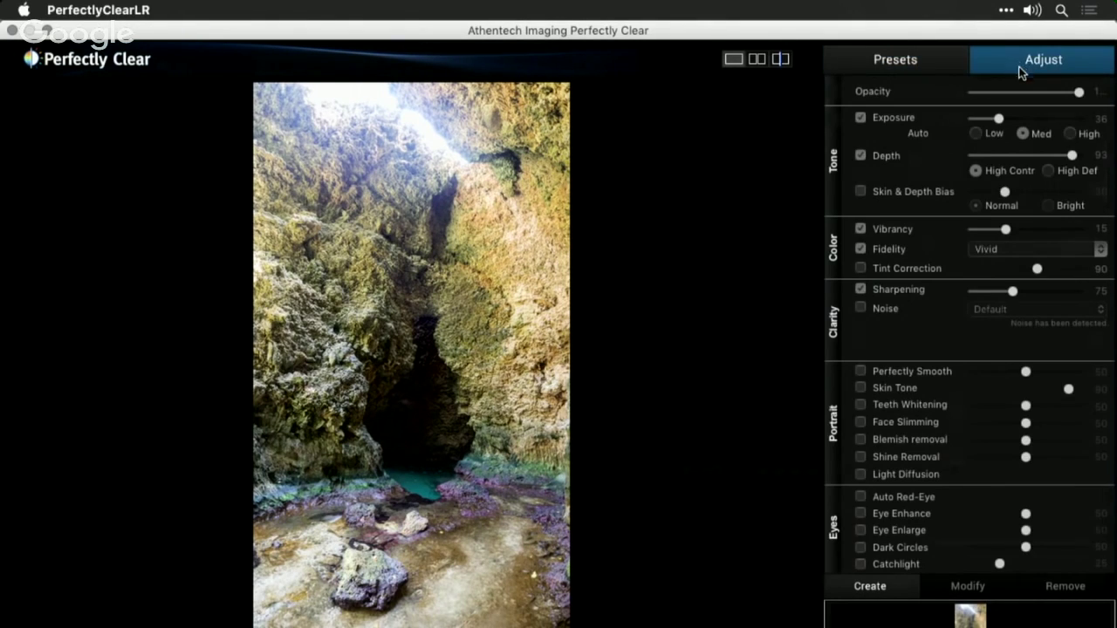
pyautogui.click(1047, 230)
pyautogui.moveTo(1047, 233); pyautogui.dragTo(1069, 233)
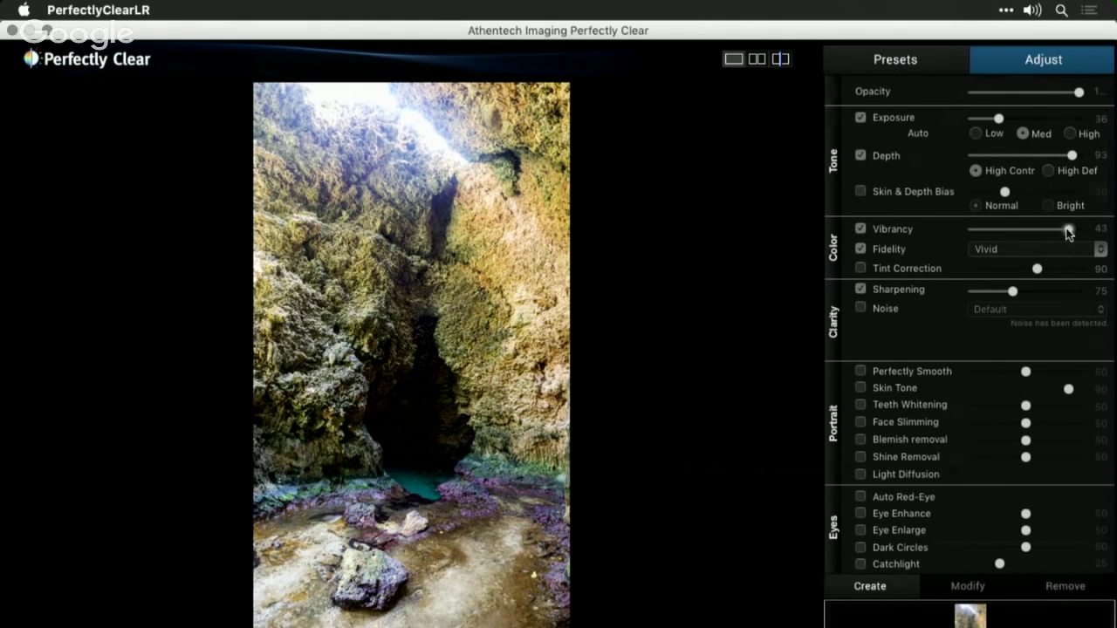
pyautogui.click(1069, 135)
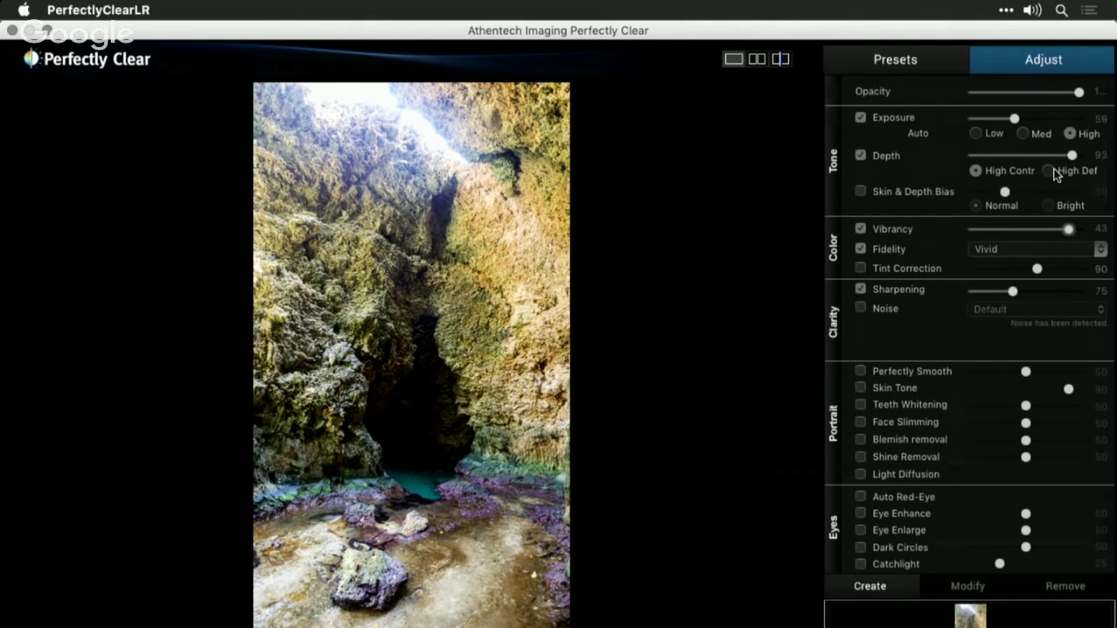
pyautogui.click(1049, 171)
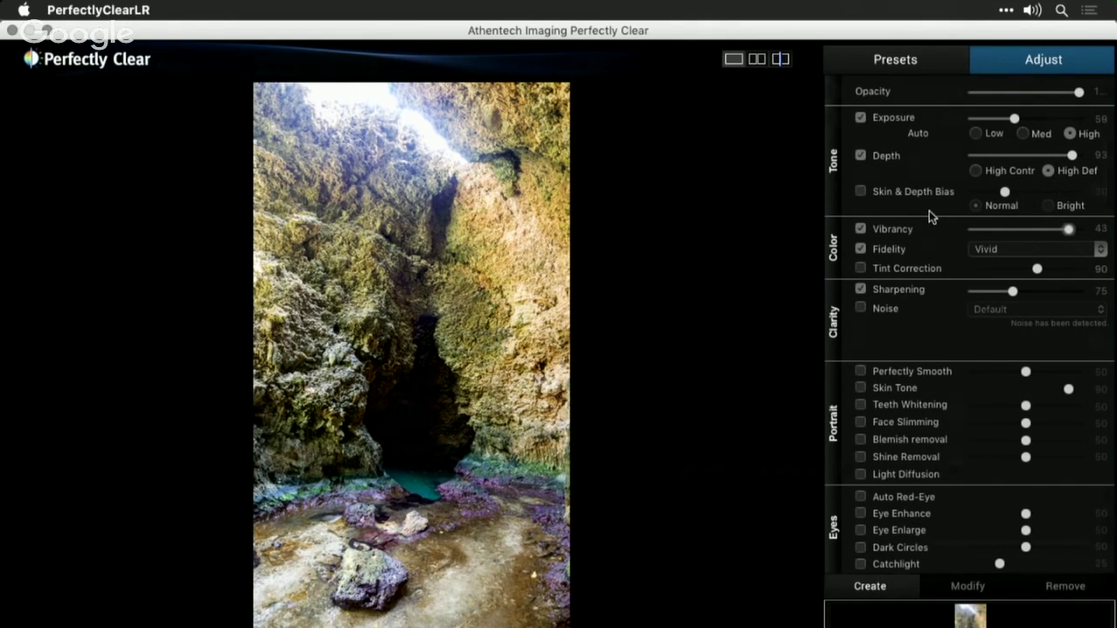
pyautogui.click(1043, 291)
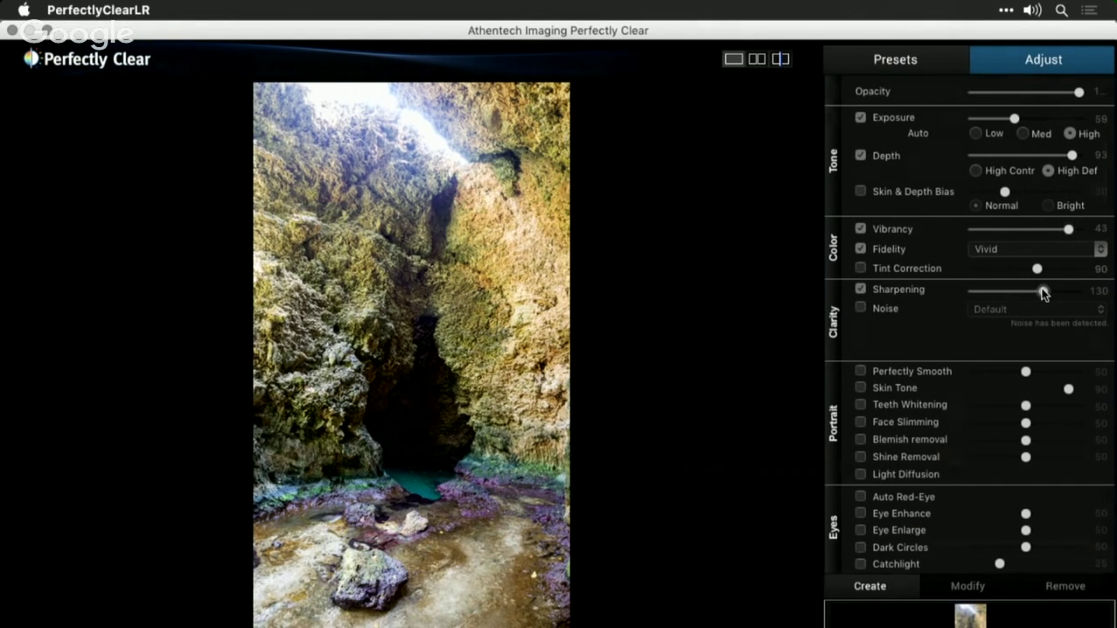
pyautogui.click(863, 313)
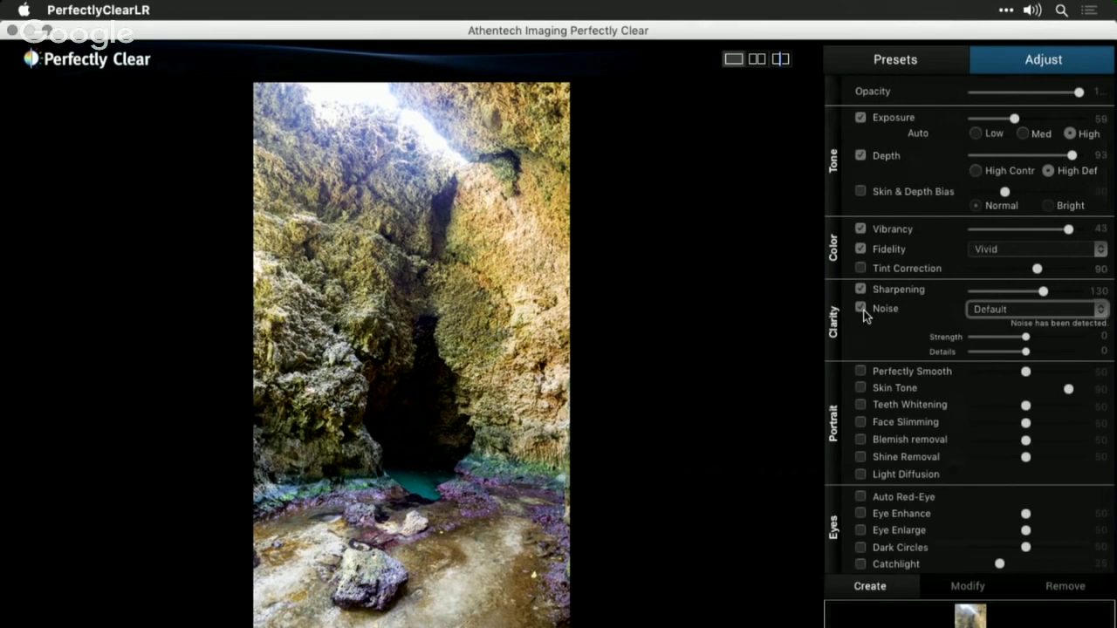
pyautogui.click(860, 475)
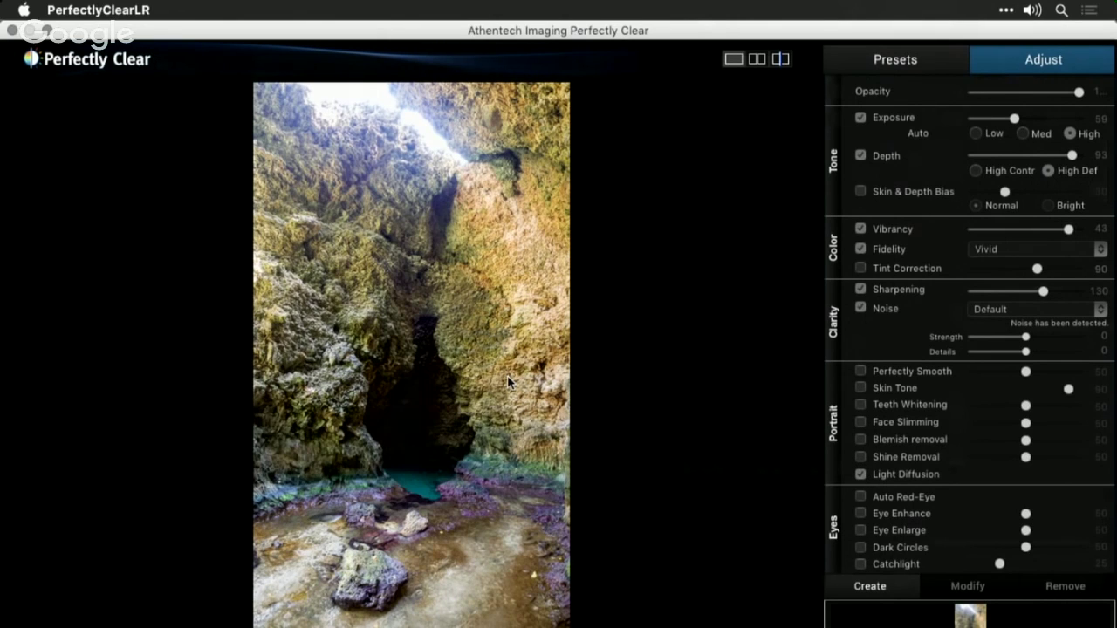
pyautogui.click(509, 382)
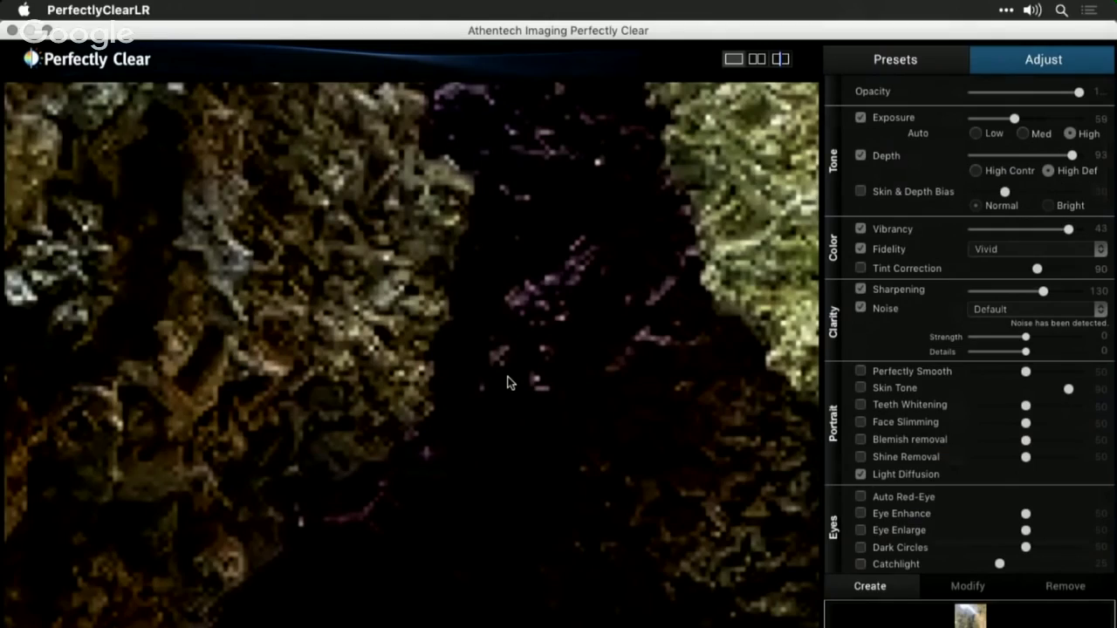
pyautogui.moveTo(509, 383); pyautogui.dragTo(227, 404)
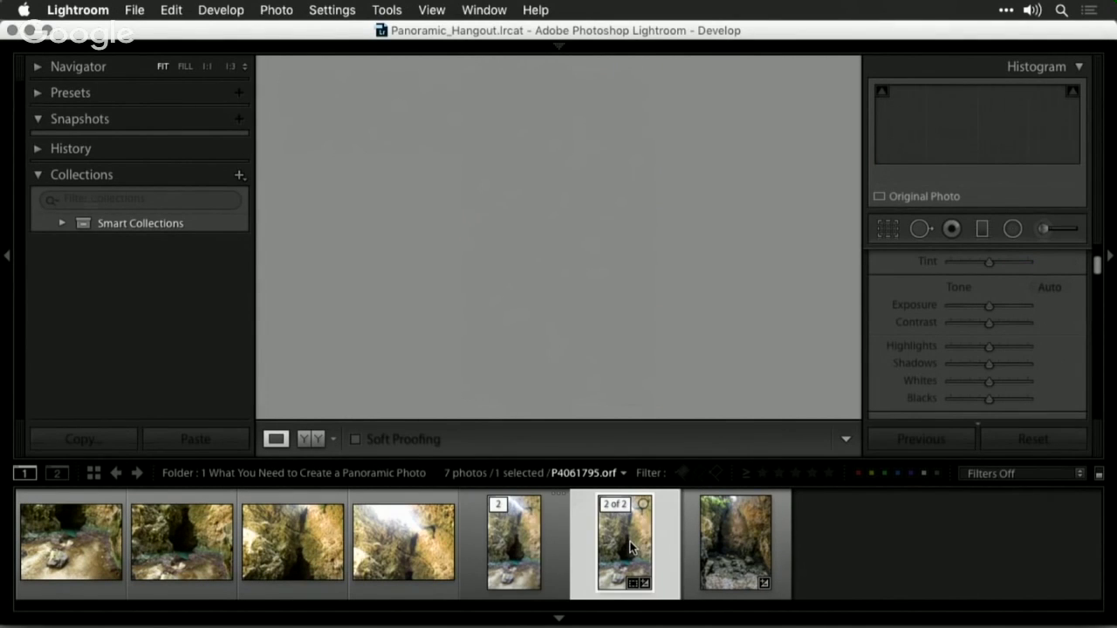
# - Compare the edited TIFF panorama with the original DNG, then return to the Library module
pyautogui.click(520, 555)
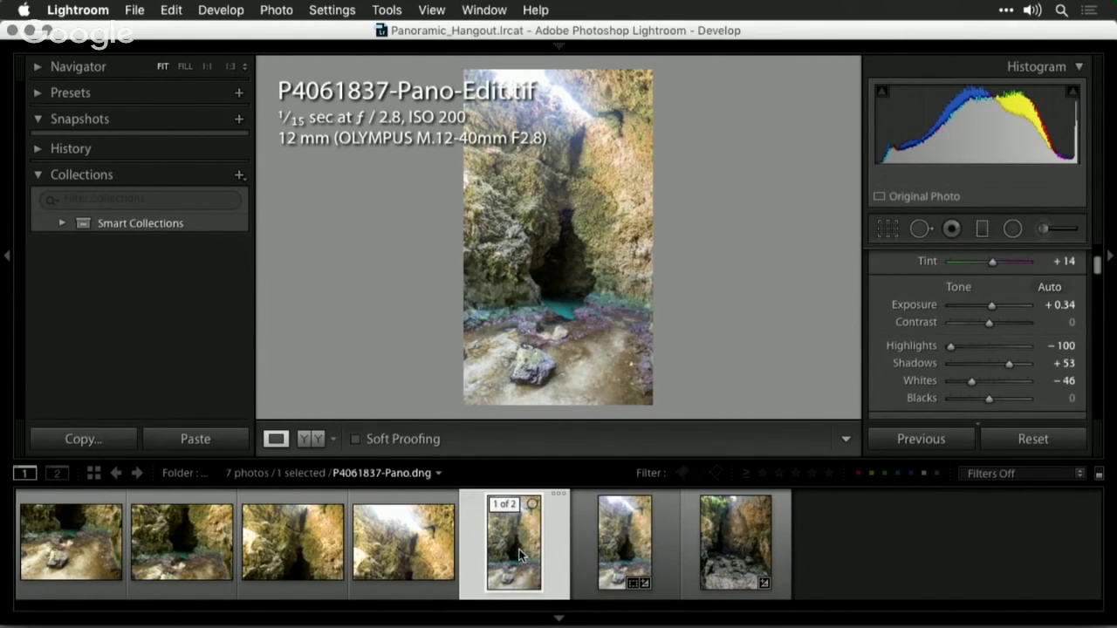
pyautogui.click(625, 559)
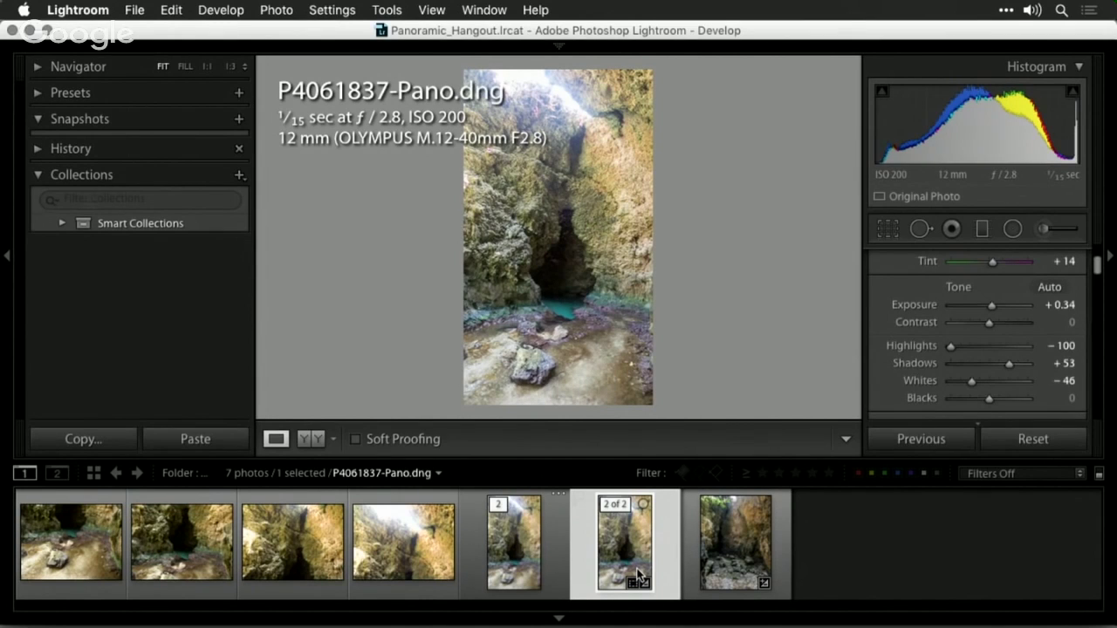
pyautogui.click(524, 565)
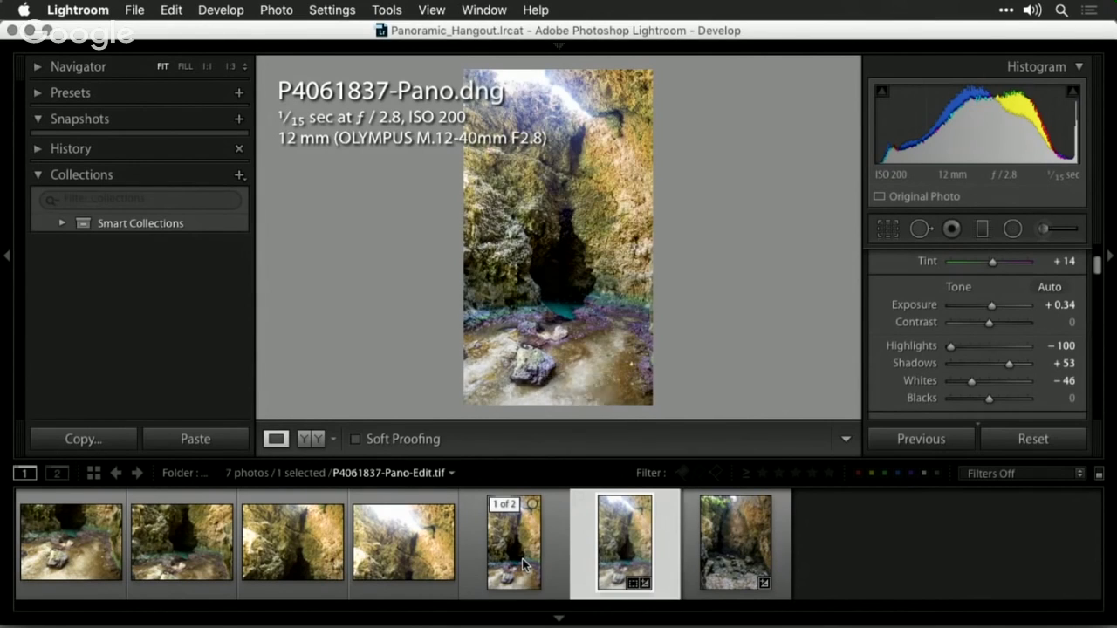
pyautogui.click(603, 556)
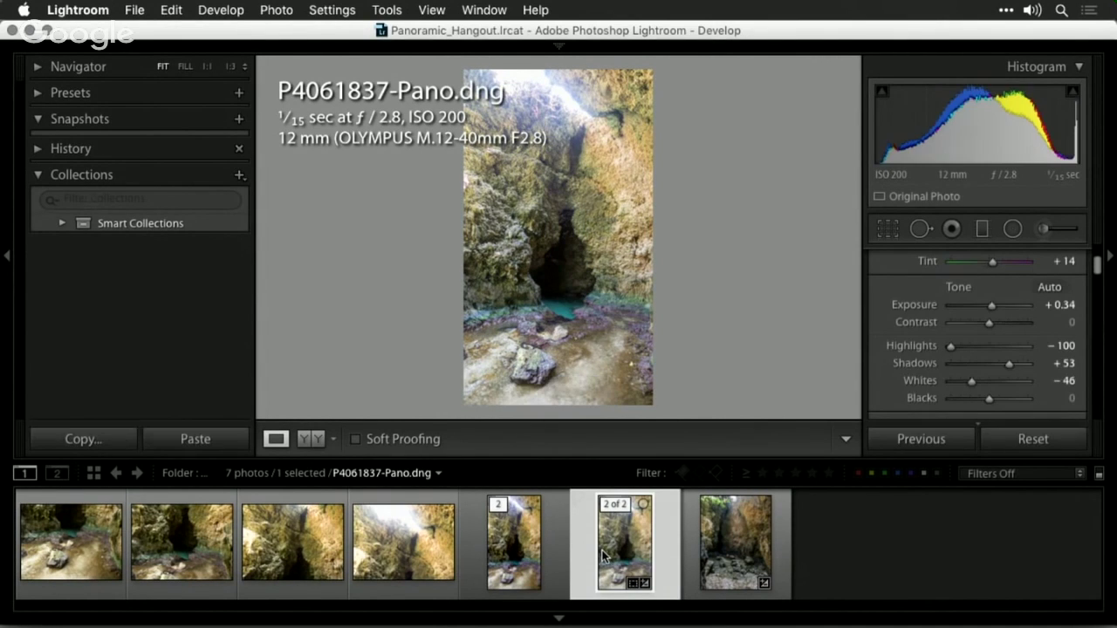
pyautogui.click(525, 563)
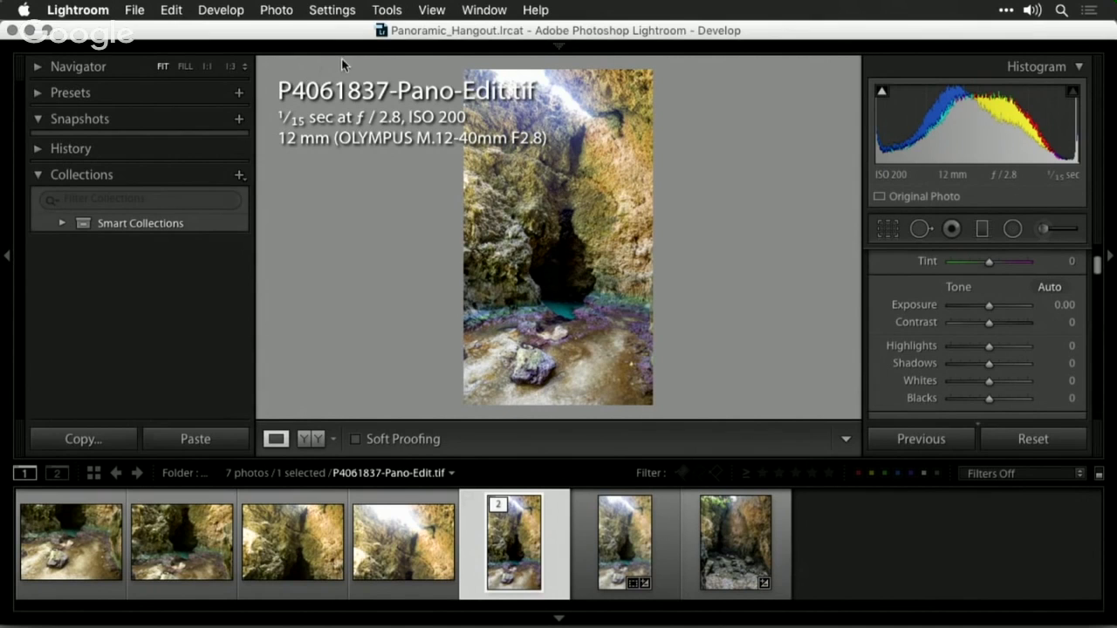
pyautogui.moveTo(455, 51)
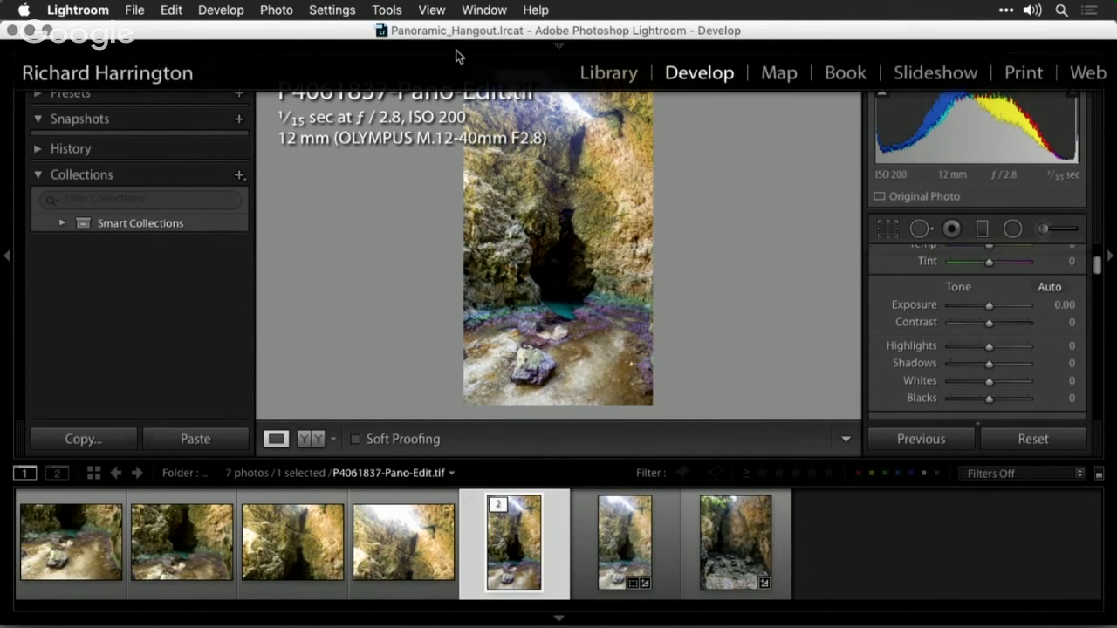
pyautogui.click(610, 73)
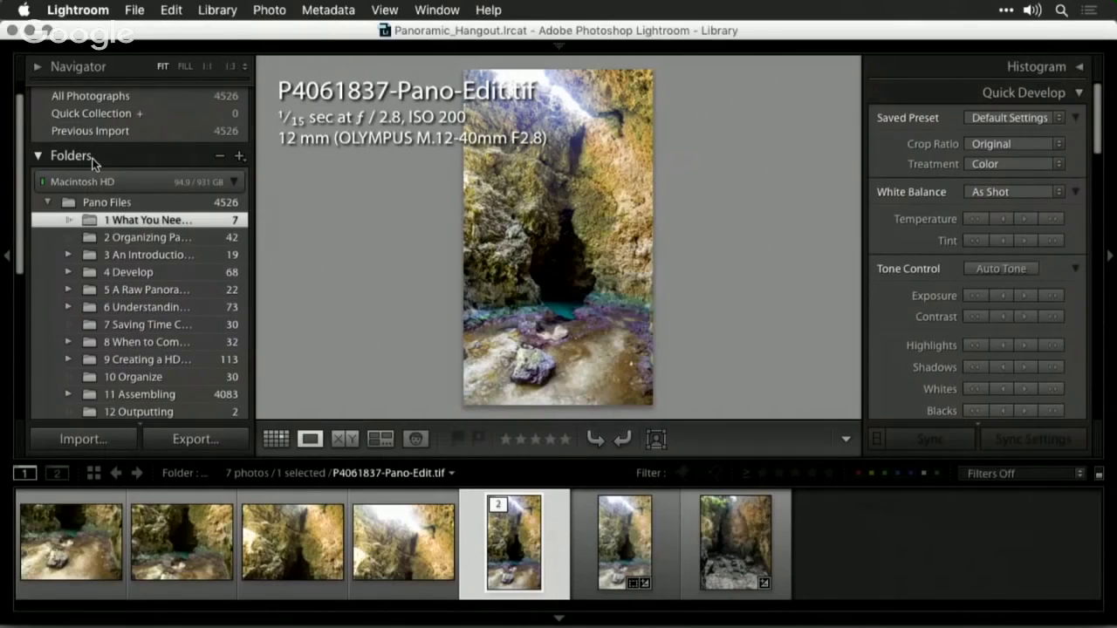
# - Open '2 Organizing Panoramic Photos', stack the first three ruin shots, and select the first hut interior photo
pyautogui.click(122, 238)
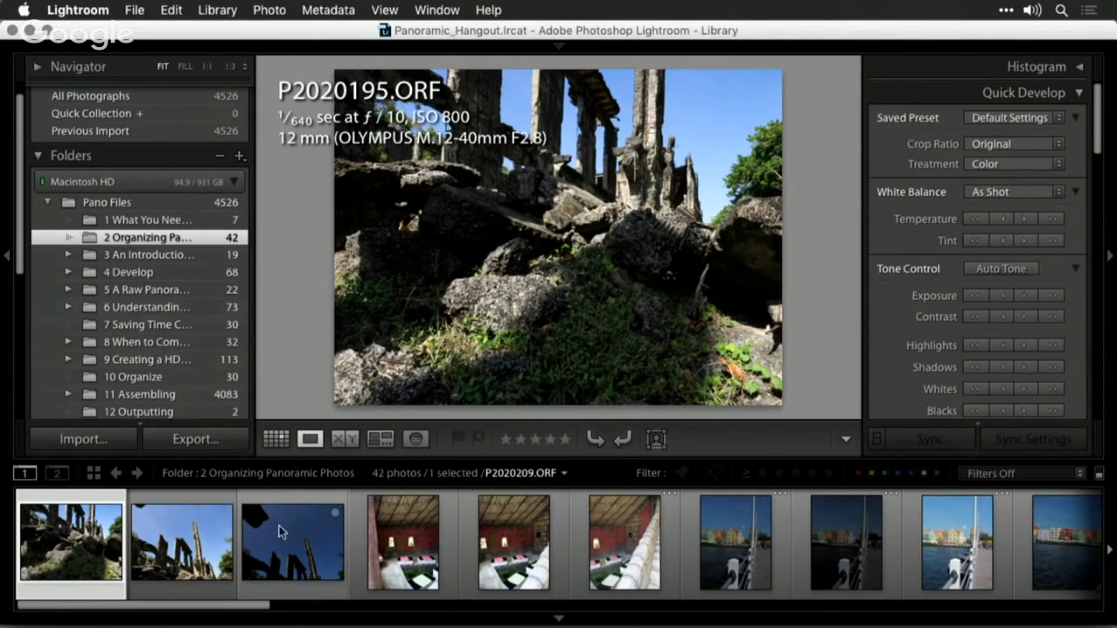
pyautogui.keyDown('shift'); pyautogui.click(297, 551); pyautogui.keyUp('shift')
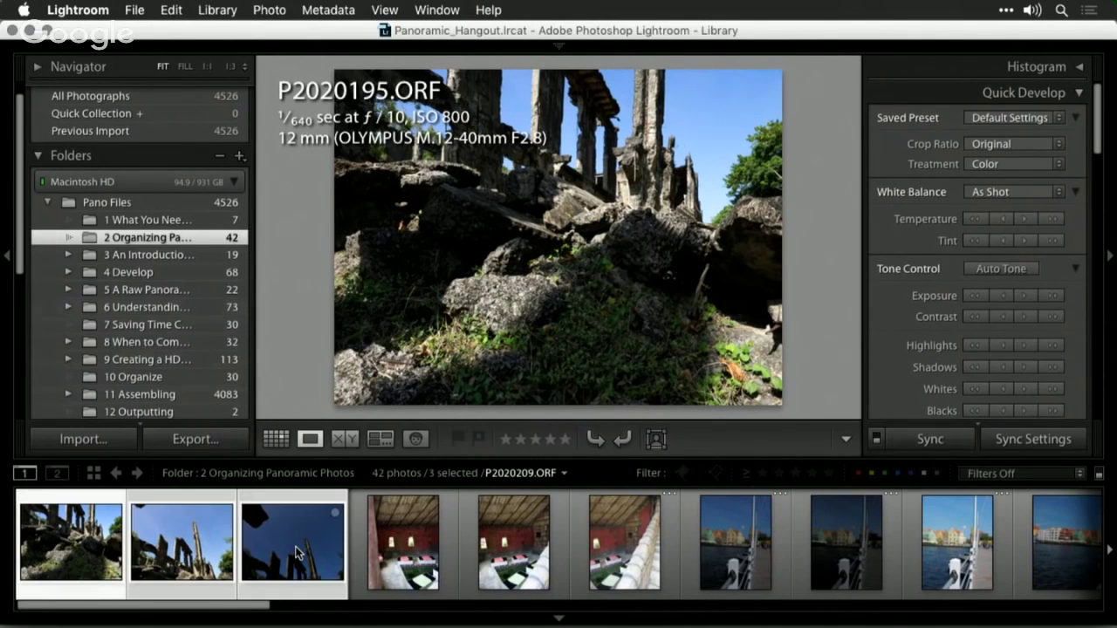
pyautogui.click(262, 8)
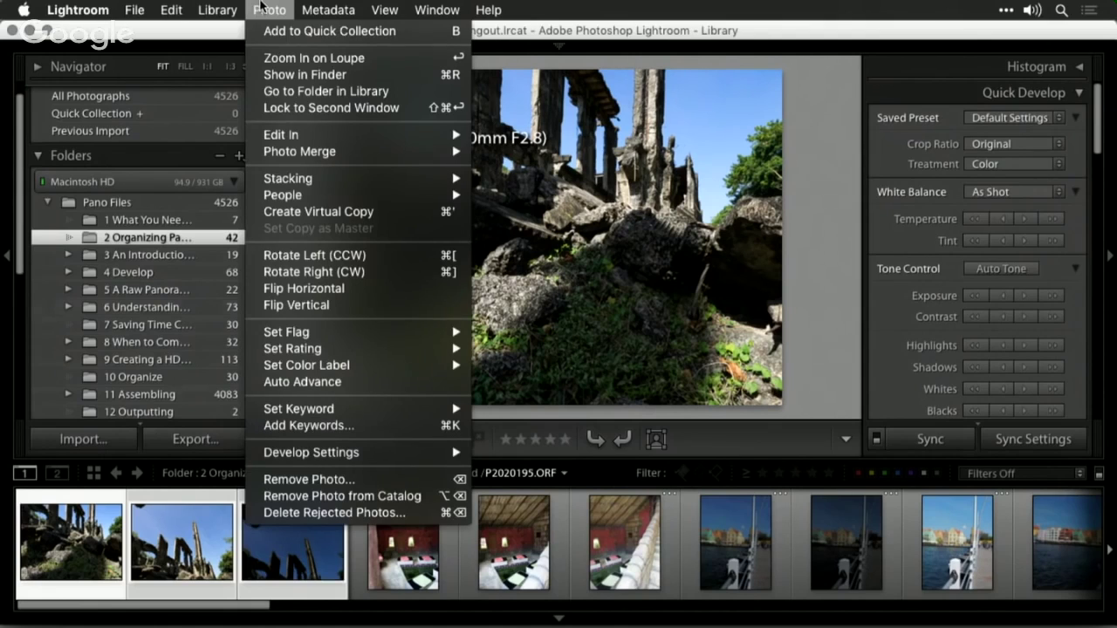
pyautogui.moveTo(367, 178)
pyautogui.click(534, 178)
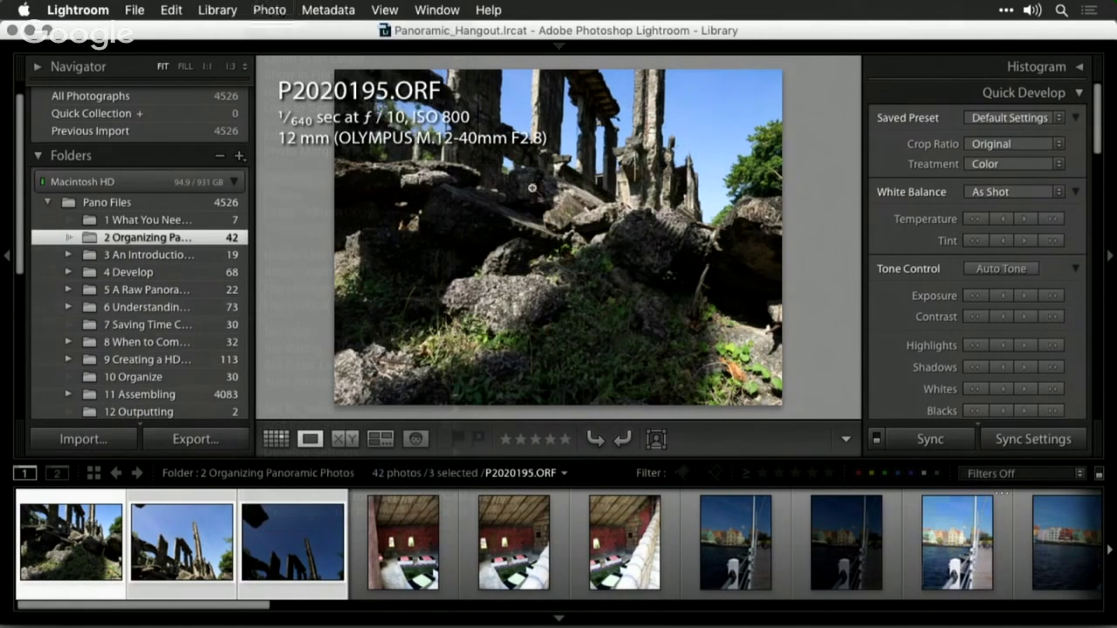
pyautogui.click(422, 503)
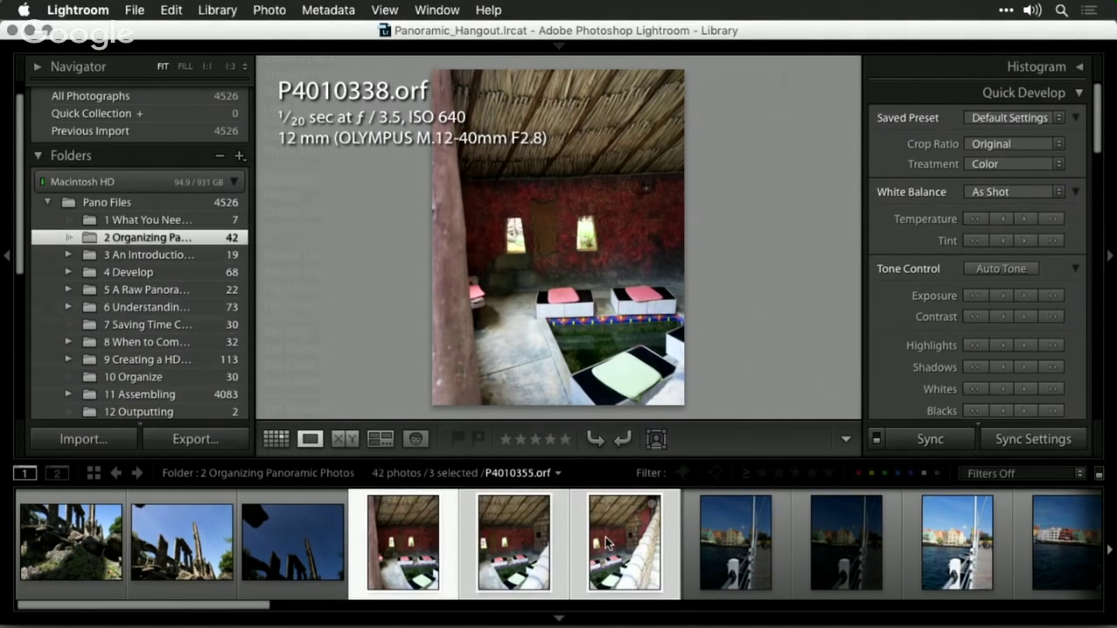
# - Collapse the ruin stack and group the three hut interior bracket shots into a stack
pyautogui.press('s')
pyautogui.click(344, 546)
pyautogui.keyDown('shift'); pyautogui.click(80, 555); pyautogui.keyUp('shift')
pyautogui.press('super+g')
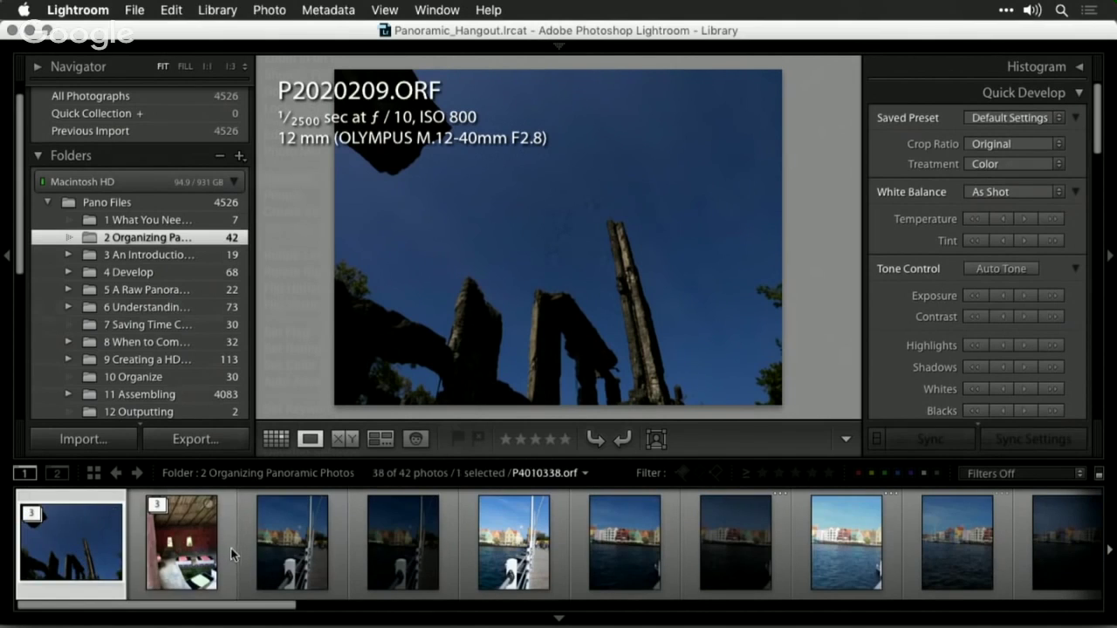
# - Group each three-shot harbor bracket into its own collapsed stack with Cmd+G
pyautogui.click(280, 566)
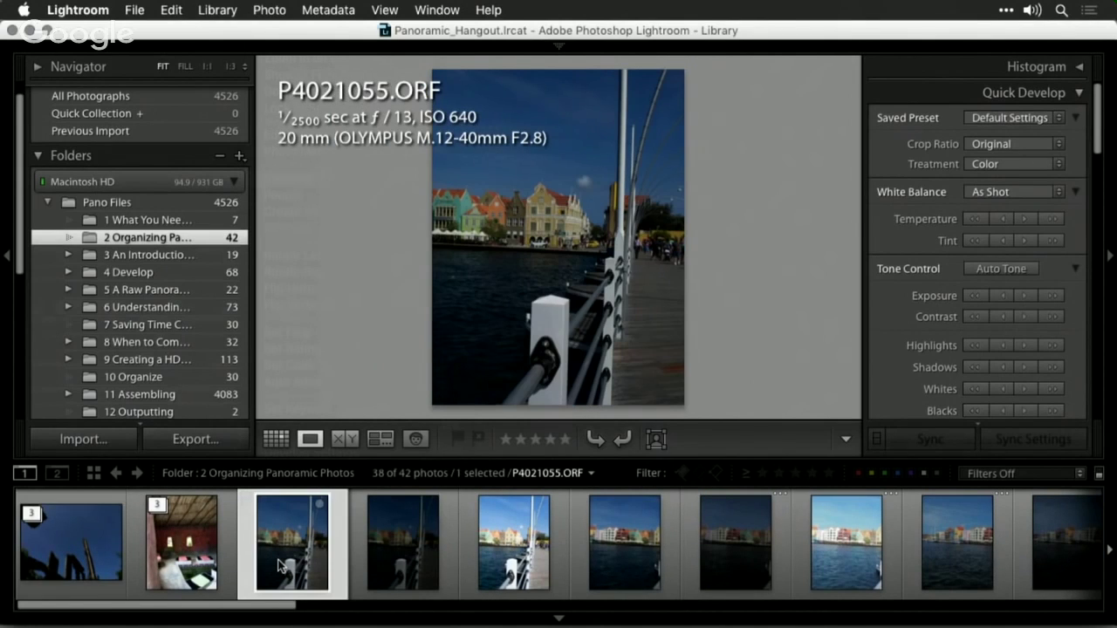
pyautogui.hotkey('shift', 'Right')
pyautogui.hotkey('shift', 'Right')
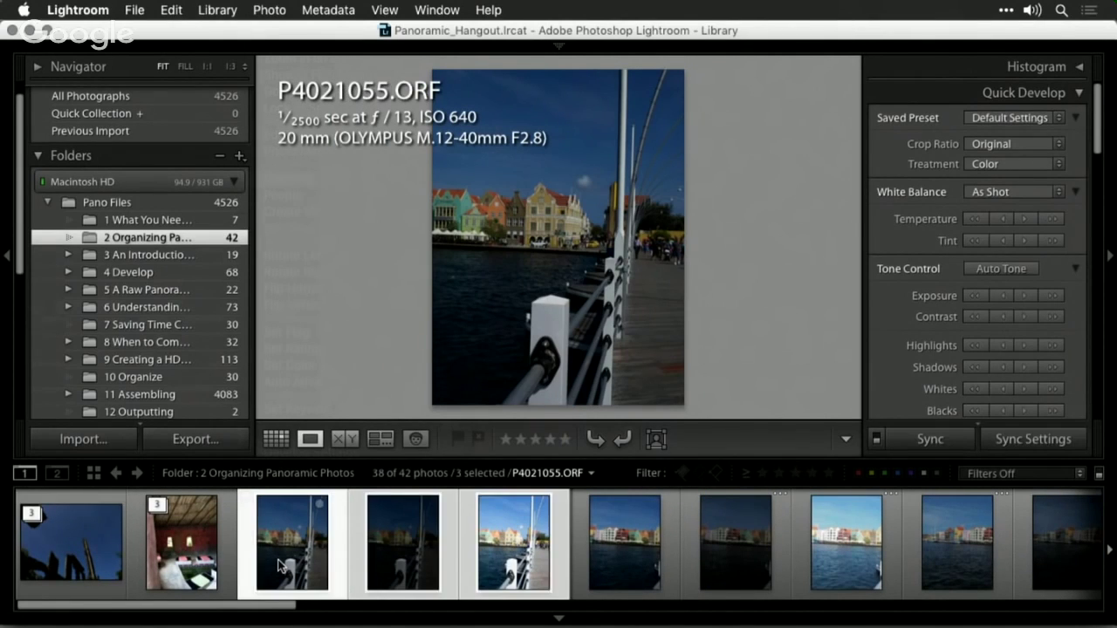
pyautogui.hotkey('ctrl', 'g')
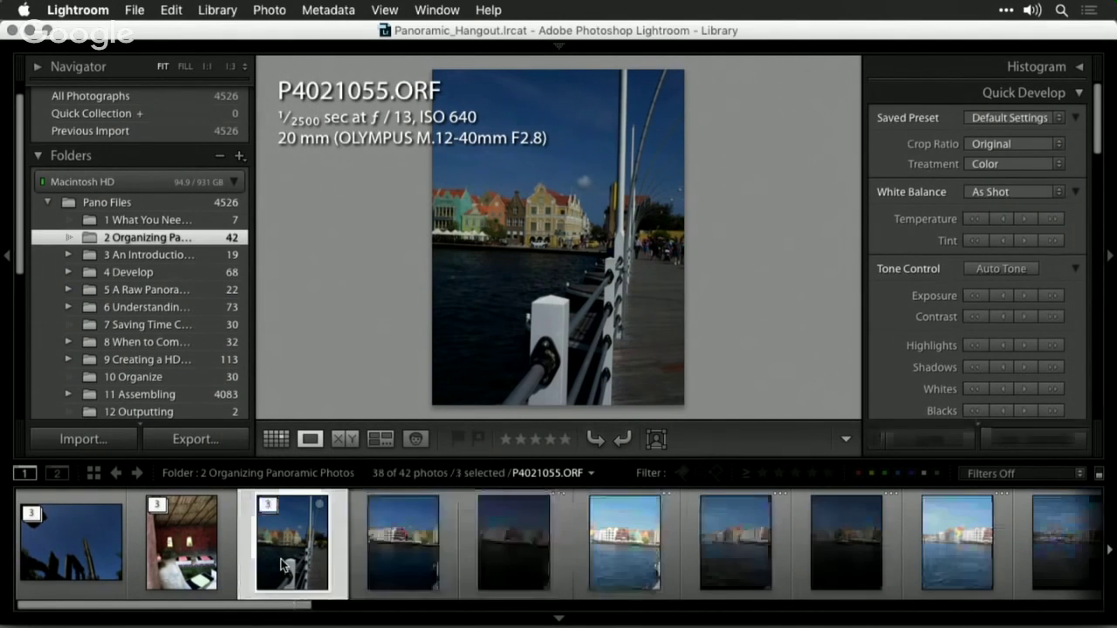
pyautogui.press('Right')
pyautogui.hotkey('shift', 'Right')
pyautogui.press('super+g')
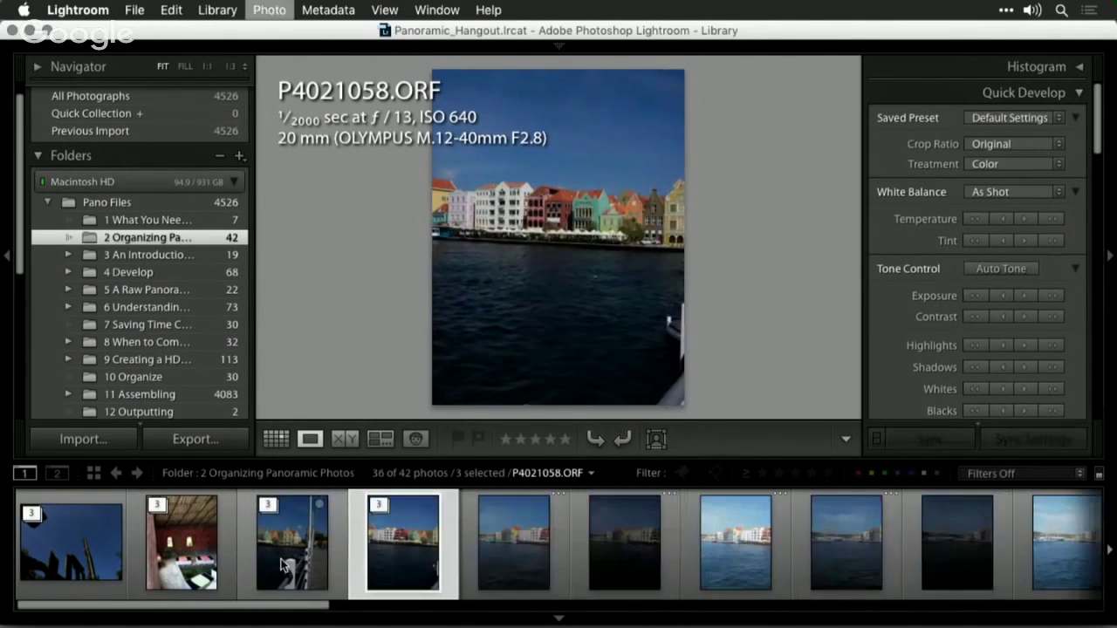
pyautogui.press('Right')
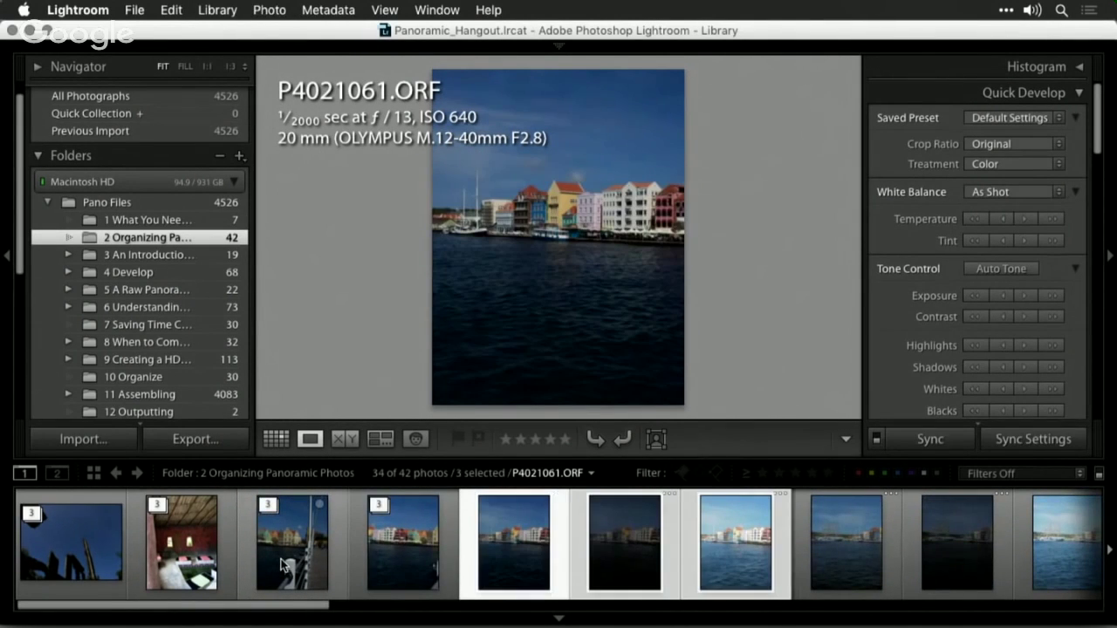
pyautogui.press('super+g')
pyautogui.press('Right')
pyautogui.hotkey('shift', 'Right')
pyautogui.hotkey('shift', 'Right')
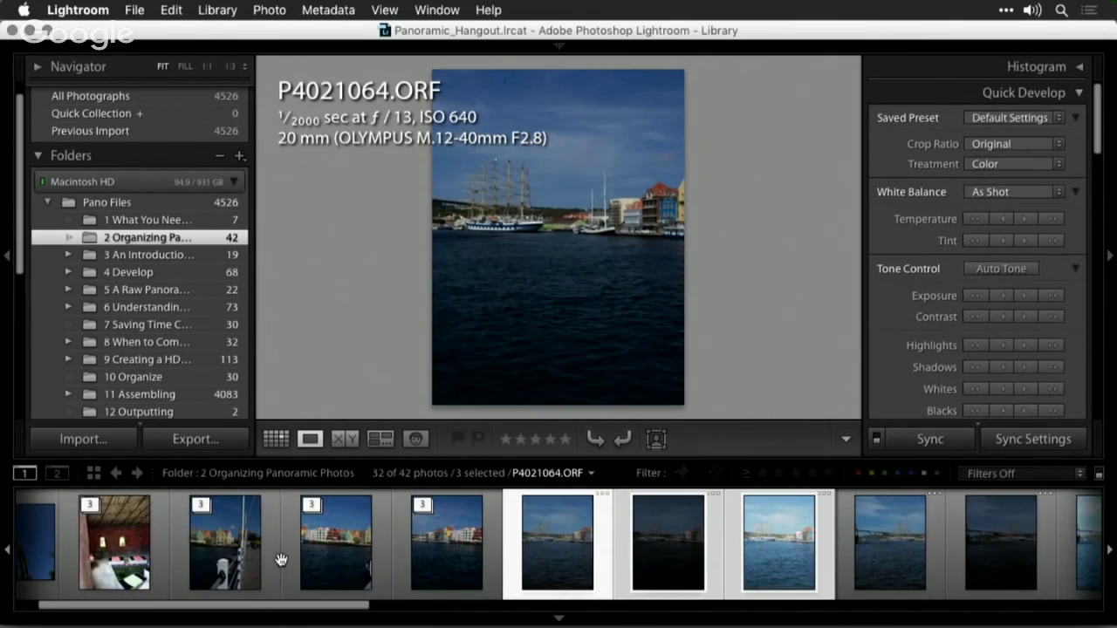
pyautogui.press('super+g')
pyautogui.press('Right')
pyautogui.hotkey('shift', 'Right')
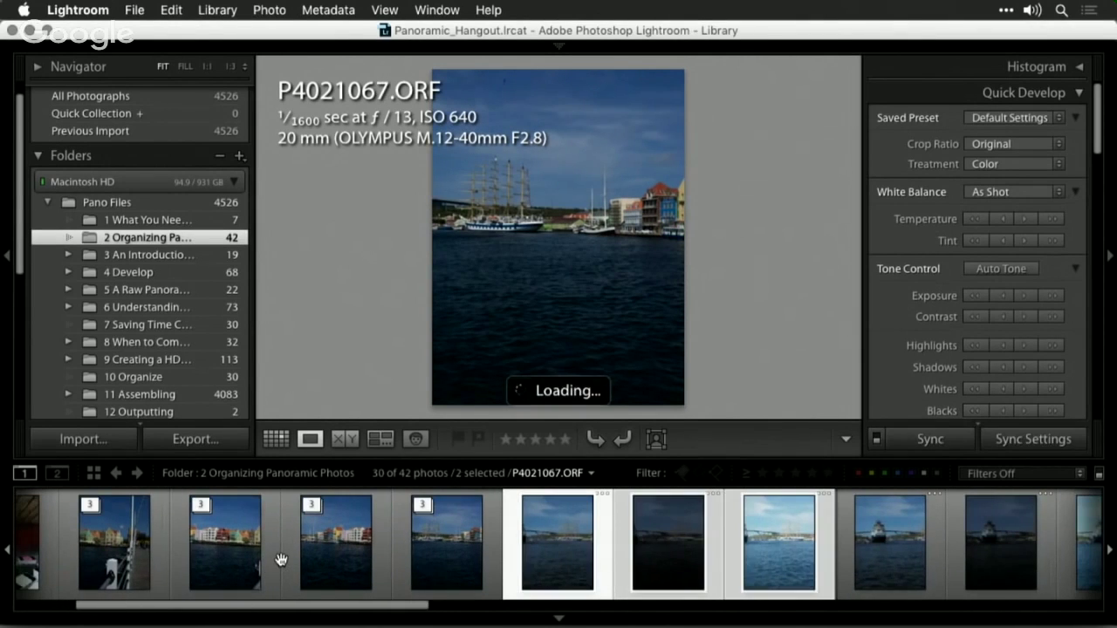
pyautogui.hotkey('shift', 'Right')
pyautogui.press('super+g')
pyautogui.press('Right')
pyautogui.hotkey('shift', 'Right')
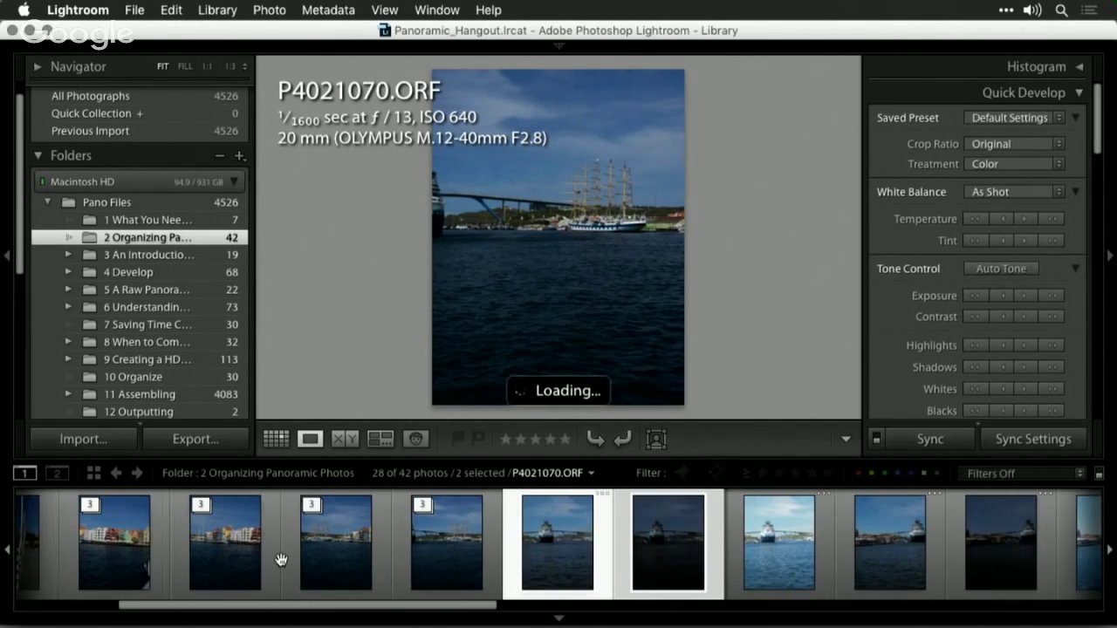
pyautogui.hotkey('shift', 'Right')
pyautogui.press('super+g')
pyautogui.press('Right')
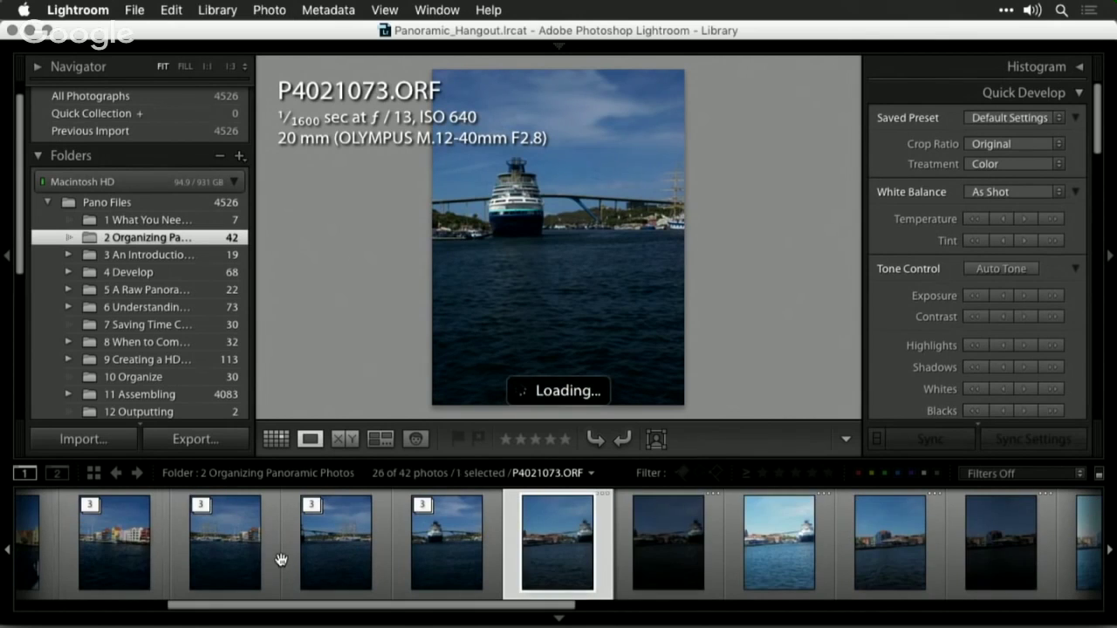
pyautogui.hotkey('shift', 'Right')
pyautogui.hotkey('shift', 'Right')
pyautogui.press('super+g')
pyautogui.press('Right')
pyautogui.hotkey('shift', 'Right')
pyautogui.hotkey('shift', 'Right')
pyautogui.press('Right')
pyautogui.hotkey('shift', 'Right')
pyautogui.hotkey('shift', 'Right')
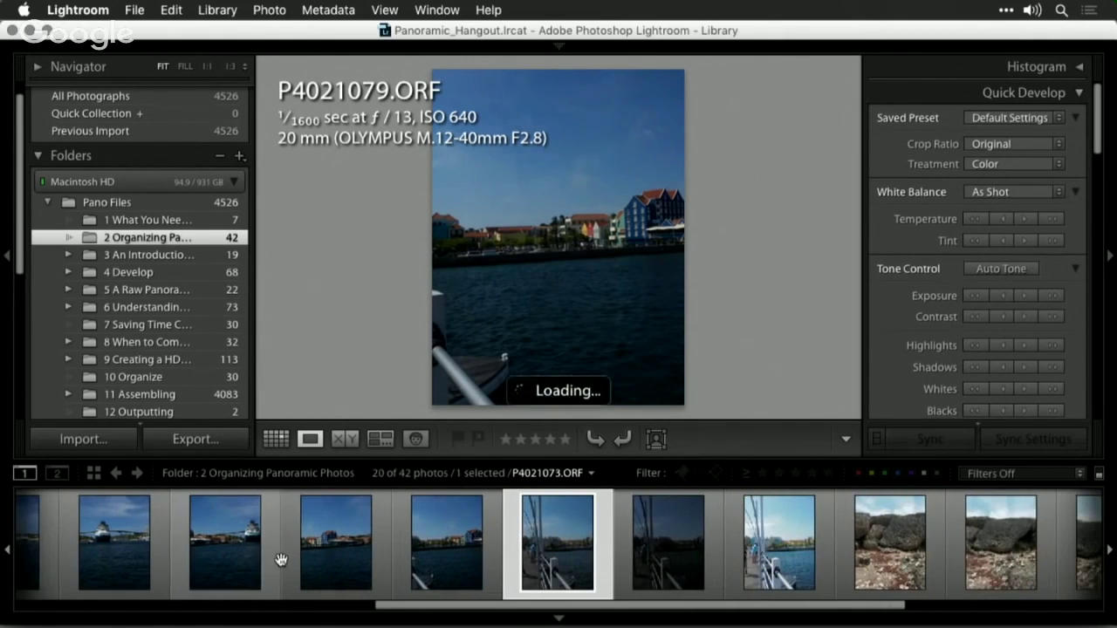
pyautogui.press('super+g')
pyautogui.press('Right')
pyautogui.press('Right')
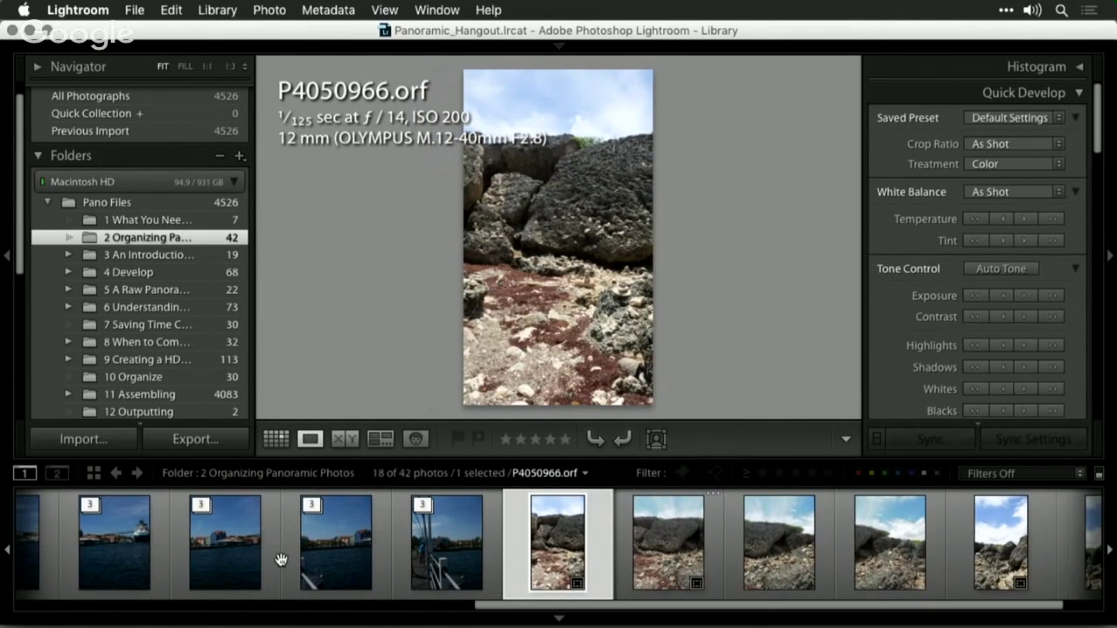
# - Stack the six rock photos together and select the pier bracket stack P4021082
pyautogui.hotkey('shift', 'Right')
pyautogui.hotkey('shift', 'Right')
pyautogui.hotkey('shift', 'Right')
pyautogui.hotkey('shift', 'Right')
pyautogui.hotkey('shift', 'Right')
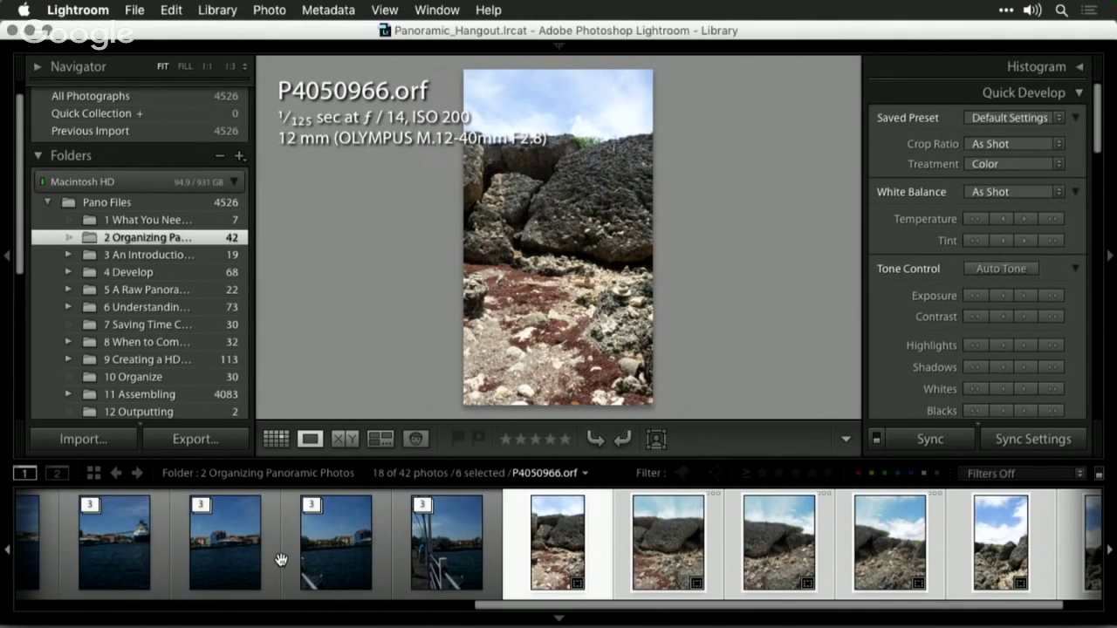
pyautogui.hscroll(2, 436, 558)
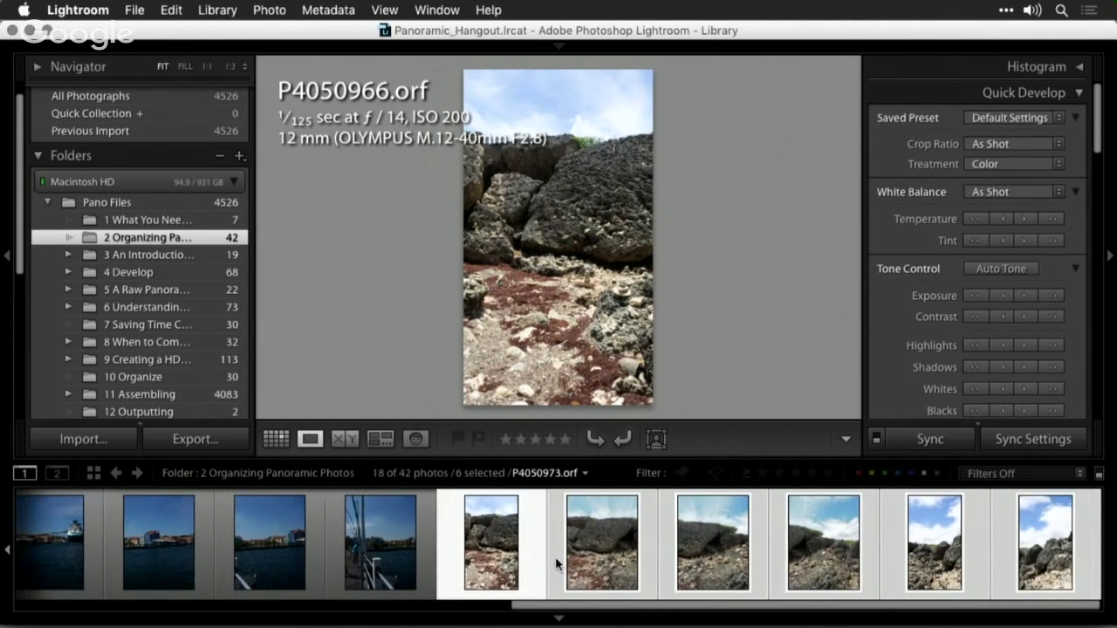
pyautogui.press('super+g')
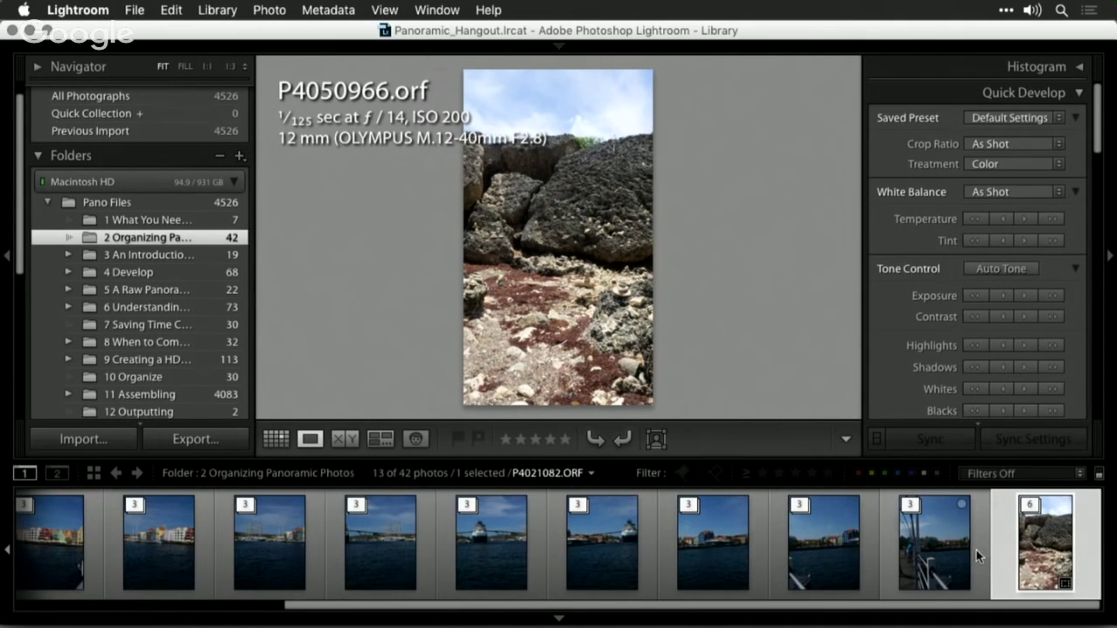
pyautogui.click(939, 559)
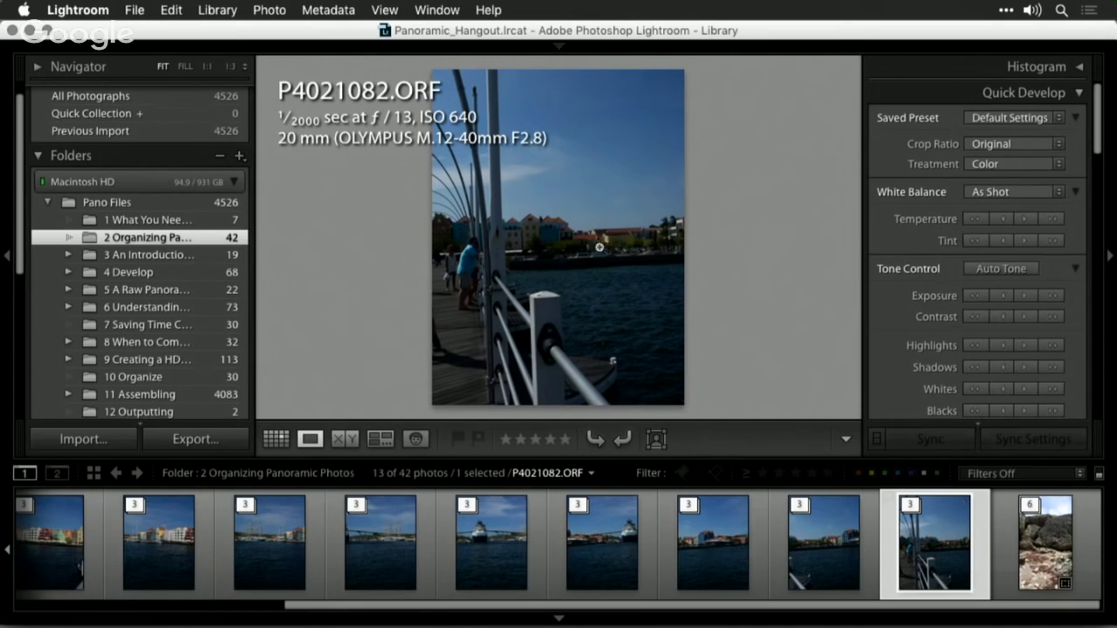
pyautogui.click(272, 9)
# - HDR-merge the P4021082 pier bracket with Low deghost amount
pyautogui.moveTo(306, 158)
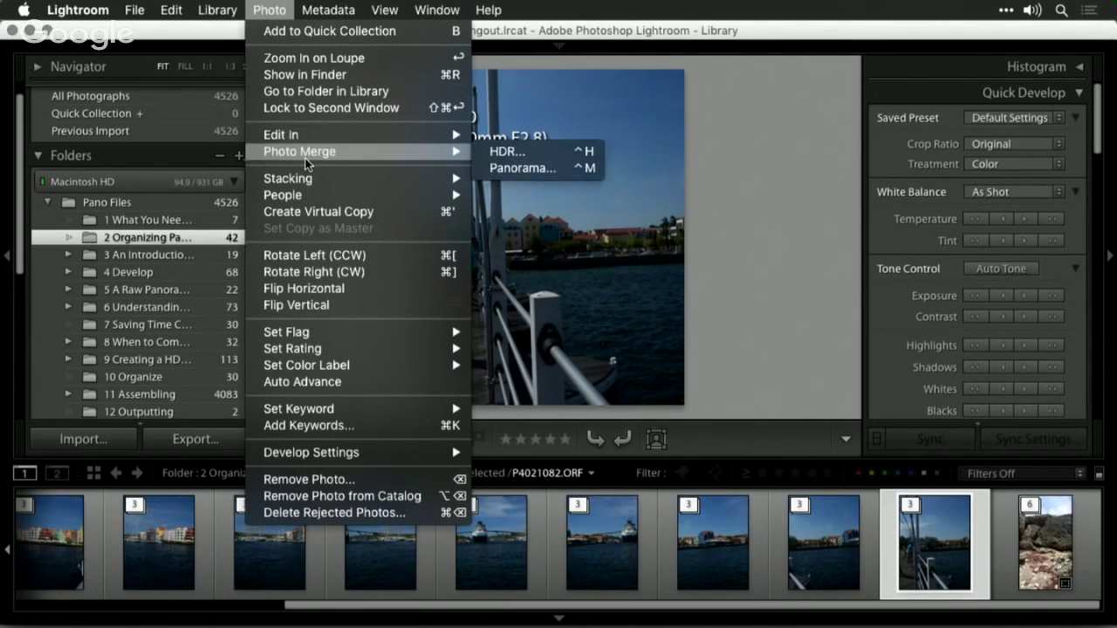
pyautogui.click(489, 152)
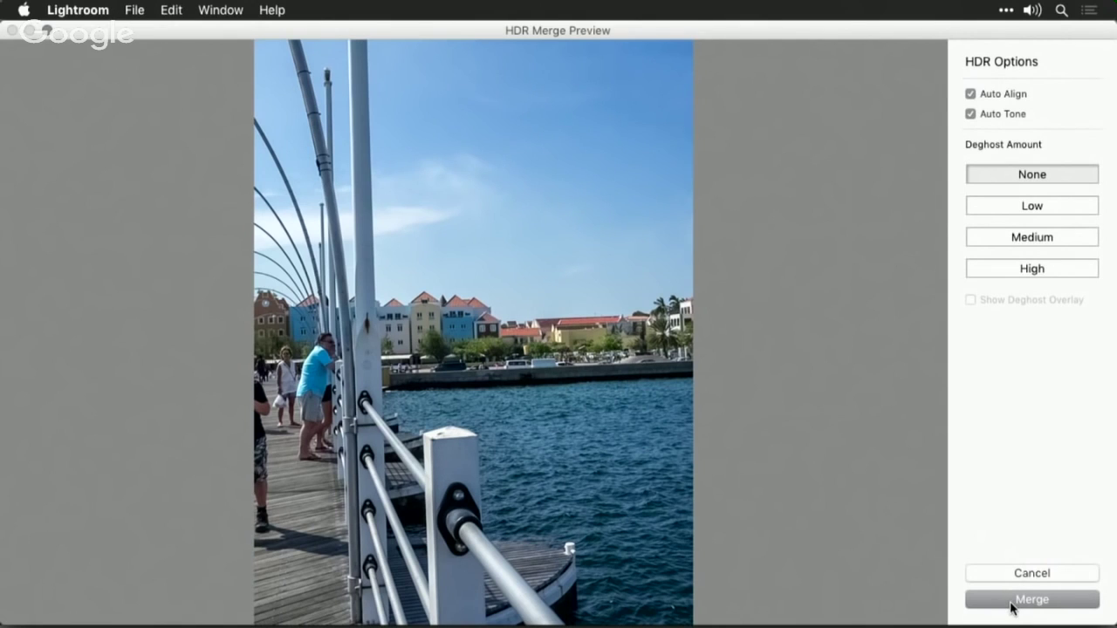
pyautogui.click(1039, 205)
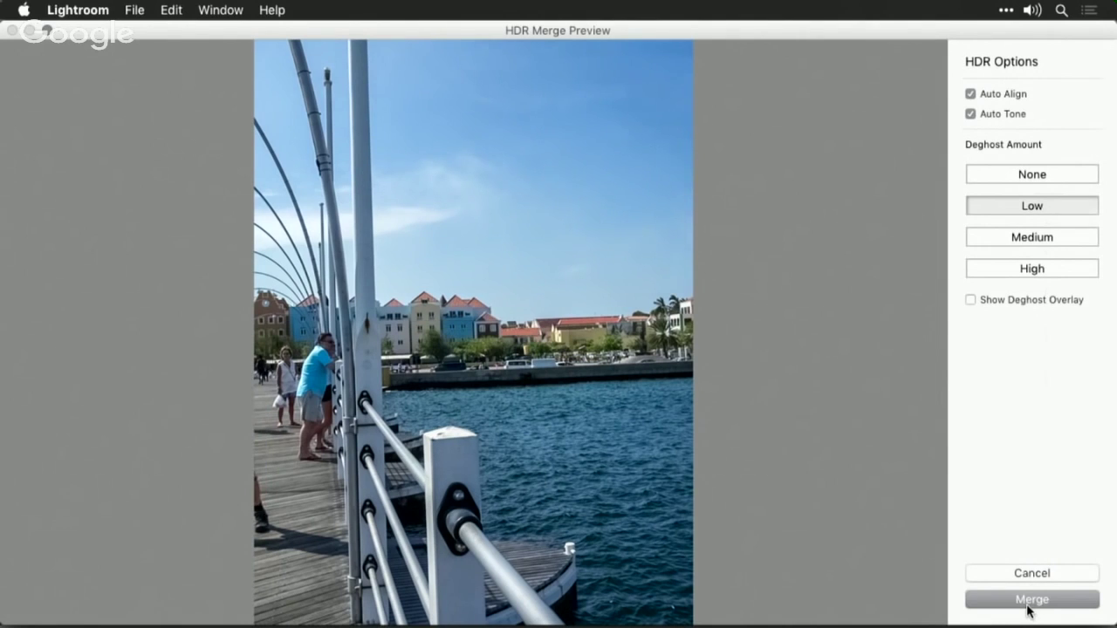
pyautogui.click(1030, 600)
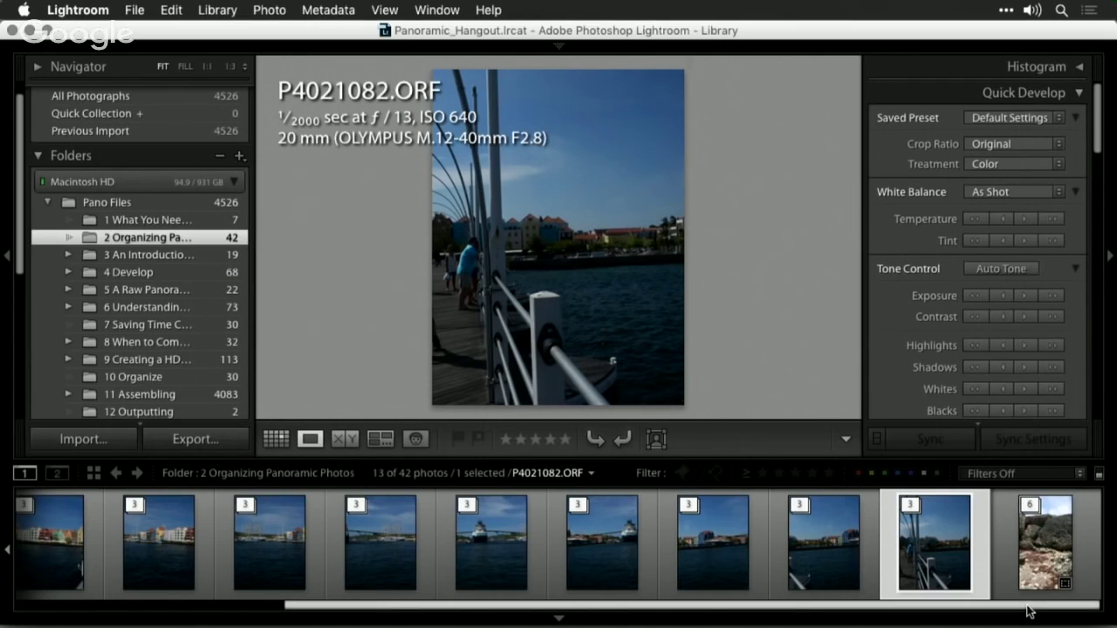
# - Merge the P4021079 stack to HDR without the preview dialog by holding Shift
pyautogui.click(823, 552)
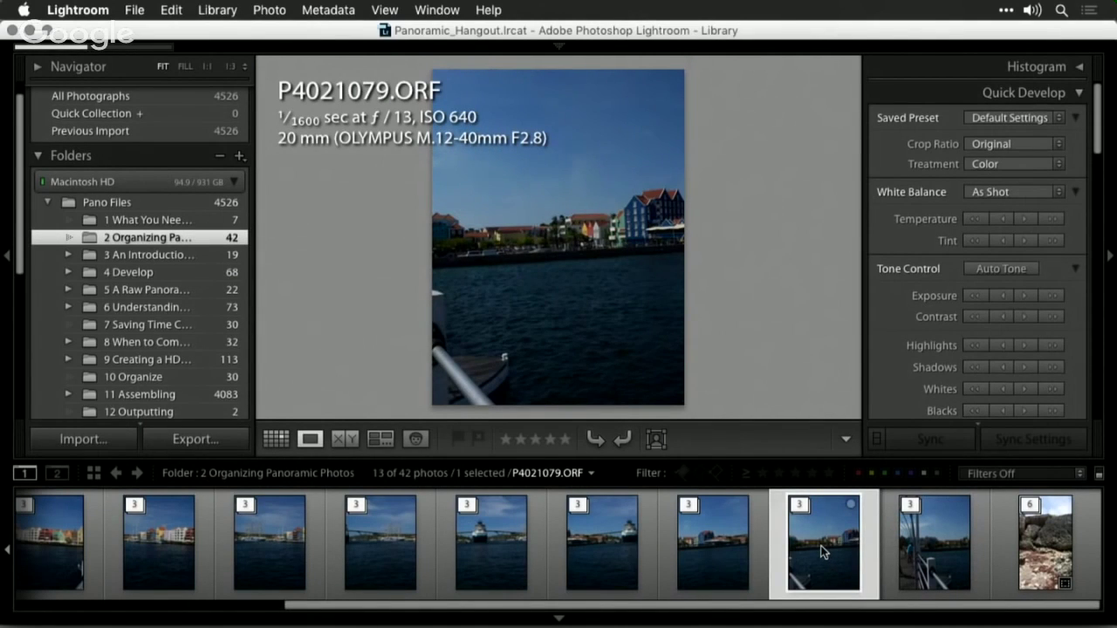
pyautogui.click(267, 9)
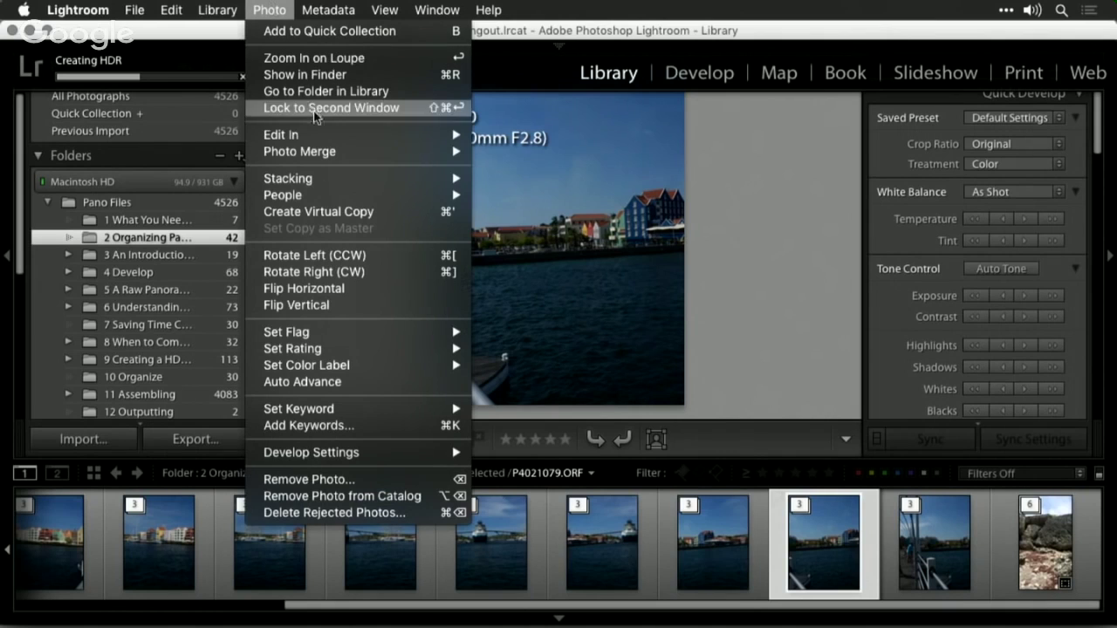
pyautogui.moveTo(324, 153)
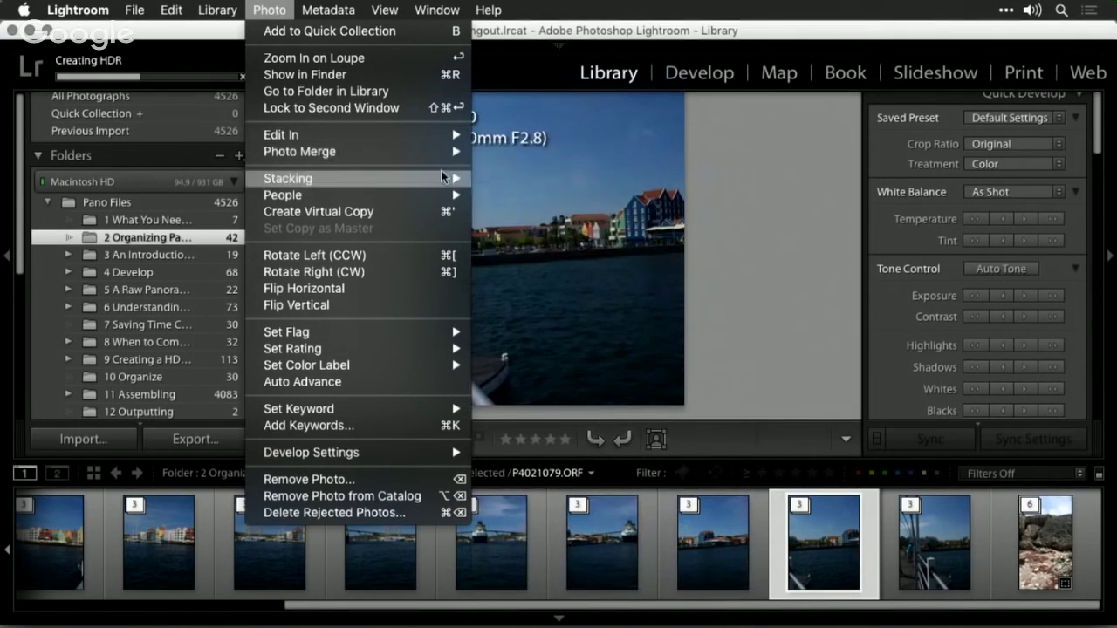
pyautogui.click(510, 152)
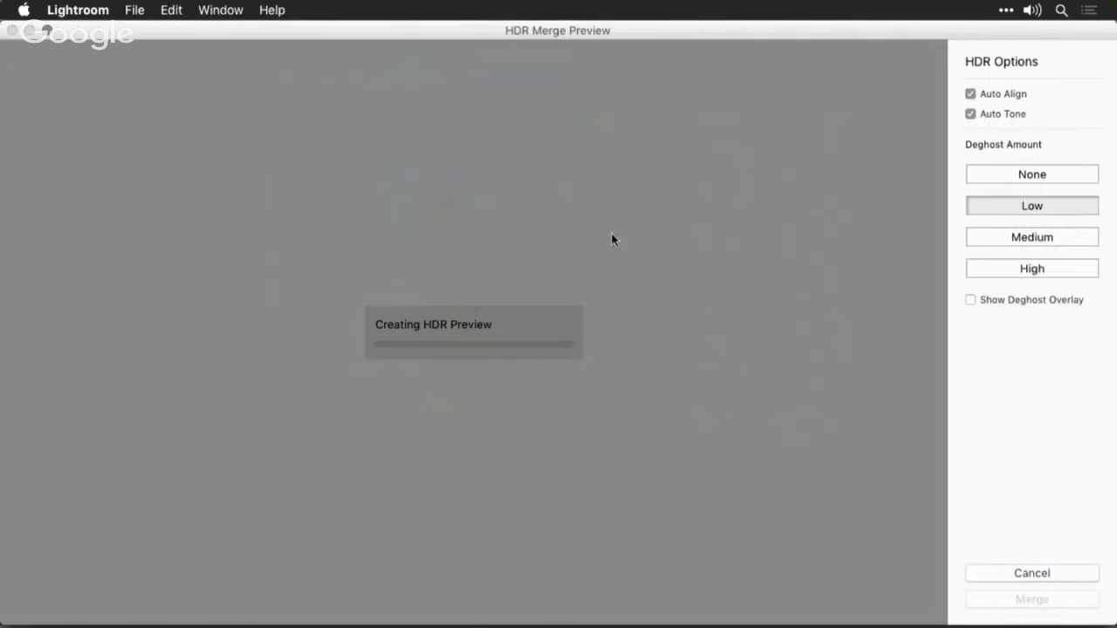
pyautogui.click(1014, 576)
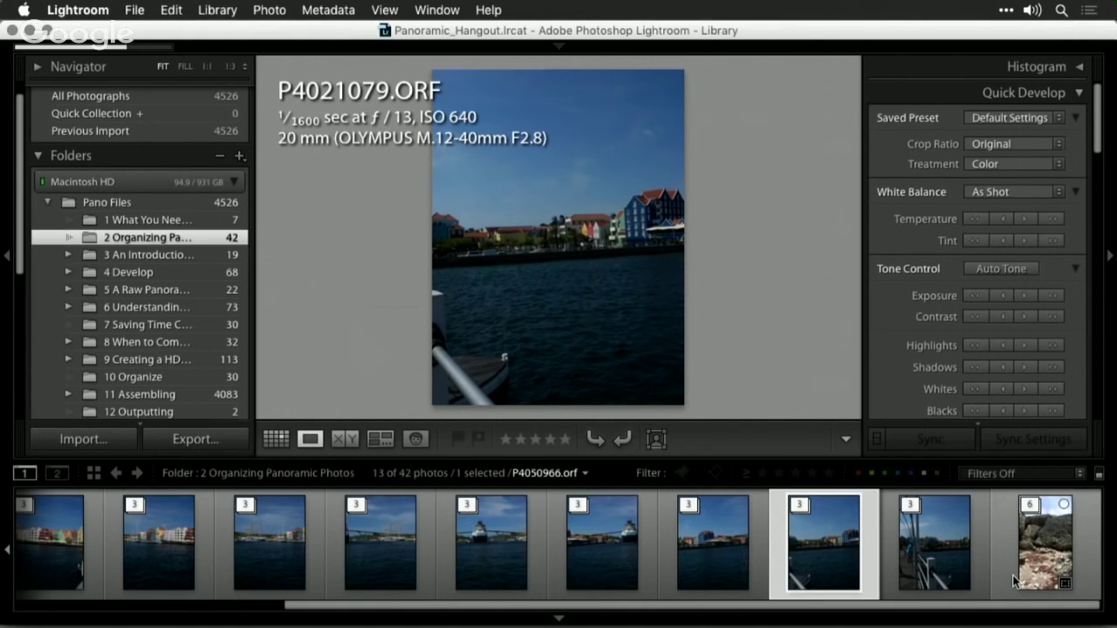
pyautogui.click(276, 9)
pyautogui.moveTo(303, 154)
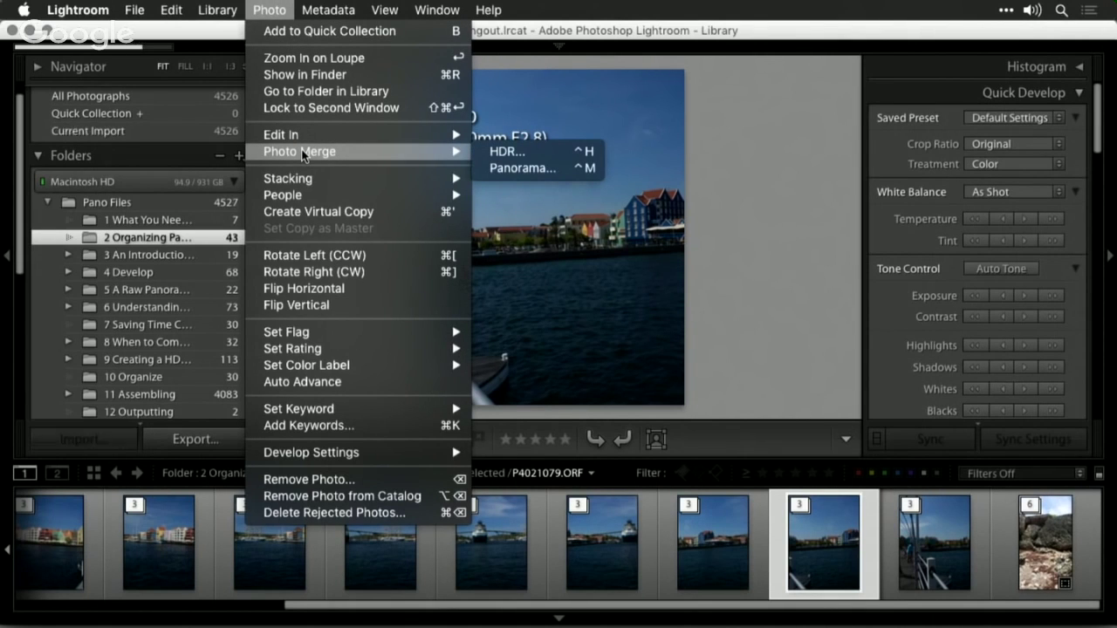
pyautogui.press('shift')
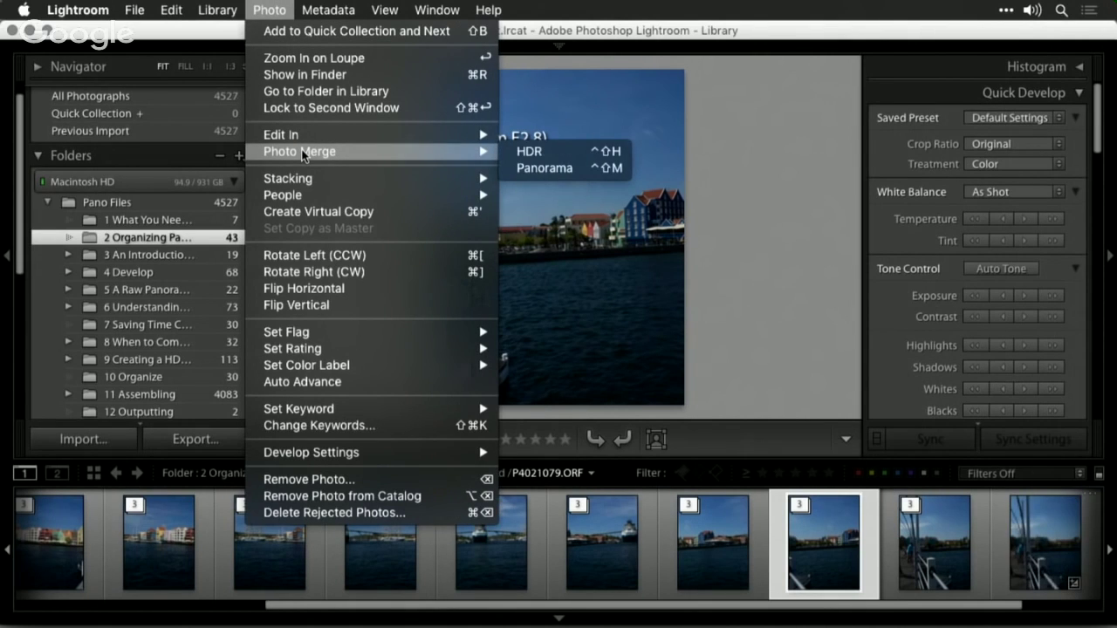
pyautogui.keyDown('shift'); pyautogui.click(535, 150); pyautogui.keyUp('shift')
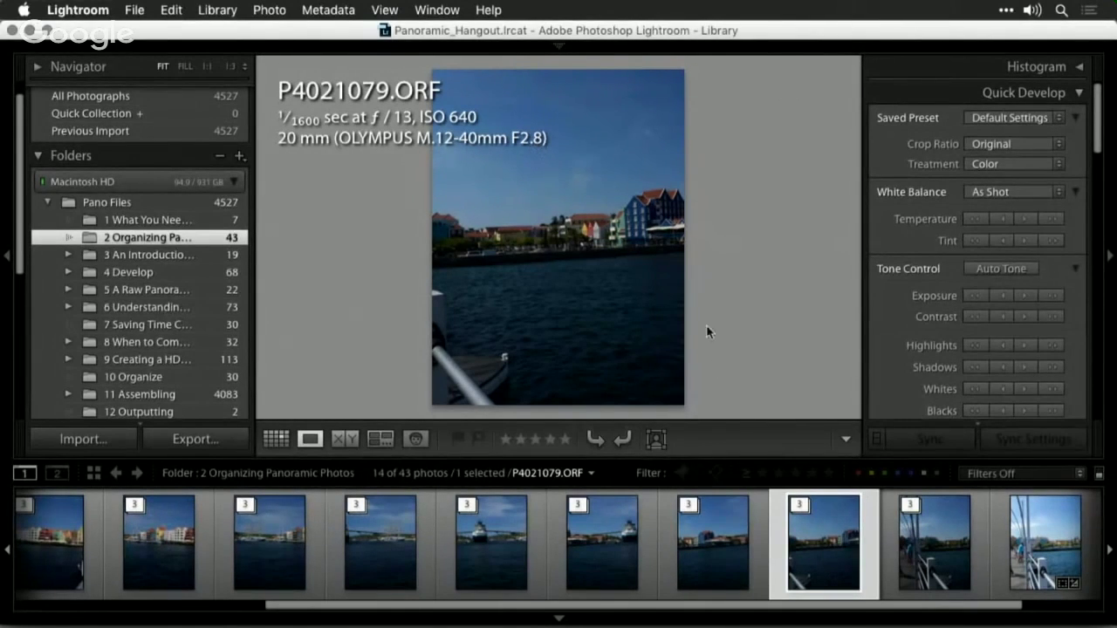
# - Queue dialog-free HDR merges for the stacks P4021076 through P4021055
pyautogui.click(718, 521)
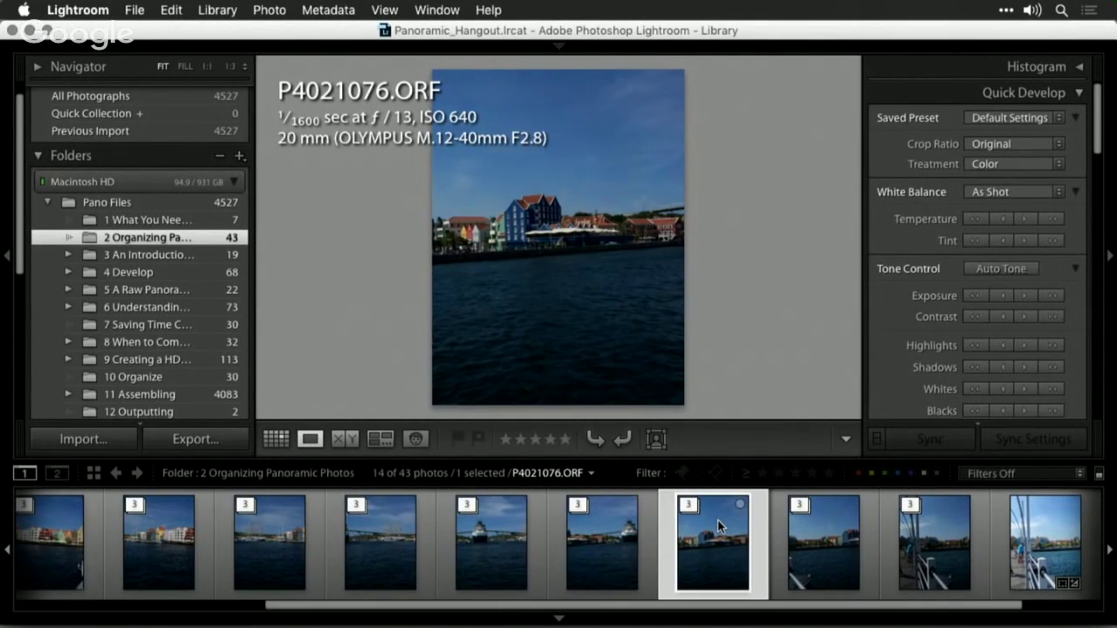
pyautogui.click(606, 541)
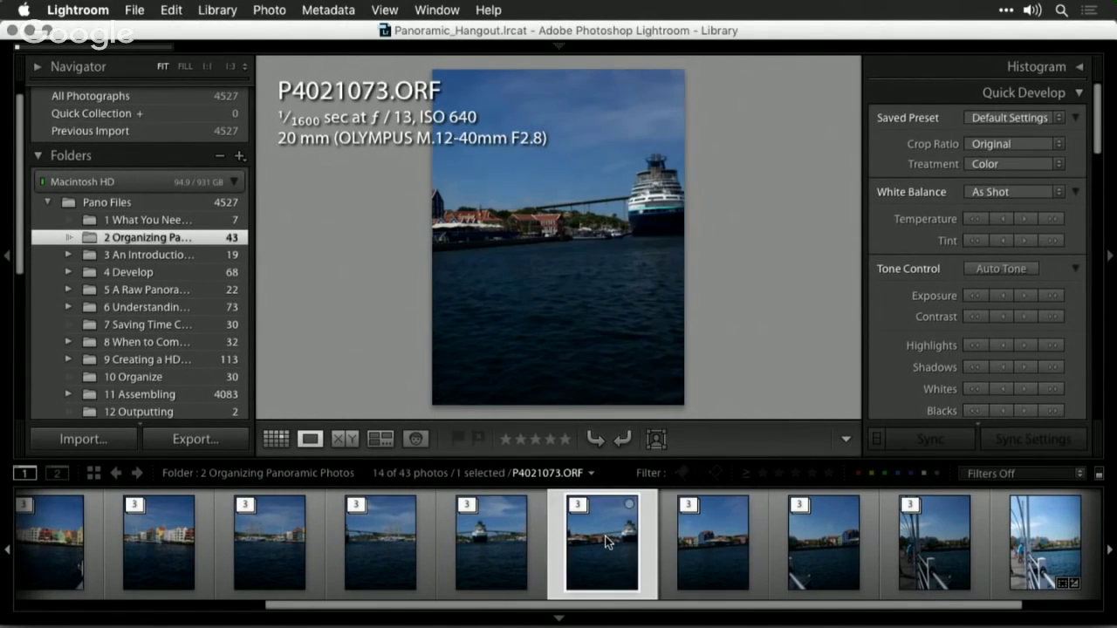
pyautogui.click(490, 545)
pyautogui.click(375, 548)
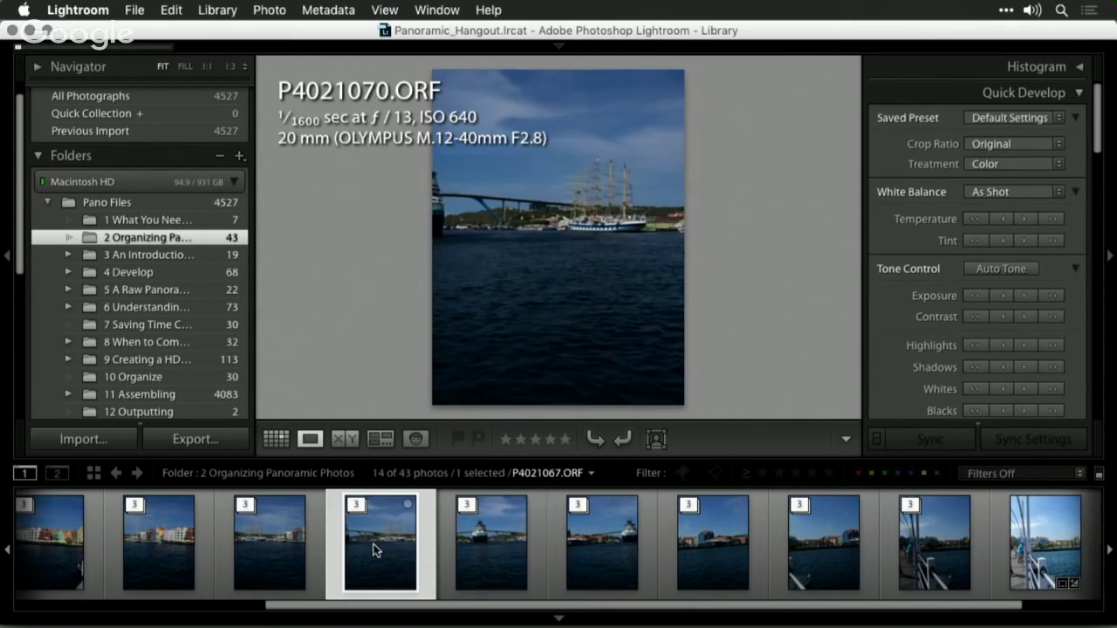
pyautogui.click(276, 547)
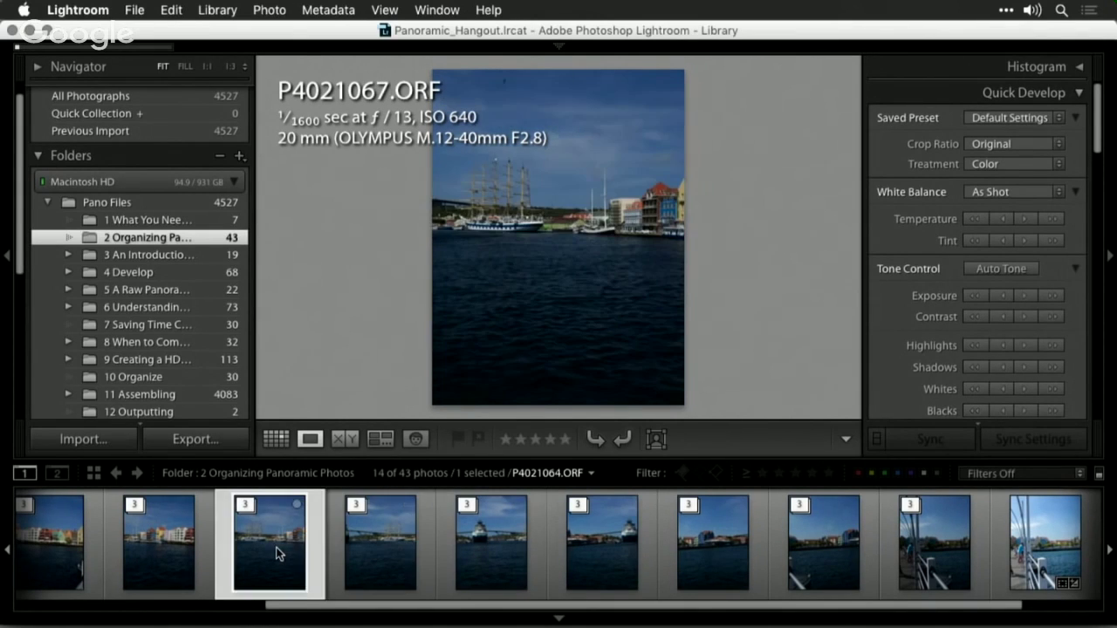
pyautogui.click(171, 556)
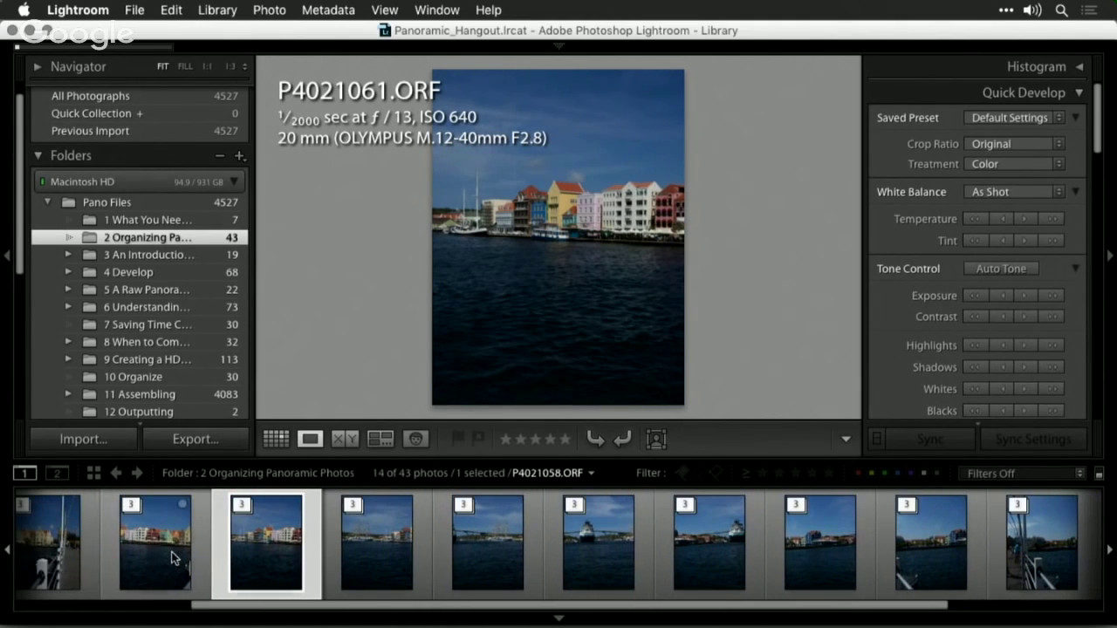
pyautogui.click(155, 562)
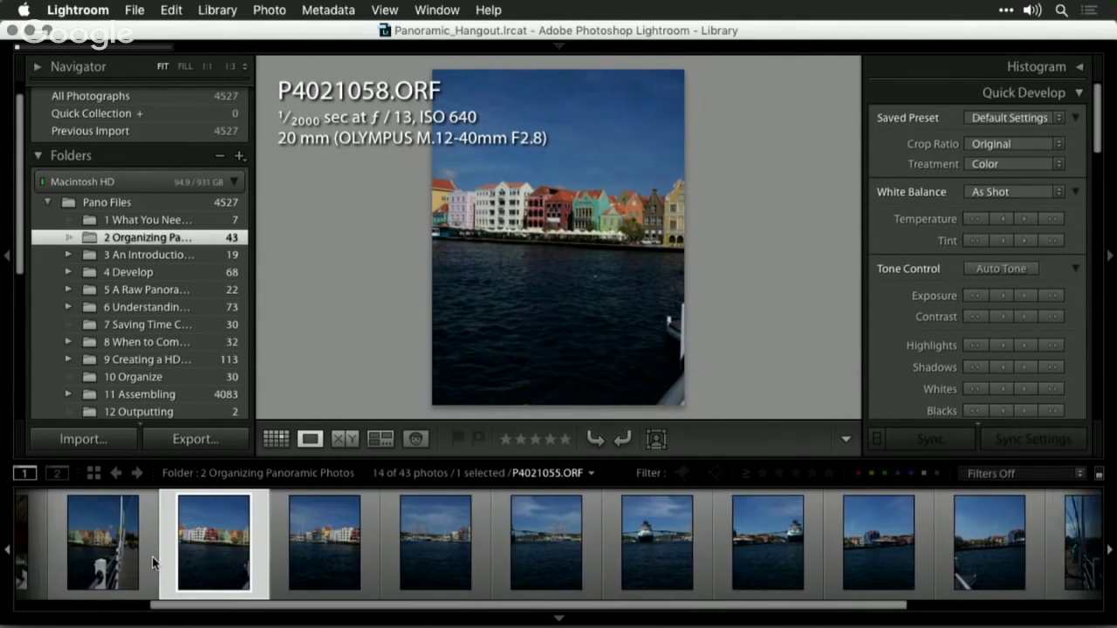
pyautogui.click(152, 563)
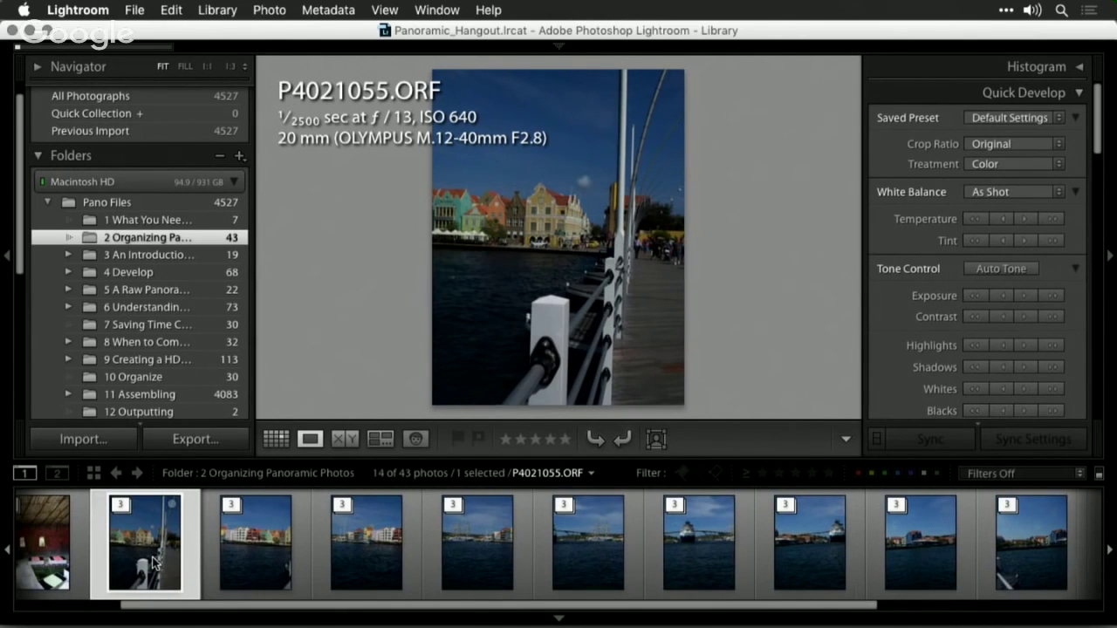
pyautogui.moveTo(64, 48)
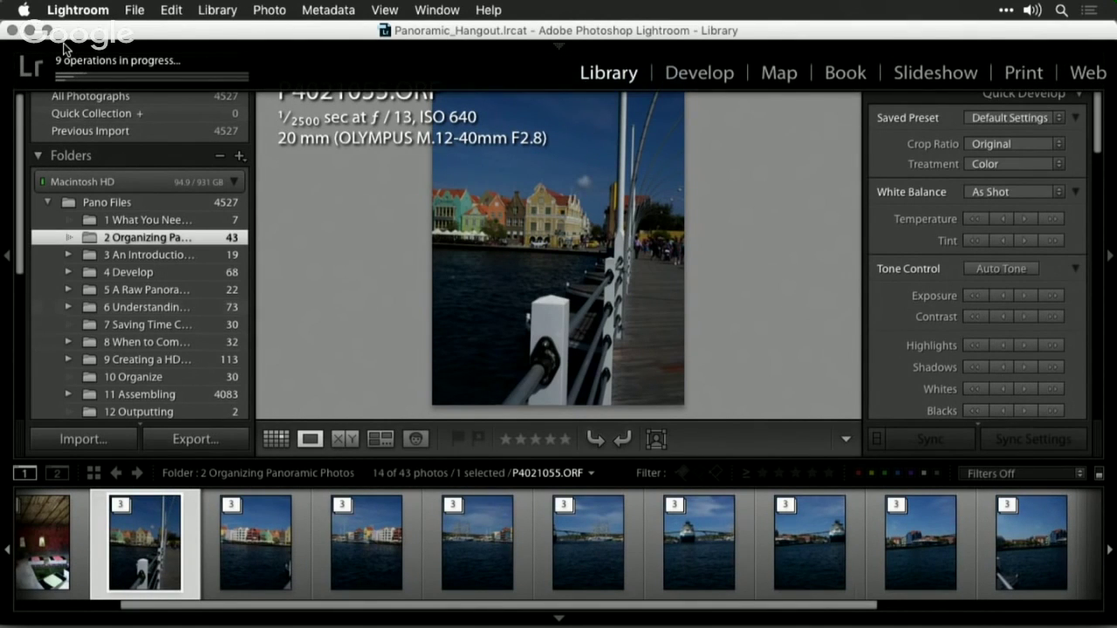
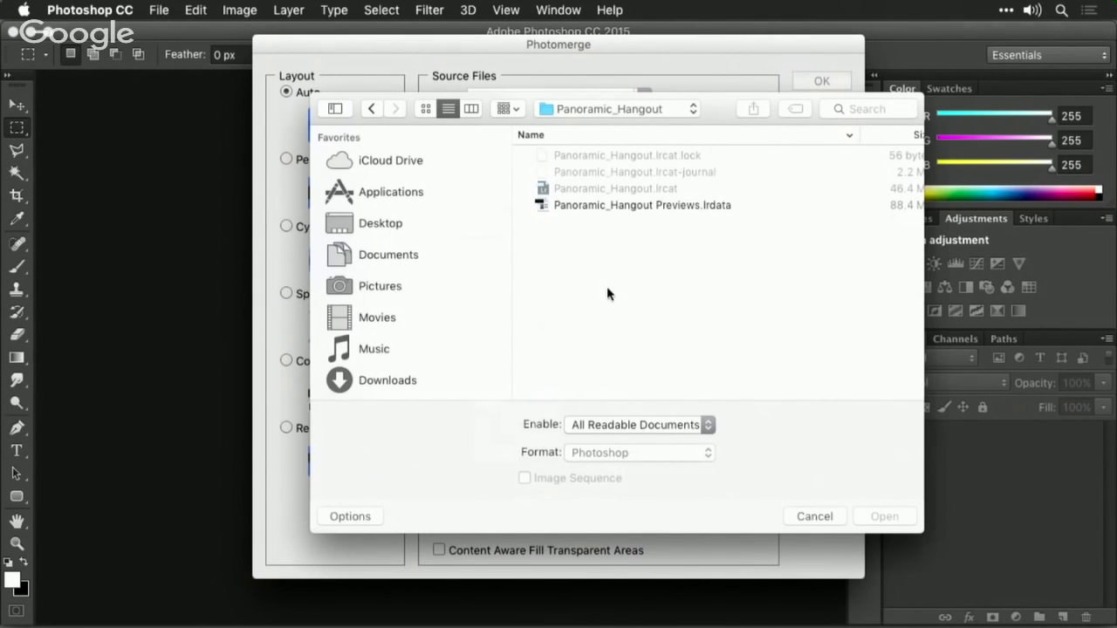
# - Navigate from the Desktop into the Pano Files > 4 Develop folder
pyautogui.press('super+shift+d')
pyautogui.scroll(-3, 607, 286)
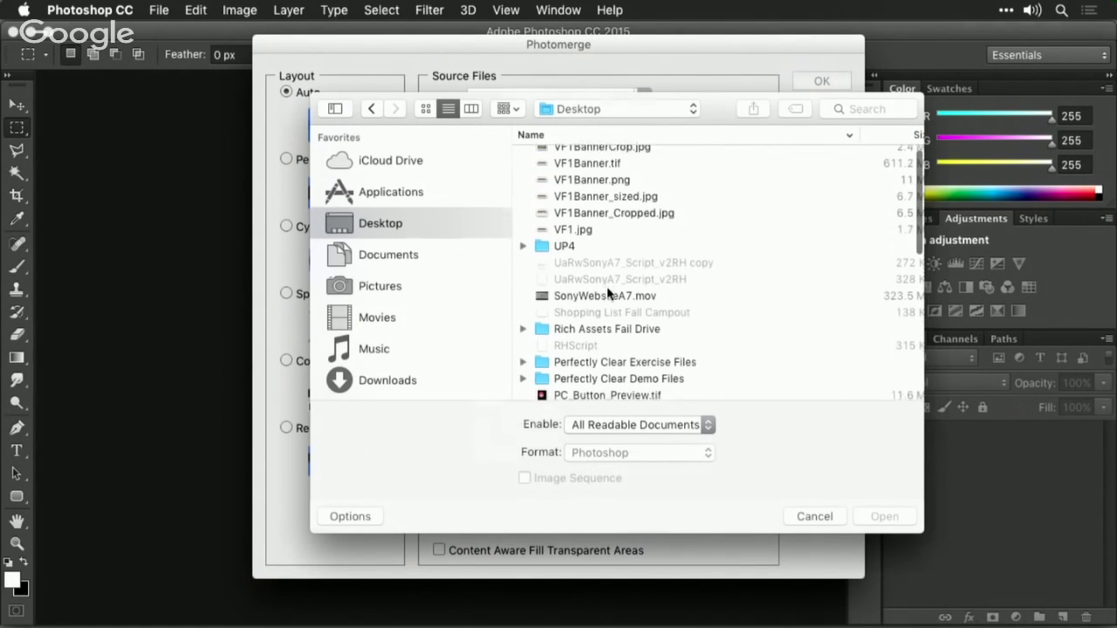
pyautogui.scroll(-5, 606, 286)
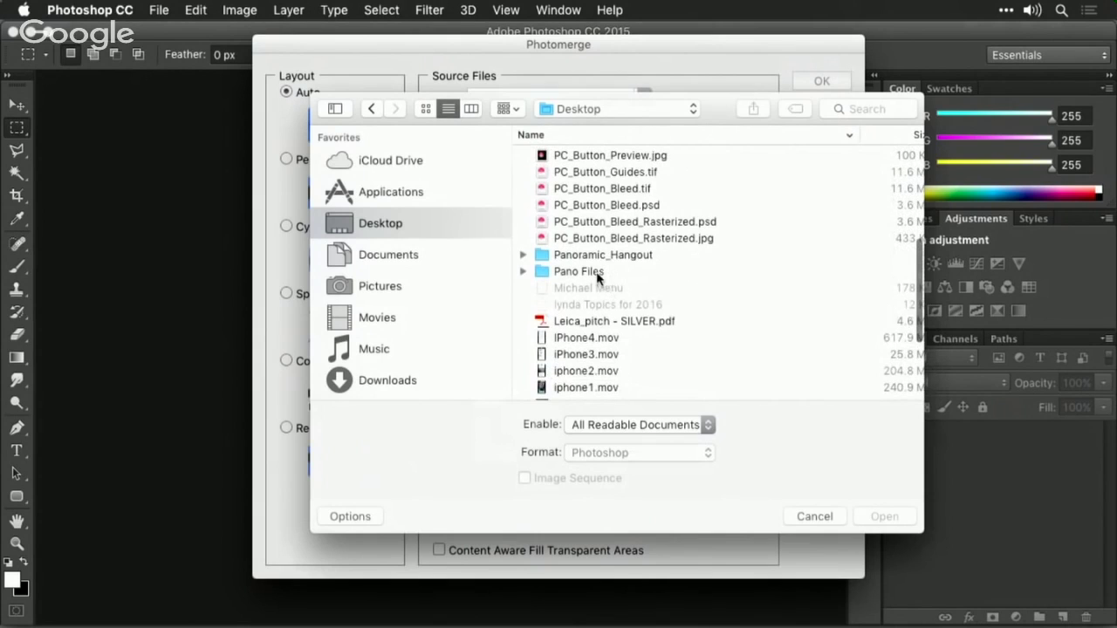
pyautogui.click(593, 271)
pyautogui.doubleClick(594, 272)
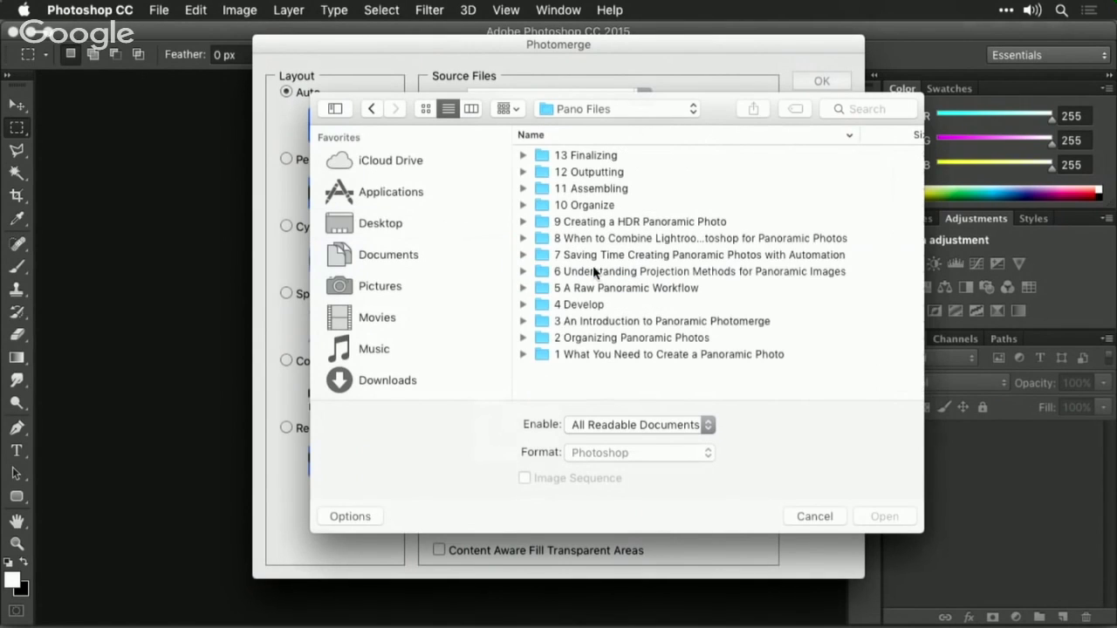
pyautogui.click(533, 134)
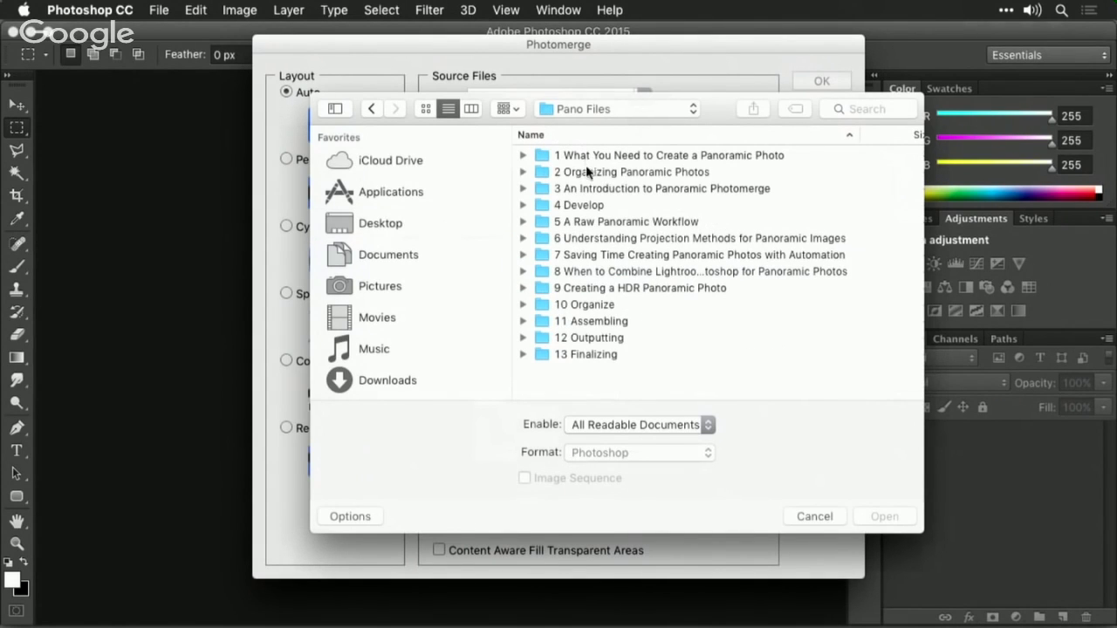
pyautogui.doubleClick(579, 218)
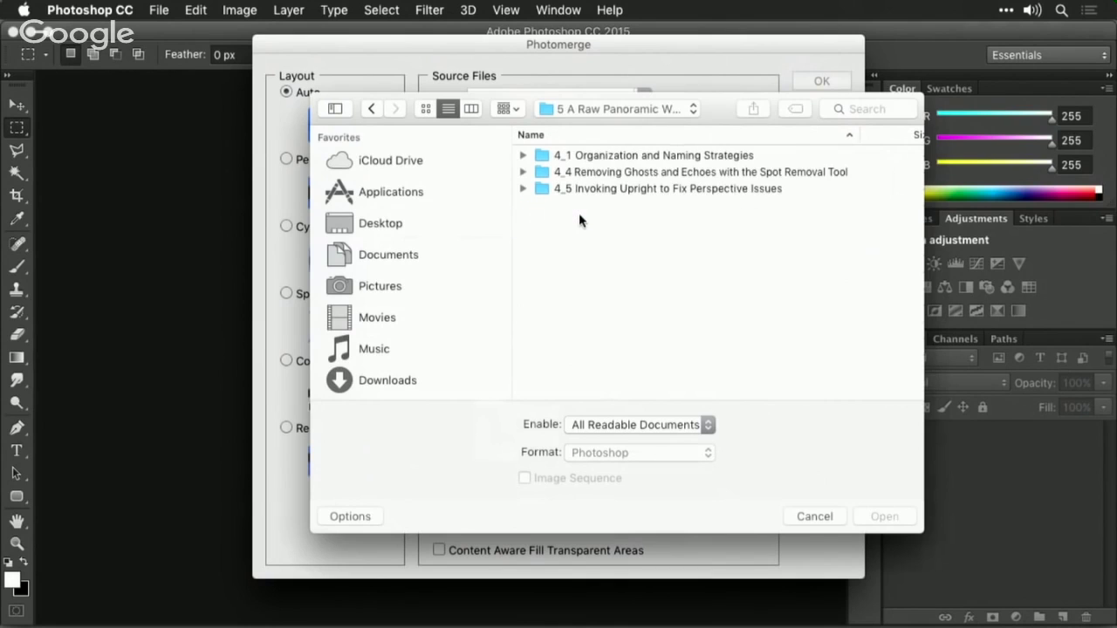
pyautogui.press('Down')
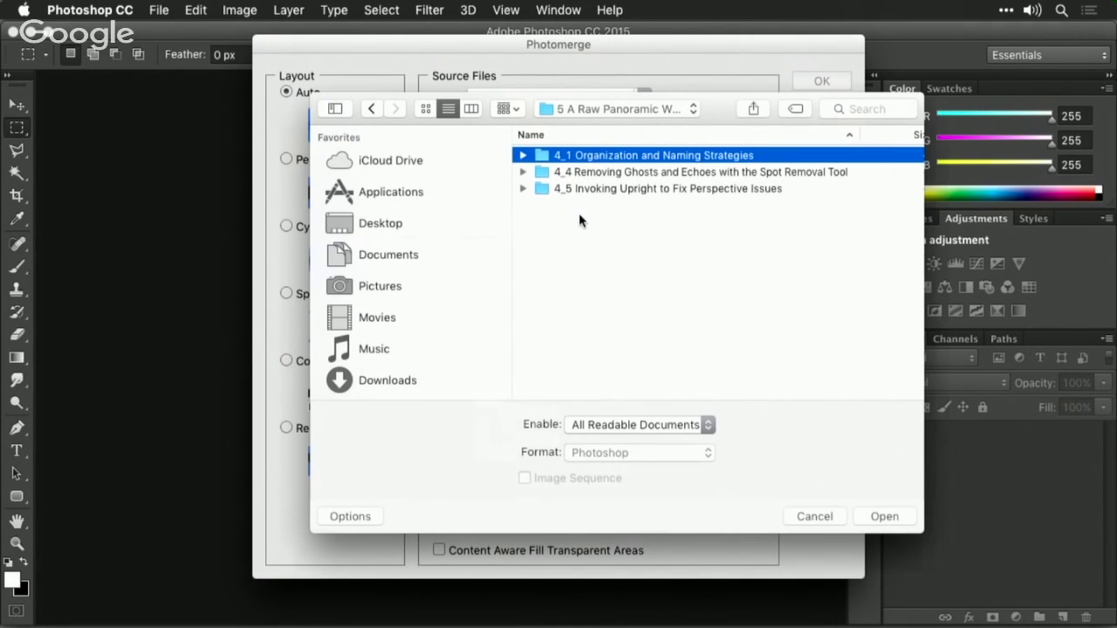
pyautogui.press('super+Up')
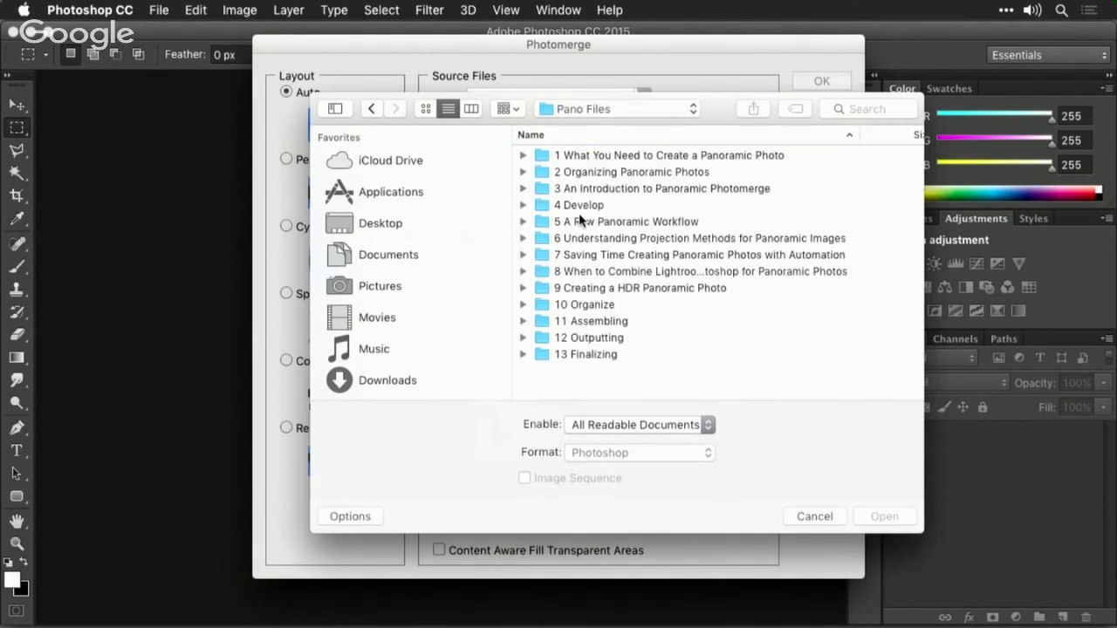
pyautogui.press('Down')
pyautogui.press('Down')
pyautogui.press('Down')
pyautogui.press('Down')
pyautogui.press('super+Down')
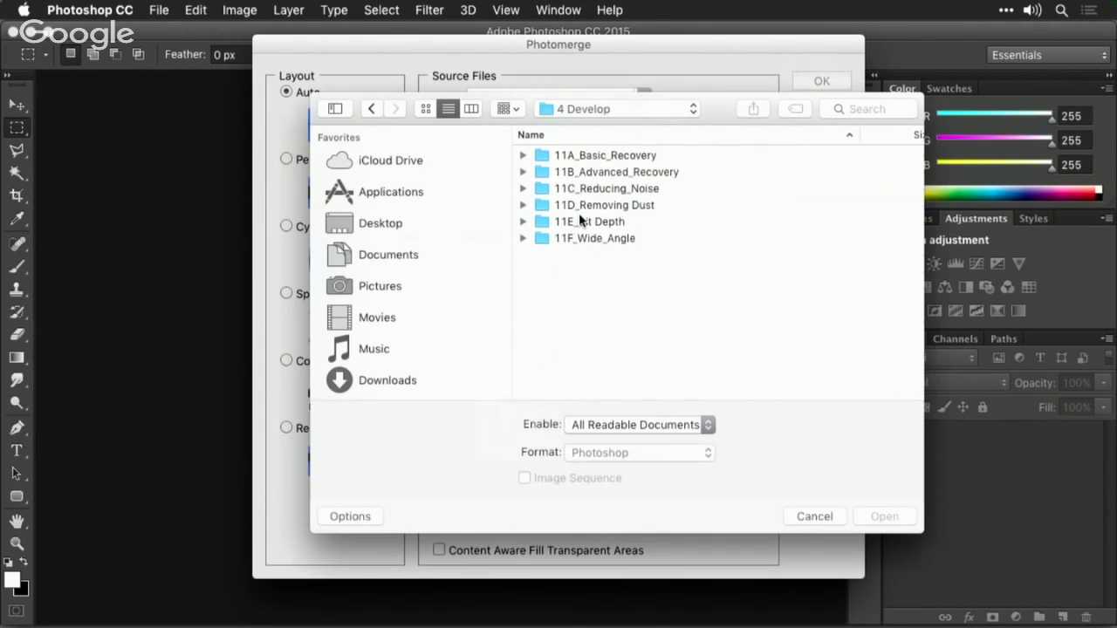
# - Open 11F_Wide_Angle > RAW and add all eight NEF frames as Photomerge sources
pyautogui.press('Down')
pyautogui.press('Down')
pyautogui.press('Down')
pyautogui.press('Down')
pyautogui.press('Down')
pyautogui.press('Down')
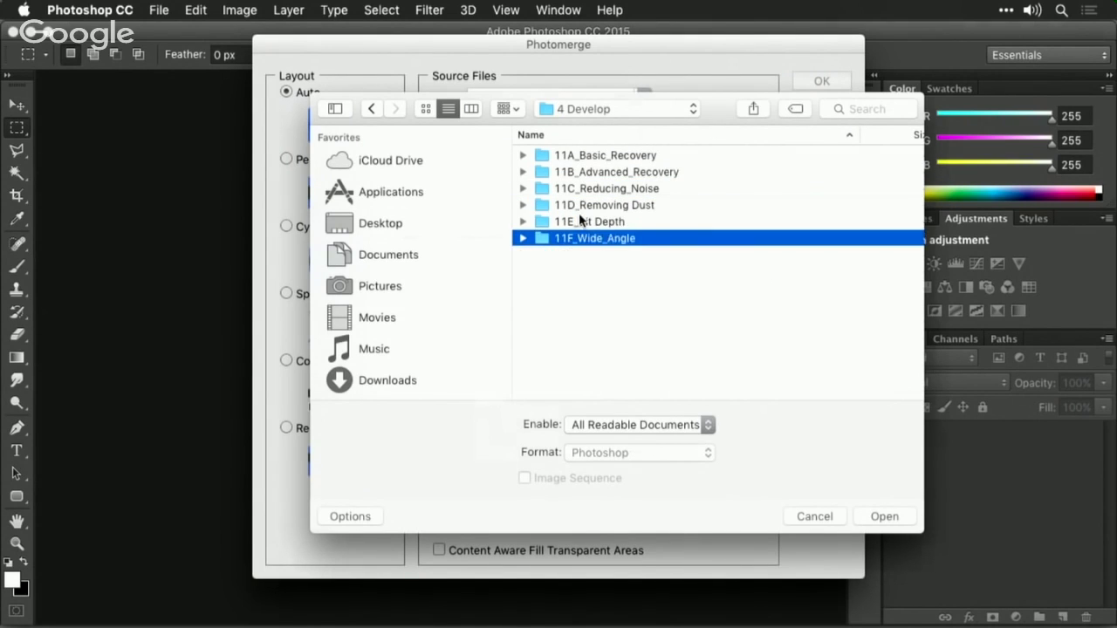
pyautogui.press('super+Down')
pyautogui.press('Down')
pyautogui.press('super+Down')
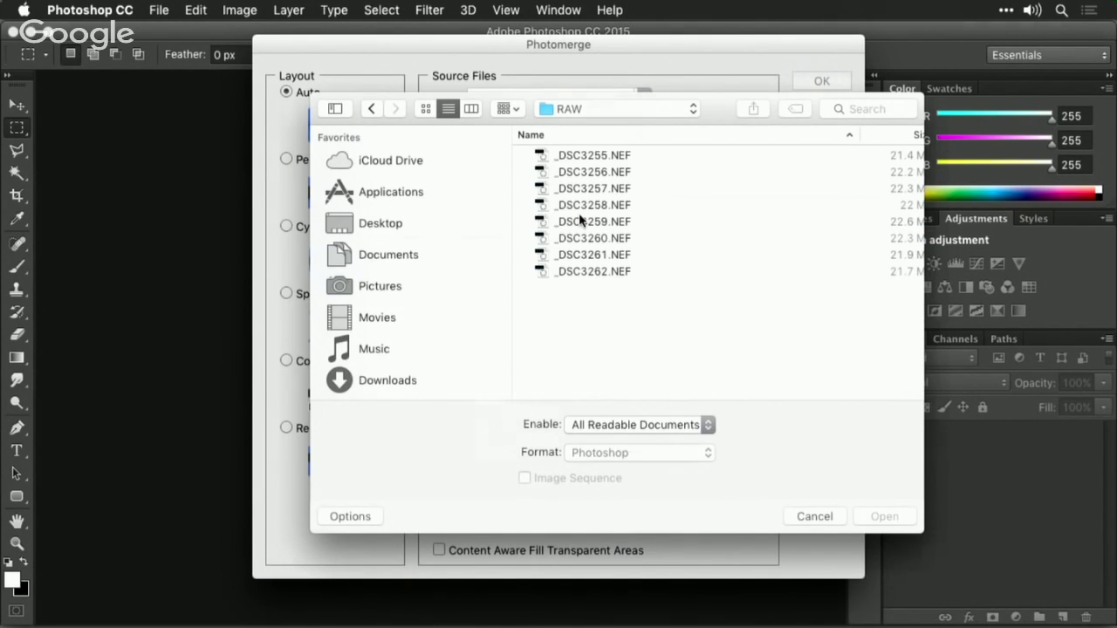
pyautogui.press('Down')
pyautogui.hotkey('shift', 'Down')
pyautogui.hotkey('shift', 'Down')
pyautogui.hotkey('shift', 'Down')
pyautogui.hotkey('shift', 'Down')
pyautogui.hotkey('shift', 'Down')
pyautogui.hotkey('shift', 'Down')
pyautogui.hotkey('shift', 'Down')
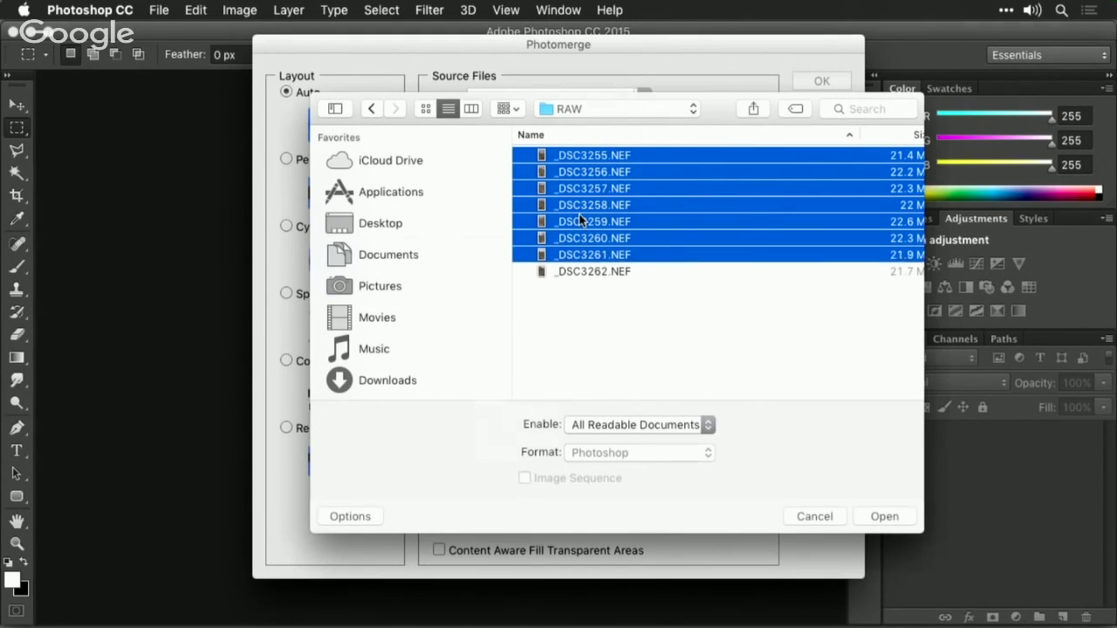
pyautogui.click(893, 518)
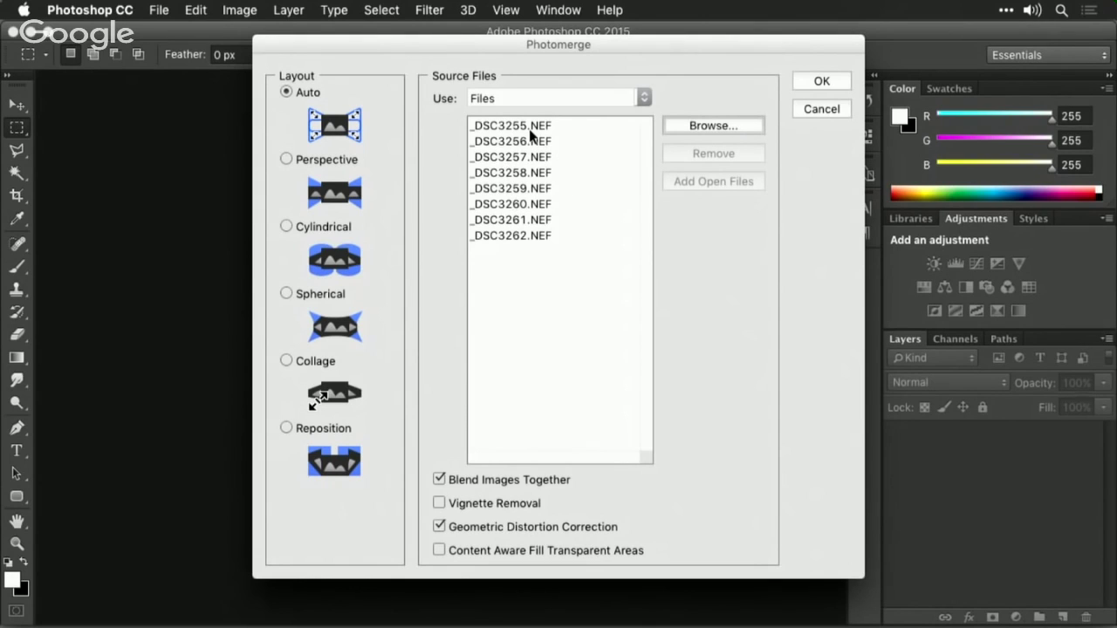
# - Cancel Photomerge without merging the eight frames
pyautogui.click(171, 10)
pyautogui.click(172, 10)
pyautogui.click(822, 110)
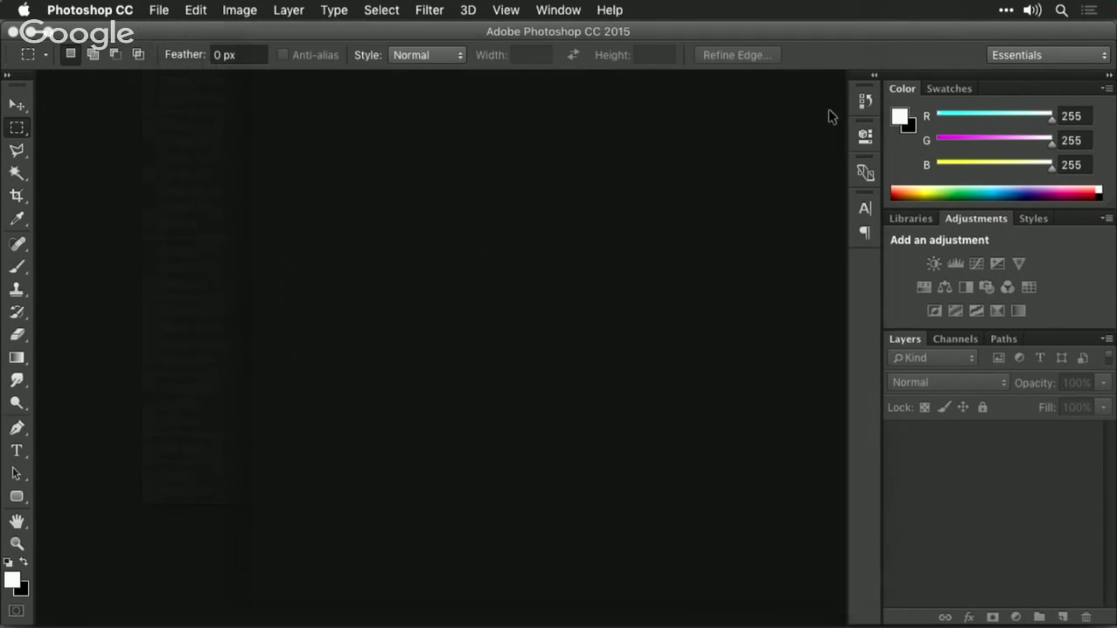
pyautogui.click(161, 9)
# - Merge the selected lake-and-hills frames as a Spherical, auto-cropped panorama
pyautogui.click(164, 64)
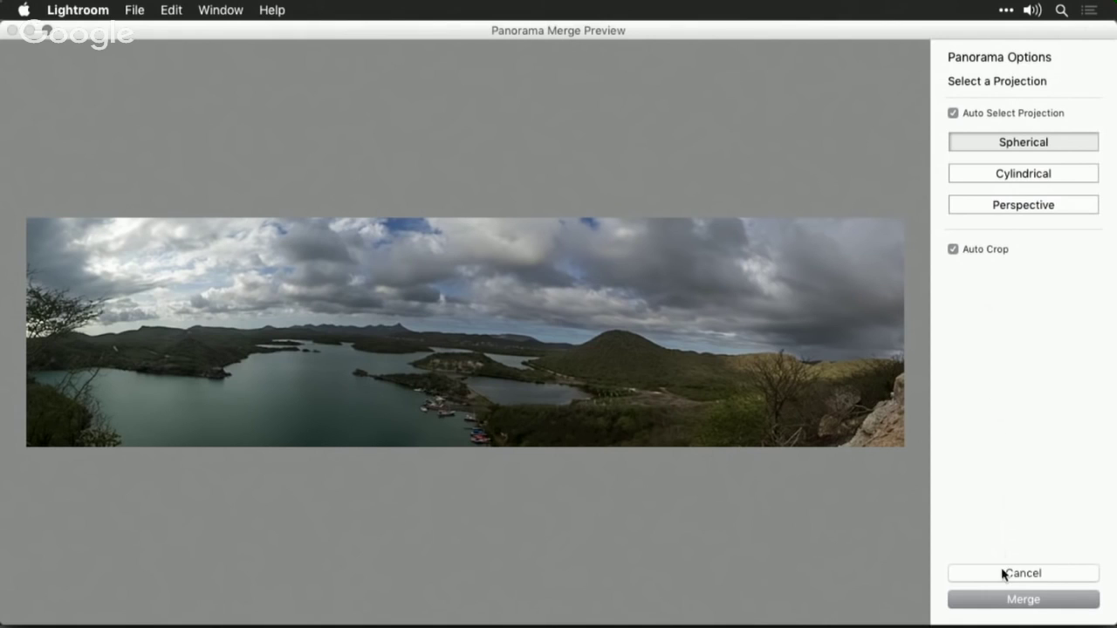
pyautogui.click(993, 604)
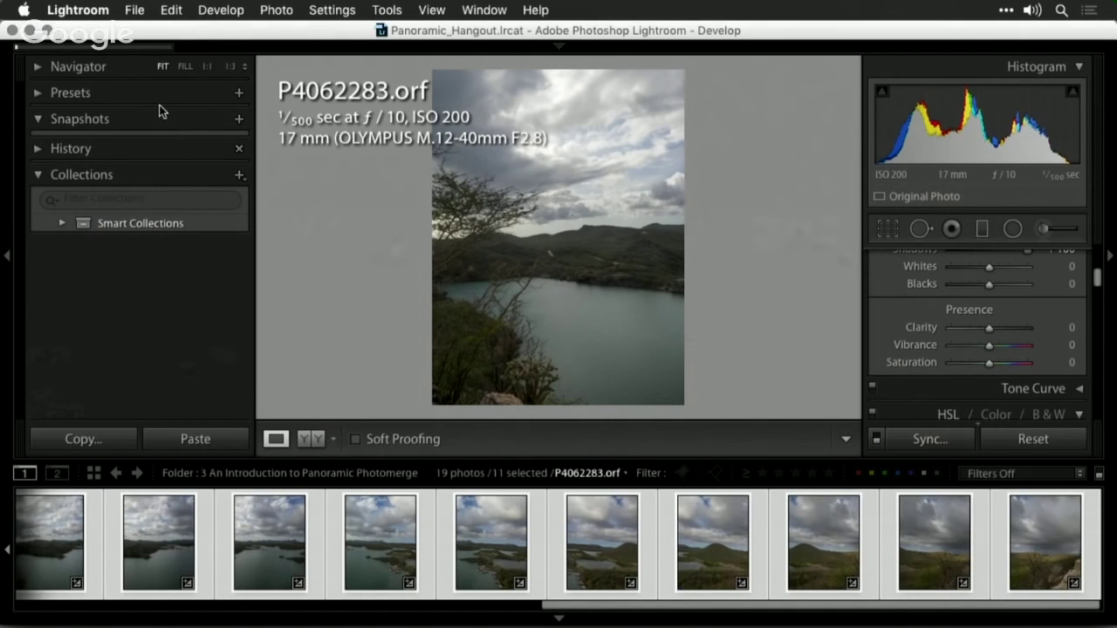
pyautogui.press('super+Tab')
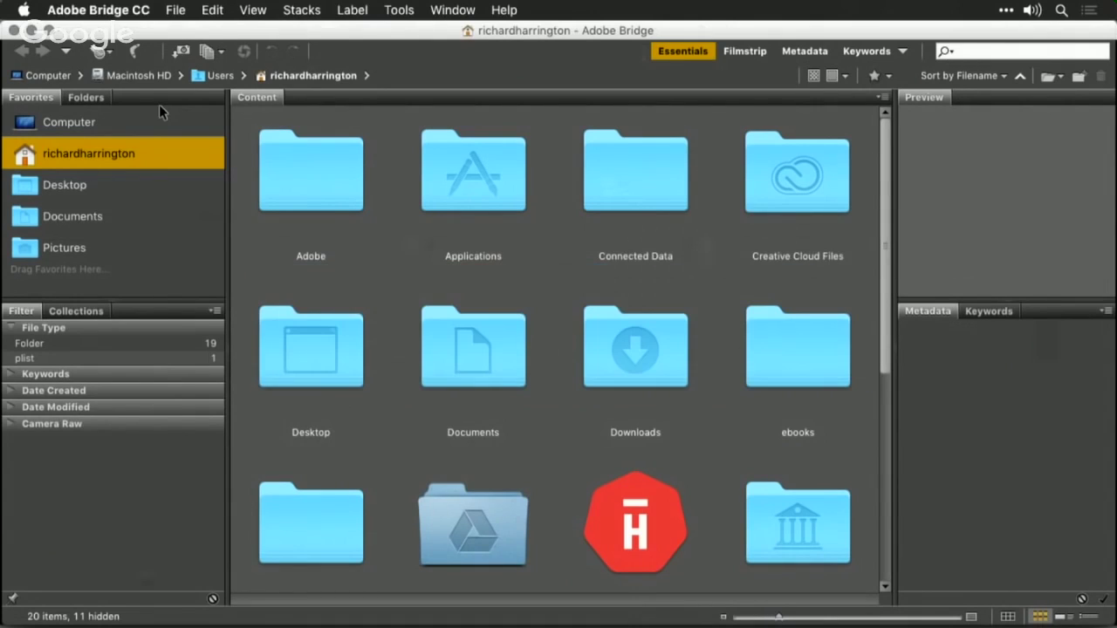
# - Browse the Desktop folder from Bridge's Favorites panel
pyautogui.click(75, 185)
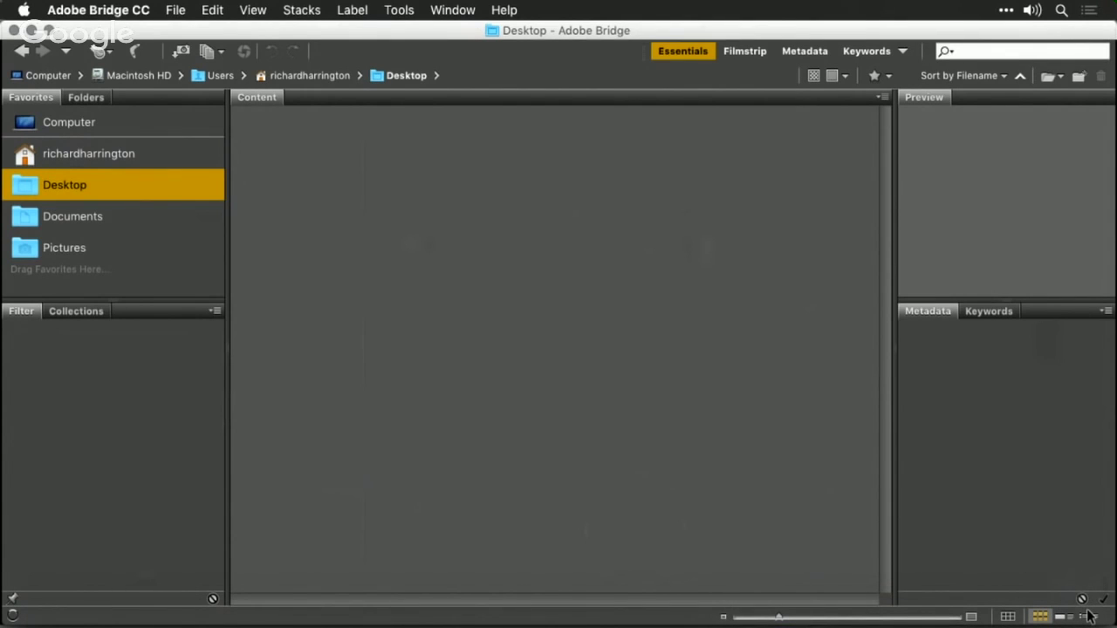
pyautogui.press('super+Tab')
pyautogui.press('super+Tab')
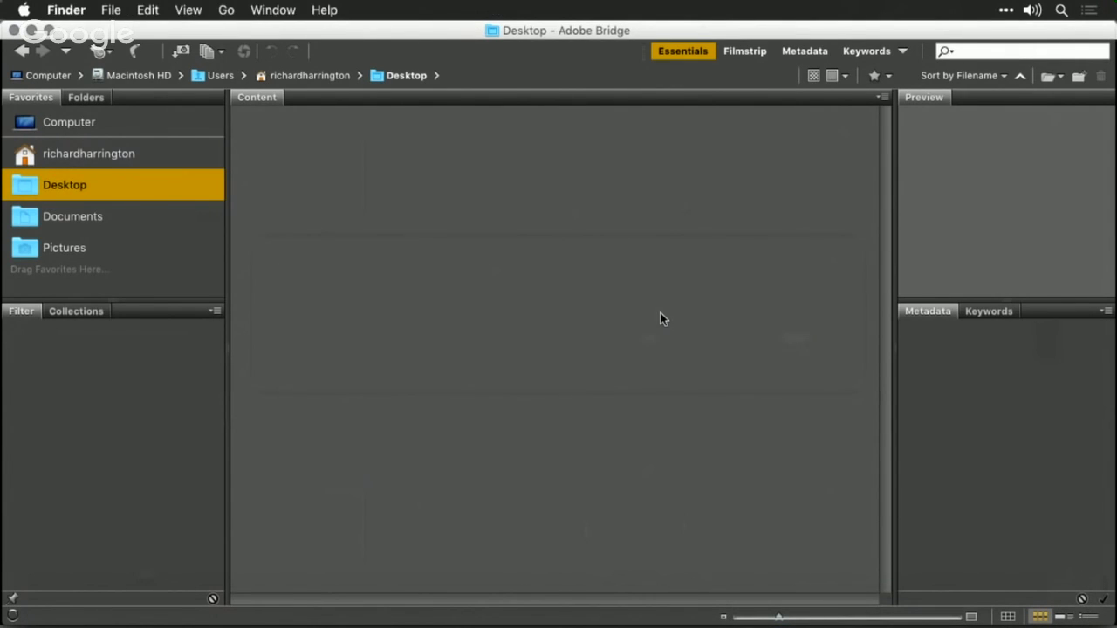
# - Navigate a new Finder window to Pano Files > 4 Develop > 11F_Wide_Angle
pyautogui.press('super+n')
pyautogui.press('super+shift+d')
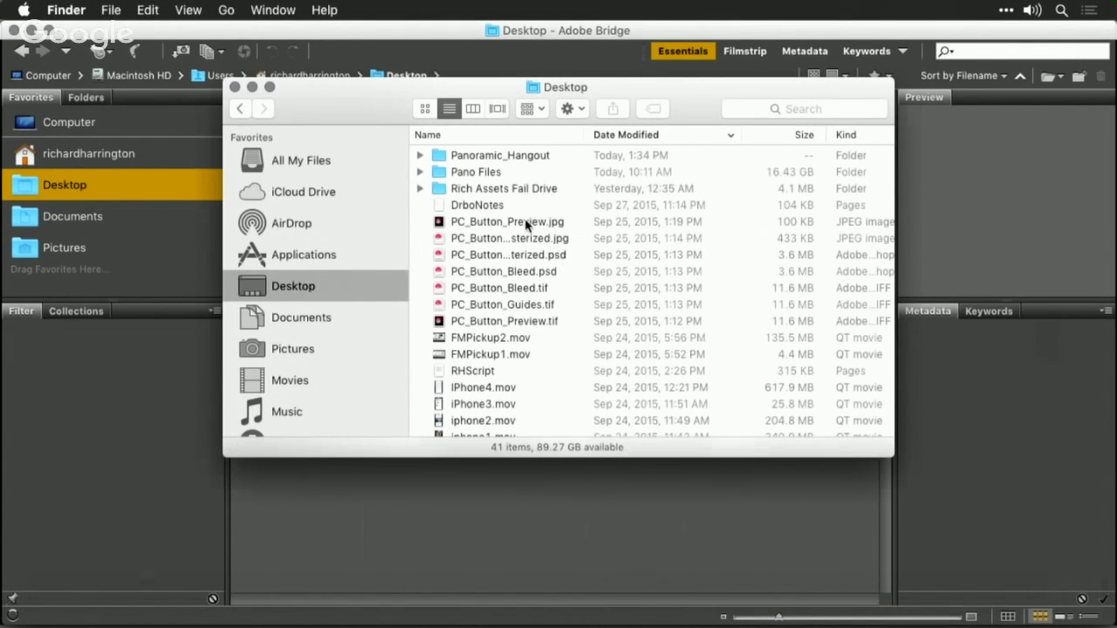
pyautogui.doubleClick(494, 175)
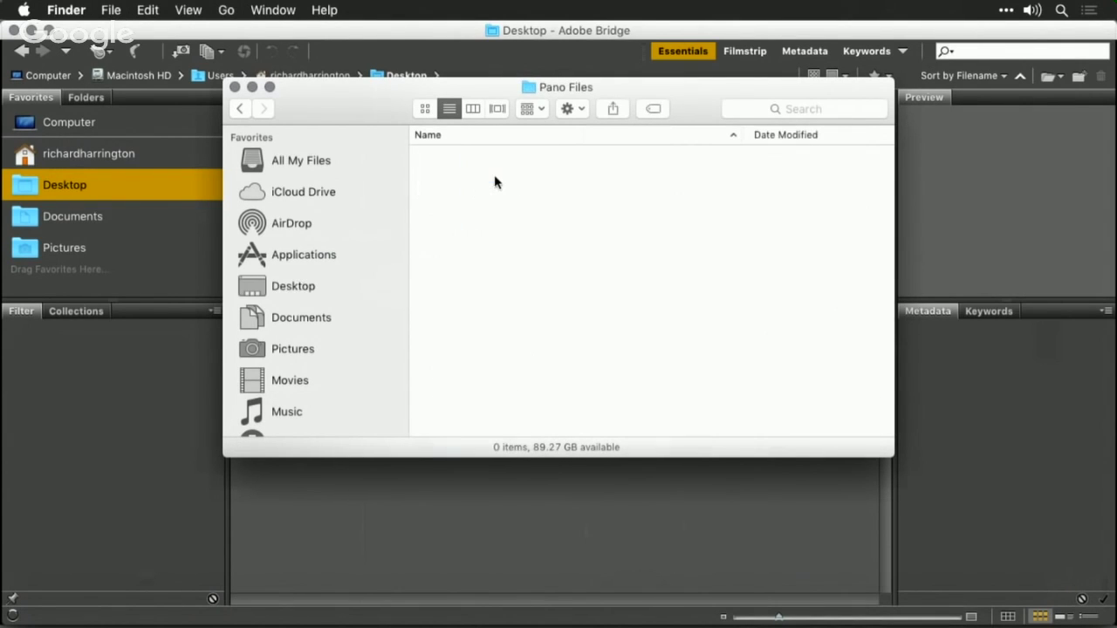
pyautogui.doubleClick(525, 283)
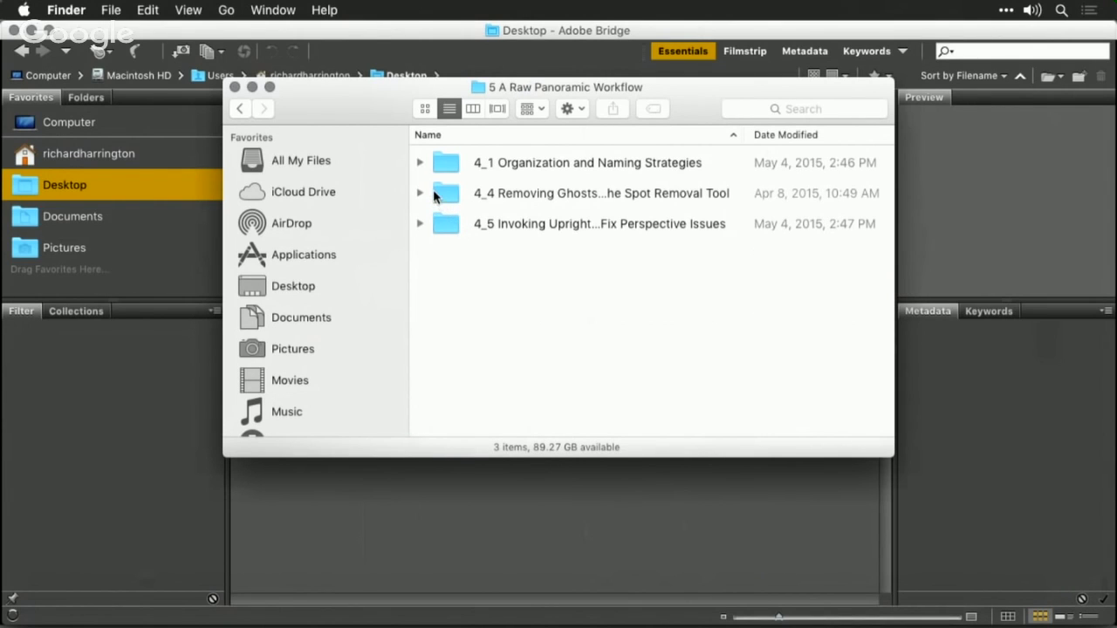
pyautogui.press('super+Up')
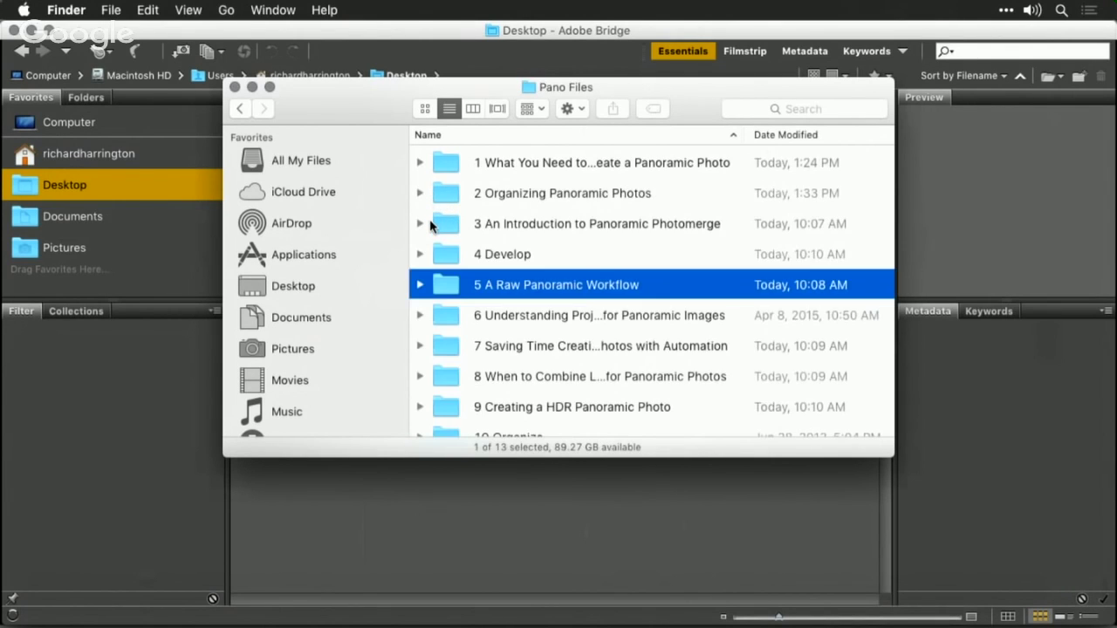
pyautogui.press('Up')
pyautogui.press('super+Down')
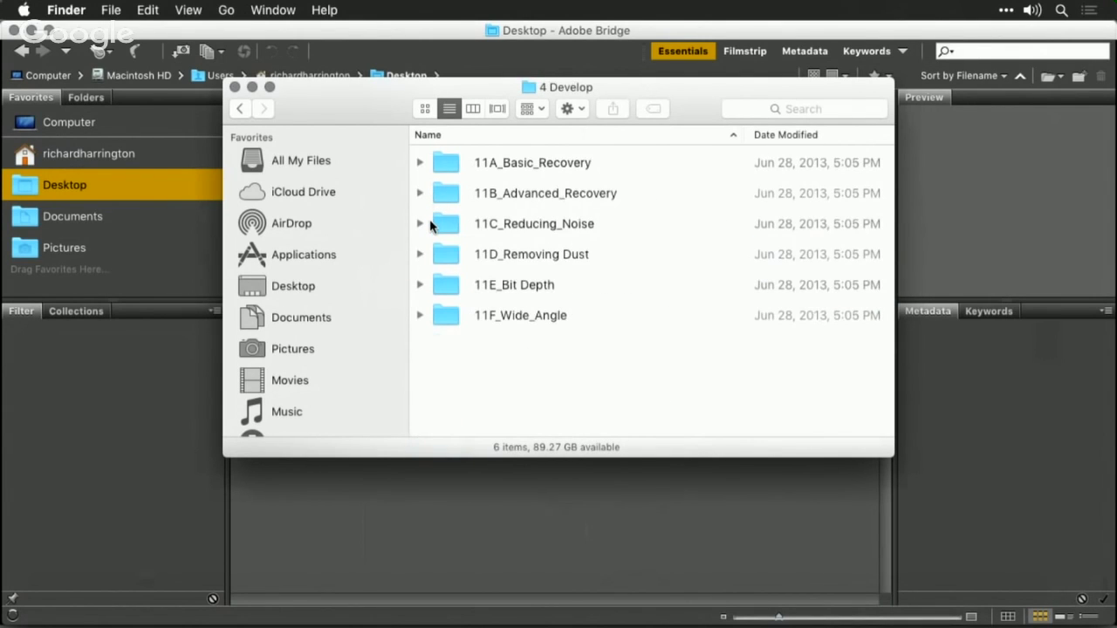
pyautogui.press('Down')
pyautogui.press('Down')
pyautogui.press('Down')
pyautogui.press('Down')
pyautogui.press('Down')
pyautogui.press('Down')
pyautogui.press('super+Down')
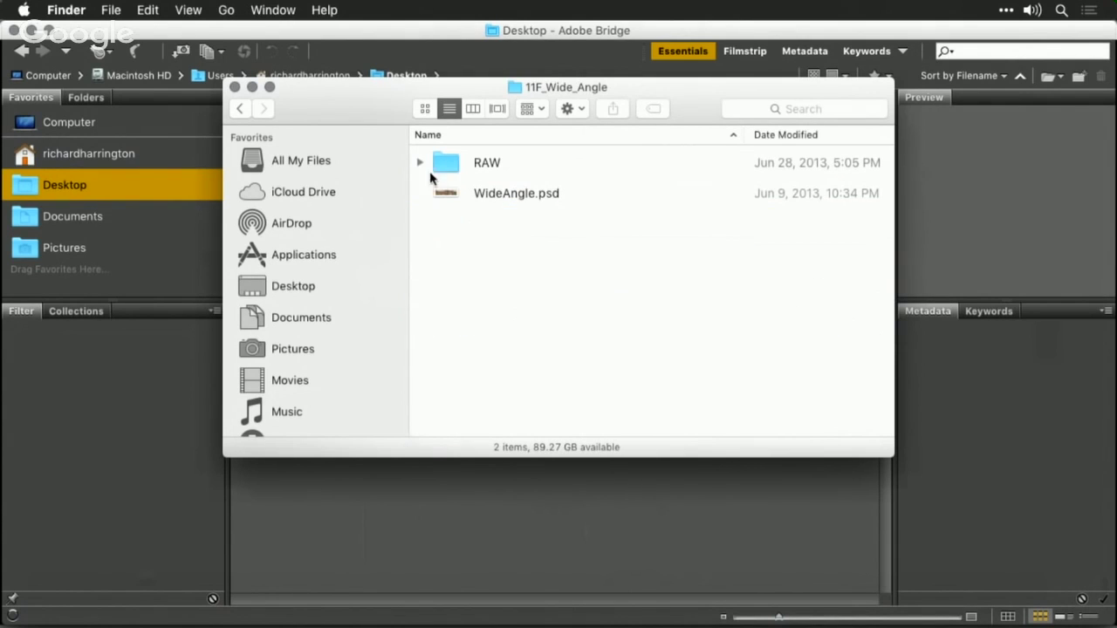
# - Select all eight NEF files in the RAW folder and drag them into Bridge's Desktop view
pyautogui.moveTo(445, 164); pyautogui.dragTo(698, 606)
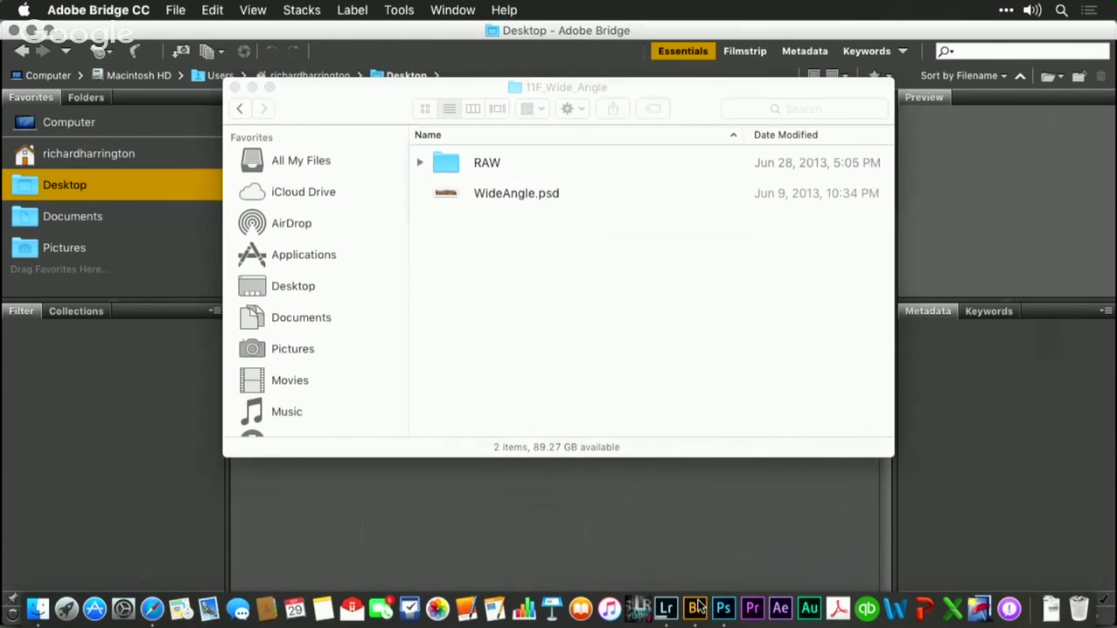
pyautogui.click(448, 172)
pyautogui.doubleClick(447, 165)
pyautogui.press('super+a')
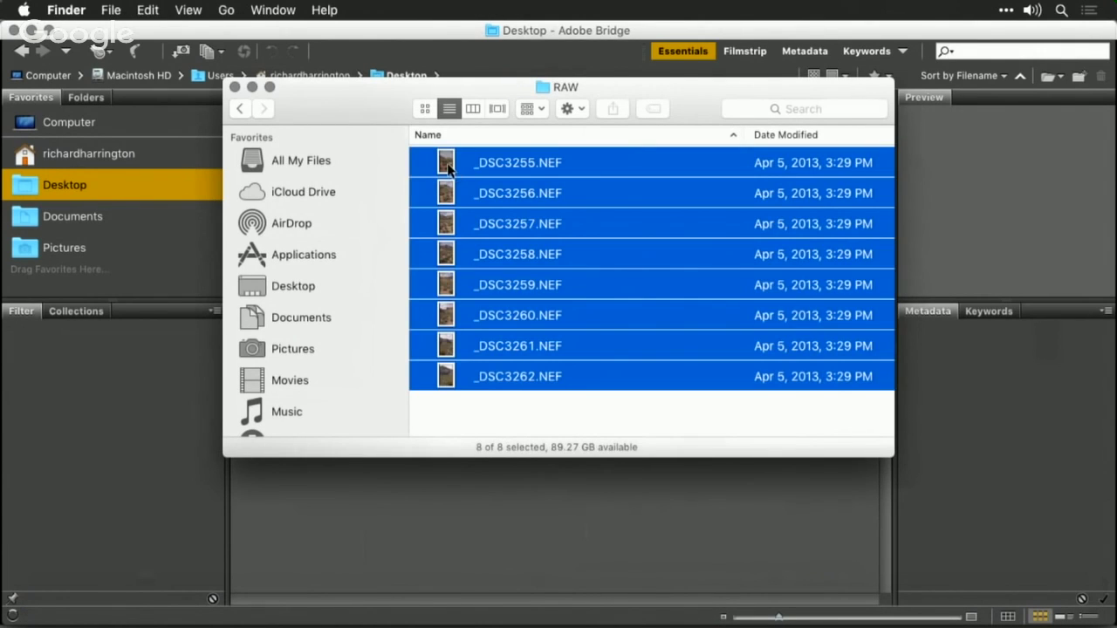
pyautogui.moveTo(449, 168); pyautogui.dragTo(461, 506)
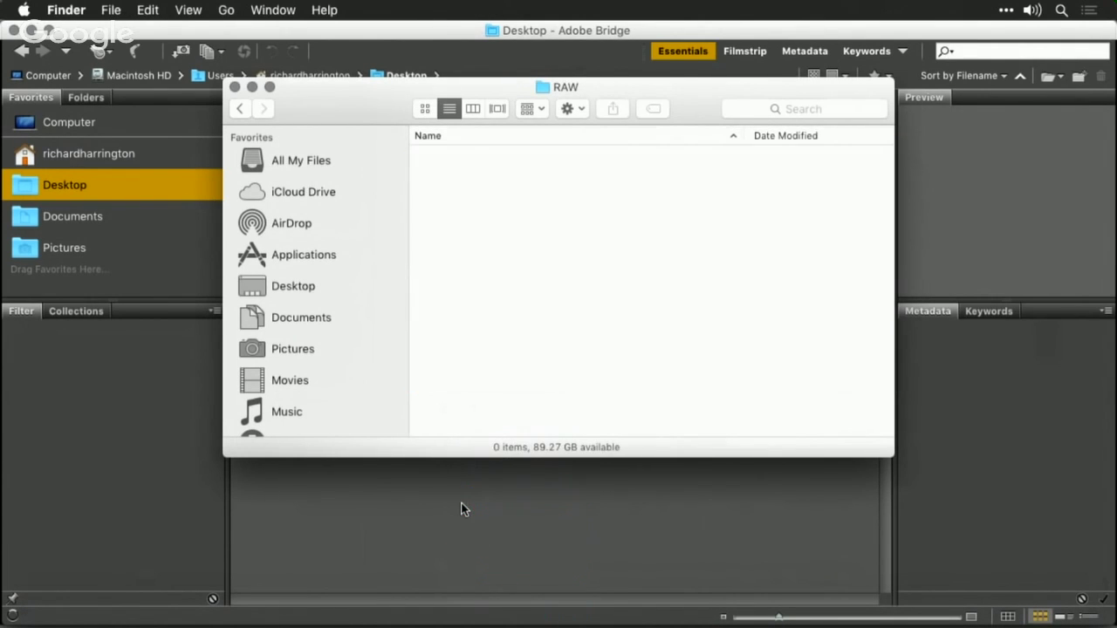
# - Return to Finder and display the Desktop folder's contents
pyautogui.click(462, 509)
pyautogui.press('super+Tab')
pyautogui.click(240, 110)
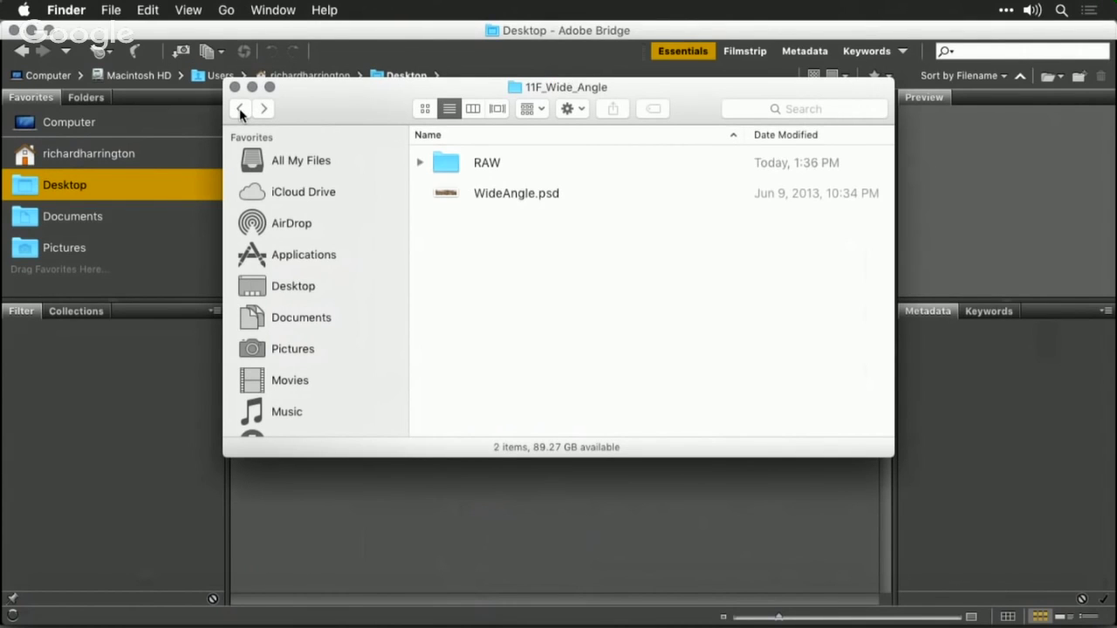
pyautogui.click(483, 166)
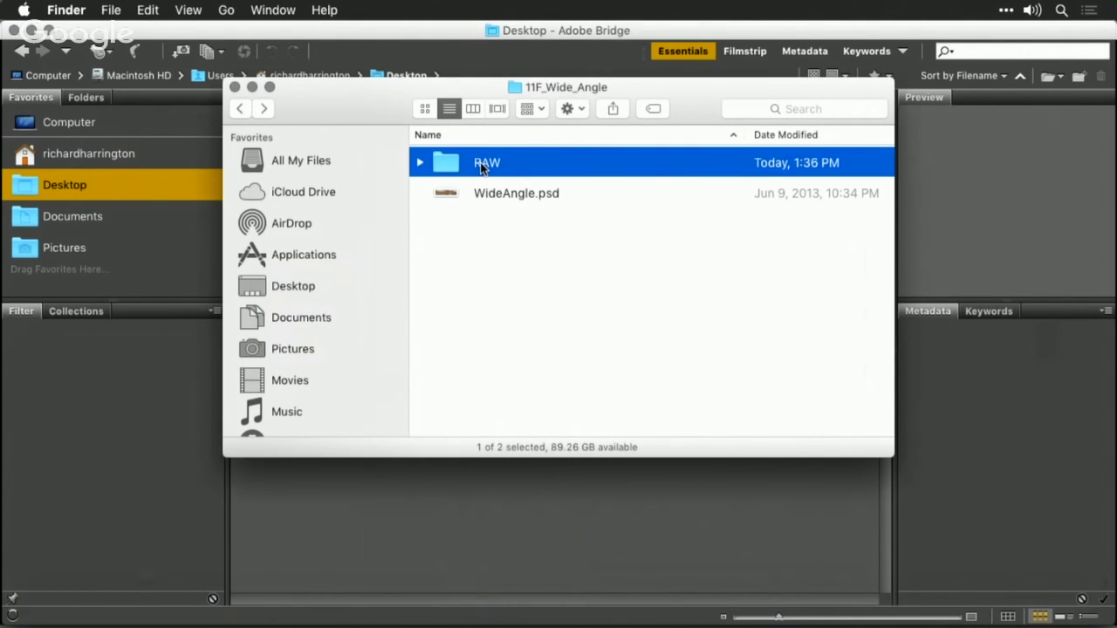
pyautogui.press('super+shift+d')
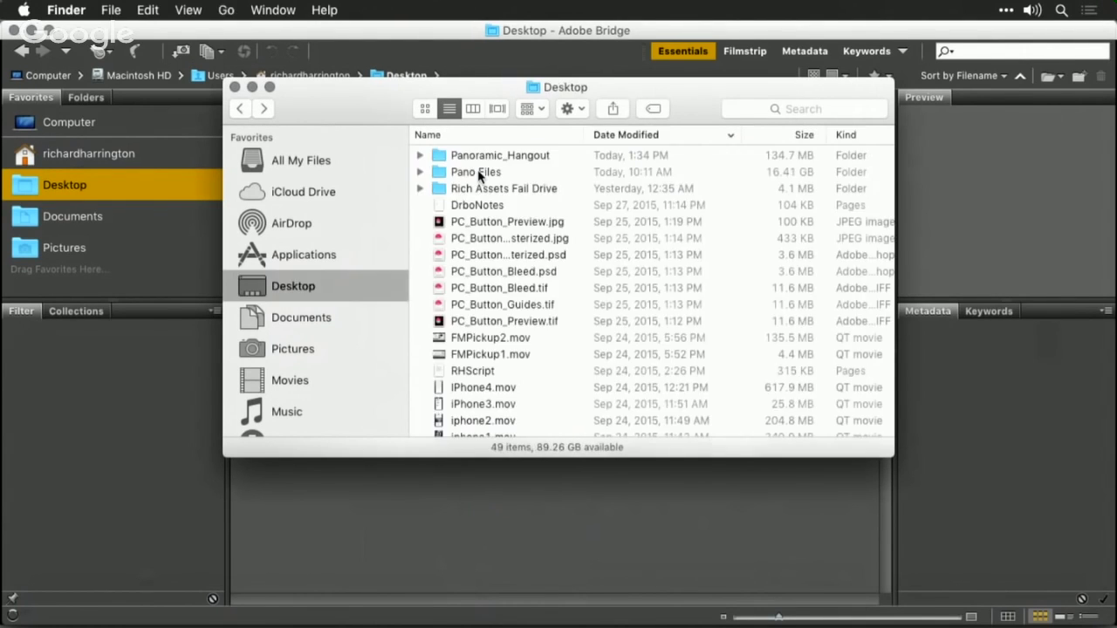
pyautogui.scroll(-10, 532, 231)
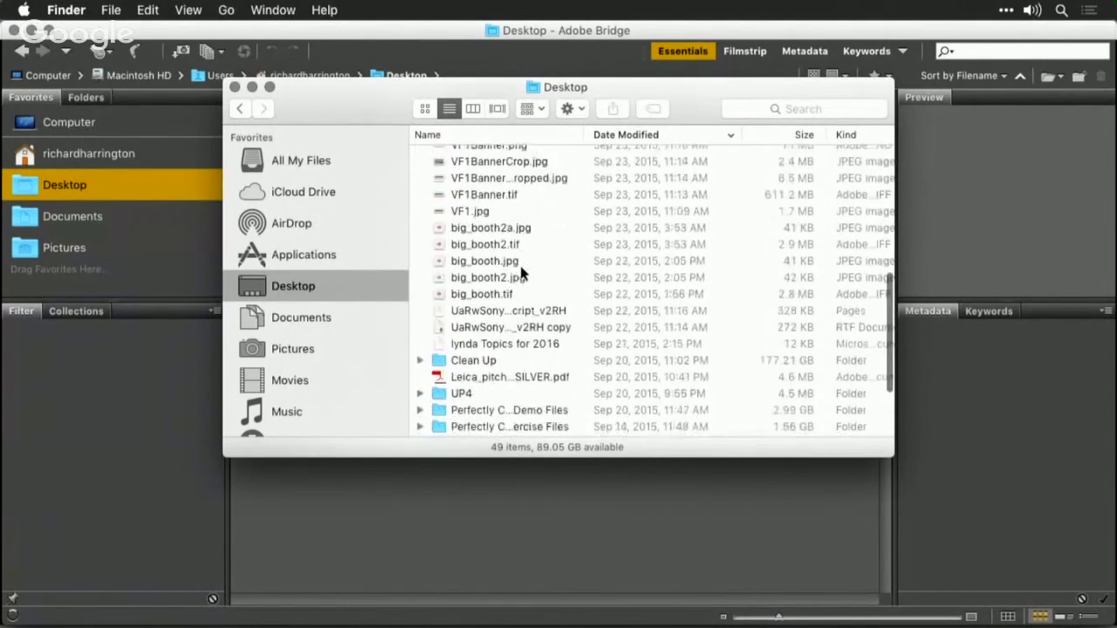
pyautogui.scroll(-3, 522, 274)
# - Select _DSC3262.NEF through _DSC3255.NEF and open them with Photoshop CC 2015
pyautogui.click(503, 320)
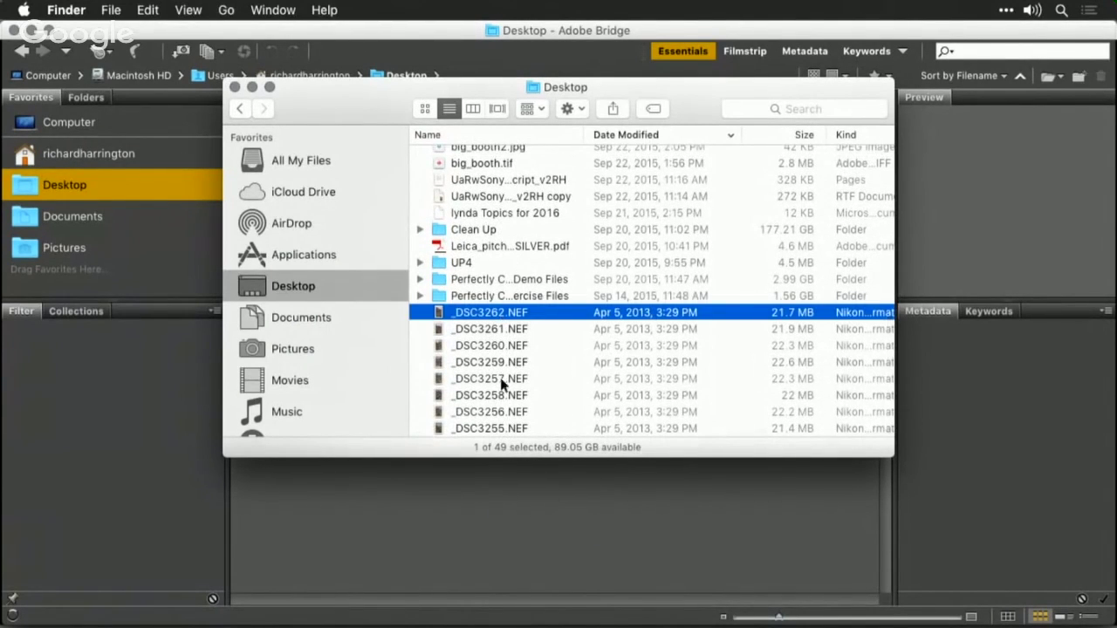
pyautogui.scroll(-1, 499, 408)
pyautogui.keyDown('shift'); pyautogui.click(496, 428); pyautogui.keyUp('shift')
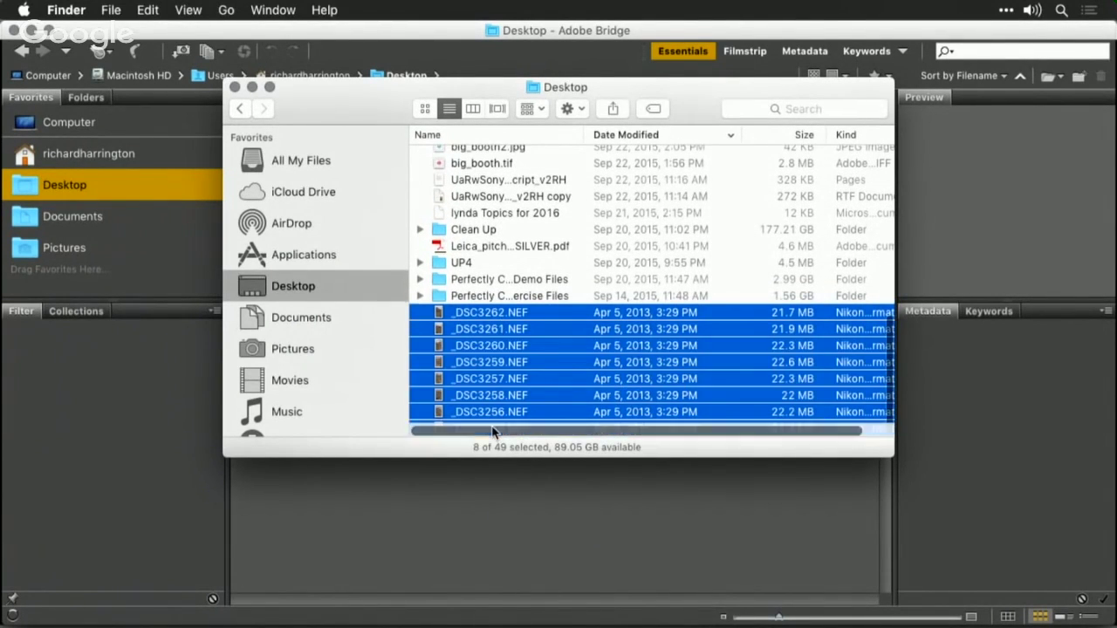
pyautogui.rightClick(493, 432)
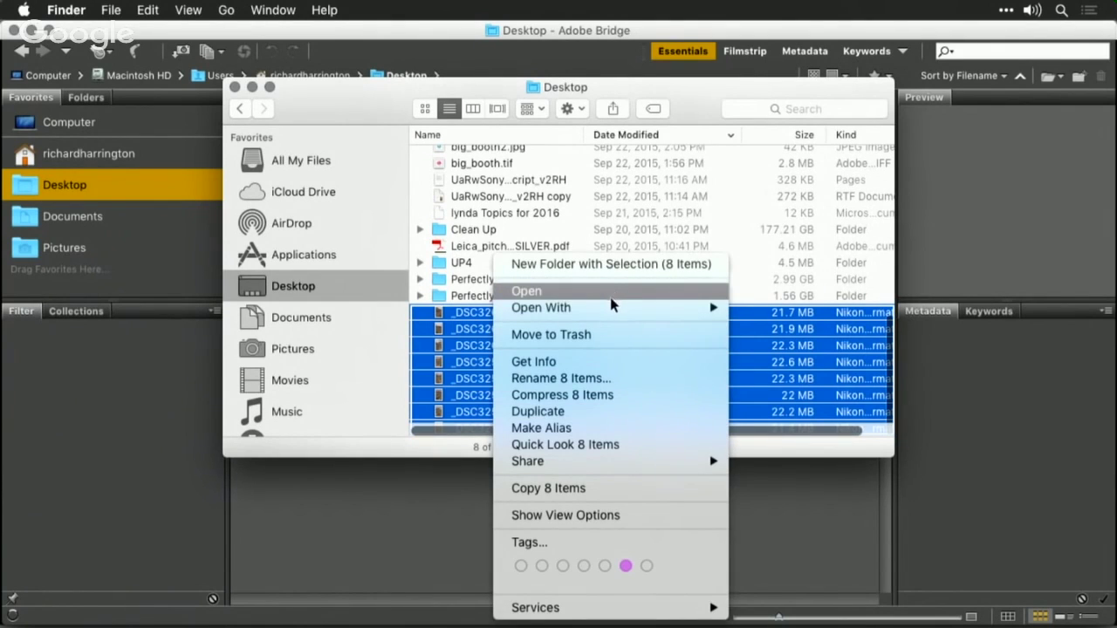
pyautogui.moveTo(610, 310)
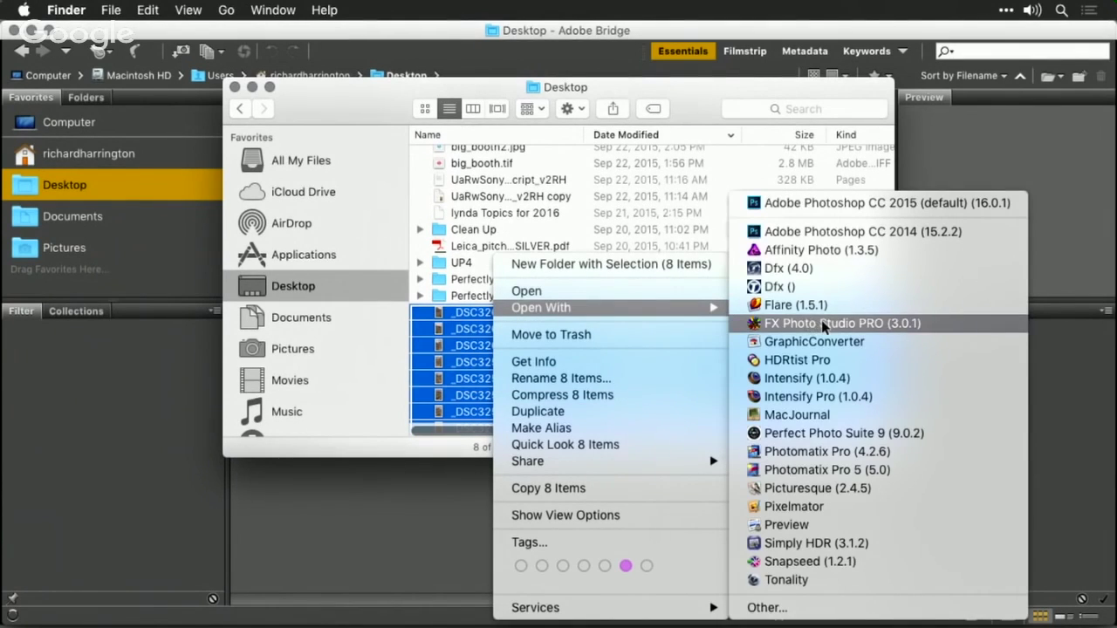
pyautogui.click(832, 206)
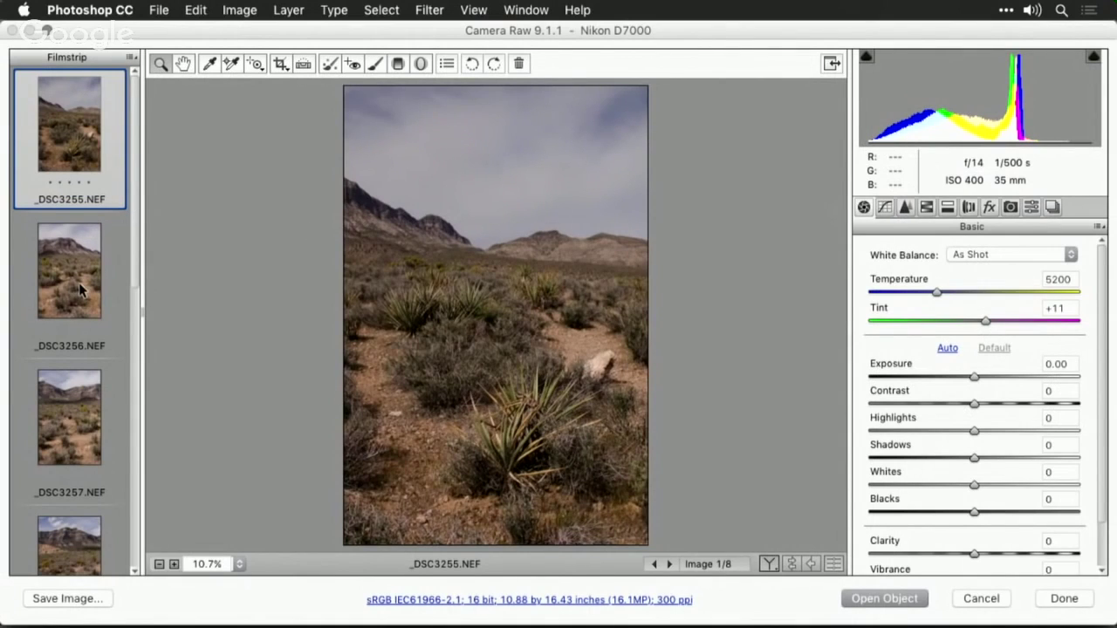
# - Enable lens profile corrections on _DSC3257.NEF, toggling them to compare the result
pyautogui.click(92, 400)
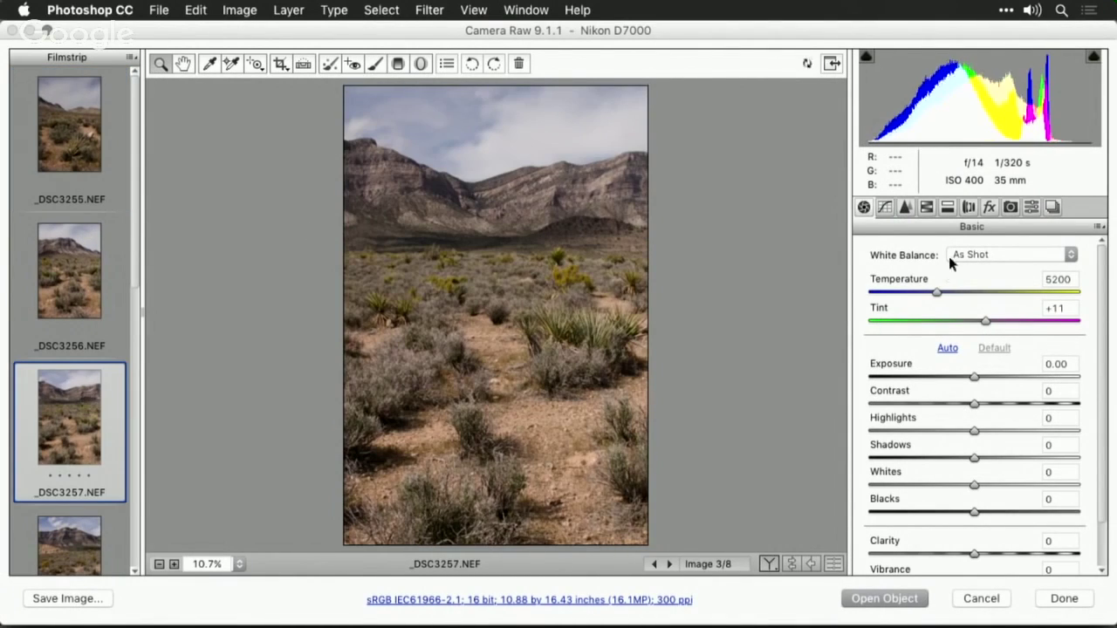
pyautogui.click(970, 208)
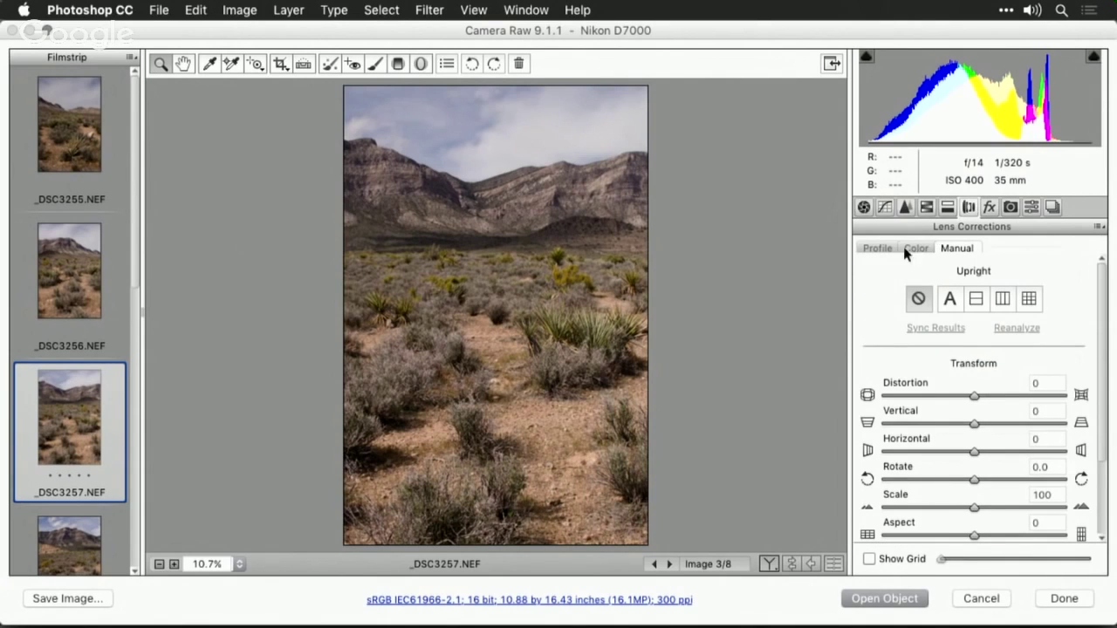
pyautogui.click(875, 249)
pyautogui.click(901, 276)
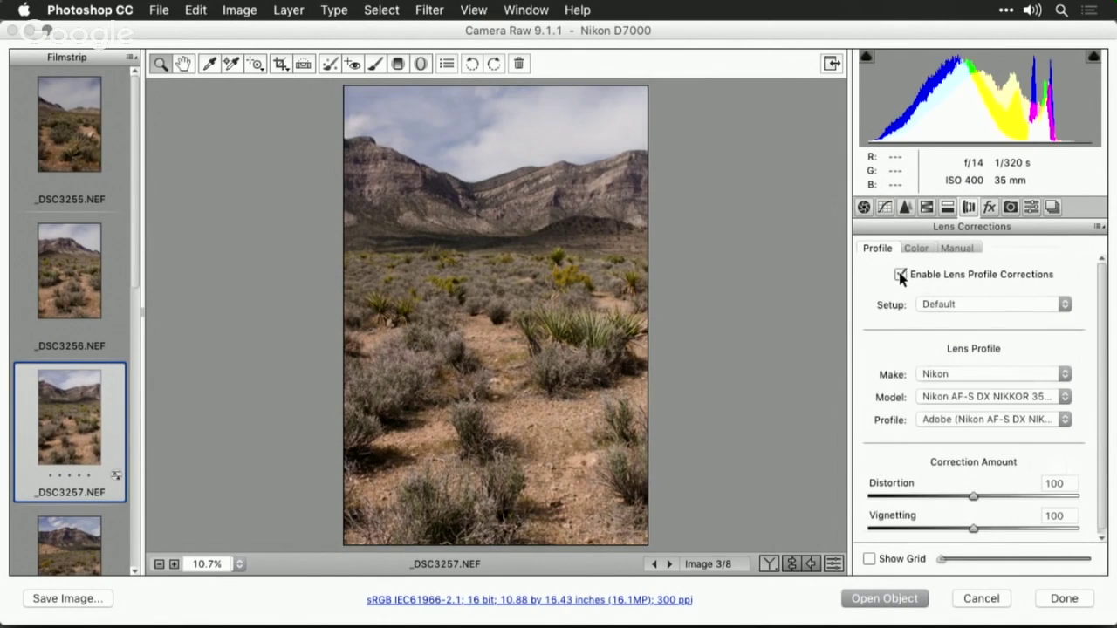
pyautogui.click(901, 276)
pyautogui.click(901, 276)
pyautogui.click(901, 276)
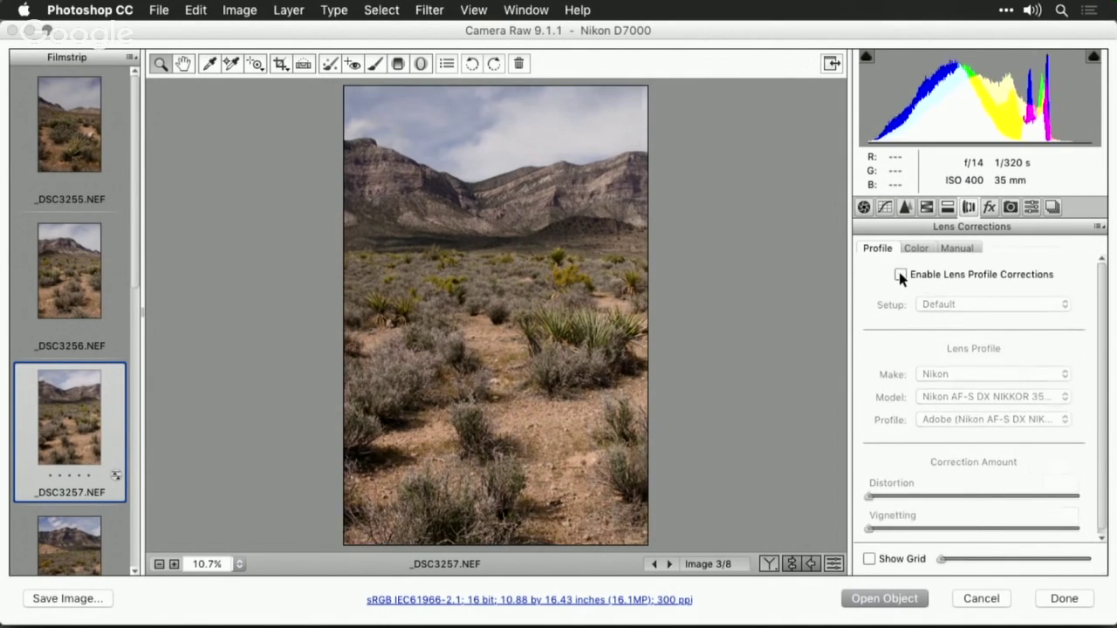
pyautogui.click(900, 276)
pyautogui.click(901, 276)
pyautogui.click(901, 276)
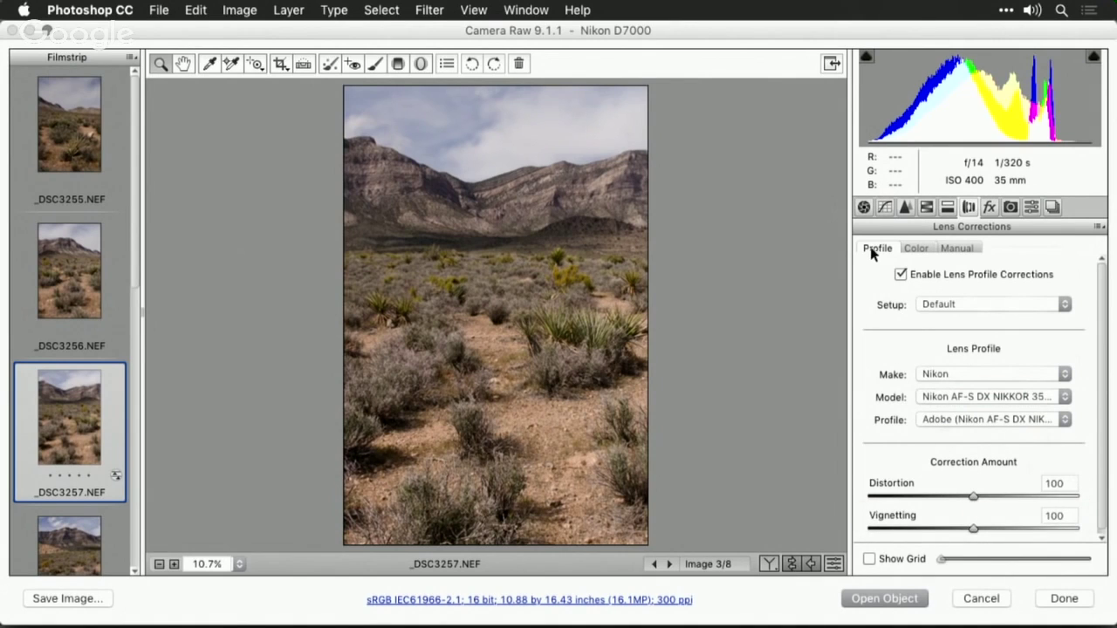
# - Set Highlights to -48 and Shadows to +27
pyautogui.click(863, 207)
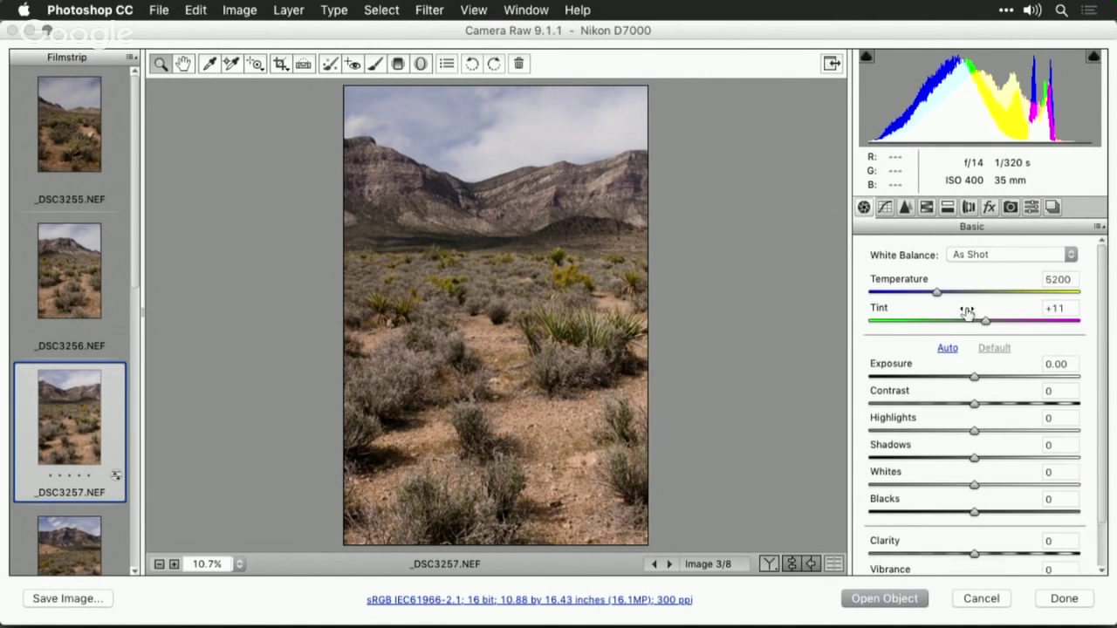
pyautogui.moveTo(974, 431); pyautogui.dragTo(924, 430)
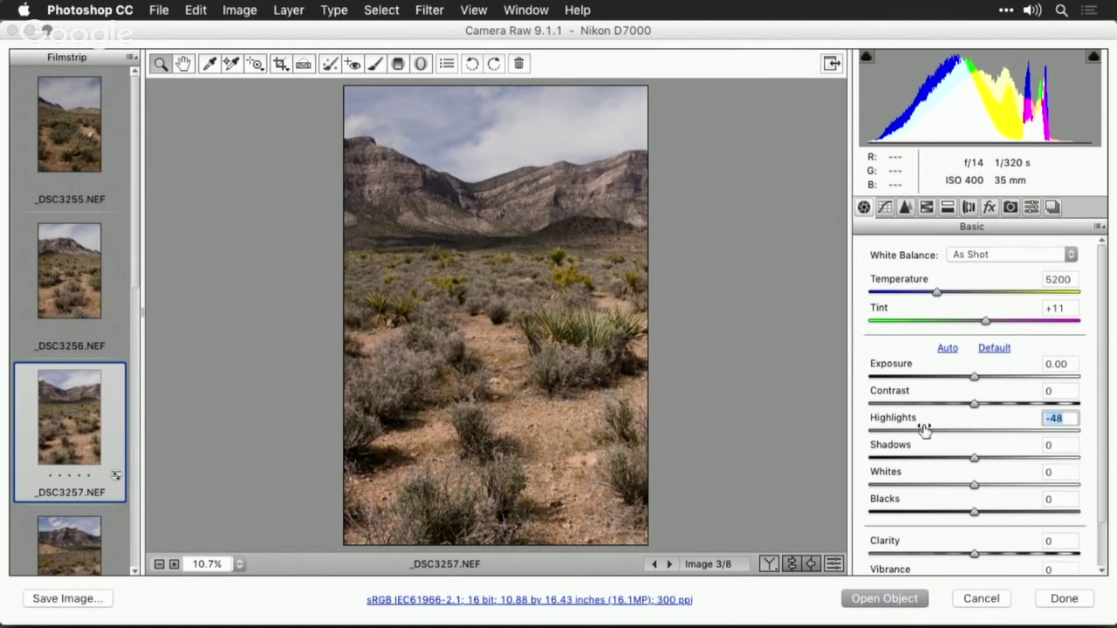
pyautogui.click(1002, 459)
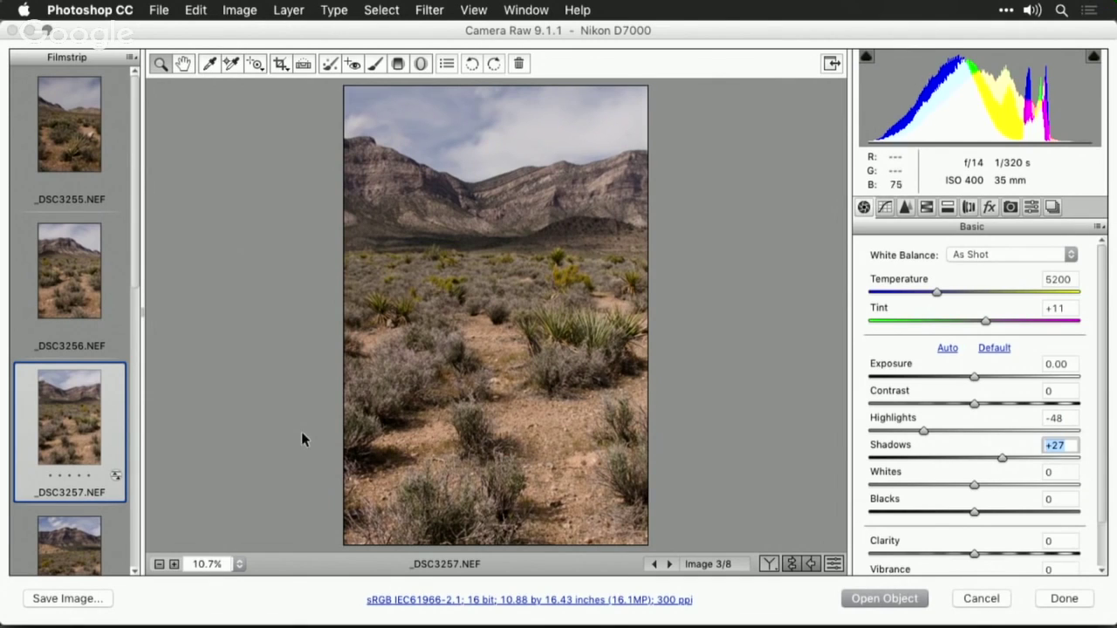
# - Sync these settings across all eight frames and close Camera Raw with Done
pyautogui.press('super+a')
pyautogui.rightClick(89, 398)
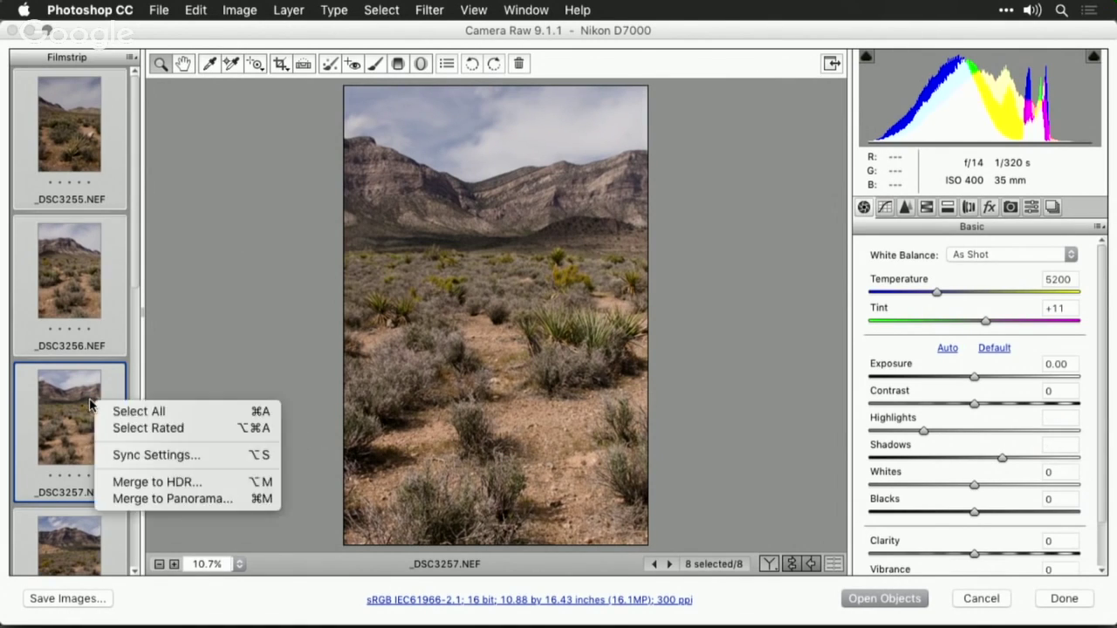
pyautogui.click(124, 455)
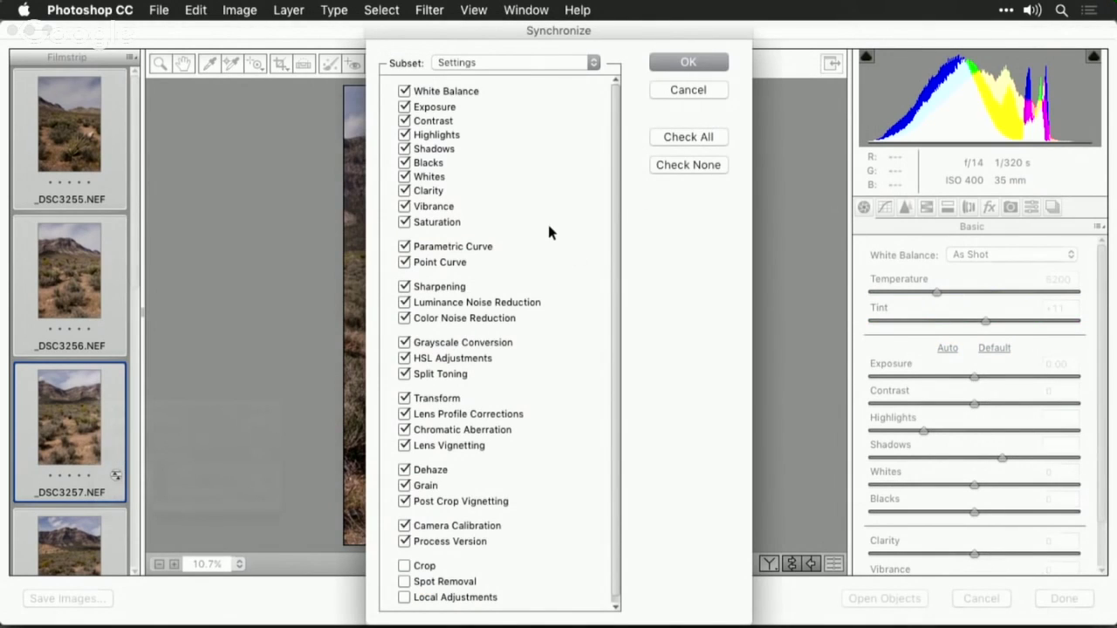
pyautogui.scroll(-1, 549, 231)
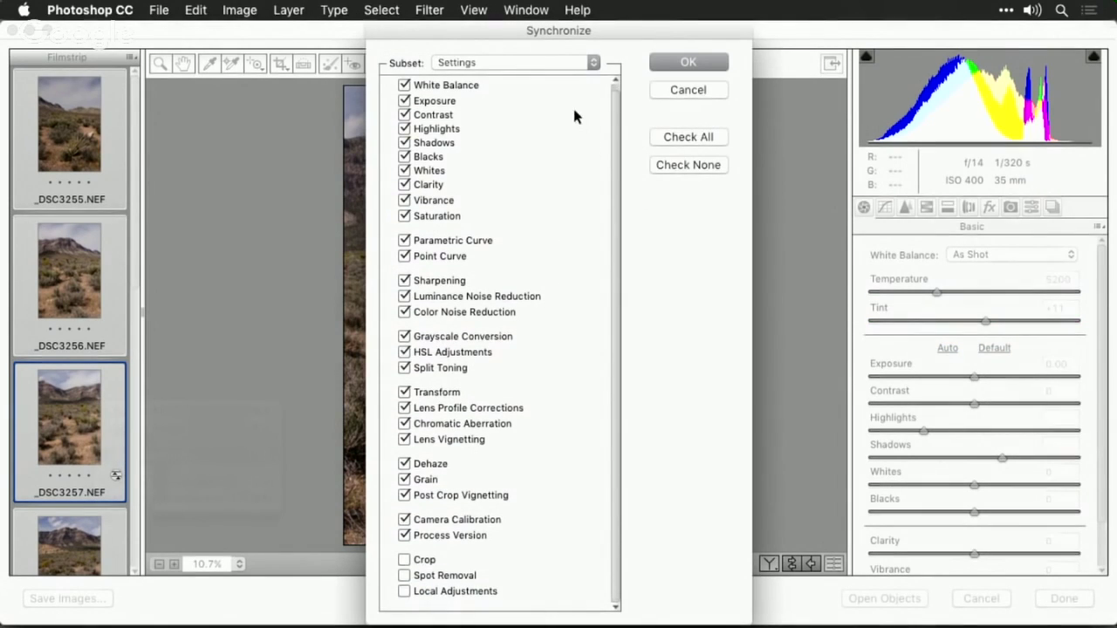
pyautogui.click(663, 61)
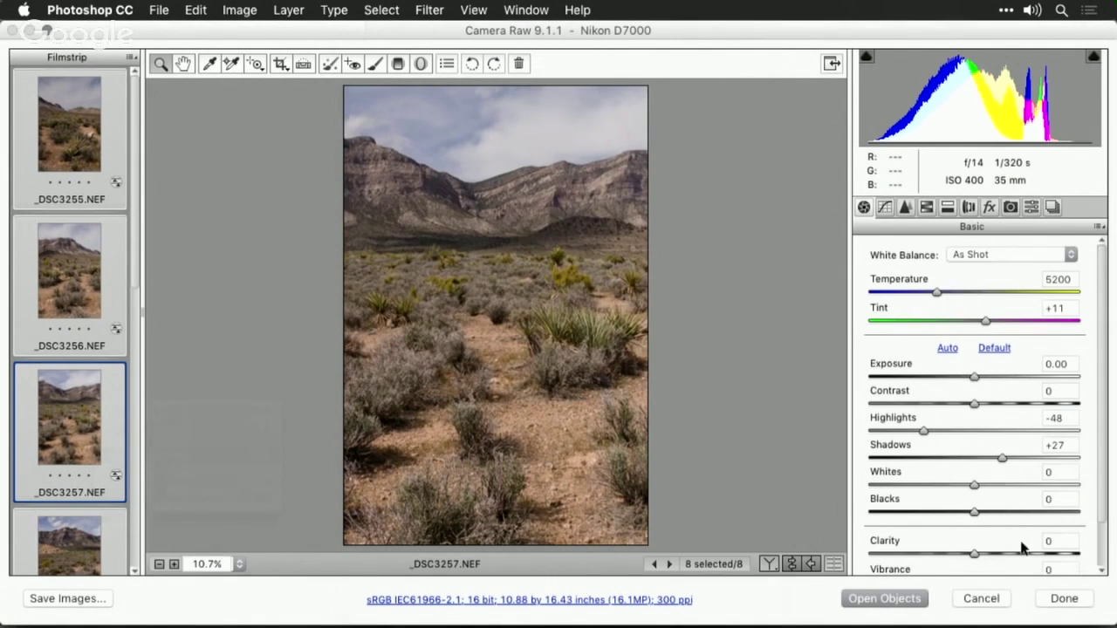
pyautogui.click(1063, 599)
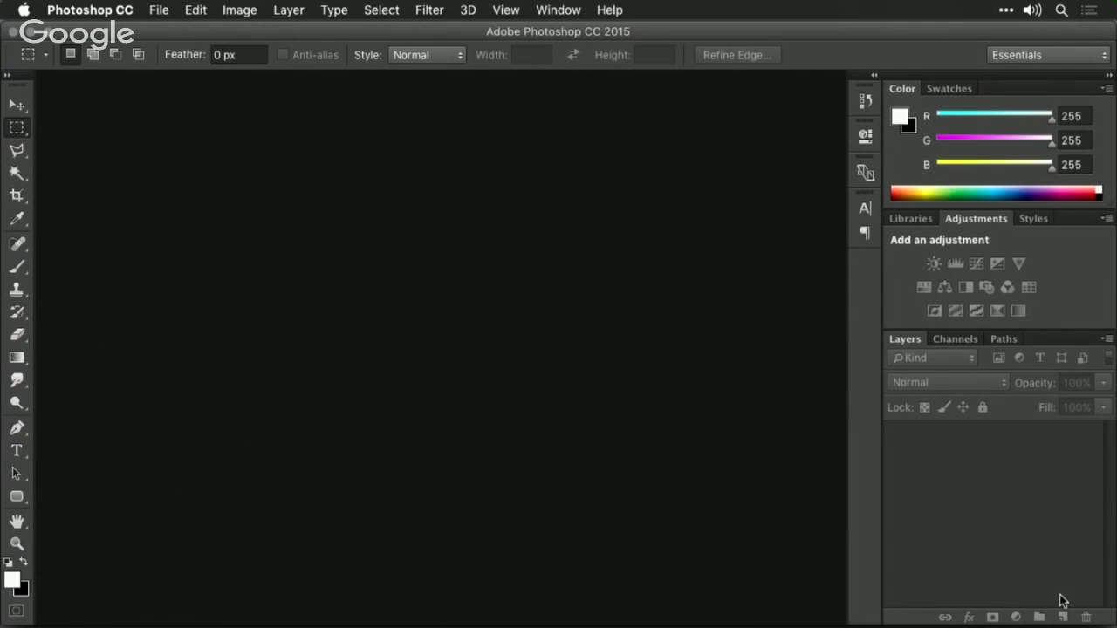
# - Load _DSC3255.NEF–_DSC3262.NEF from the Desktop into Photomerge with Geometric Distortion Correction on
pyautogui.click(158, 9)
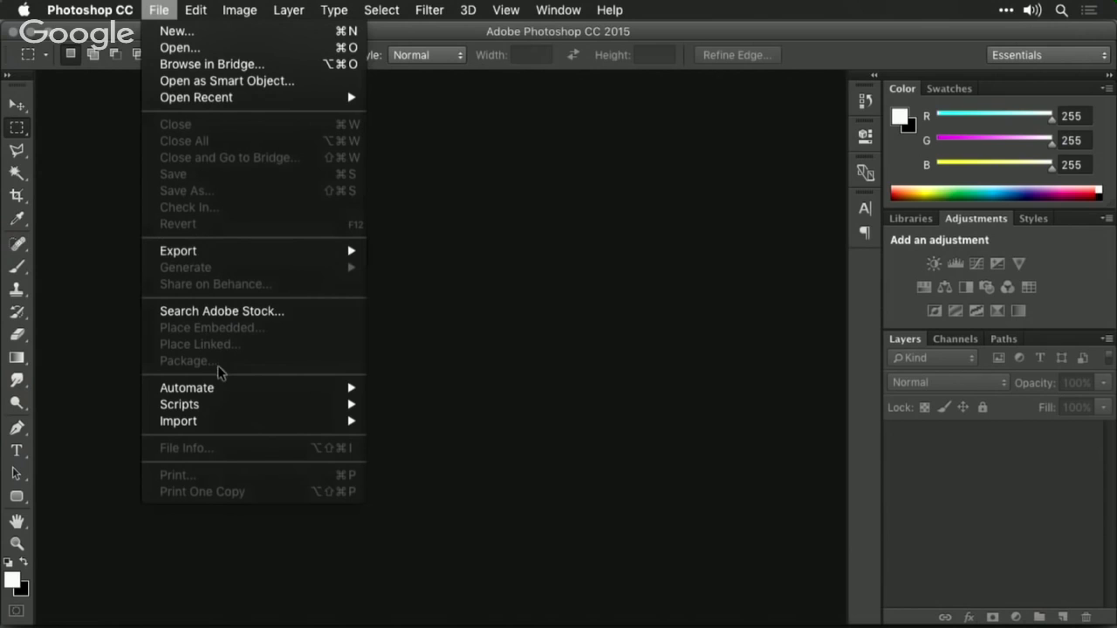
pyautogui.moveTo(219, 387)
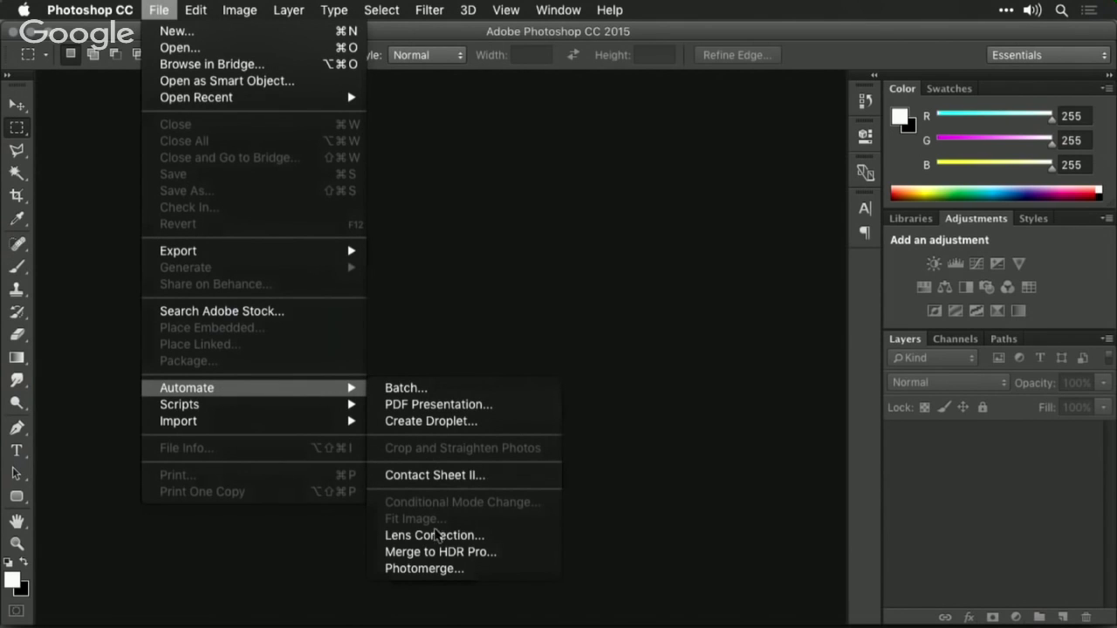
pyautogui.click(426, 569)
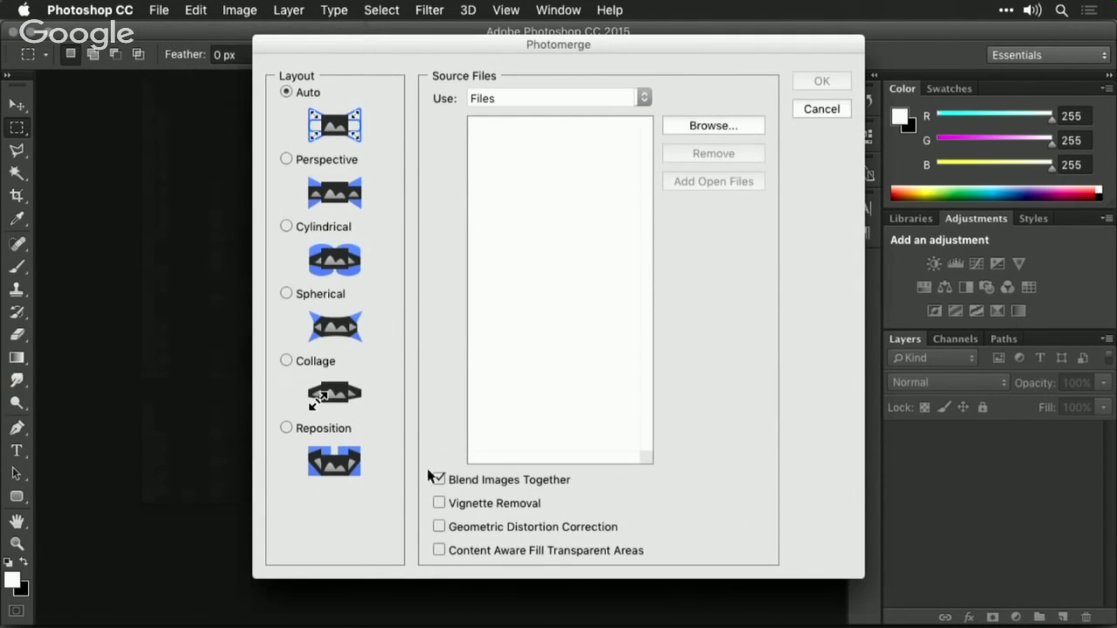
pyautogui.click(714, 126)
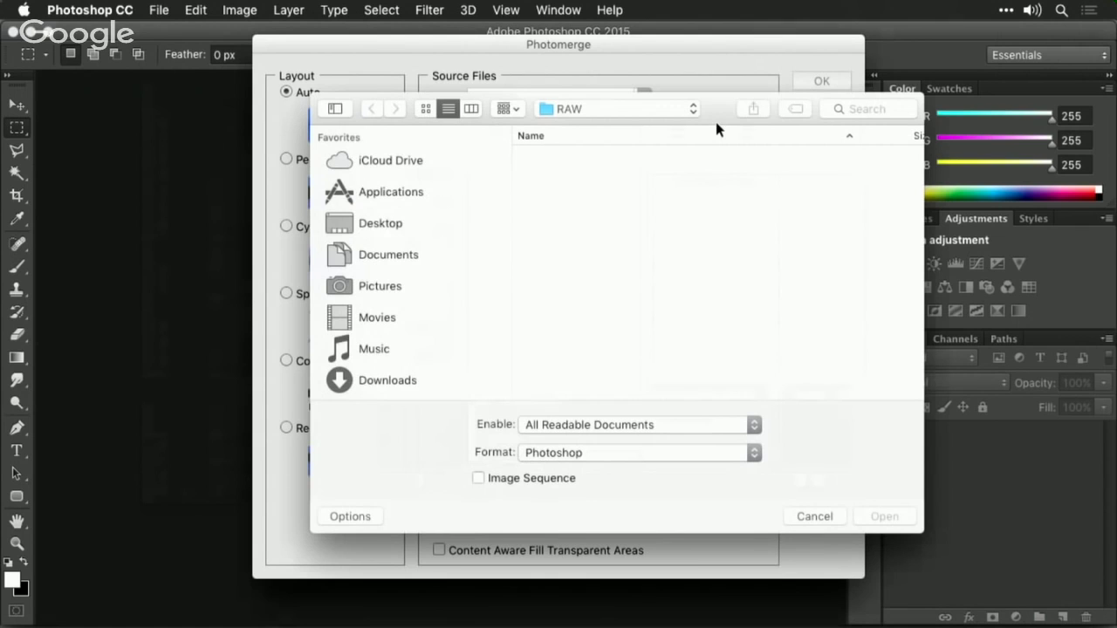
pyautogui.press('super+shift+d')
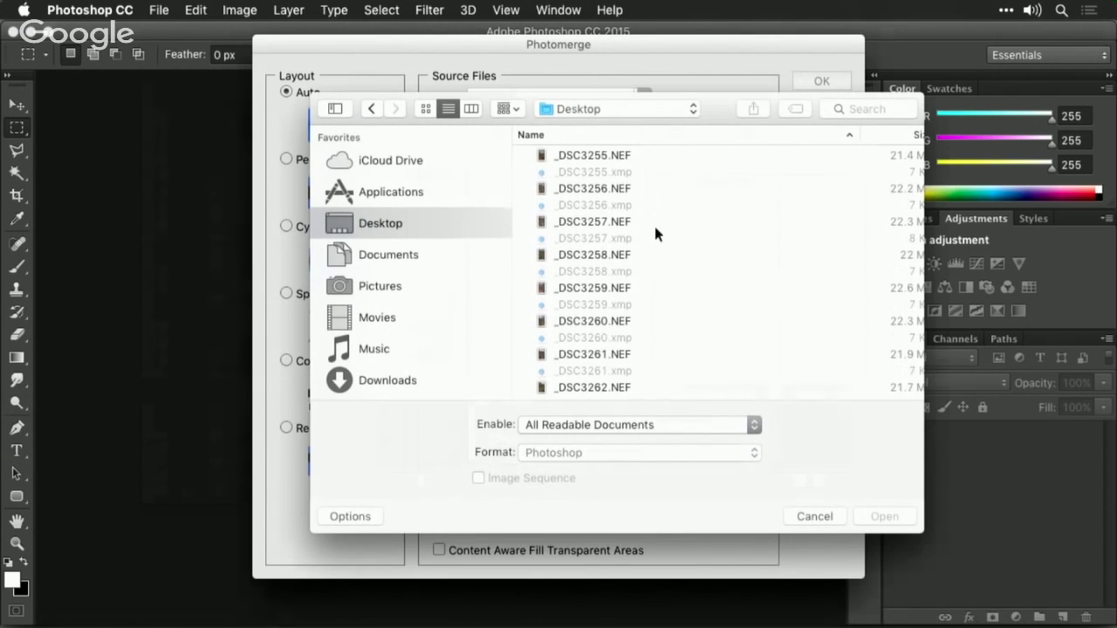
pyautogui.click(608, 157)
pyautogui.scroll(-5, 609, 158)
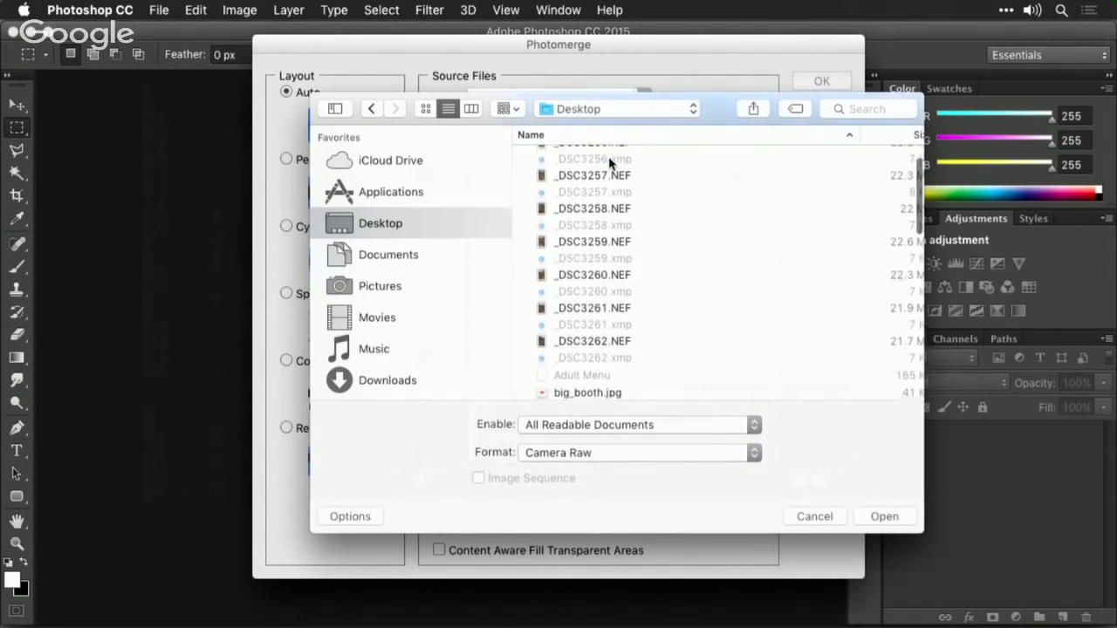
pyautogui.keyDown('shift'); pyautogui.click(608, 279); pyautogui.keyUp('shift')
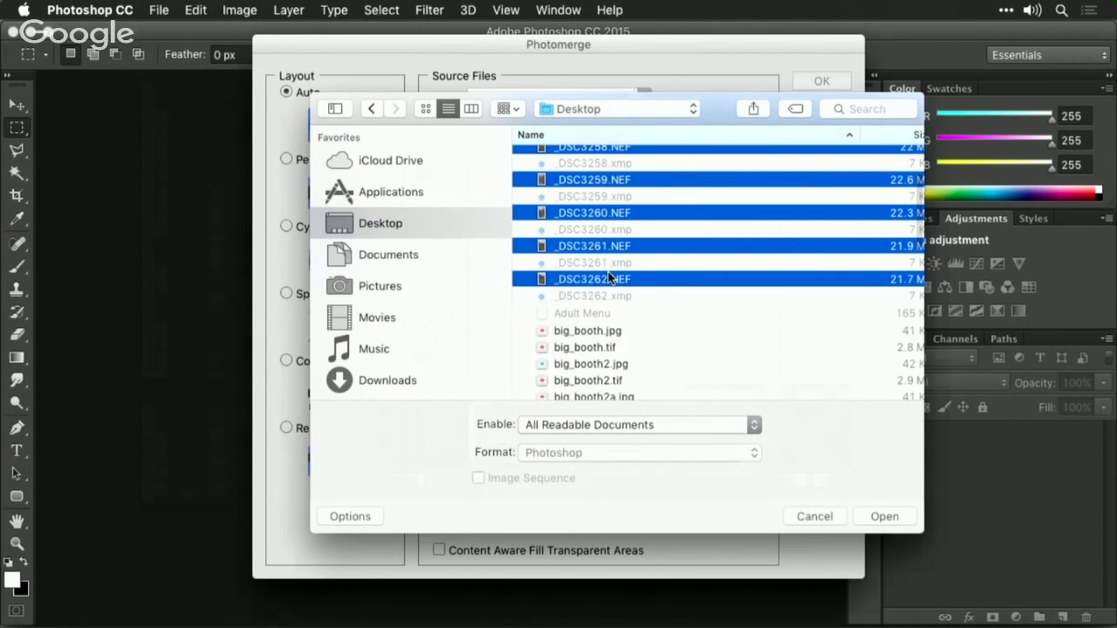
pyautogui.click(894, 513)
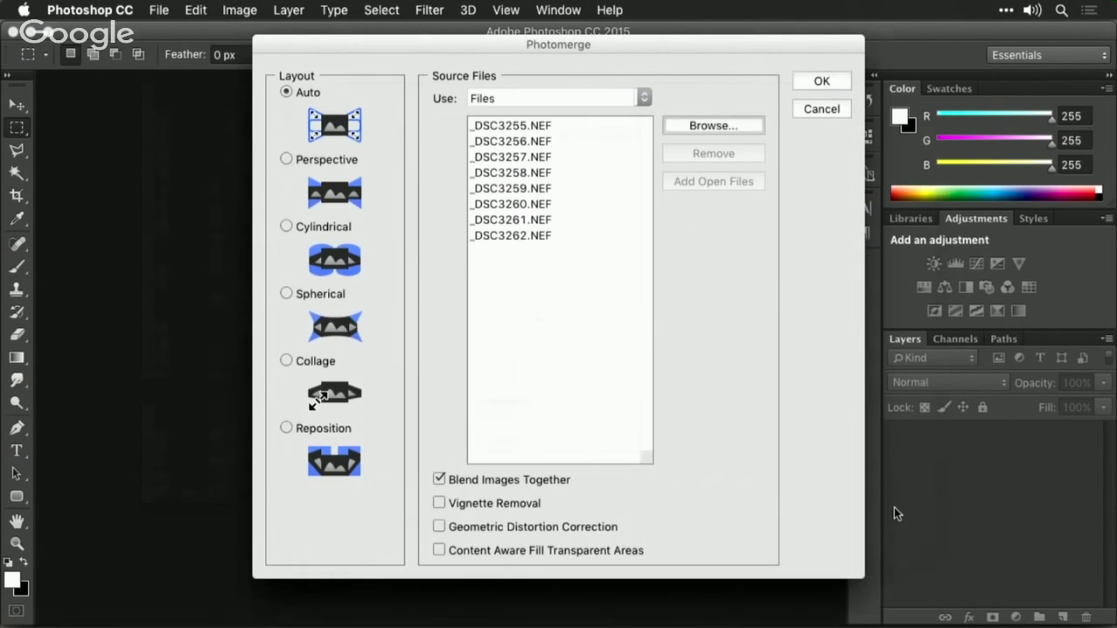
pyautogui.click(527, 528)
# - Run Photomerge to build Untitled_Panorama1 from eight masked _DSC layers
pyautogui.click(822, 83)
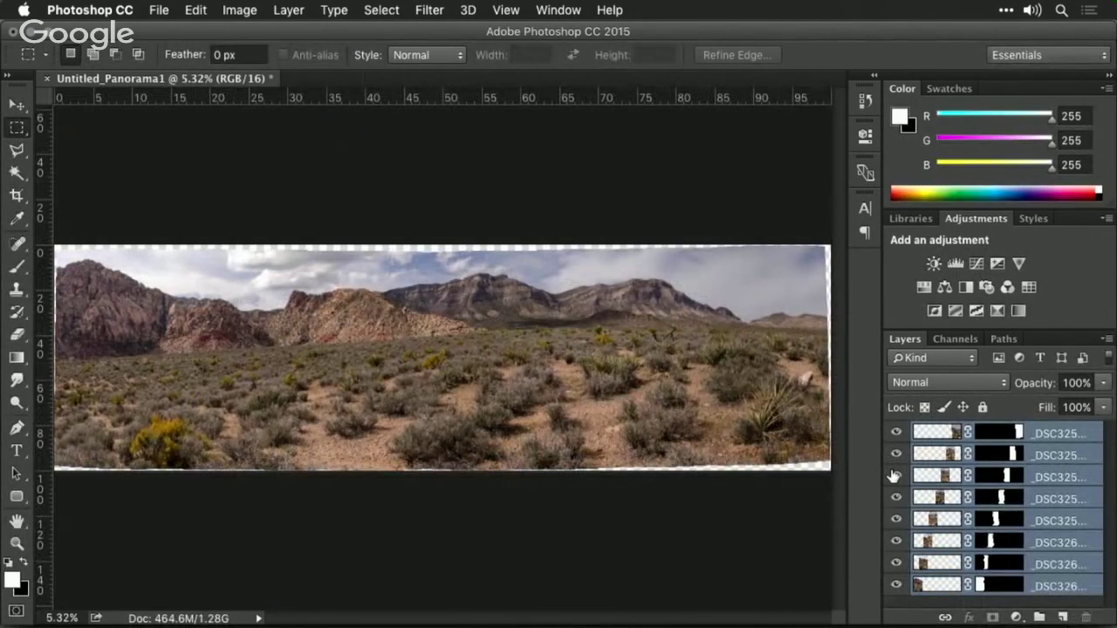
# - Turn the hidden third layer back on to fill the gap, then merge all eight layers with Cmd+E
pyautogui.click(895, 476)
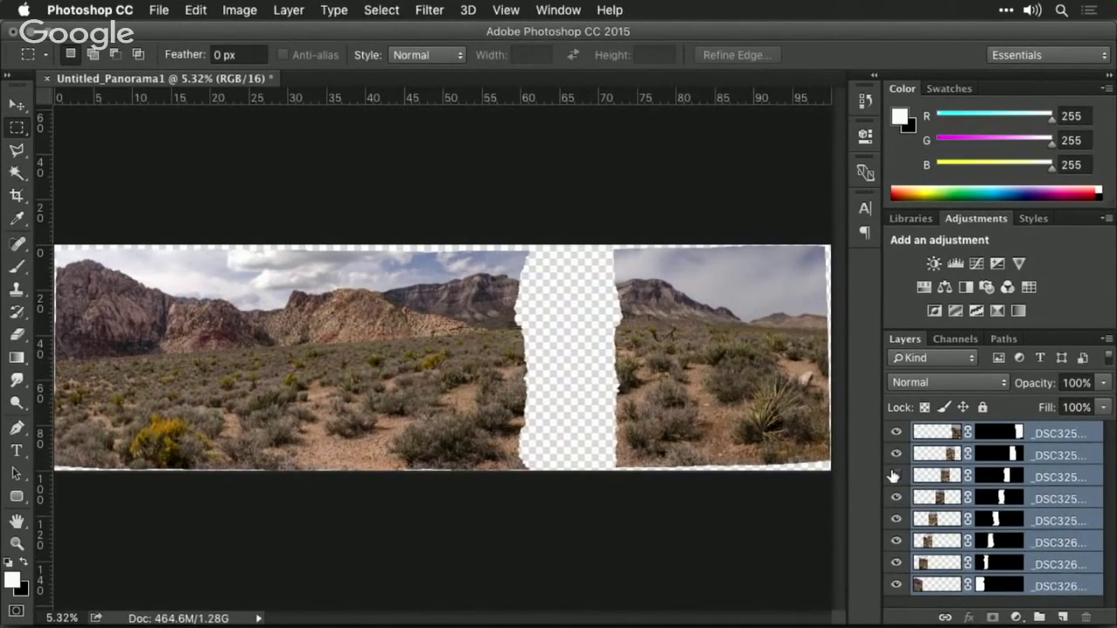
pyautogui.press('super+equal')
pyautogui.press('super+equal')
pyautogui.press('super+equal')
pyautogui.press('super+equal')
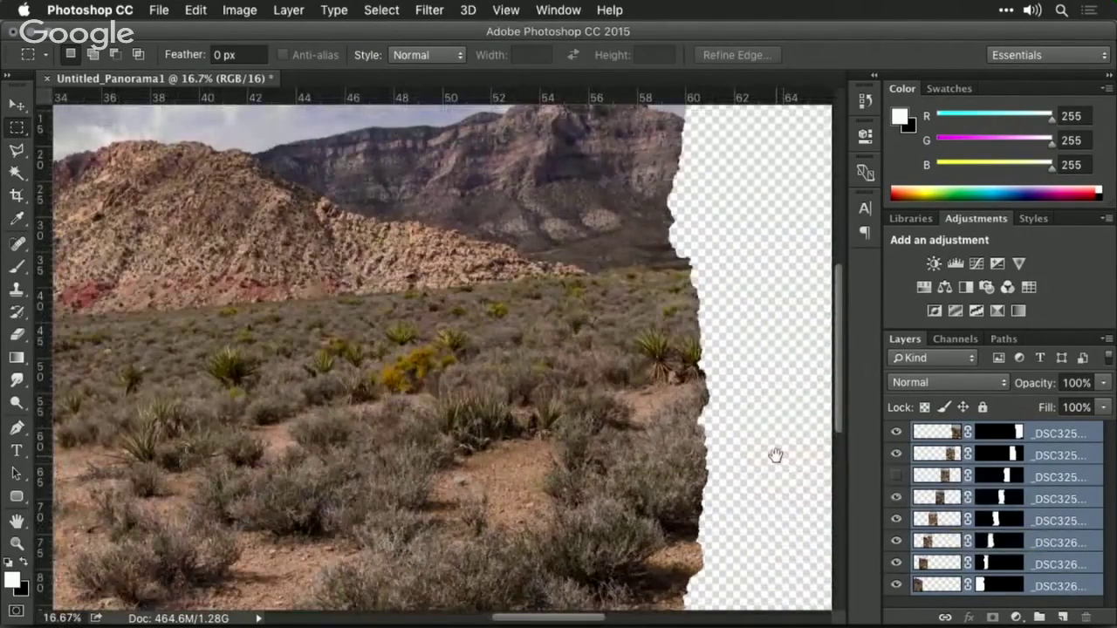
pyautogui.moveTo(776, 457); pyautogui.dragTo(601, 474)
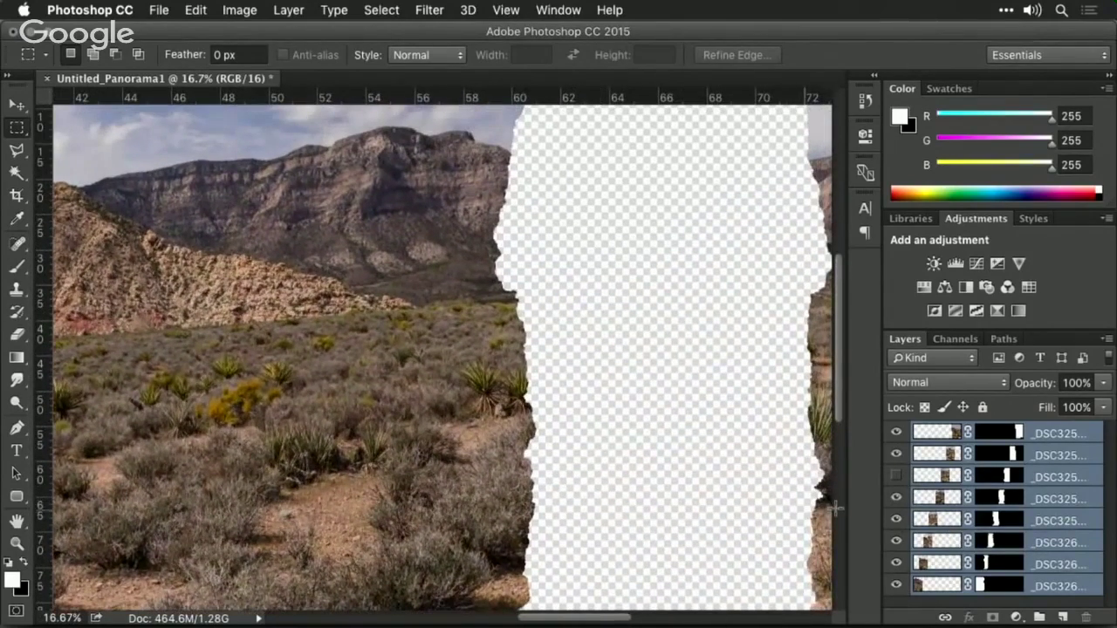
pyautogui.click(894, 477)
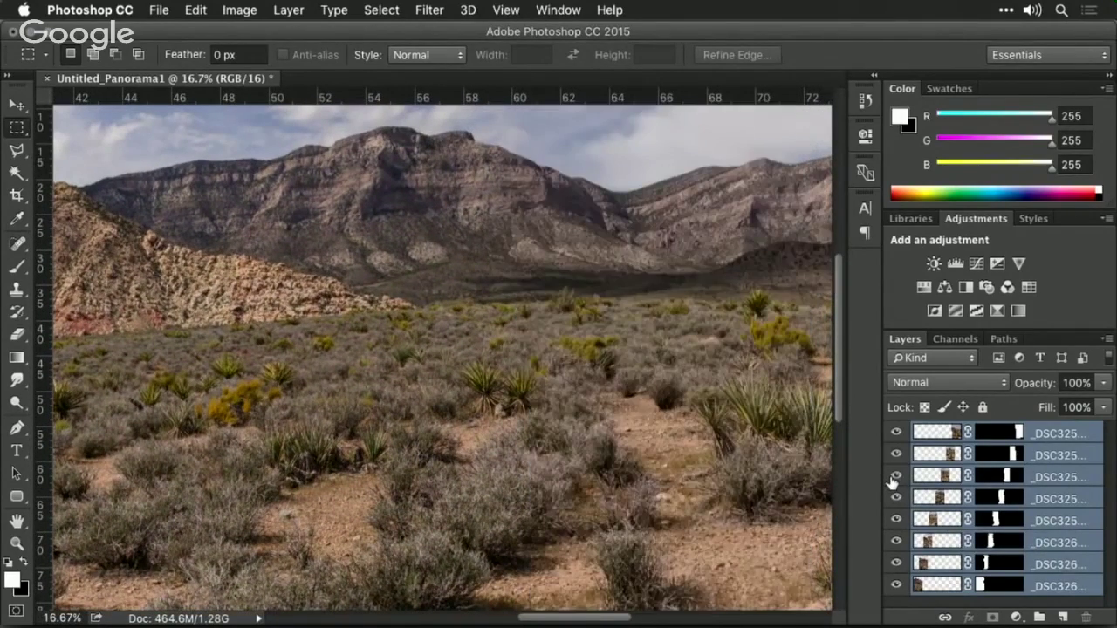
pyautogui.click(894, 477)
pyautogui.click(894, 477)
pyautogui.click(893, 478)
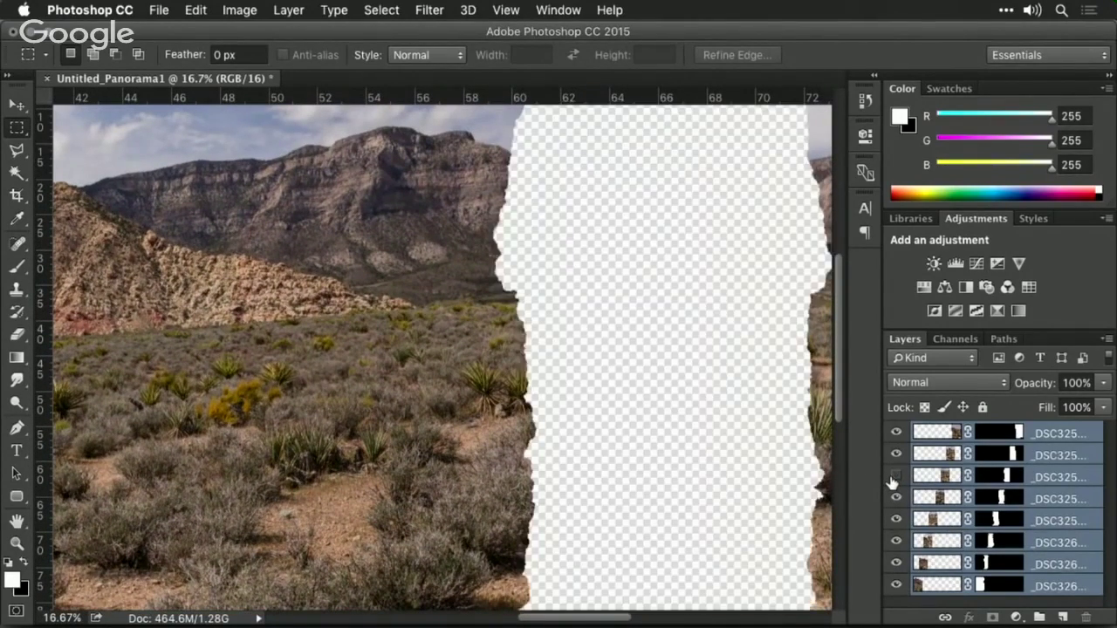
pyautogui.click(894, 477)
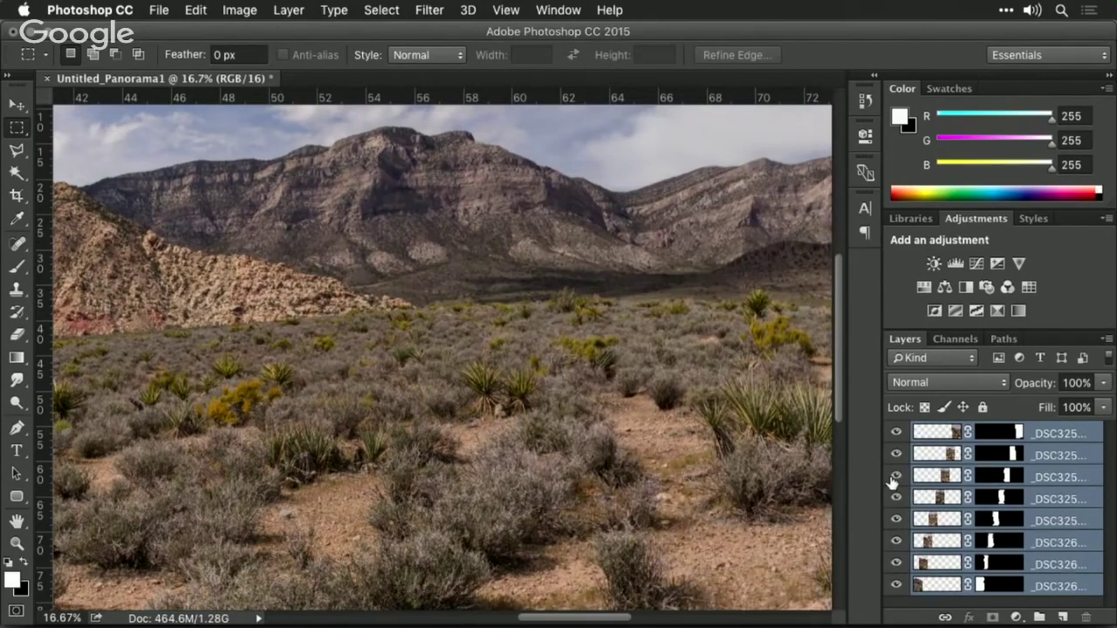
pyautogui.press('super+0')
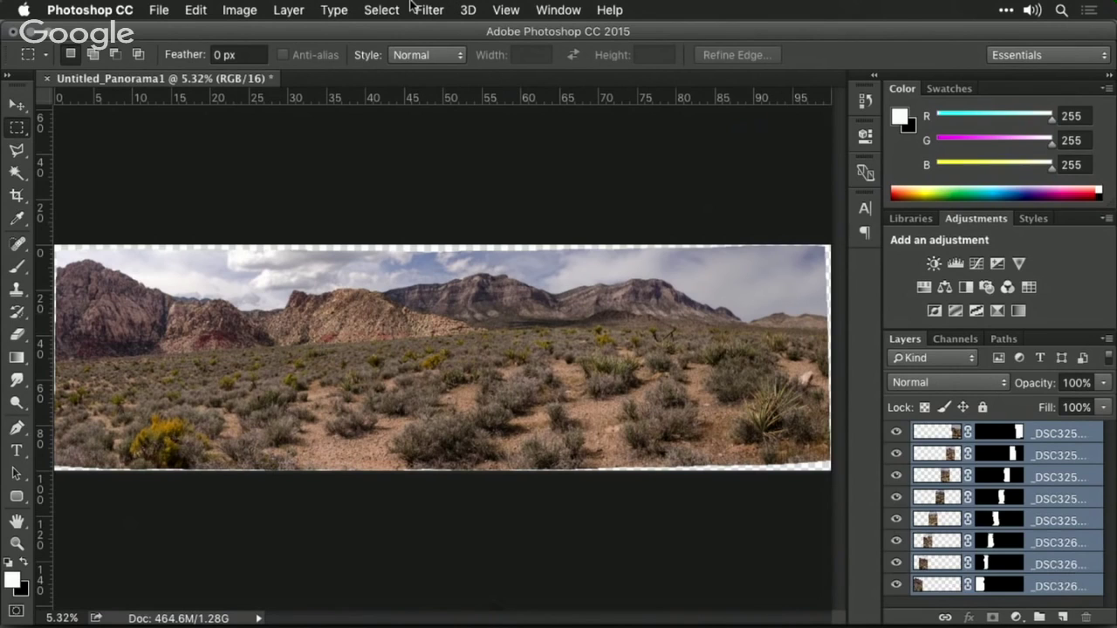
pyautogui.press('super+e')
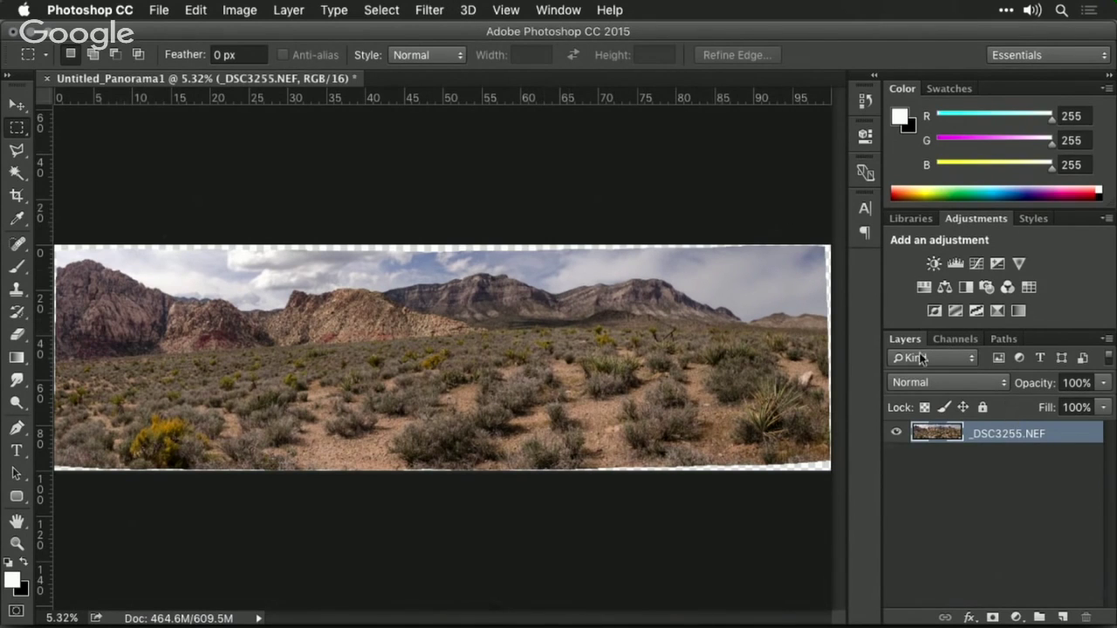
# - Apply Adaptive Wide Angle with a horizontal constraint along the horizon and Scale 103%
pyautogui.click(414, 7)
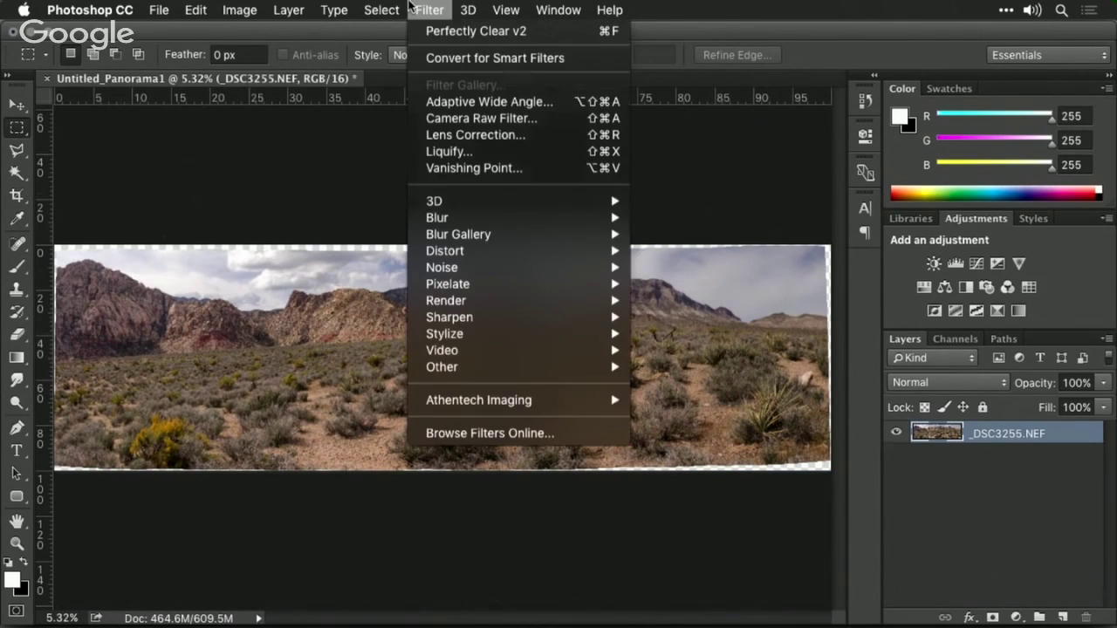
pyautogui.click(446, 107)
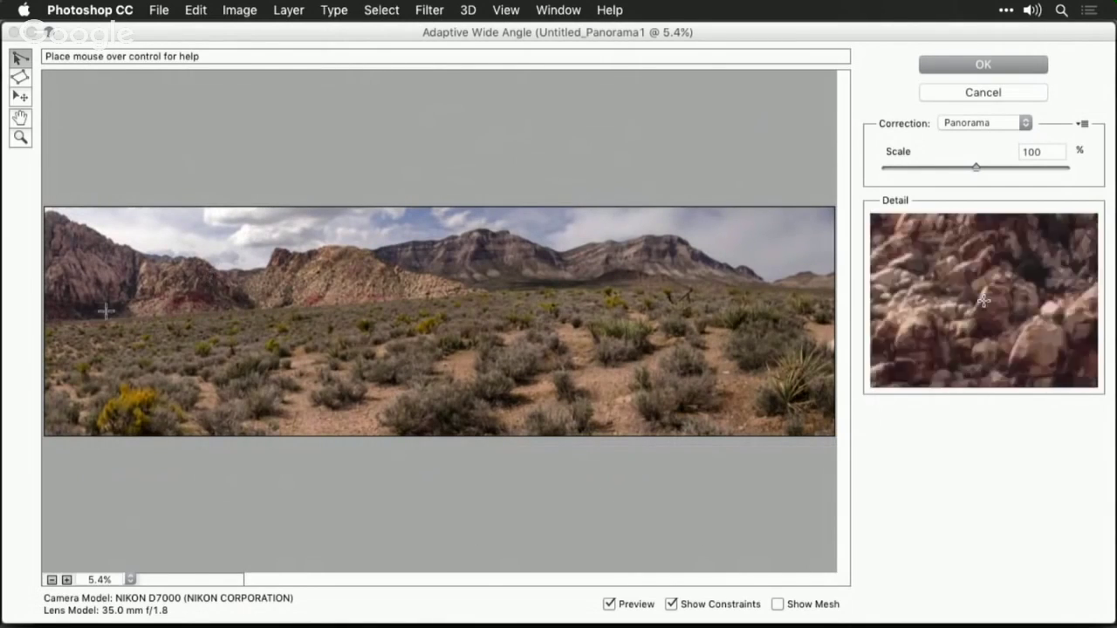
pyautogui.click(62, 322)
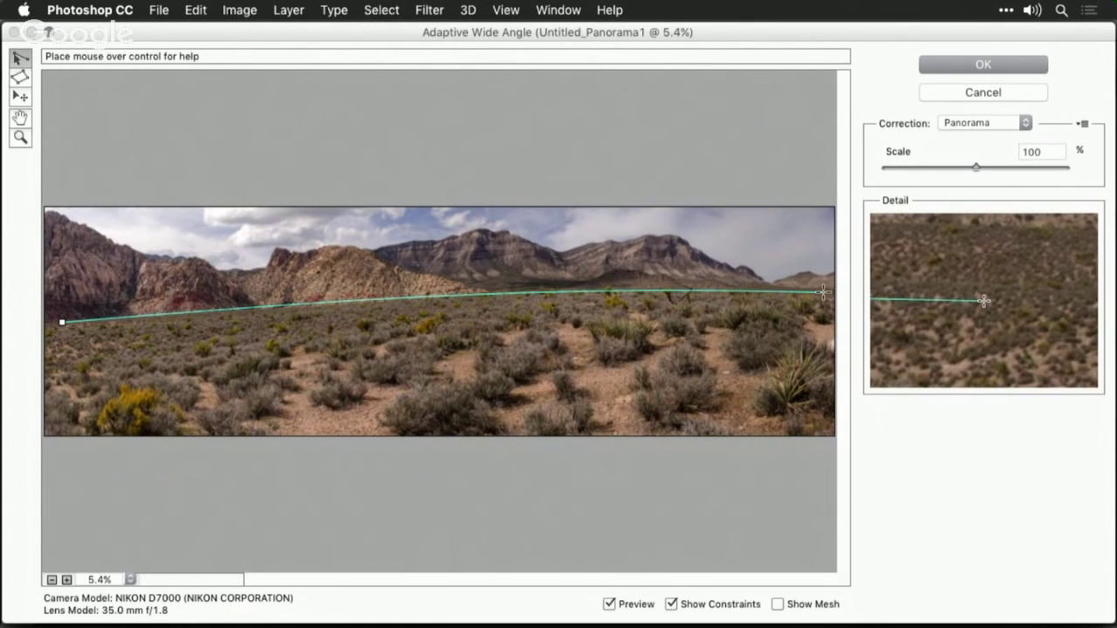
pyautogui.click(823, 293)
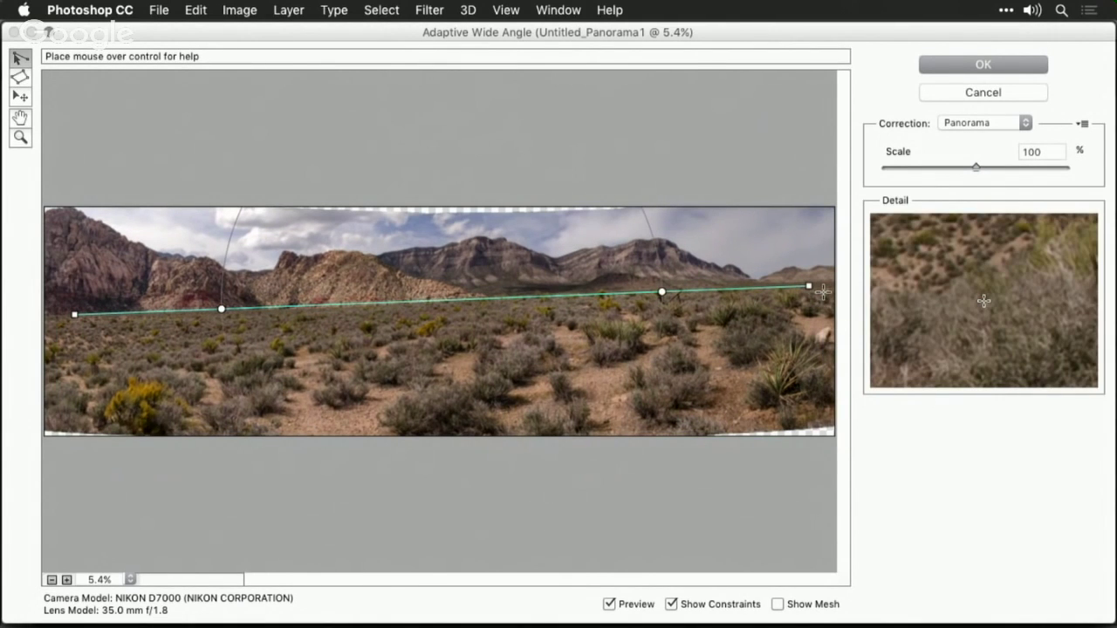
pyautogui.keyDown('shift'); pyautogui.click(534, 293); pyautogui.keyUp('shift')
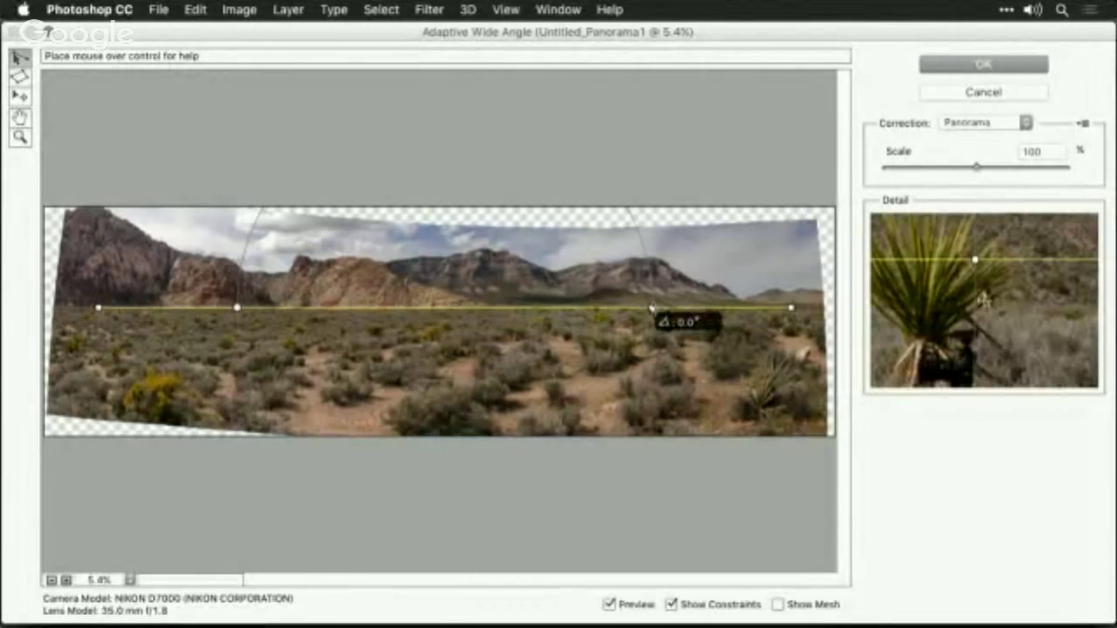
pyautogui.moveTo(653, 307); pyautogui.dragTo(656, 303)
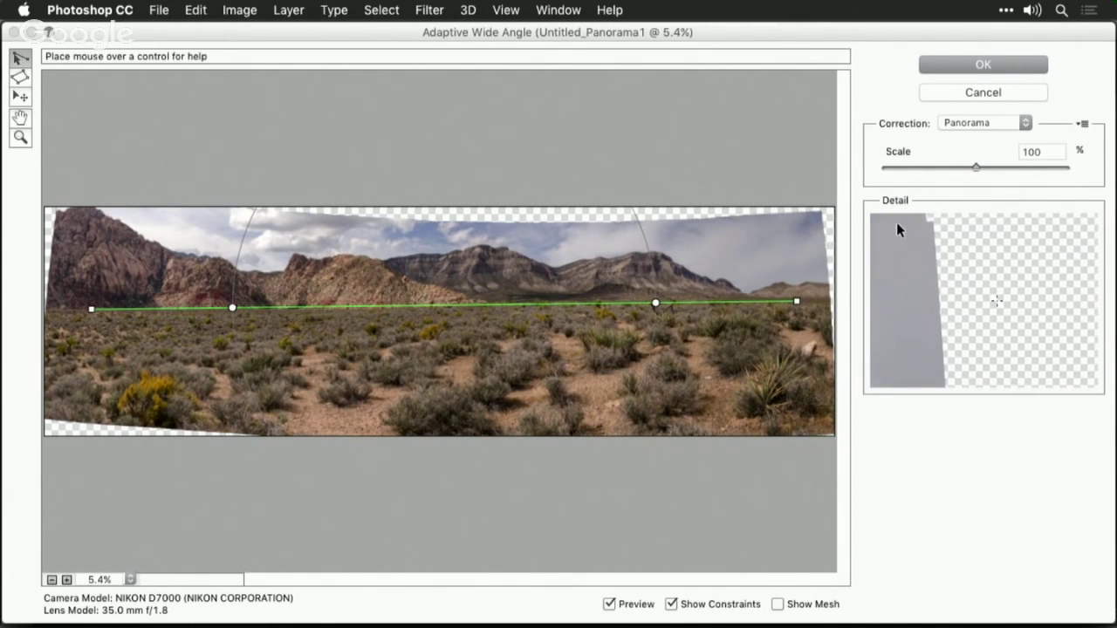
pyautogui.click(976, 169)
pyautogui.moveTo(977, 168); pyautogui.dragTo(982, 169)
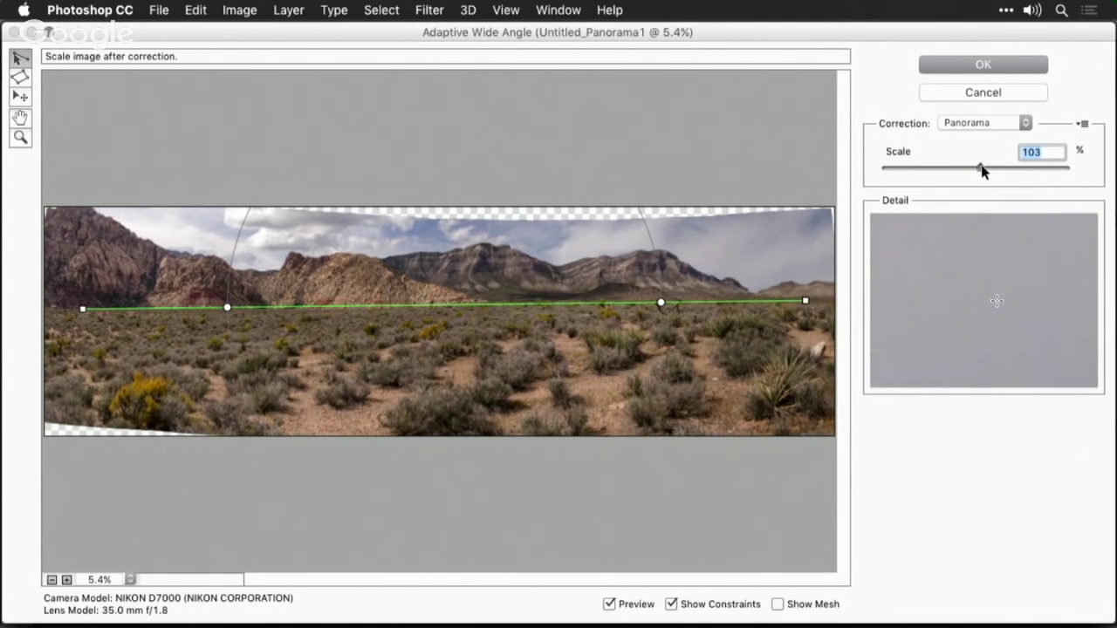
pyautogui.click(1007, 65)
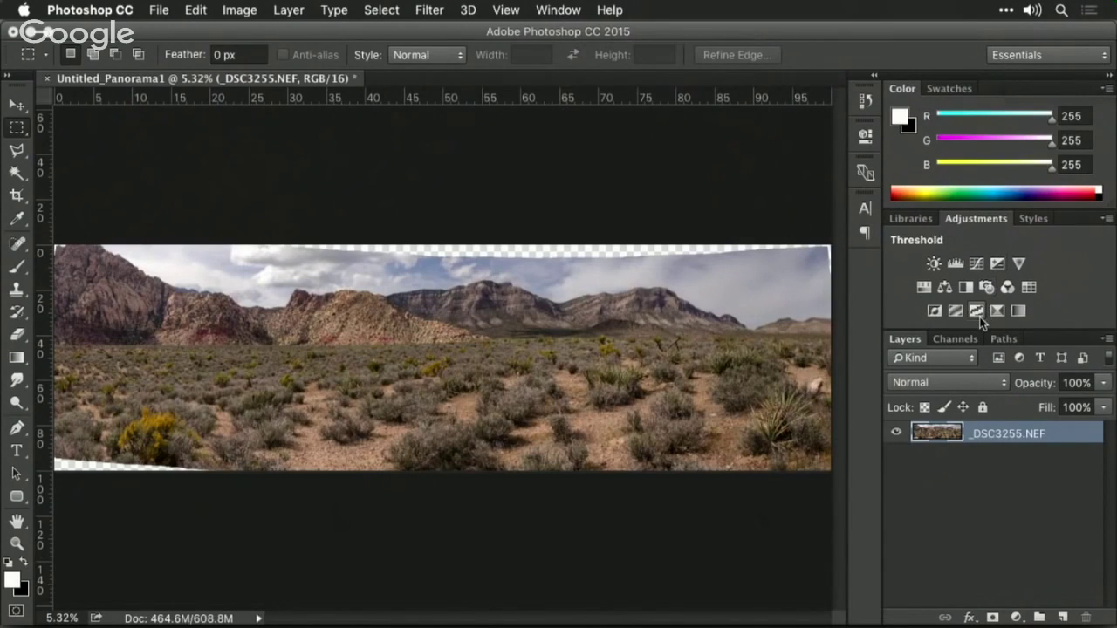
# - Load the panorama's pixels as a selection and invert it to the transparent edges
pyautogui.keyDown('ctrl'); pyautogui.click(953, 436); pyautogui.keyUp('ctrl')
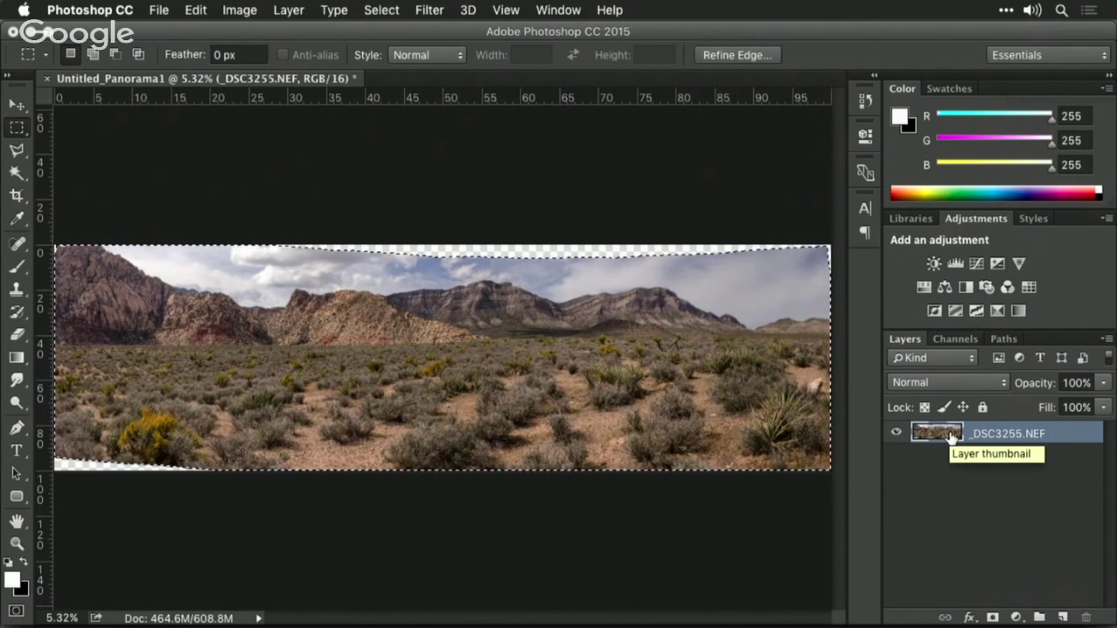
pyautogui.click(381, 9)
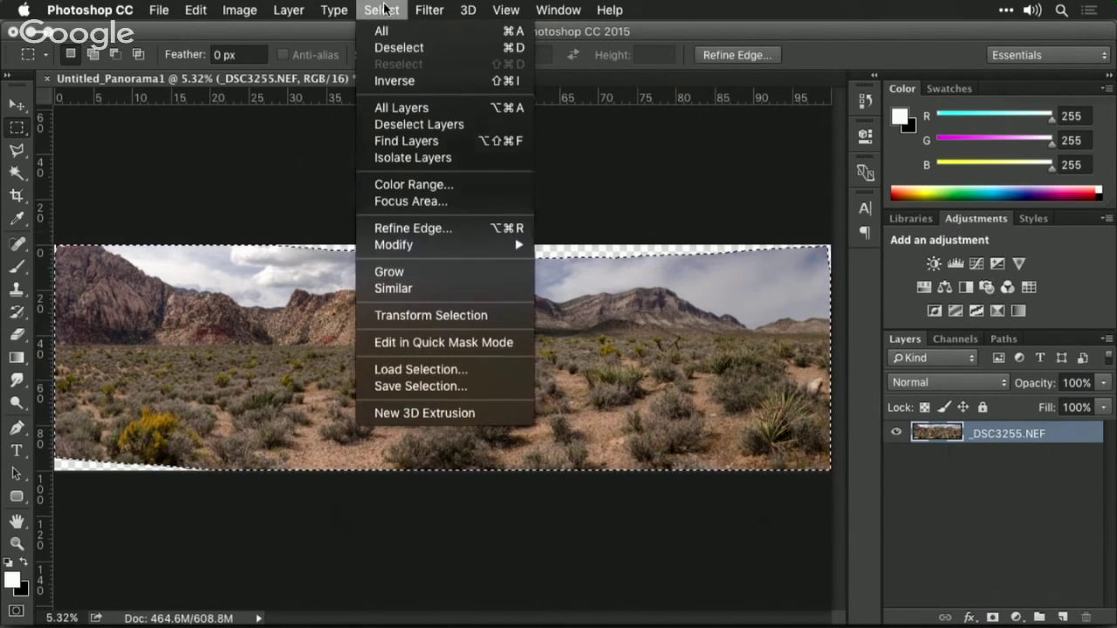
pyautogui.click(396, 82)
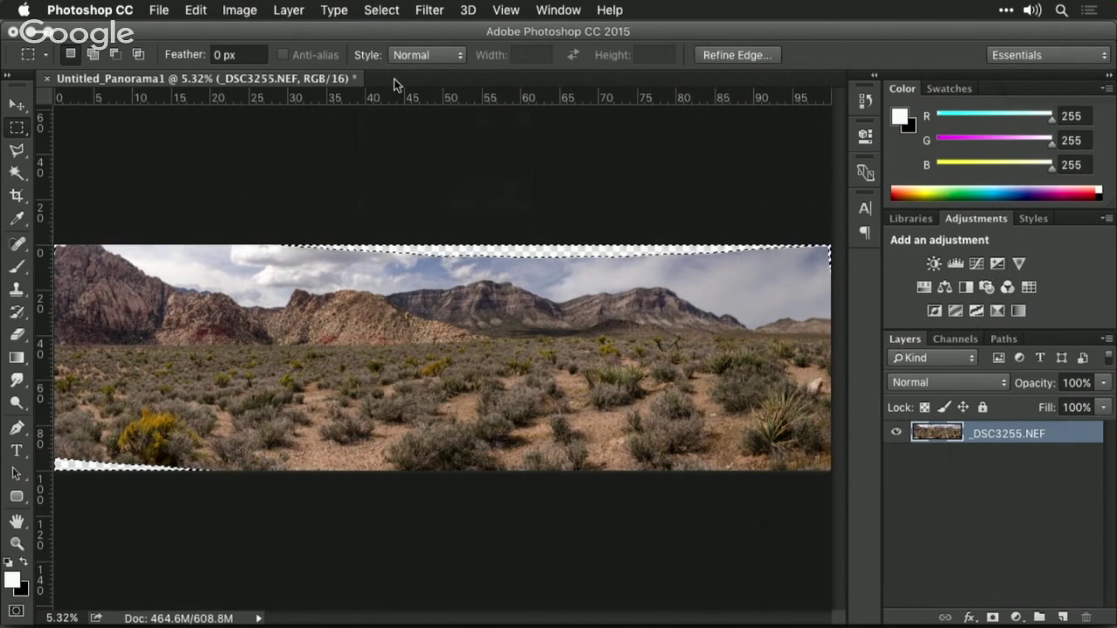
# - Expand the edge selection by 40 pixels
pyautogui.click(394, 7)
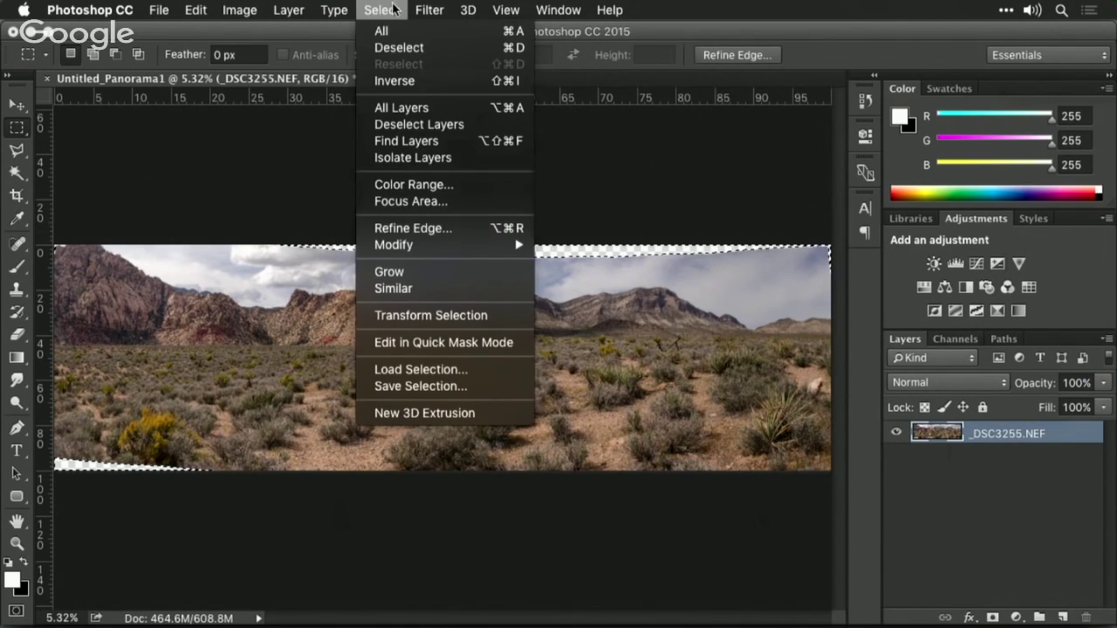
pyautogui.moveTo(426, 253)
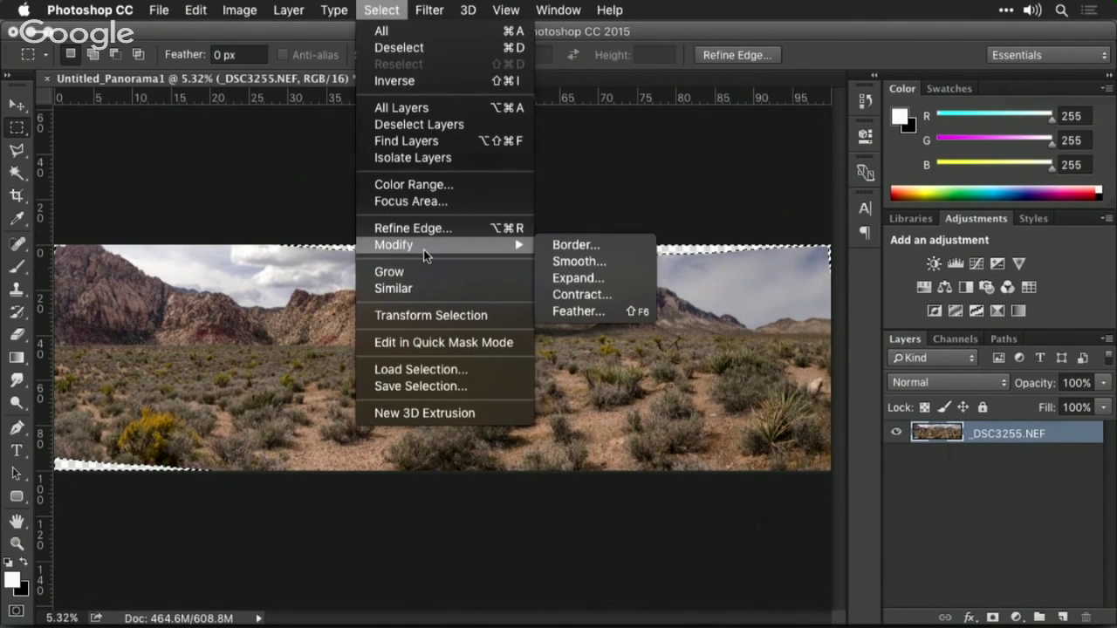
pyautogui.click(576, 279)
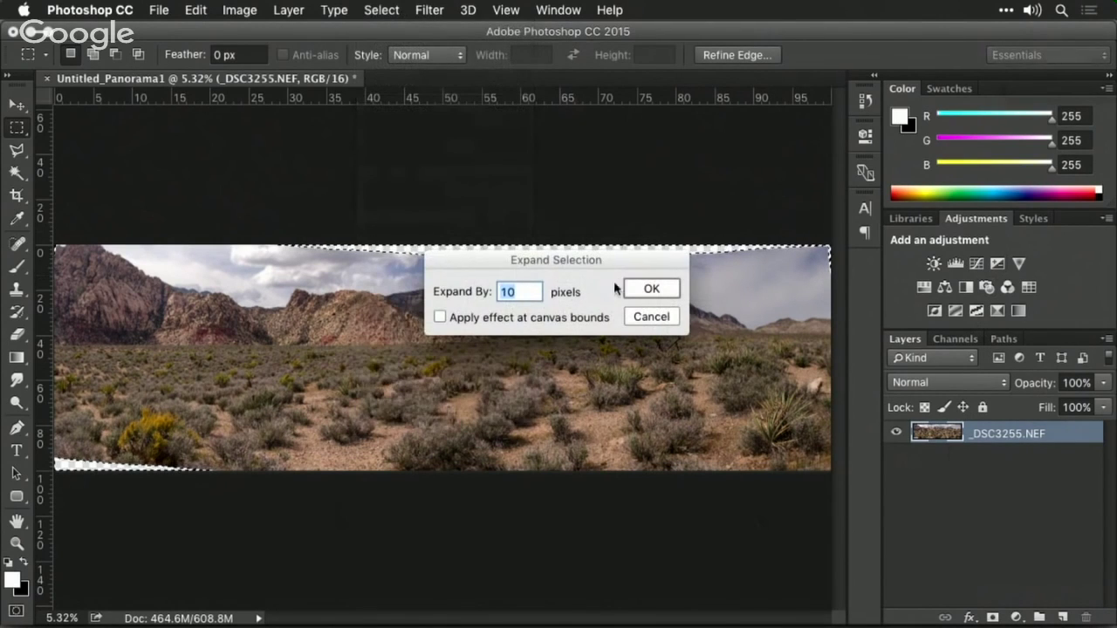
pyautogui.write('40')
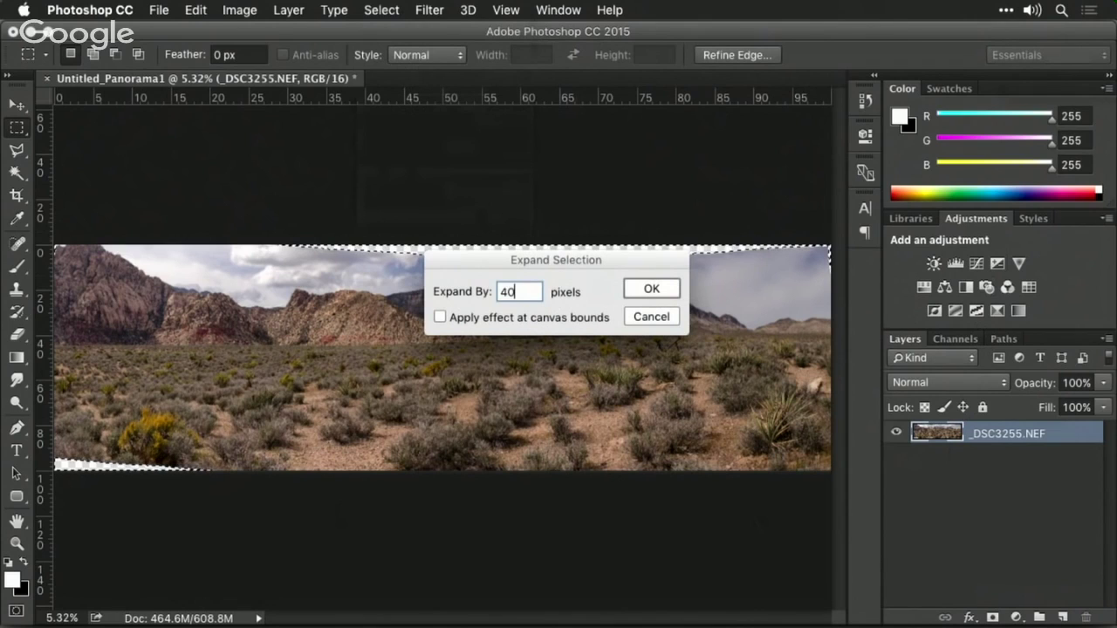
pyautogui.press('Return')
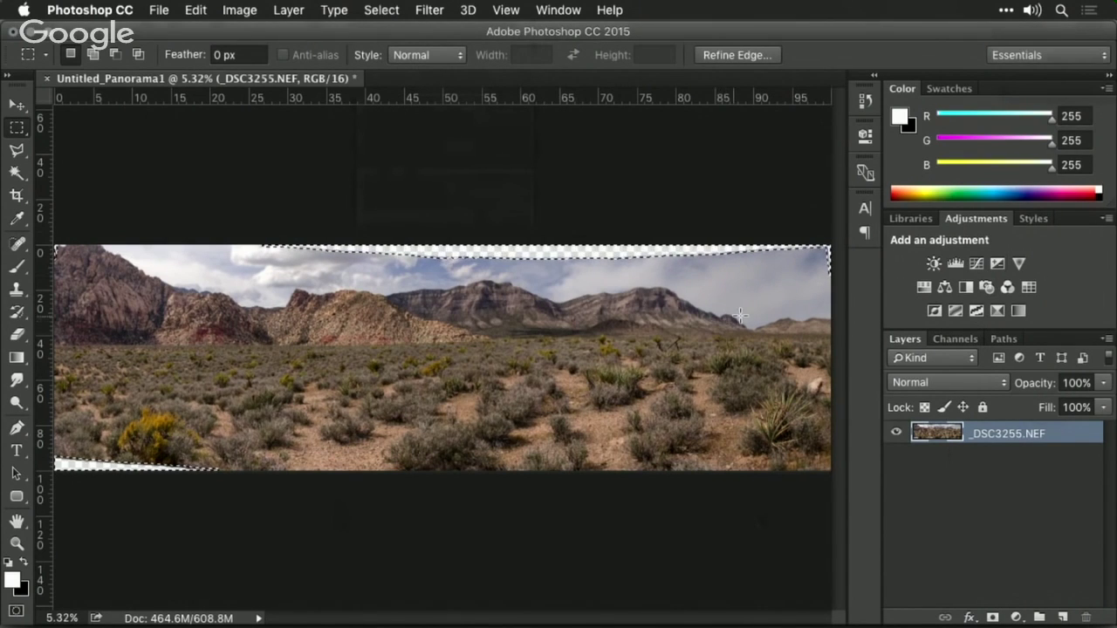
pyautogui.click(190, 9)
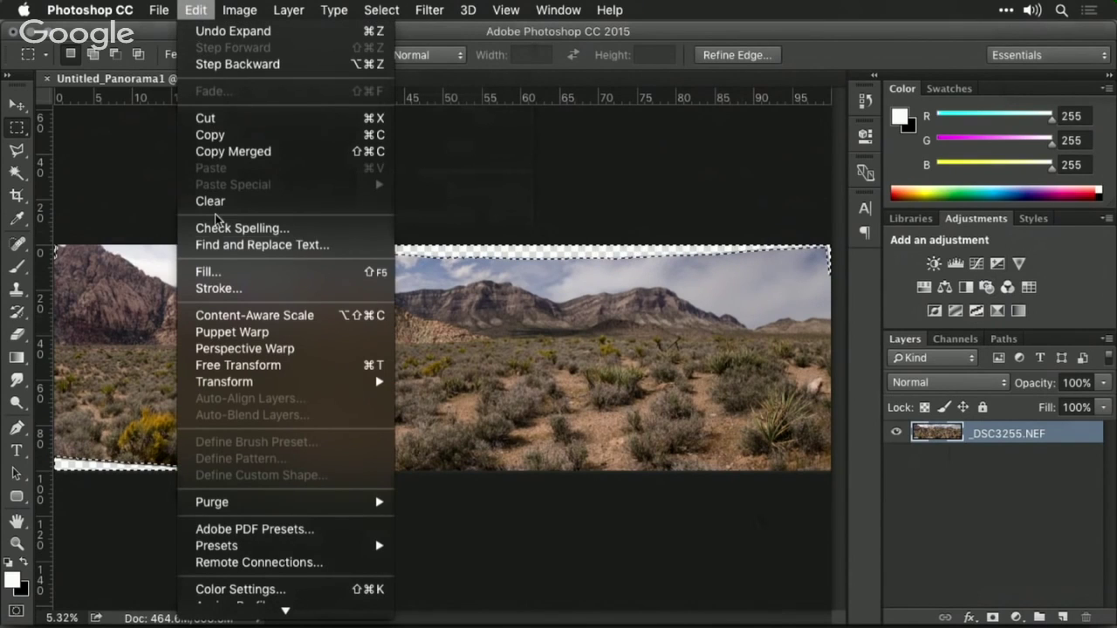
pyautogui.click(209, 273)
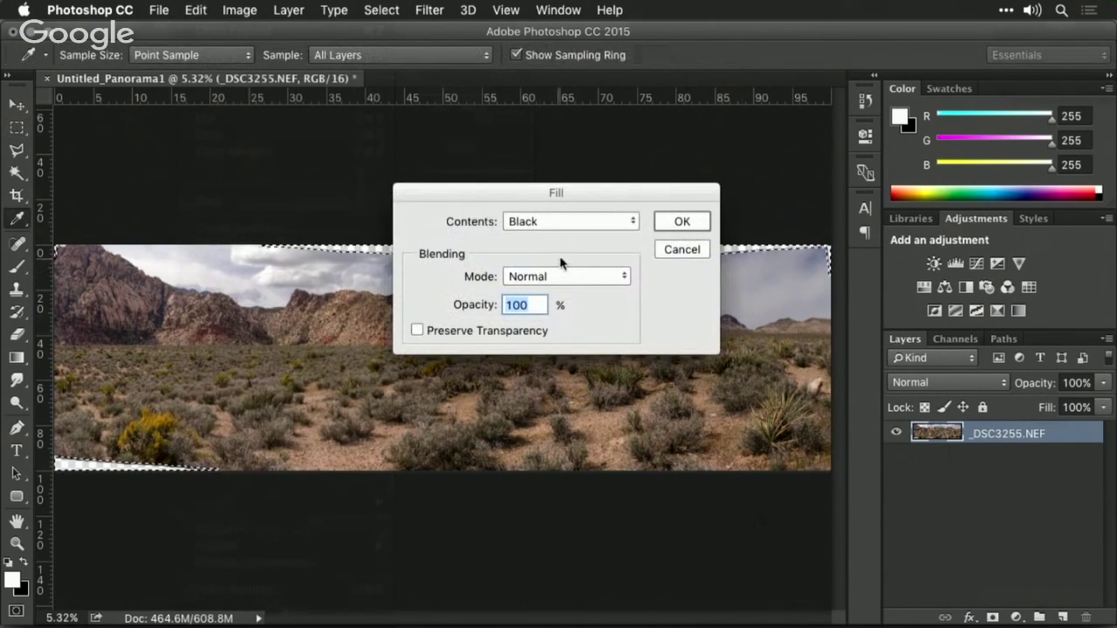
pyautogui.click(576, 222)
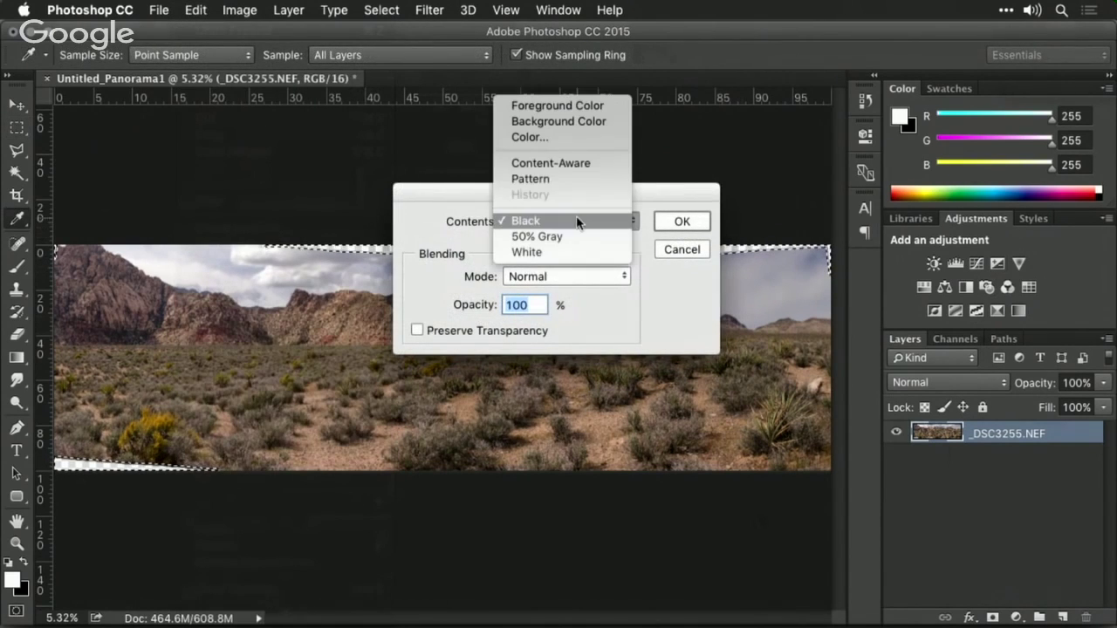
pyautogui.click(584, 165)
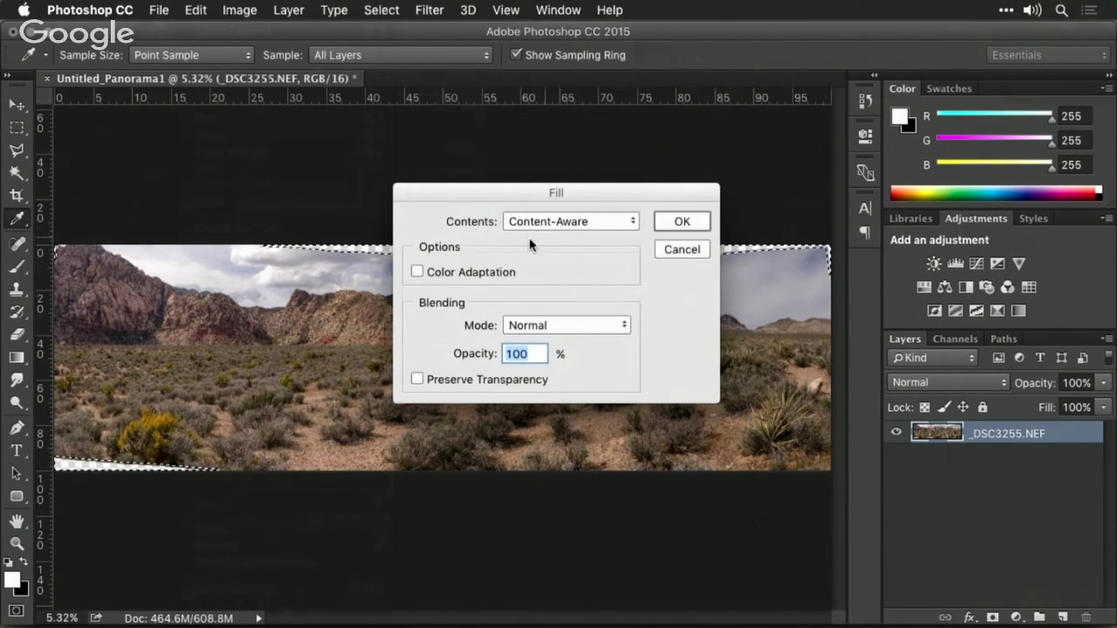
pyautogui.click(479, 275)
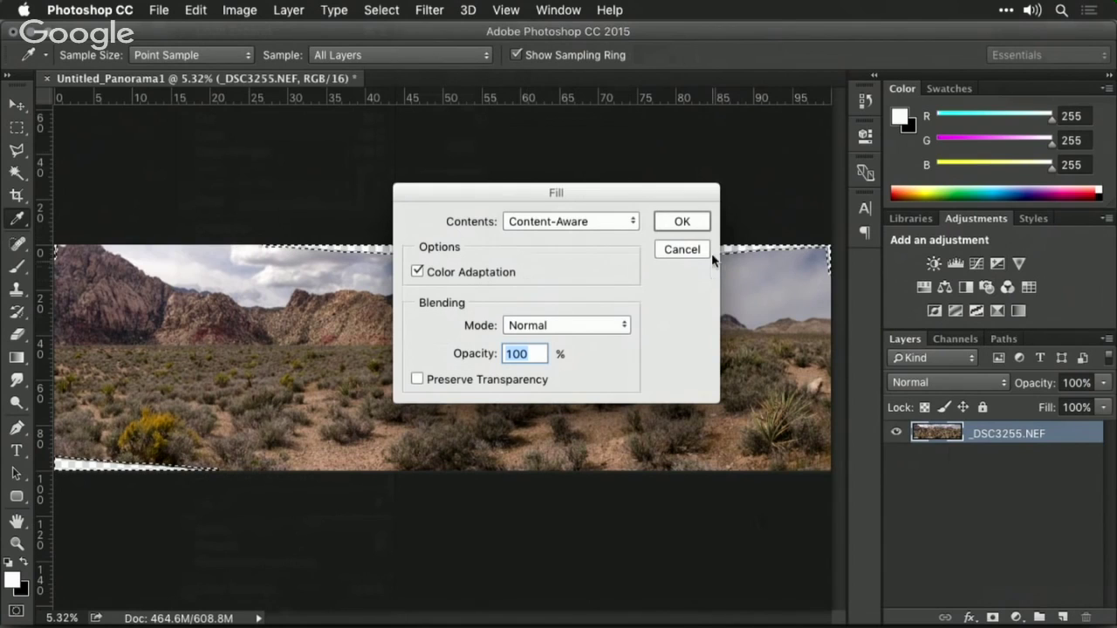
pyautogui.click(685, 221)
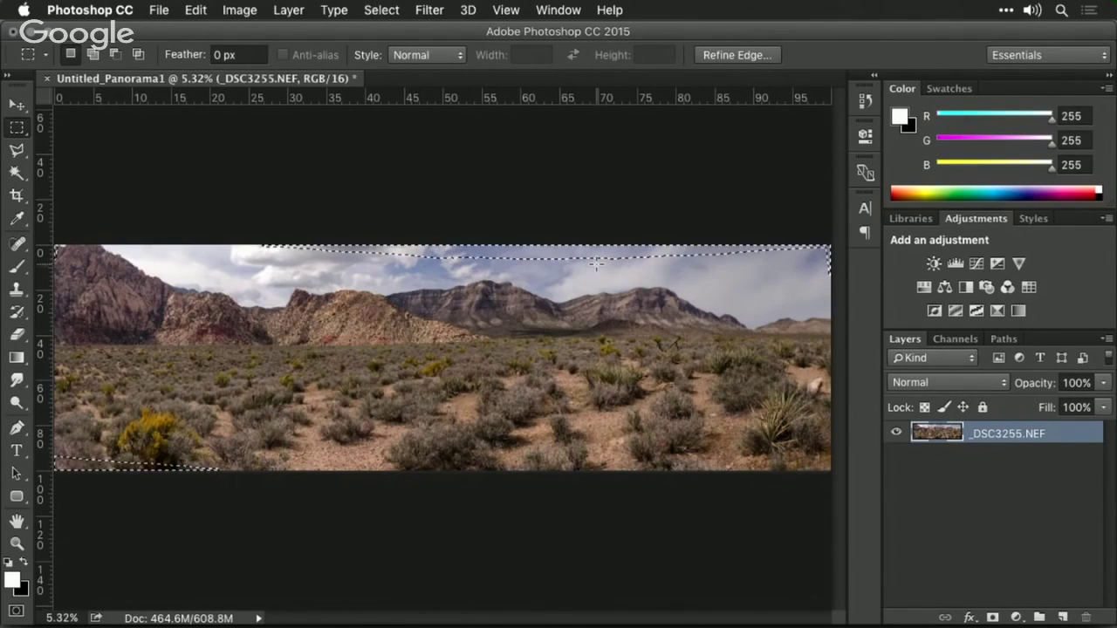
pyautogui.press('super+d')
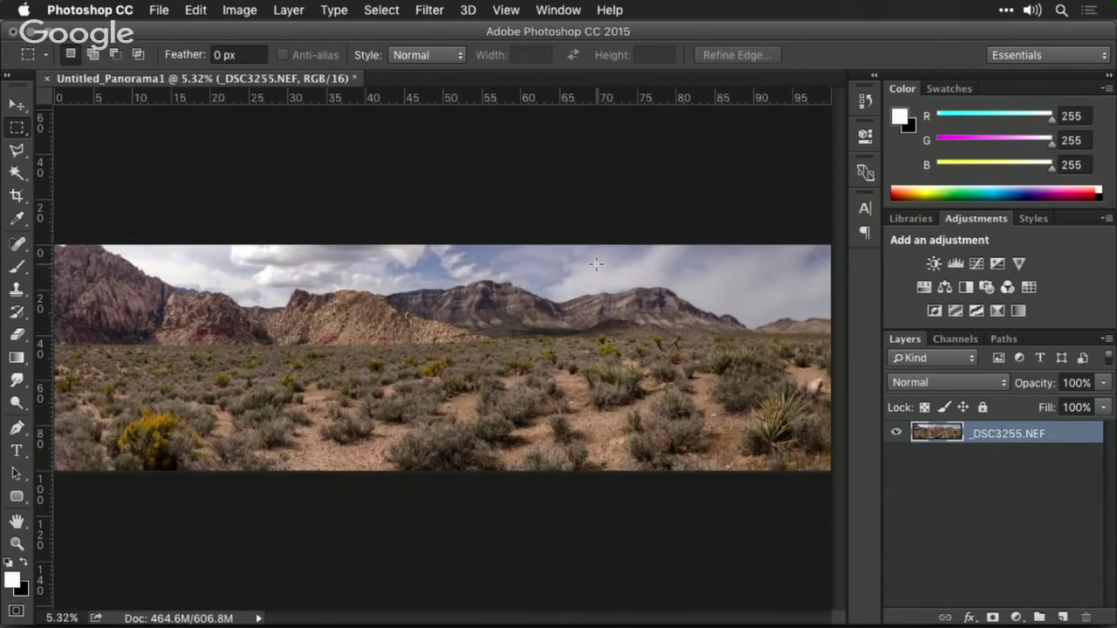
pyautogui.press('super+equal')
pyautogui.press('super+equal')
pyautogui.press('super+equal')
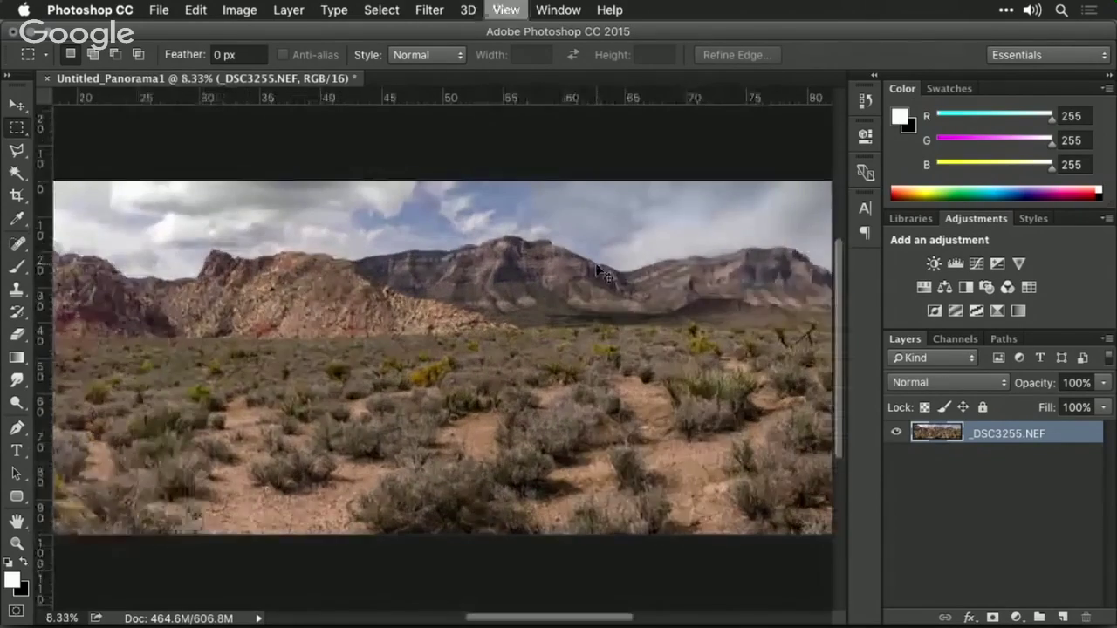
pyautogui.scroll(3, 597, 266)
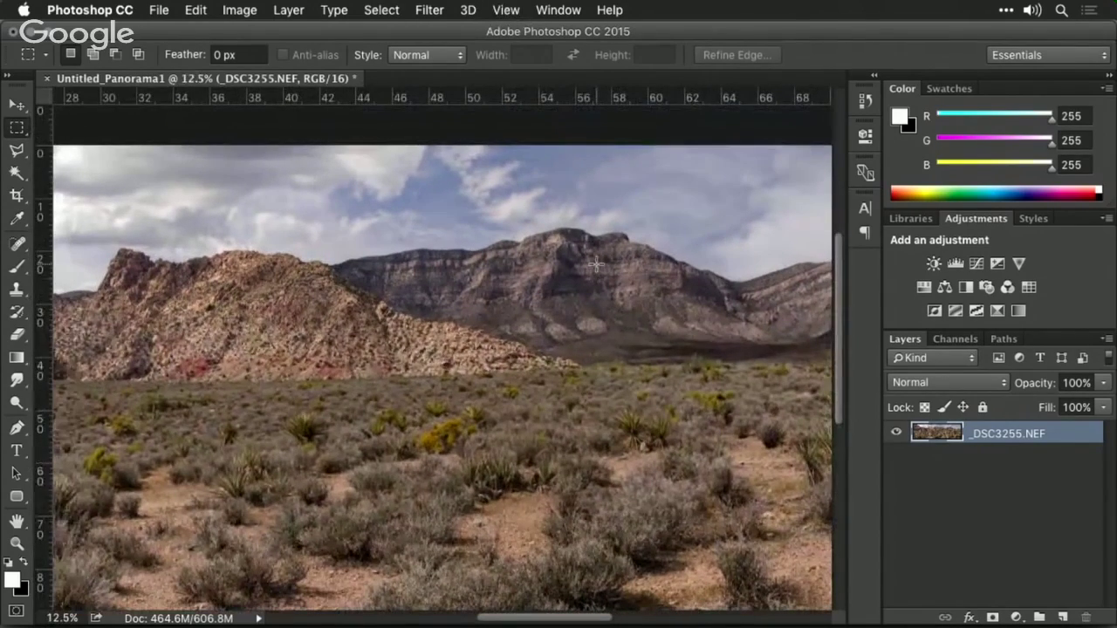
pyautogui.scroll(-3, 596, 265)
pyautogui.scroll(5, 596, 265)
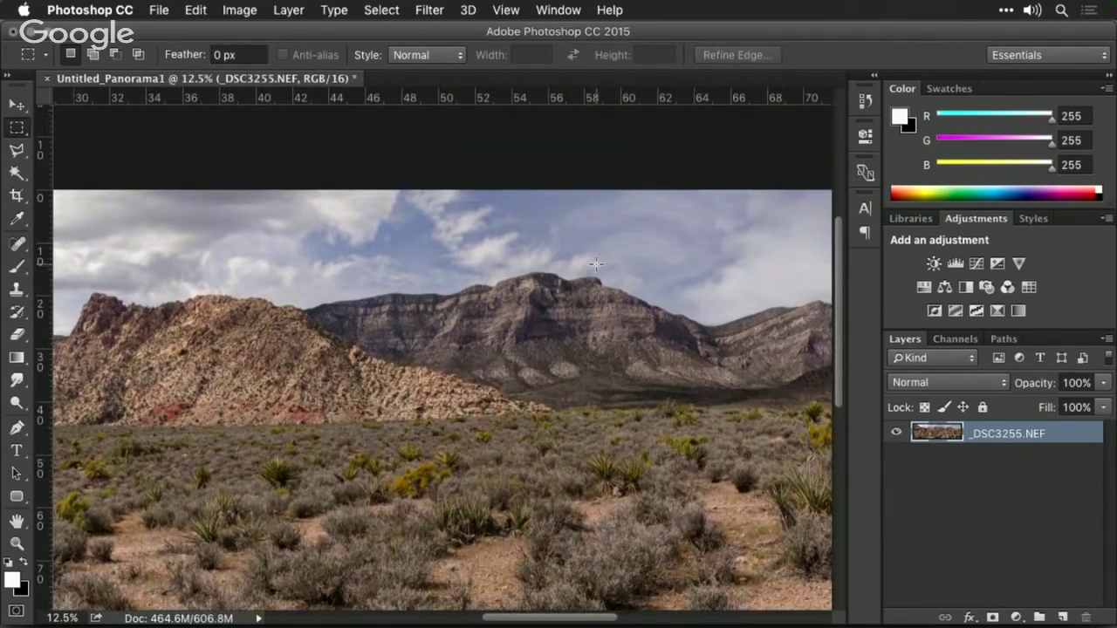
pyautogui.scroll(-5, 596, 263)
pyautogui.hscroll(-10, 596, 263)
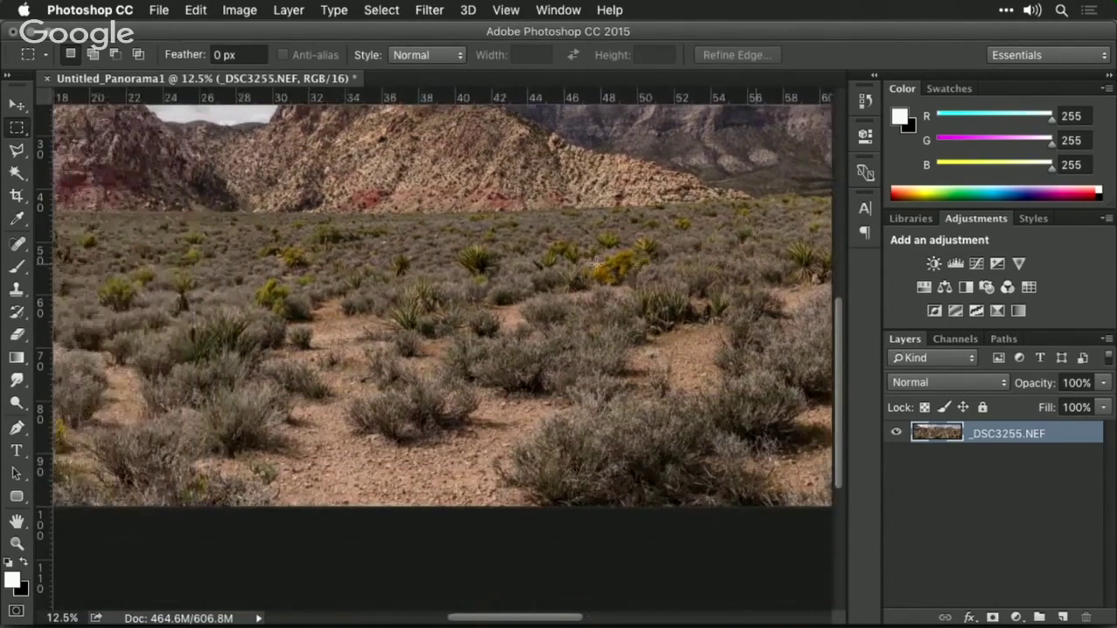
pyautogui.scroll(3, 597, 266)
pyautogui.hscroll(-8, 597, 265)
pyautogui.scroll(-3, 597, 265)
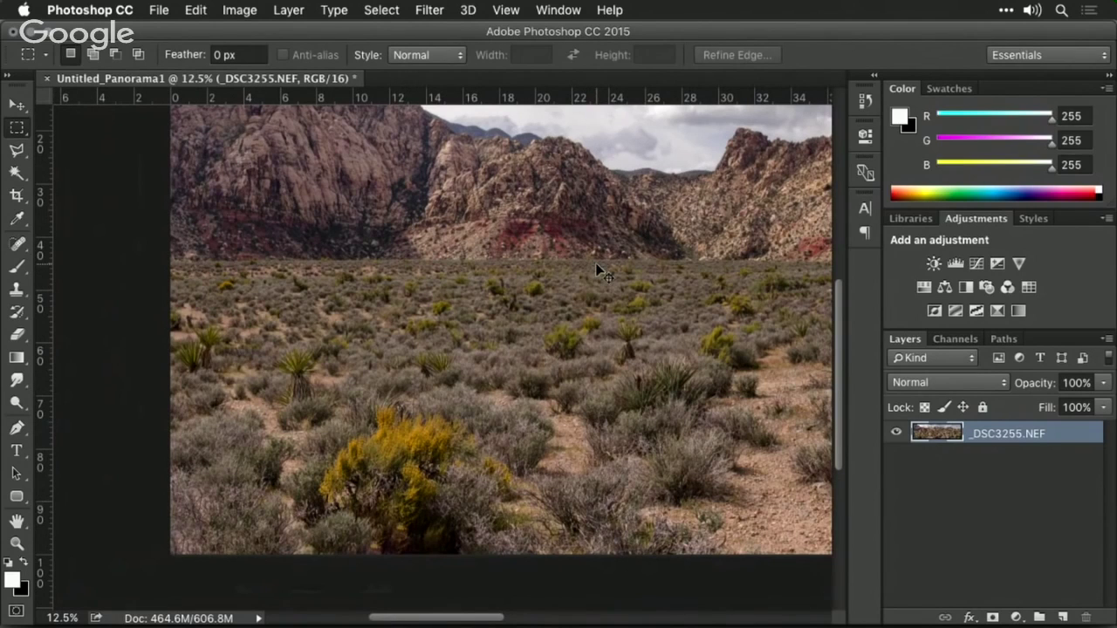
pyautogui.press('super+z')
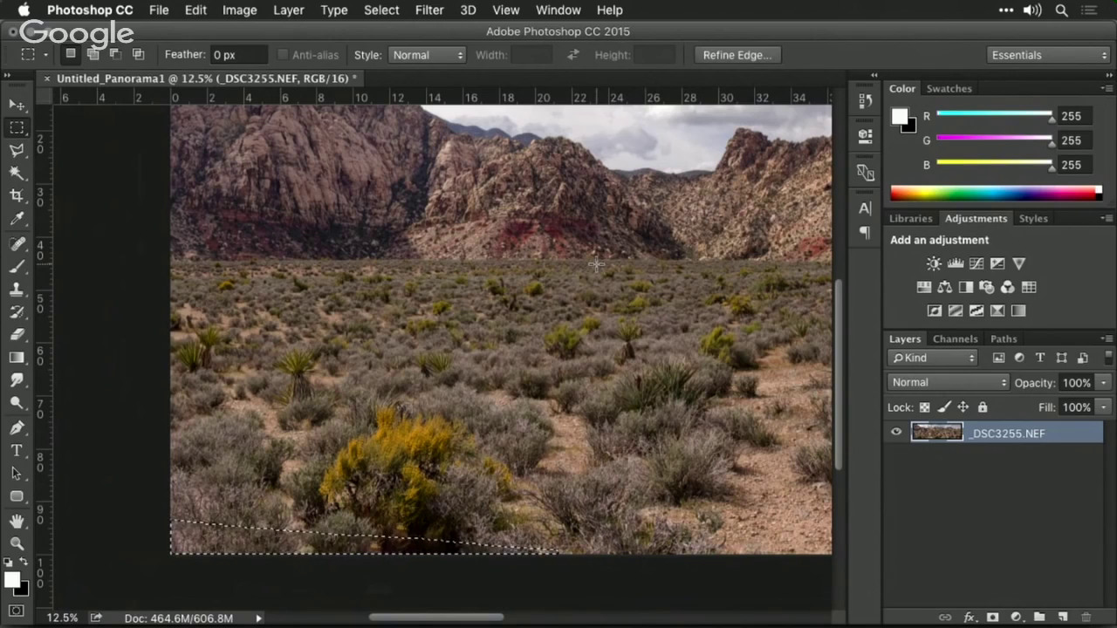
pyautogui.press('super+d')
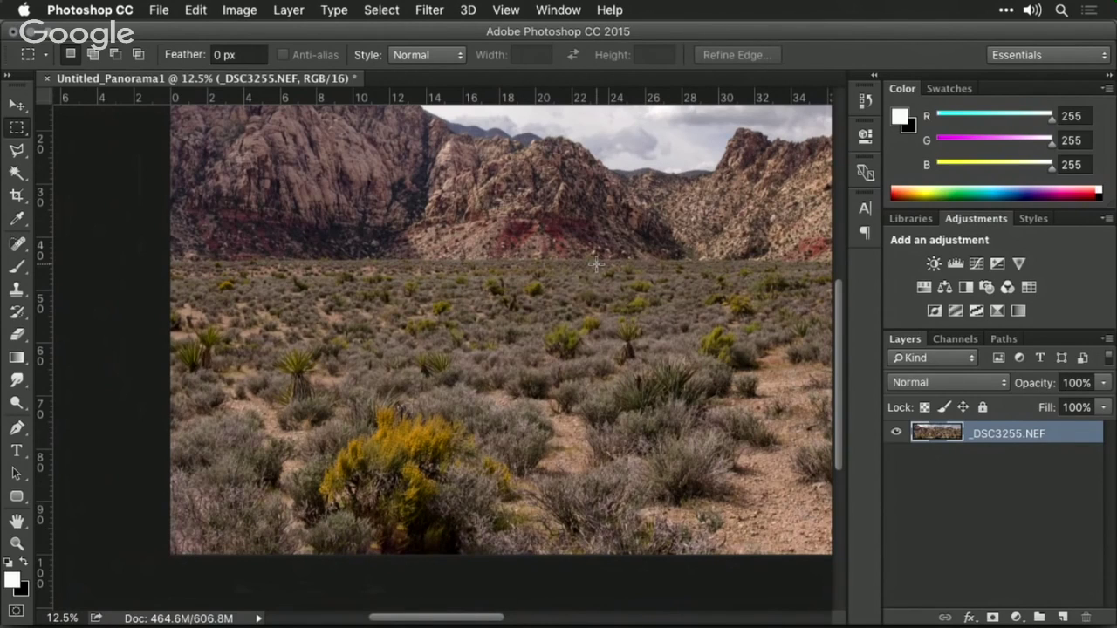
pyautogui.press('super+alt+i')
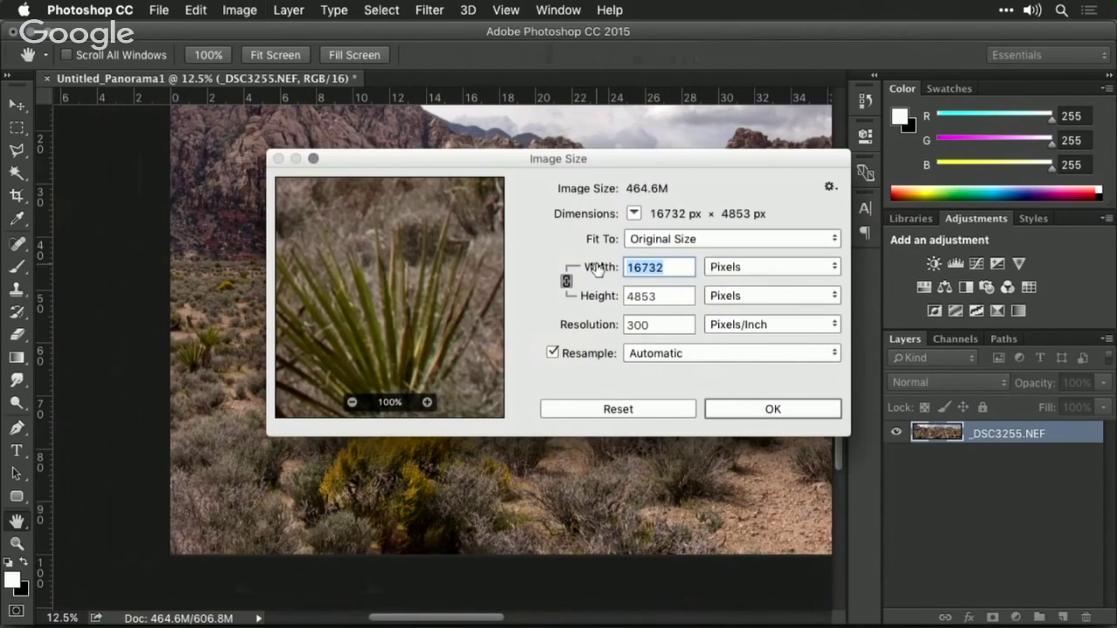
pyautogui.click(726, 267)
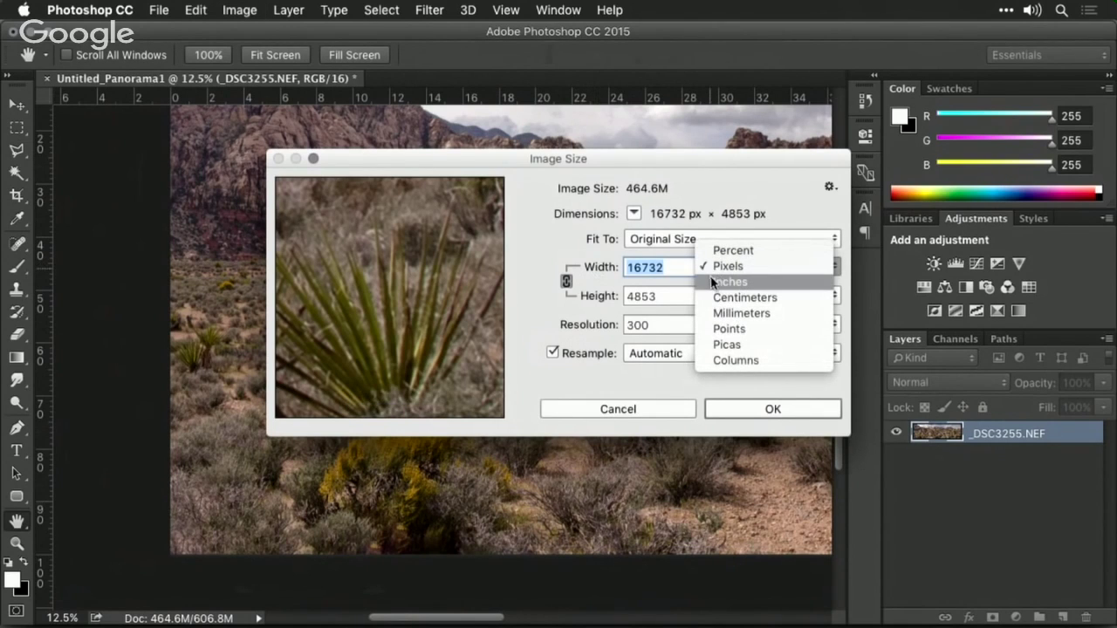
pyautogui.click(712, 281)
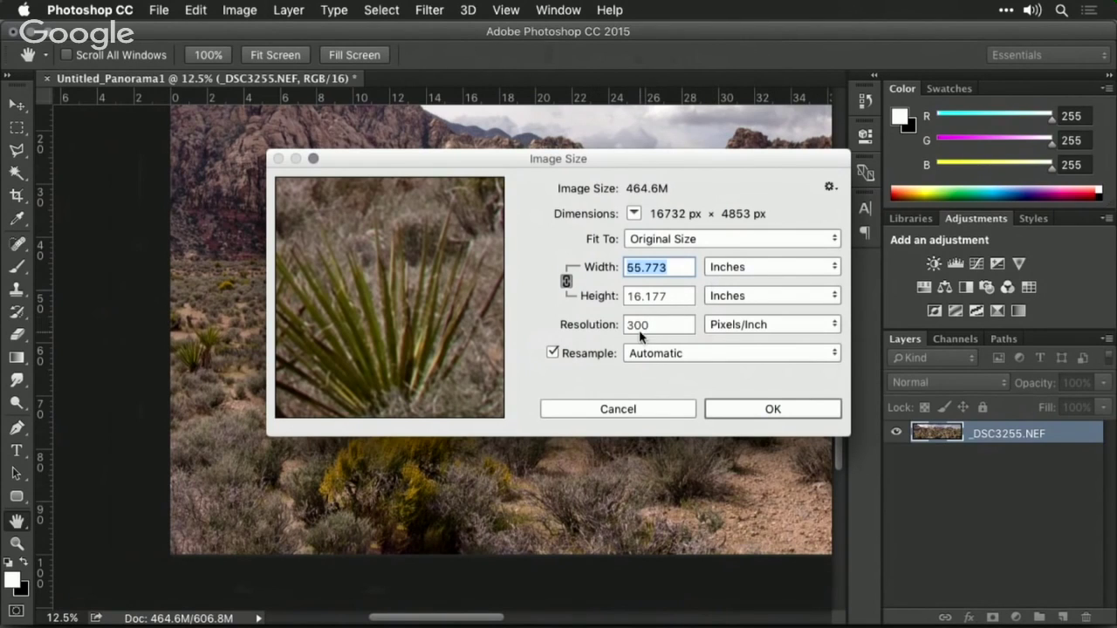
pyautogui.click(583, 354)
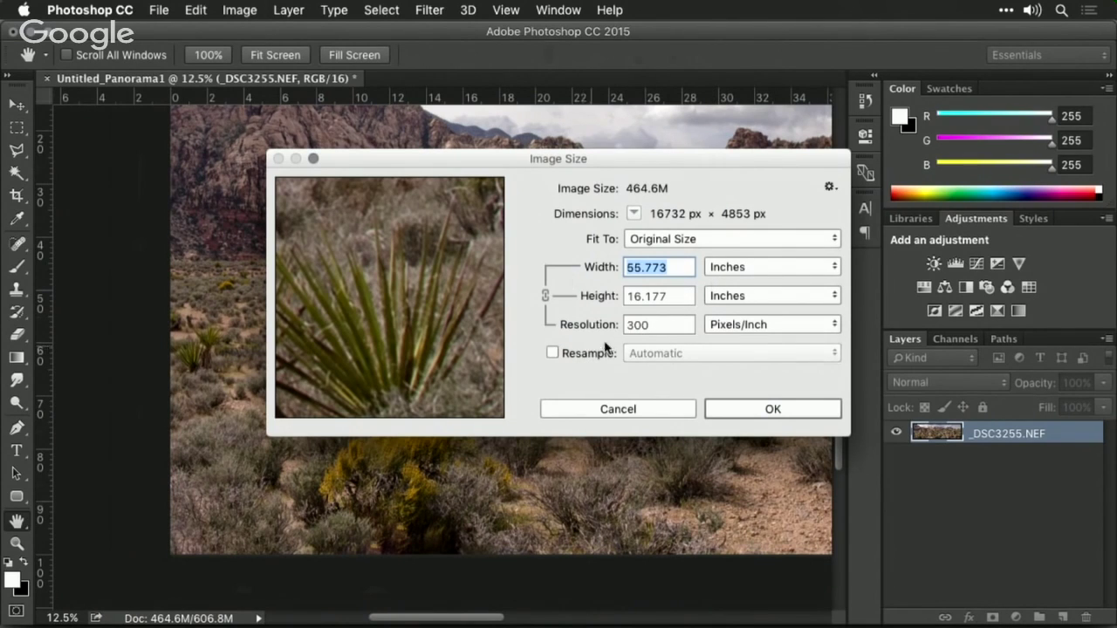
pyautogui.doubleClick(637, 328)
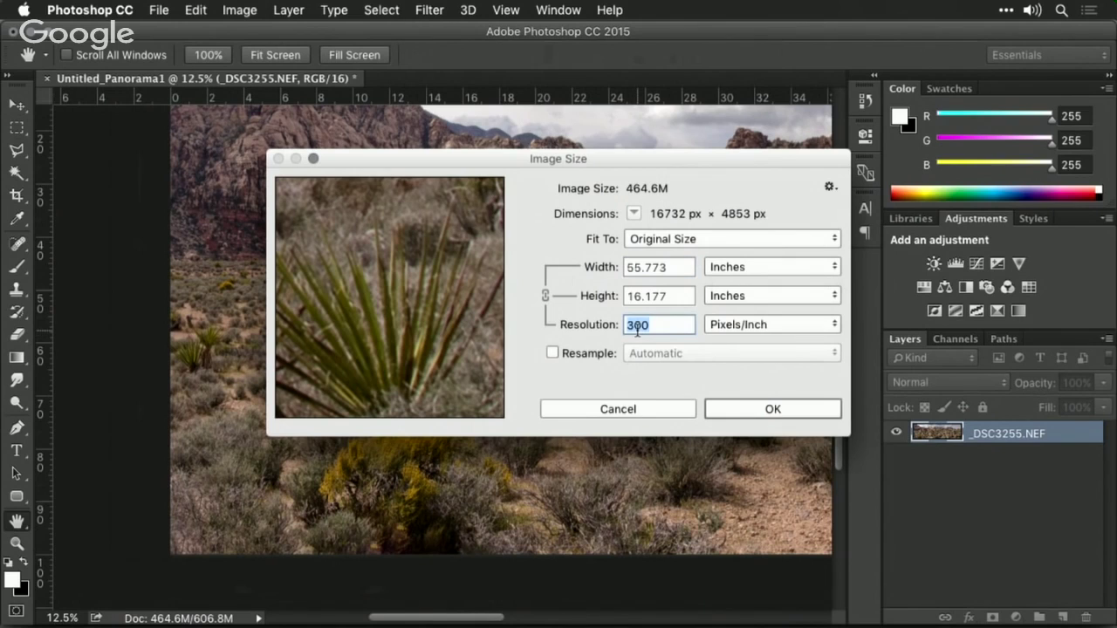
pyautogui.write('240')
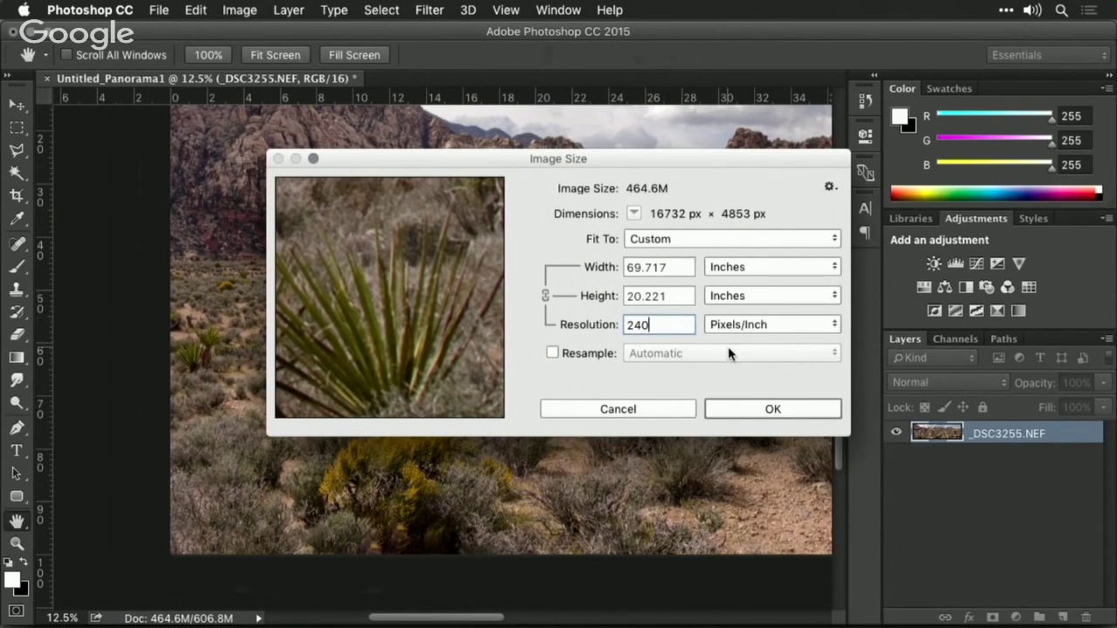
pyautogui.click(654, 409)
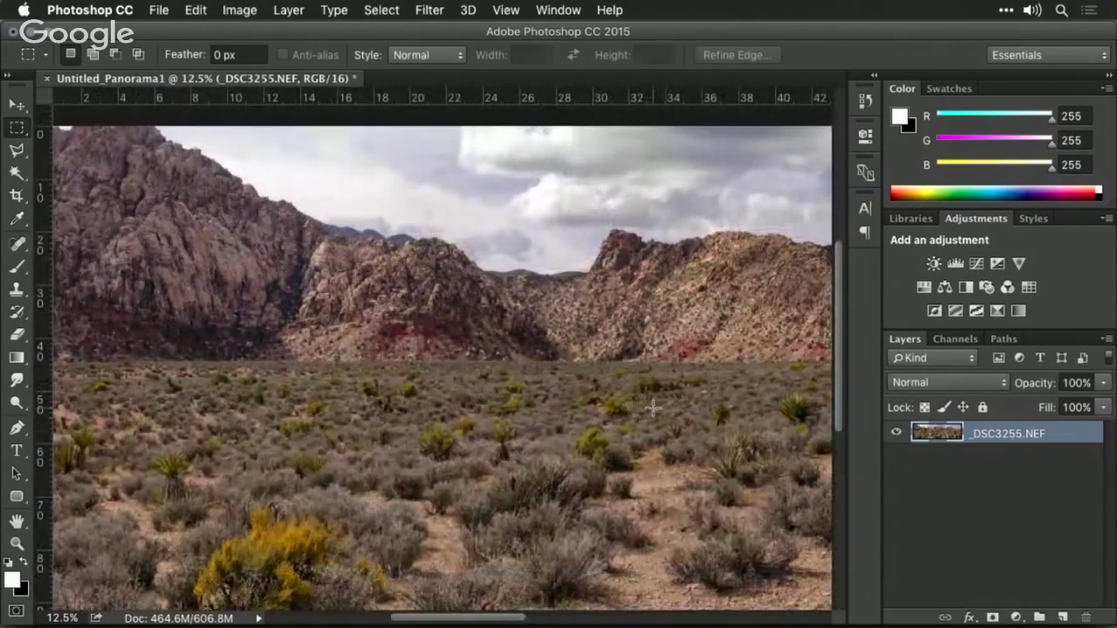
# - Run Filter > Convert for Smart Filters on the desert panorama layer and confirm the conversion
pyautogui.click(432, 7)
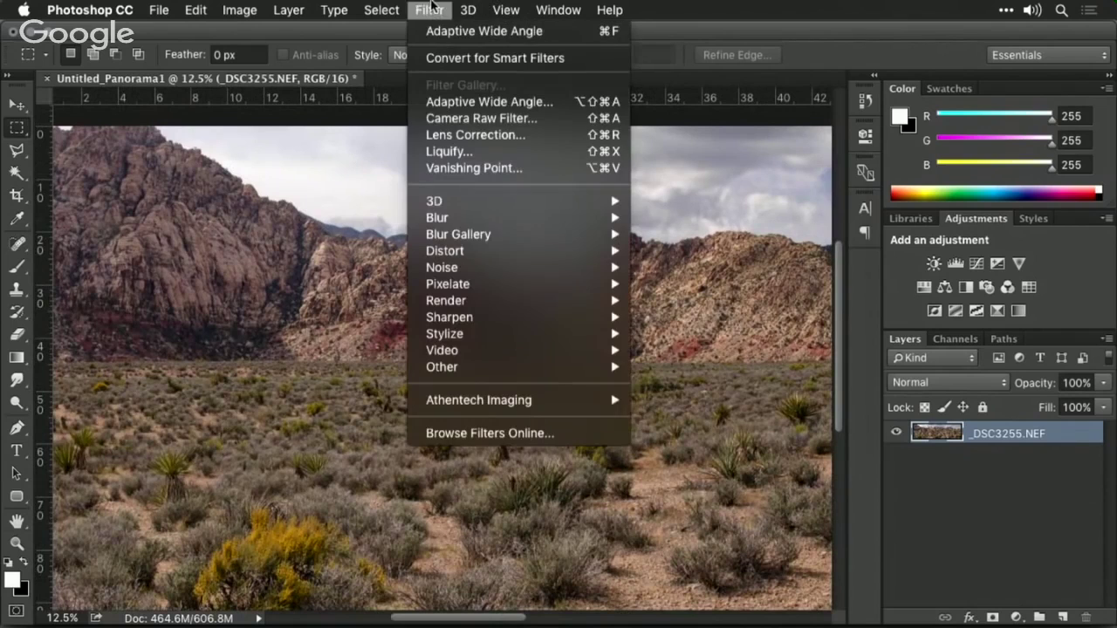
pyautogui.click(430, 59)
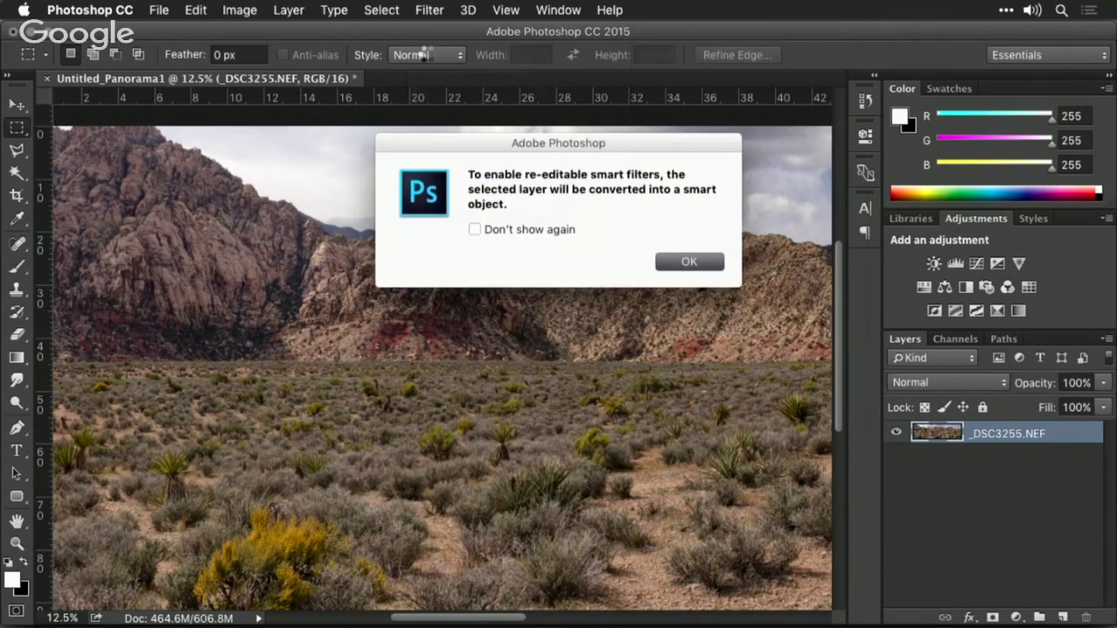
pyautogui.press('Return')
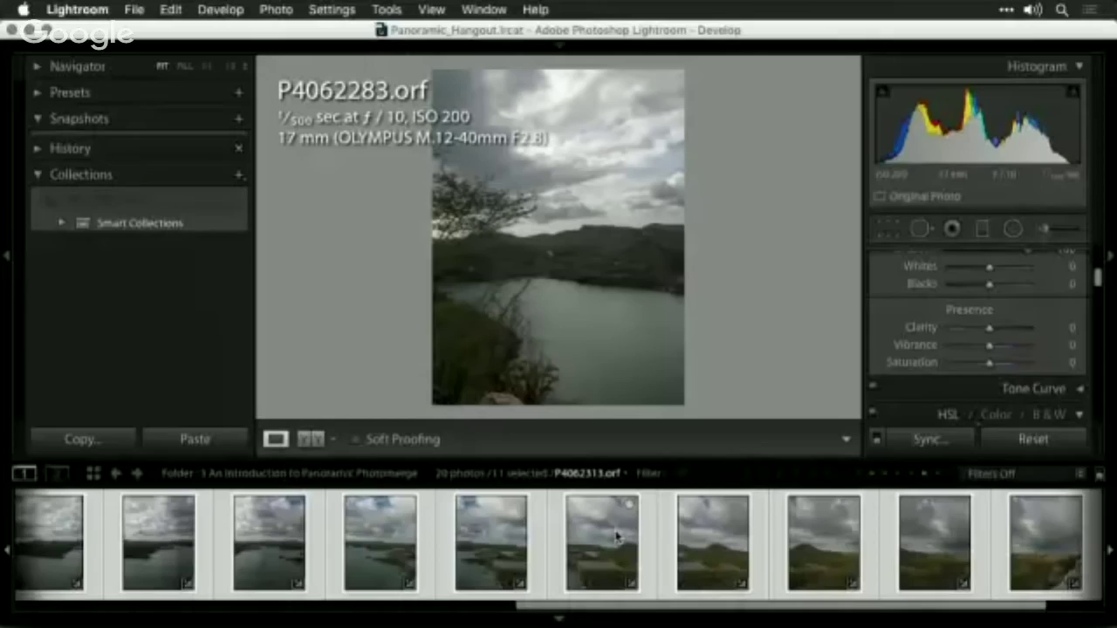
# - Open P4062283-Pano.dng in Photoshop via Photo > Edit In > Open as Smart Object
pyautogui.click(1032, 548)
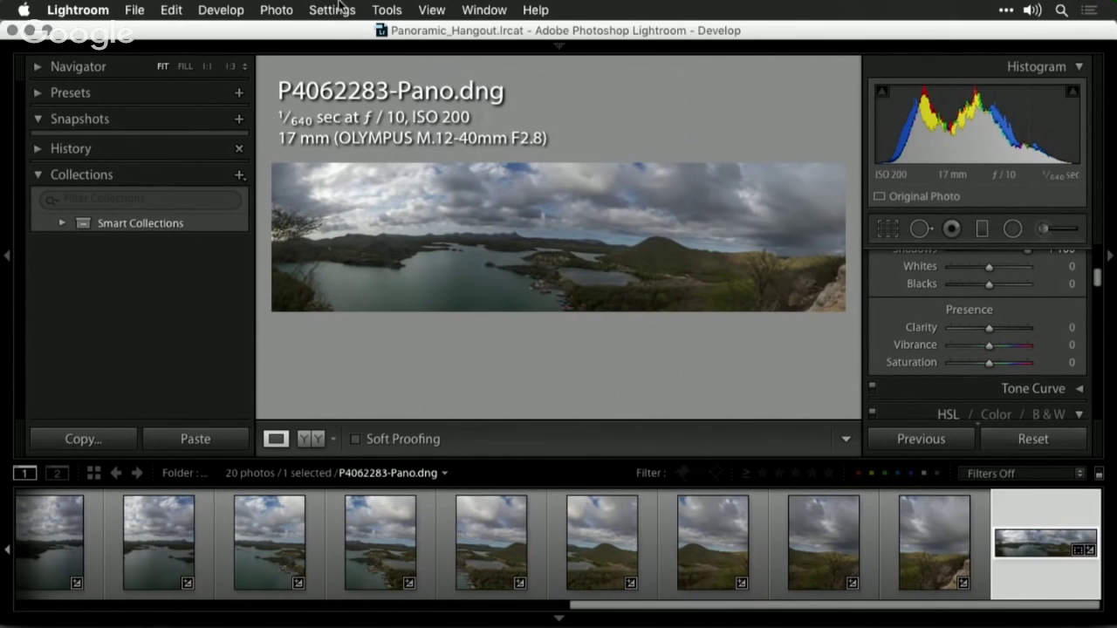
pyautogui.click(277, 9)
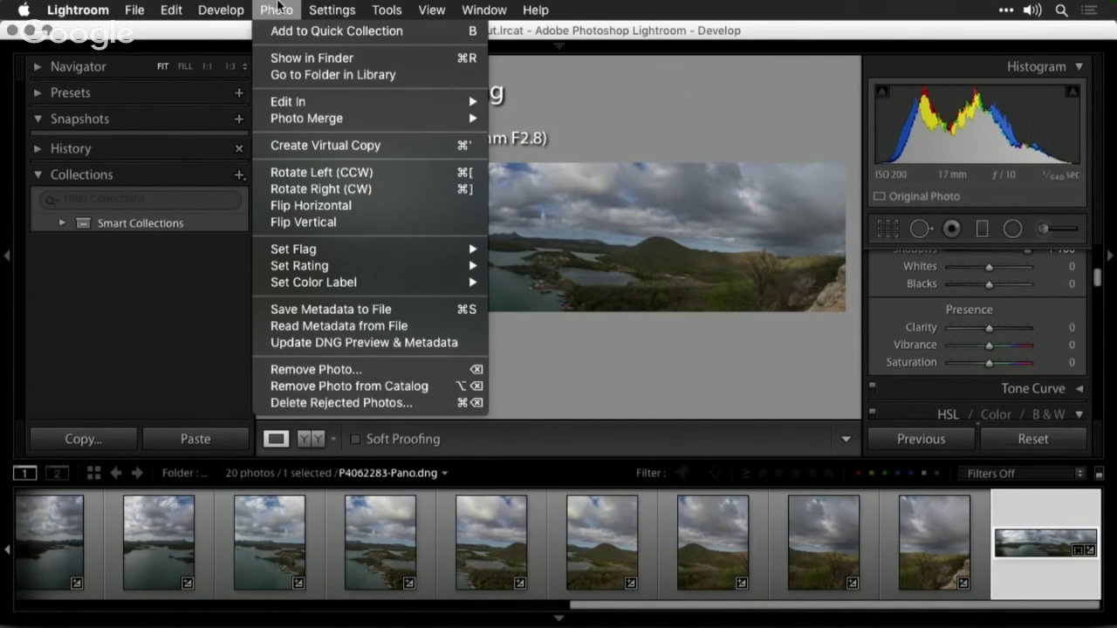
pyautogui.moveTo(284, 103)
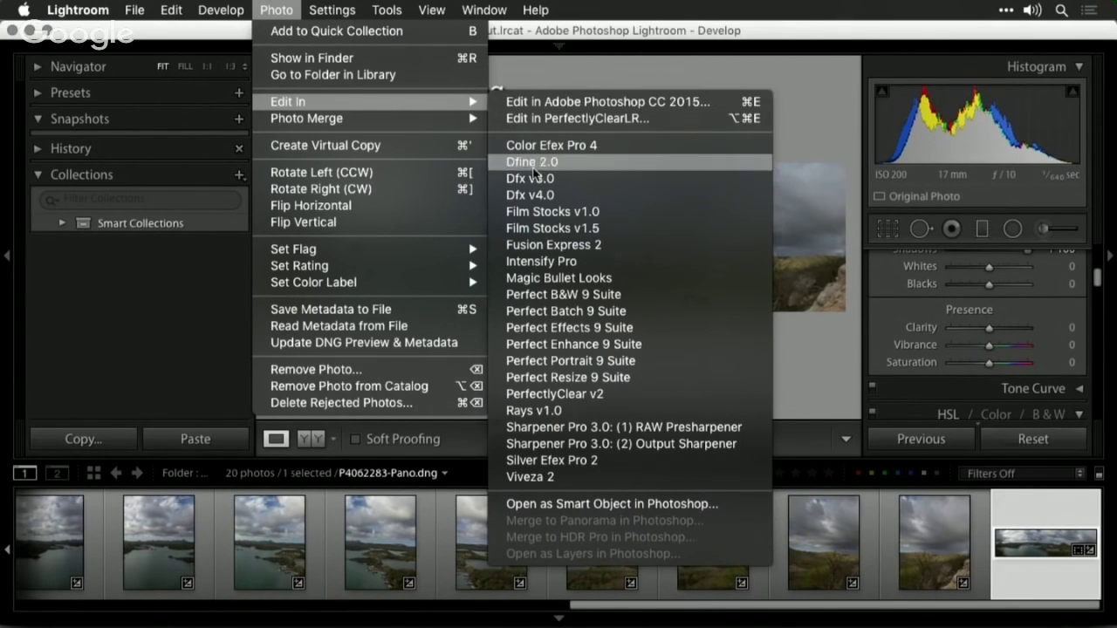
pyautogui.click(558, 508)
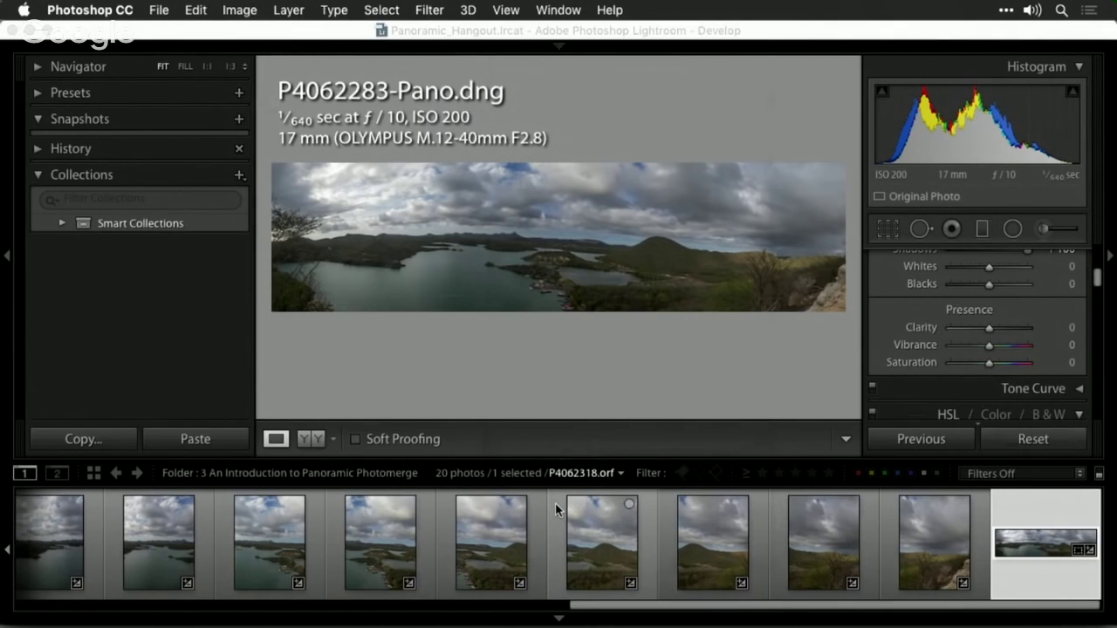
pyautogui.press('super+Tab')
pyautogui.press('super+Tab')
pyautogui.press('super+Tab')
pyautogui.press('super+Tab')
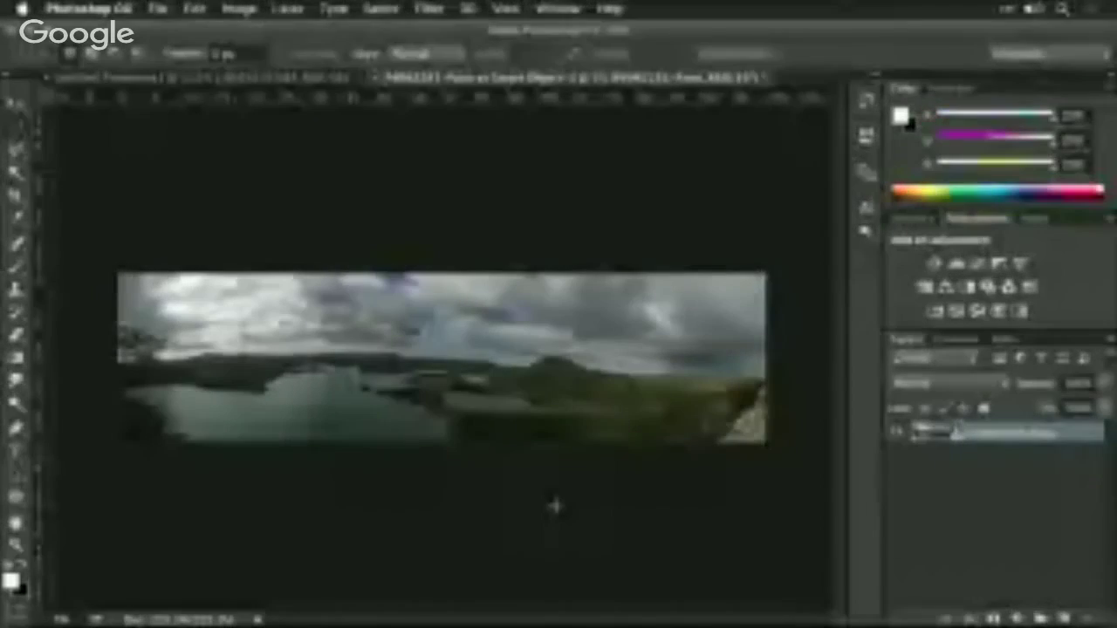
# - Return to Untitled_Panorama1 and launch Filter > Athentech Imaging > Perfectly Clear v2
pyautogui.click(287, 79)
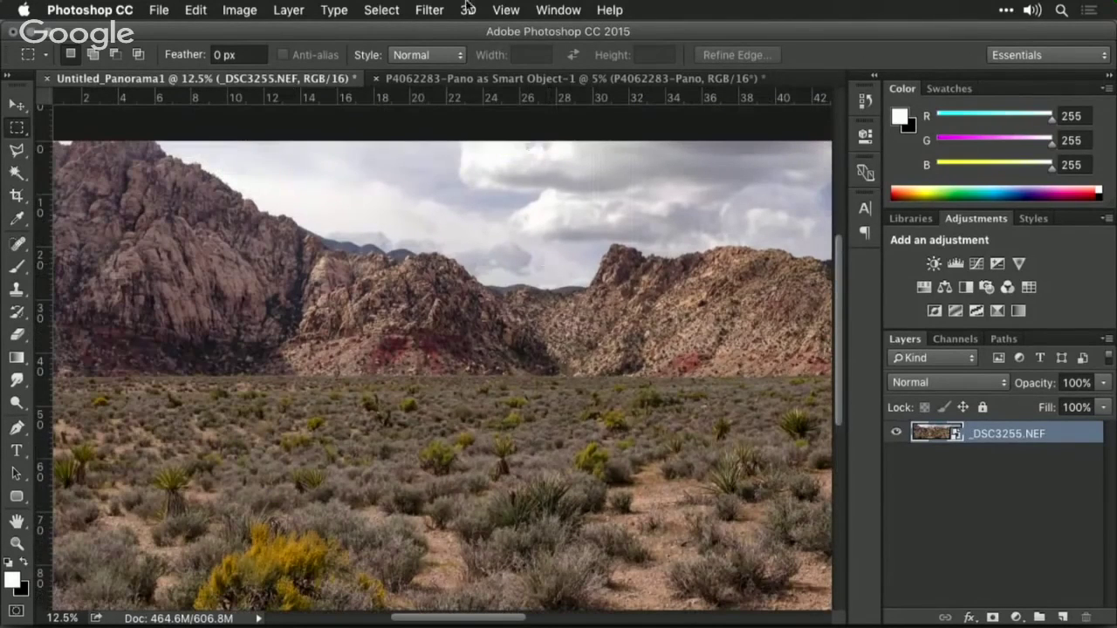
pyautogui.click(430, 10)
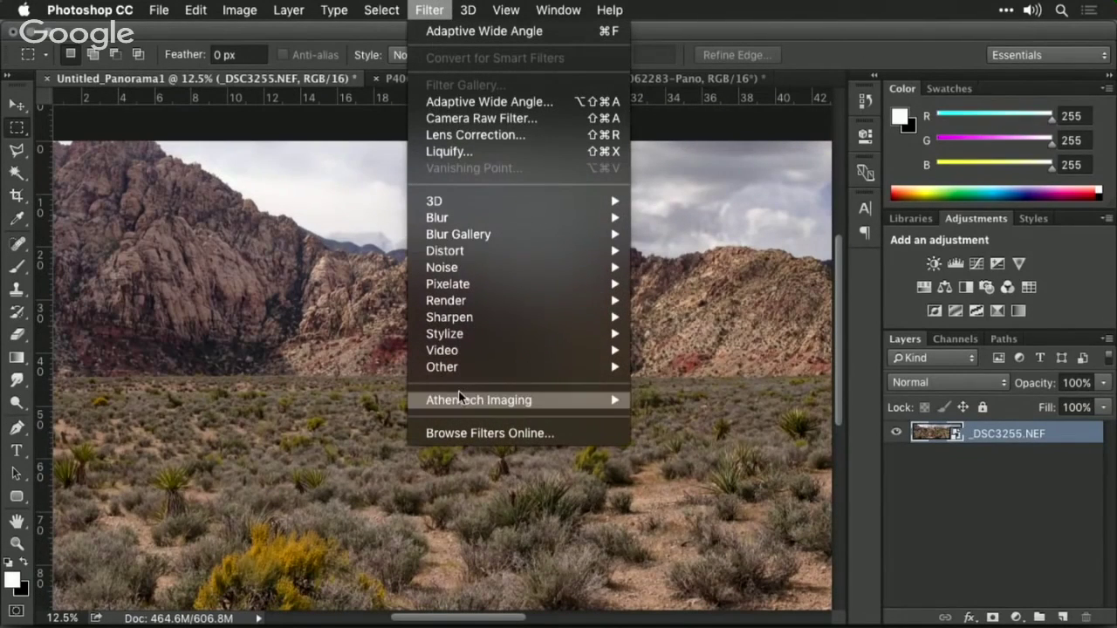
pyautogui.moveTo(460, 400)
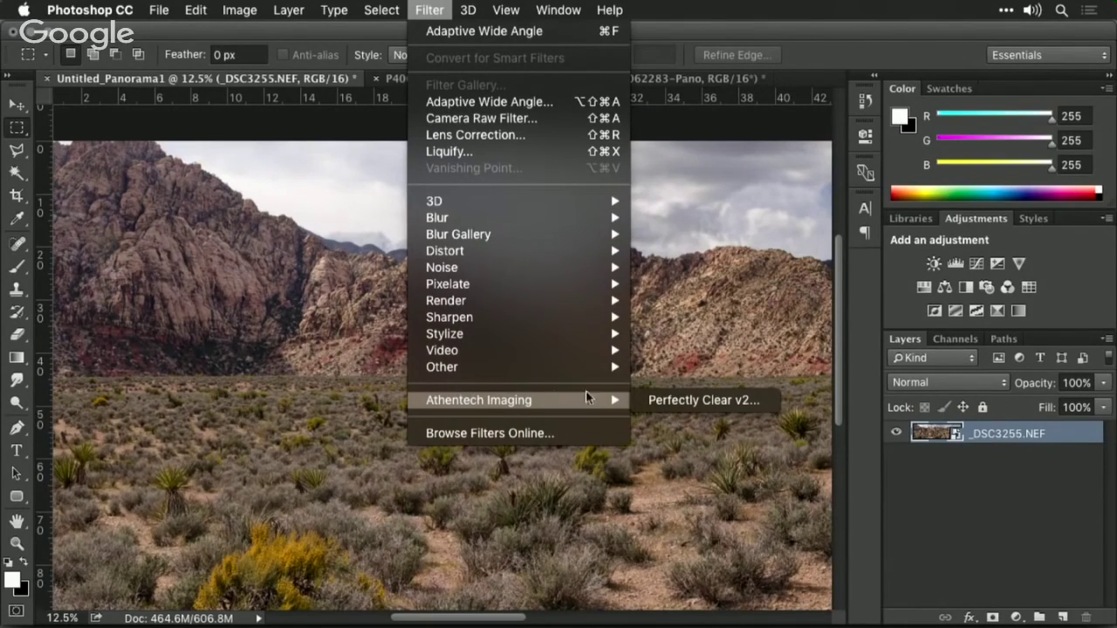
pyautogui.click(672, 400)
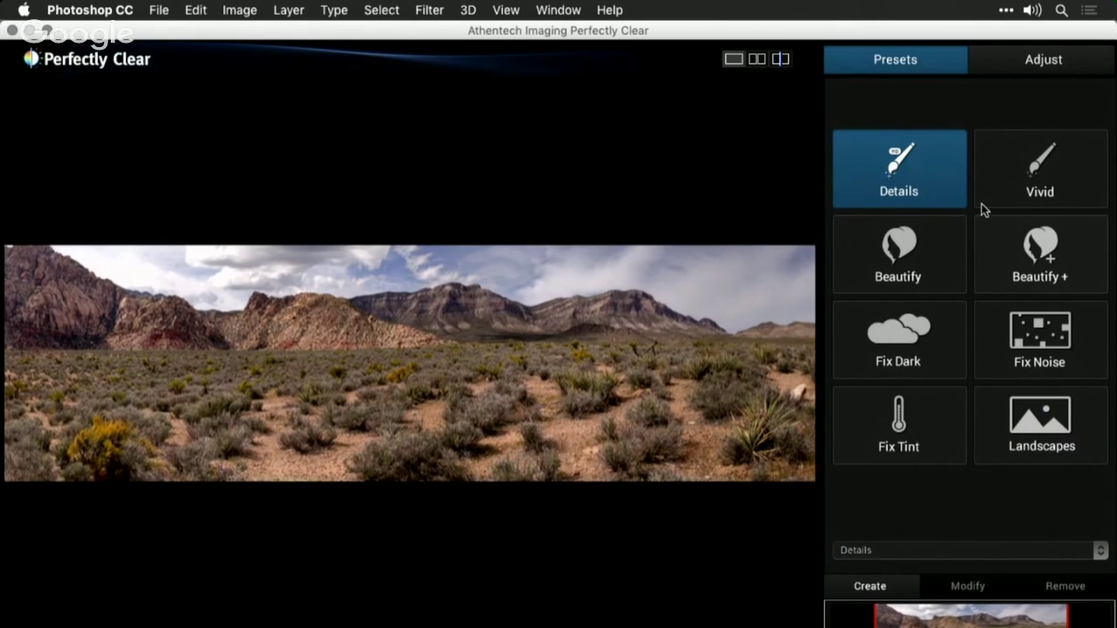
# - Try the Vivid and Landscapes presets and compare the preview against the original
pyautogui.click(1023, 192)
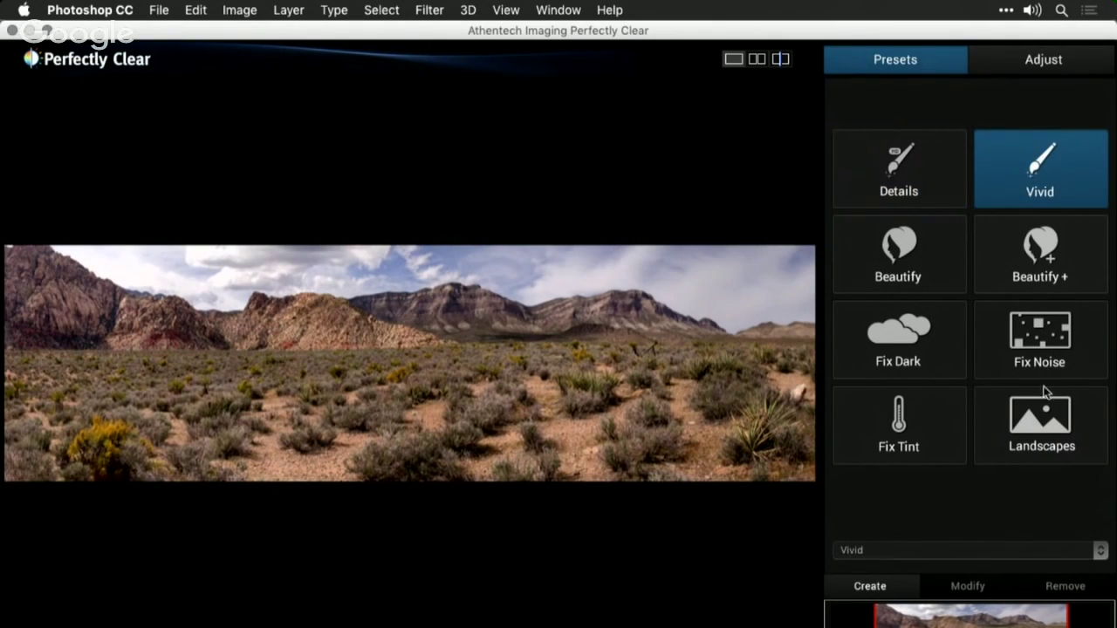
pyautogui.click(1043, 421)
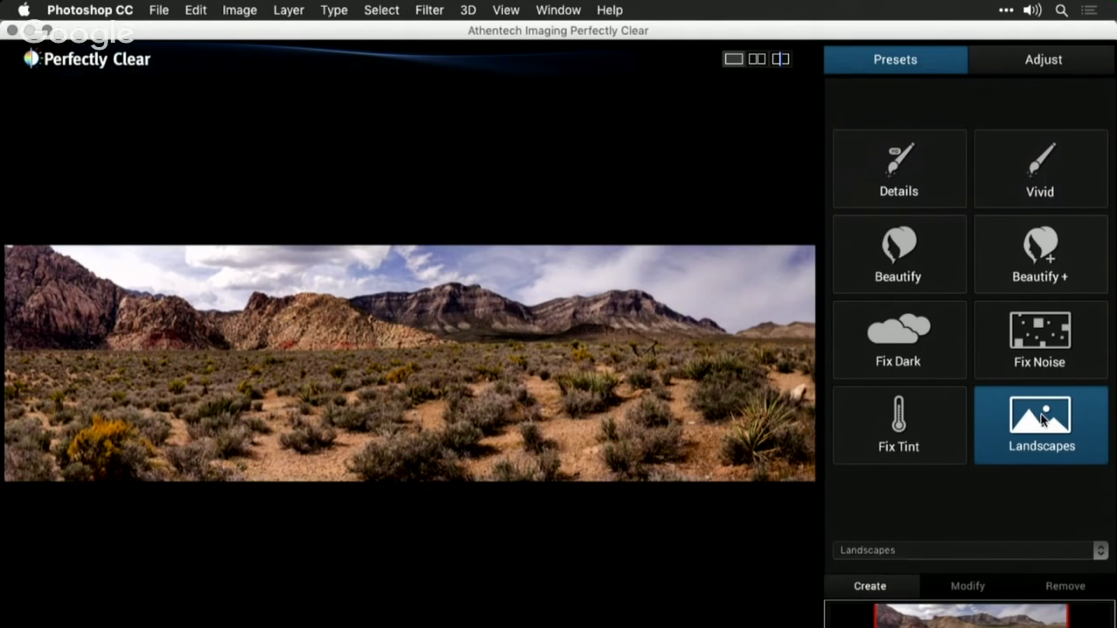
pyautogui.click(662, 281)
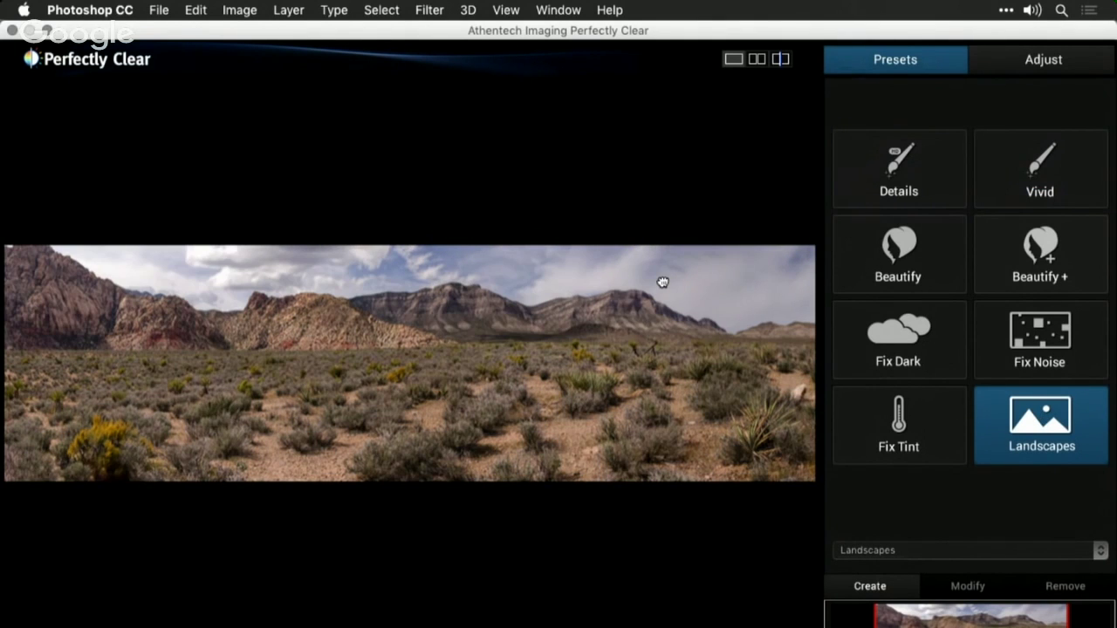
pyautogui.click(662, 281)
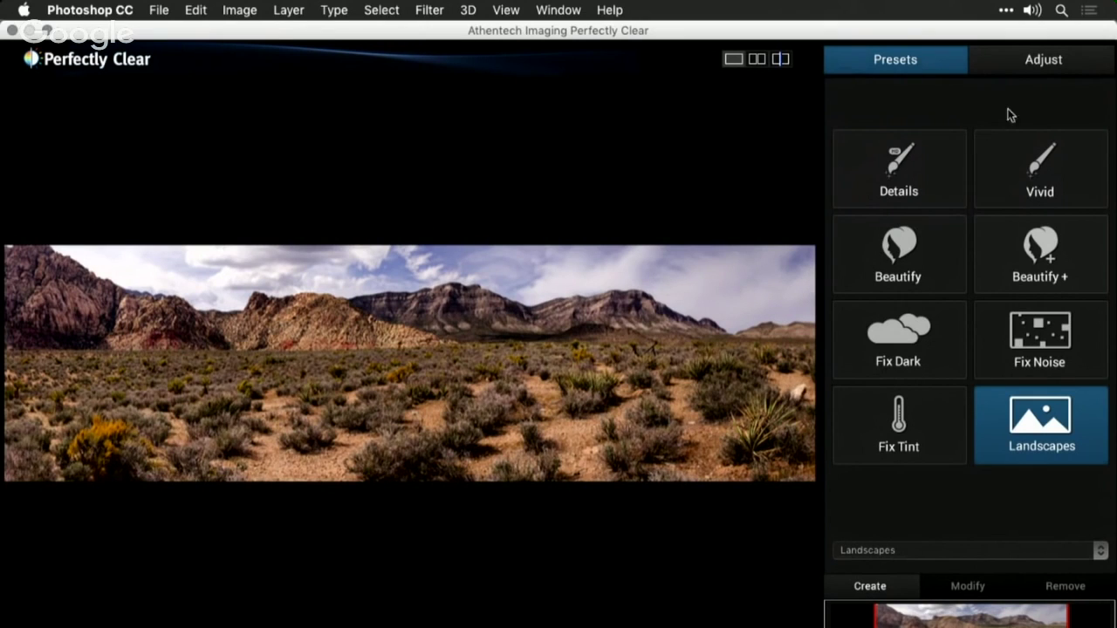
# - Set Vibrancy to 13, Fidelity to Standard, and High Def Depth to 52
pyautogui.click(1044, 69)
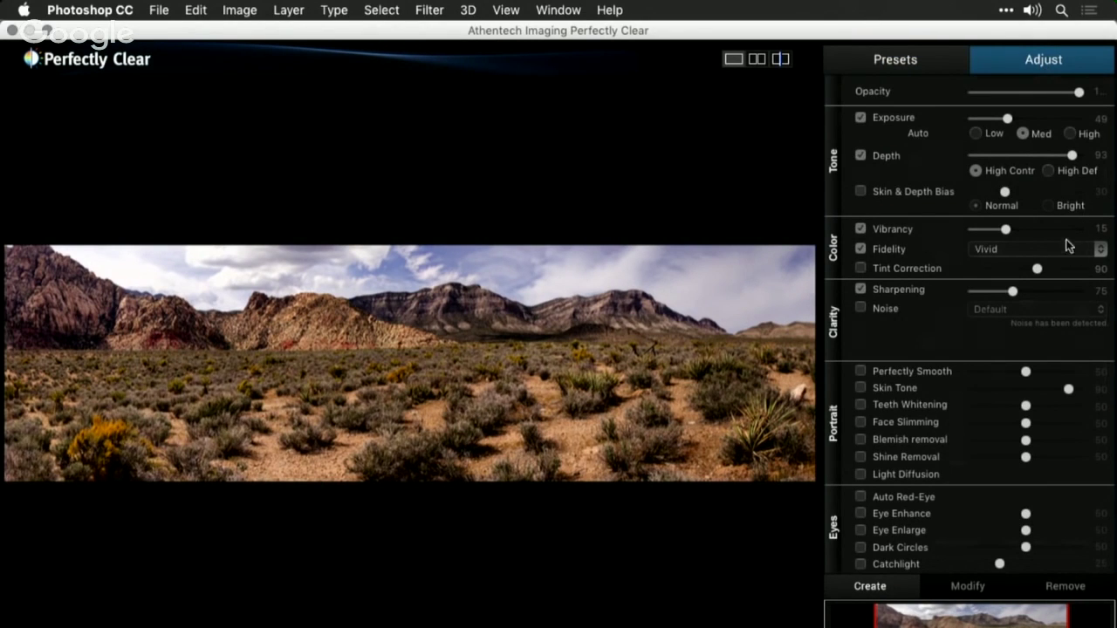
pyautogui.click(1059, 229)
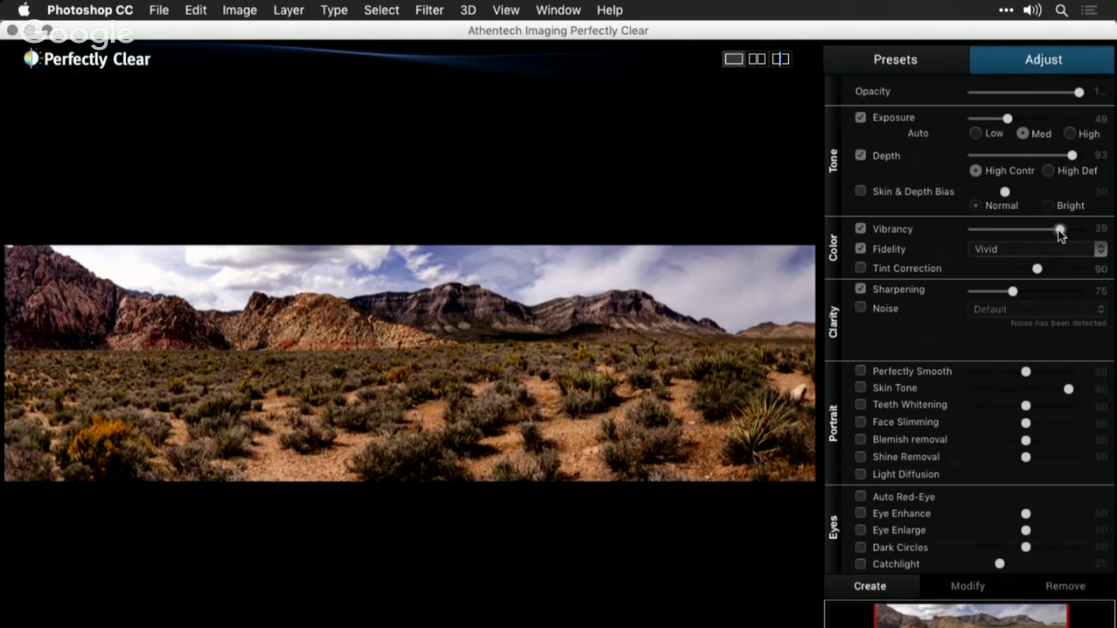
pyautogui.moveTo(1058, 232); pyautogui.dragTo(1001, 231)
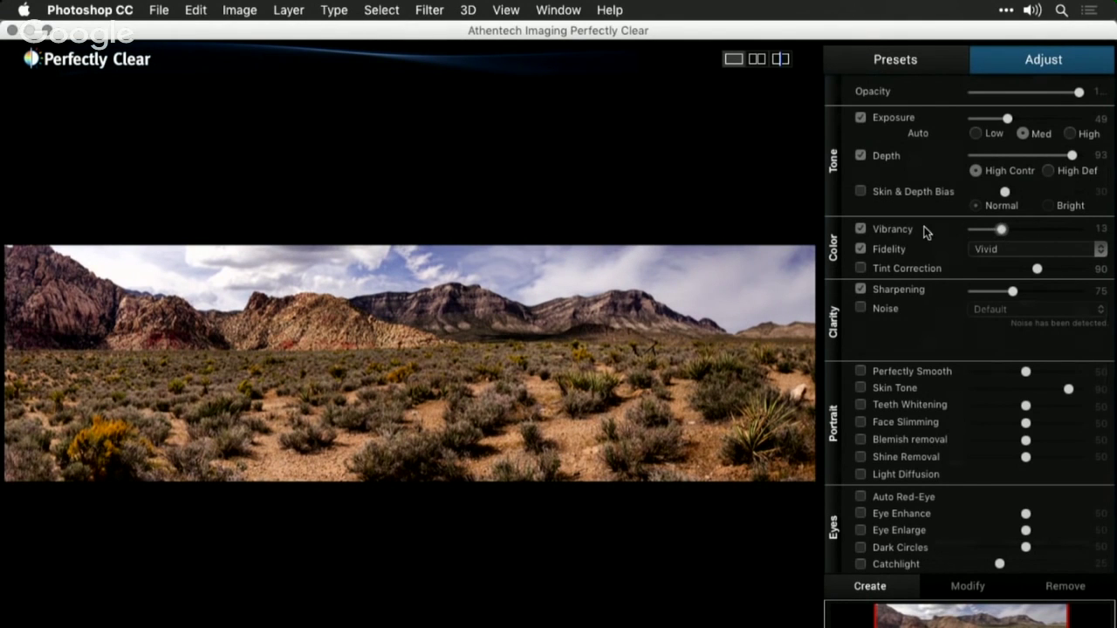
pyautogui.click(986, 249)
pyautogui.click(988, 235)
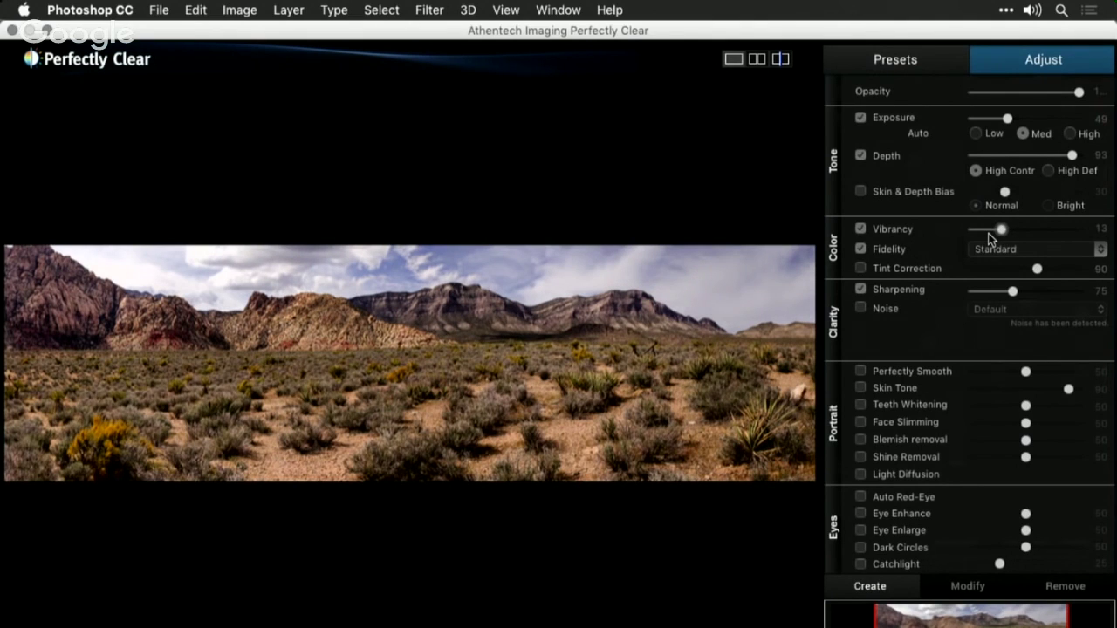
pyautogui.click(1050, 172)
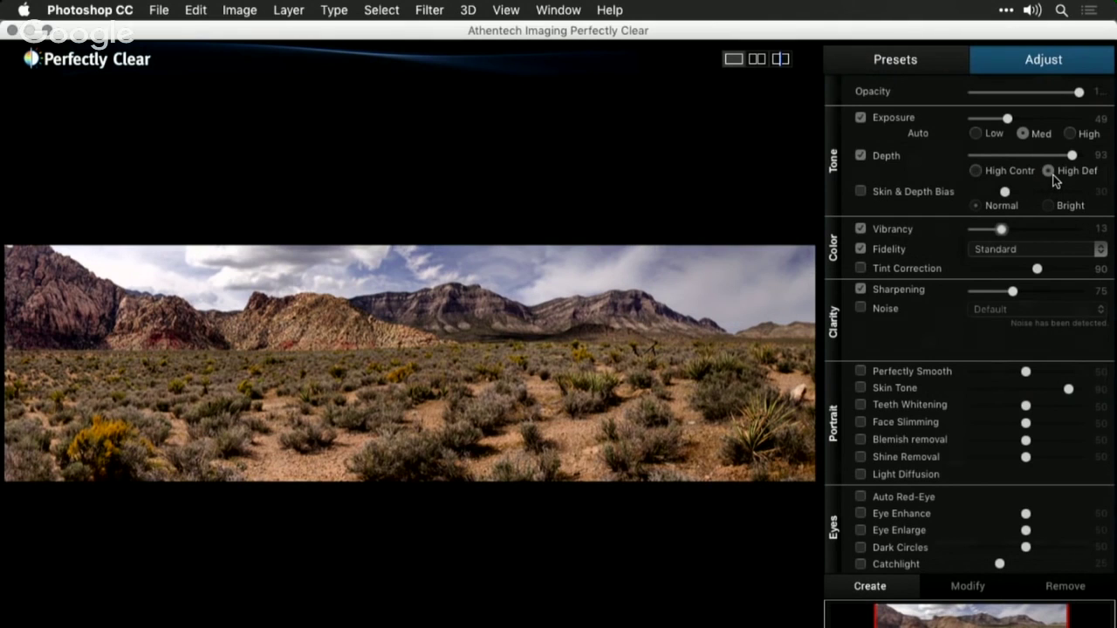
pyautogui.click(1030, 157)
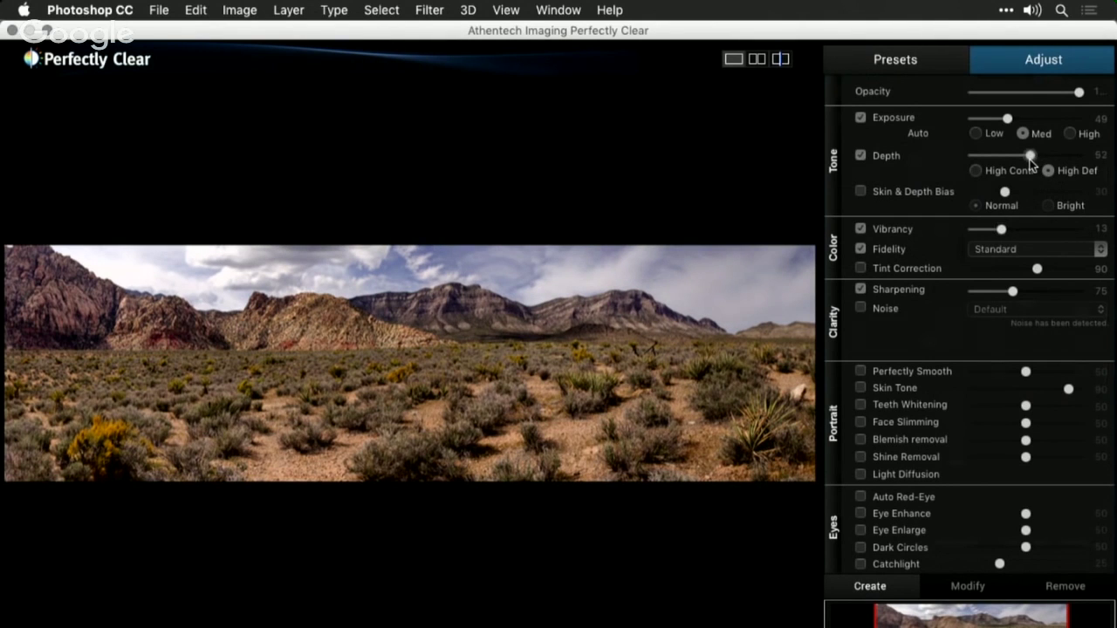
pyautogui.click(540, 208)
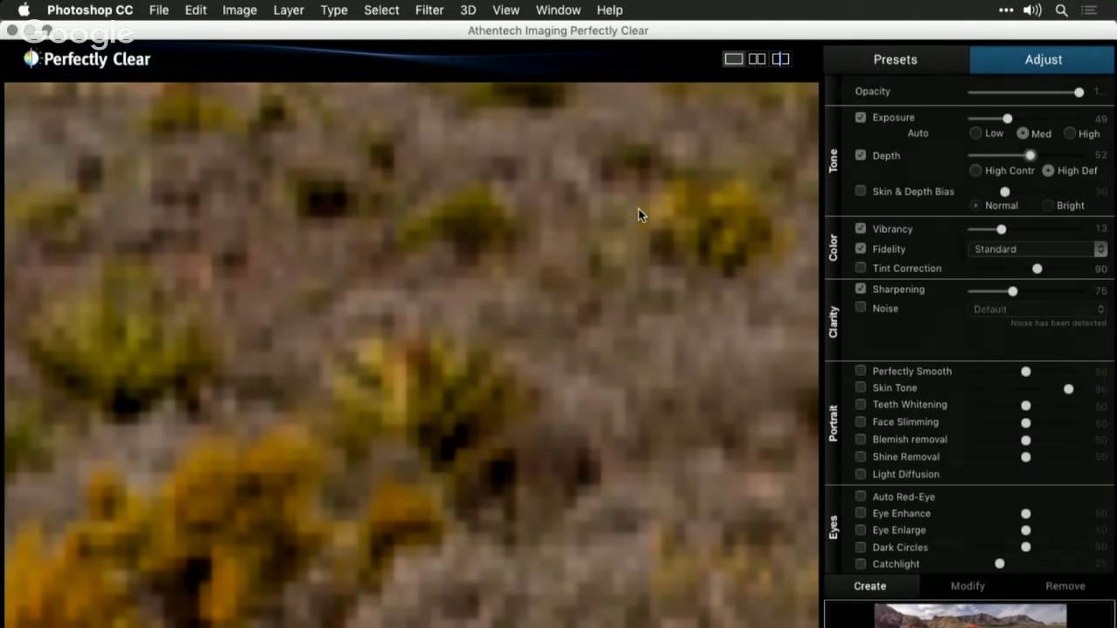
# - Raise Exposure to 75, enable Noise reduction on Default, and apply the filter
pyautogui.click(332, 272)
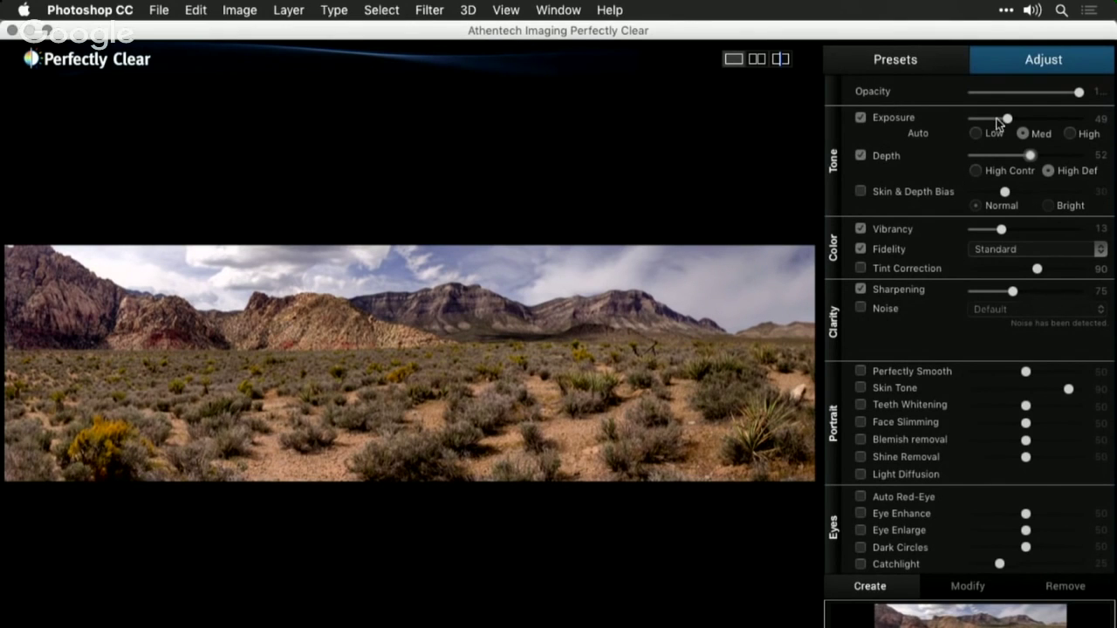
pyautogui.moveTo(1014, 121); pyautogui.dragTo(1026, 123)
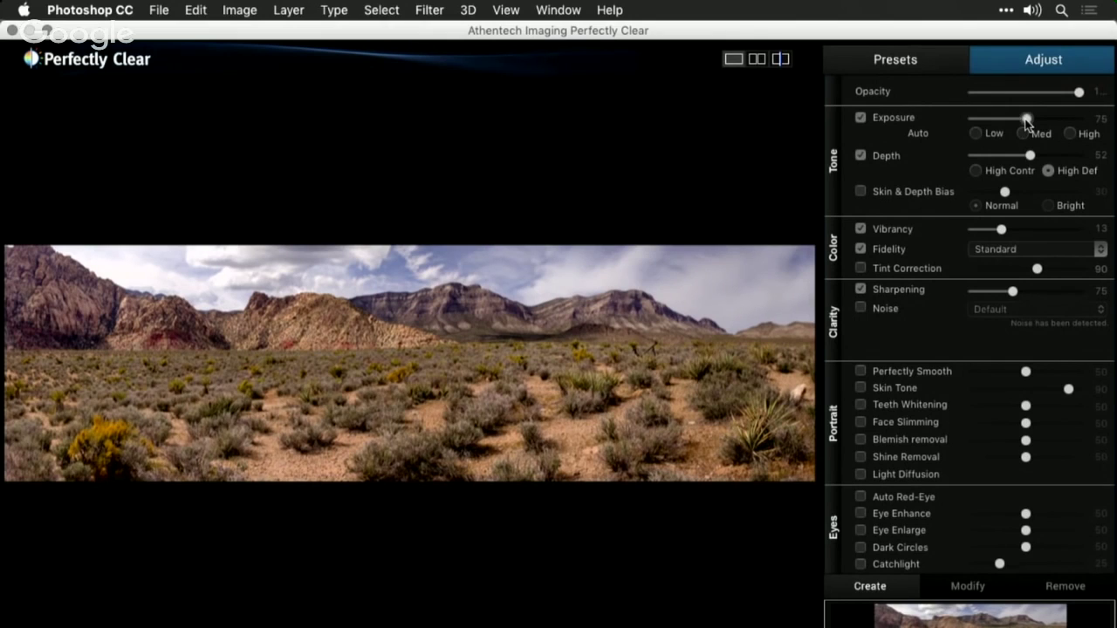
pyautogui.click(862, 309)
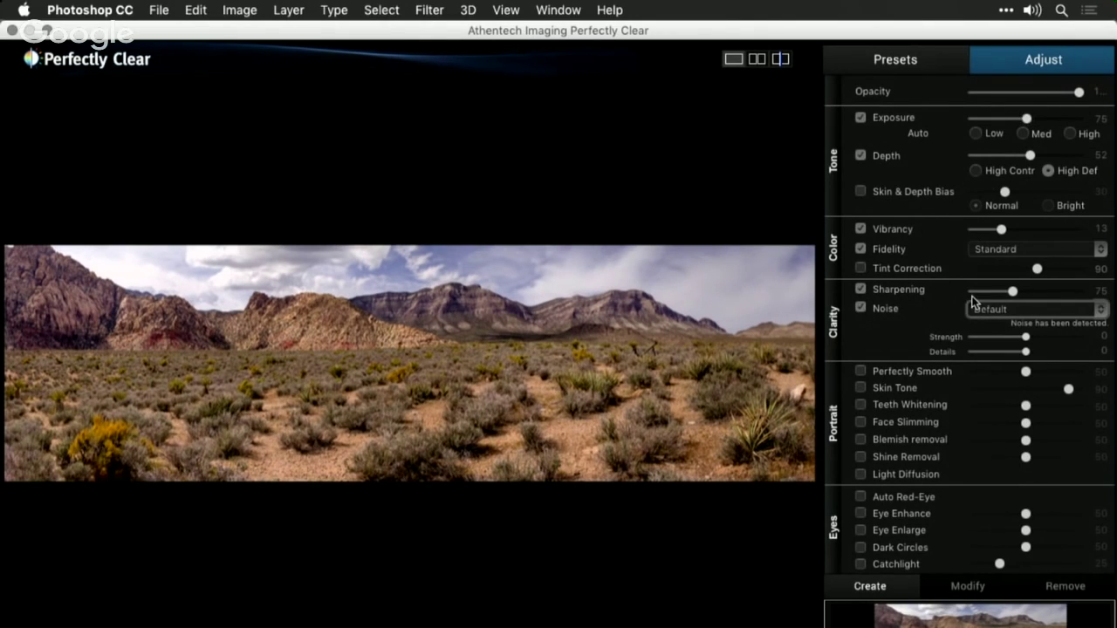
pyautogui.click(996, 309)
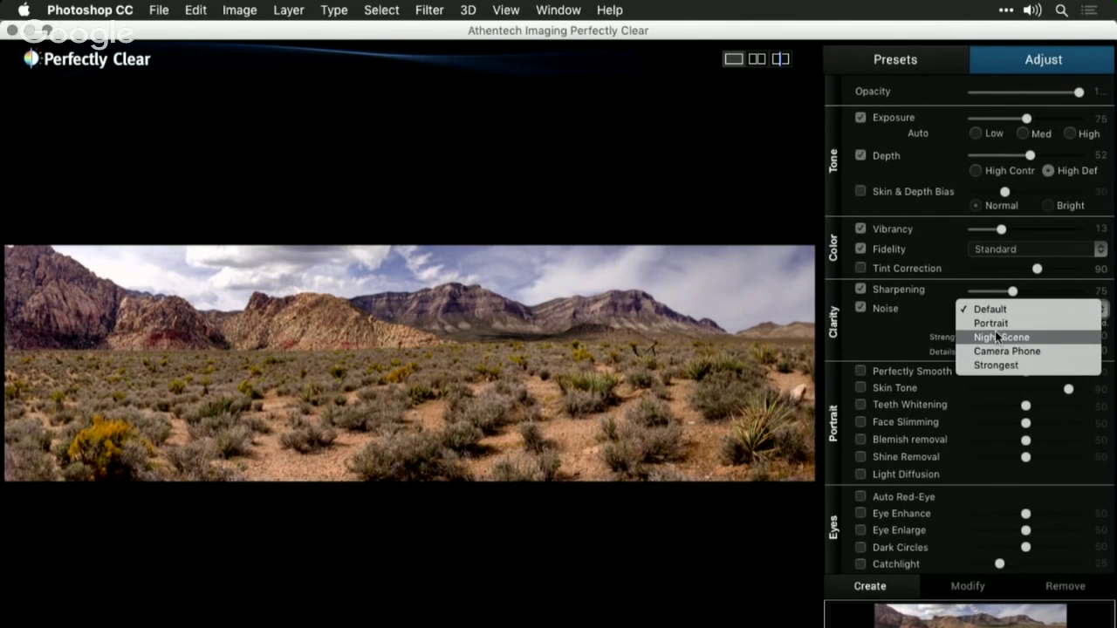
pyautogui.click(994, 310)
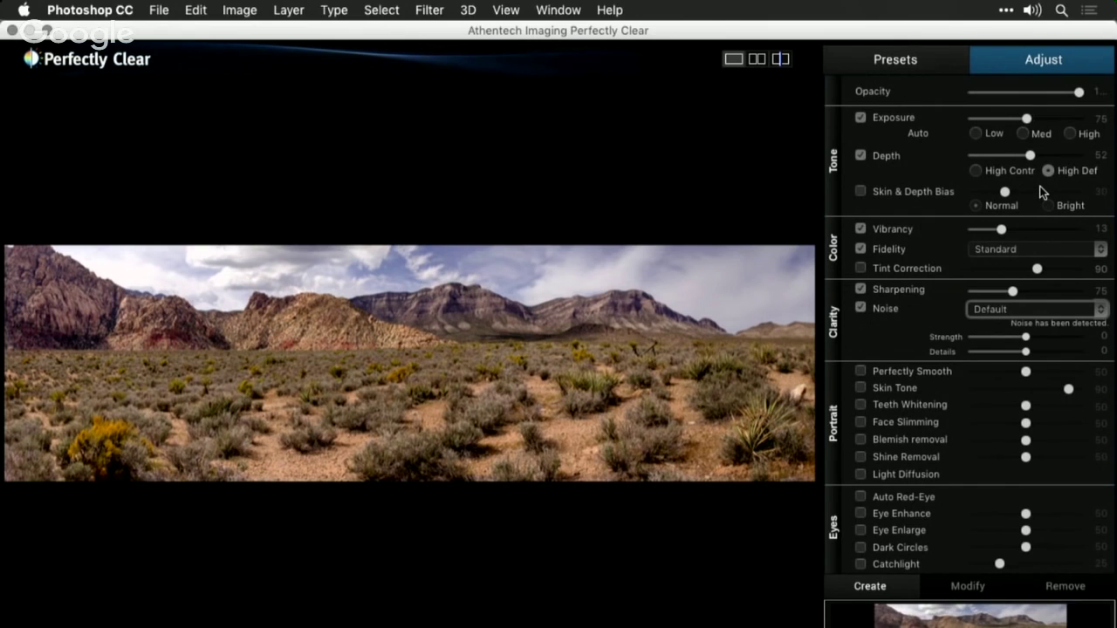
pyautogui.press('Return')
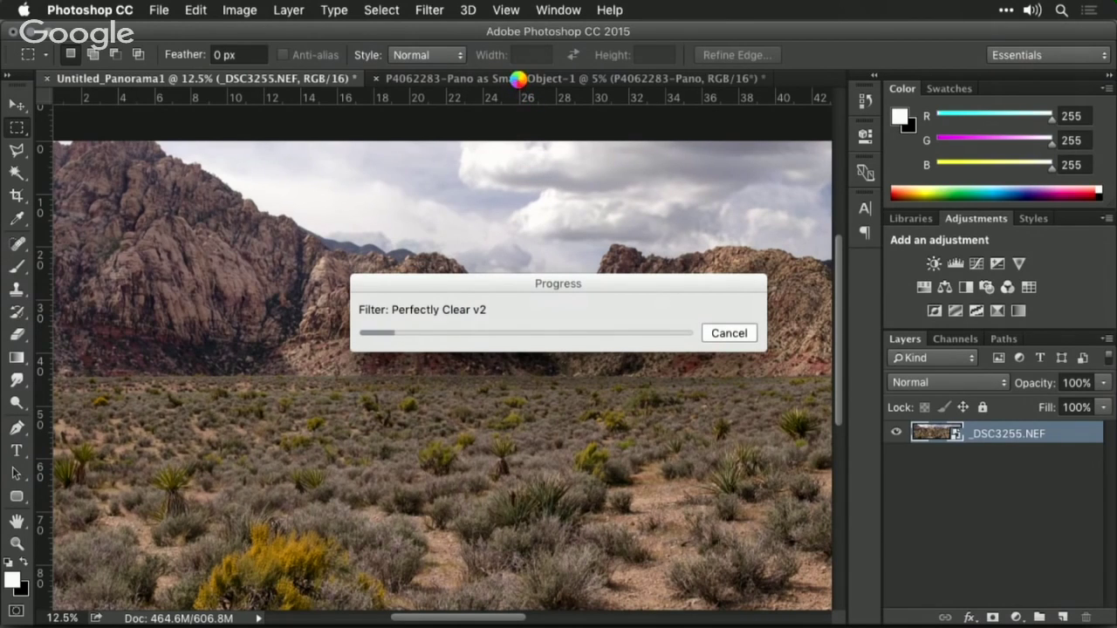
# - Back in Photoshop, toggle the Perfectly Clear smart filter off and on to compare
pyautogui.press('super+Tab')
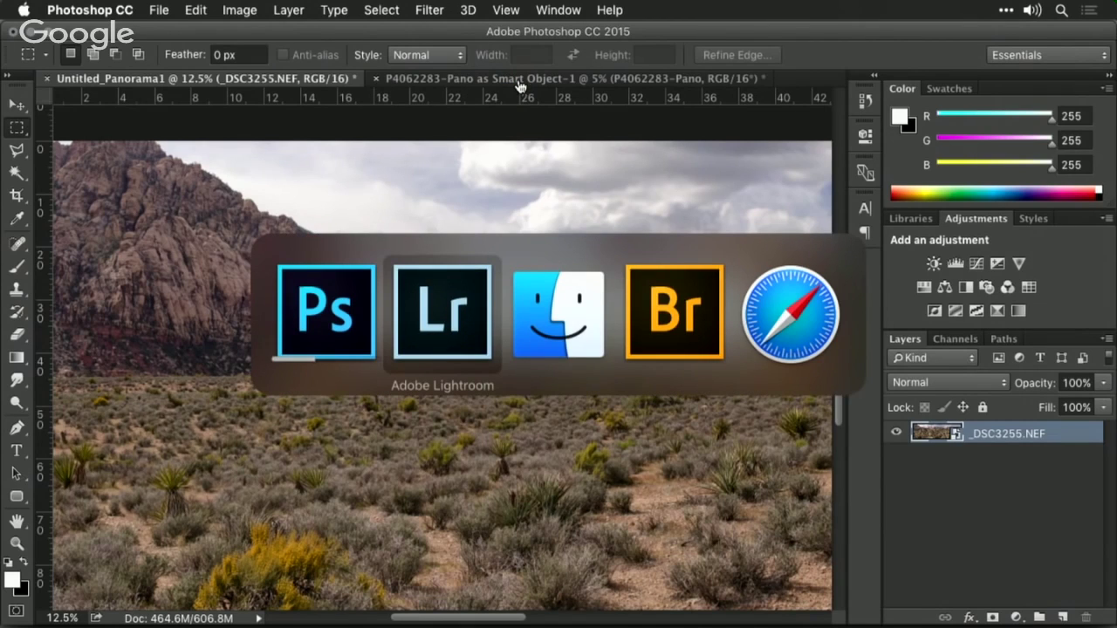
pyautogui.press('super+Tab')
pyautogui.press('super+Tab')
pyautogui.press('super+Tab')
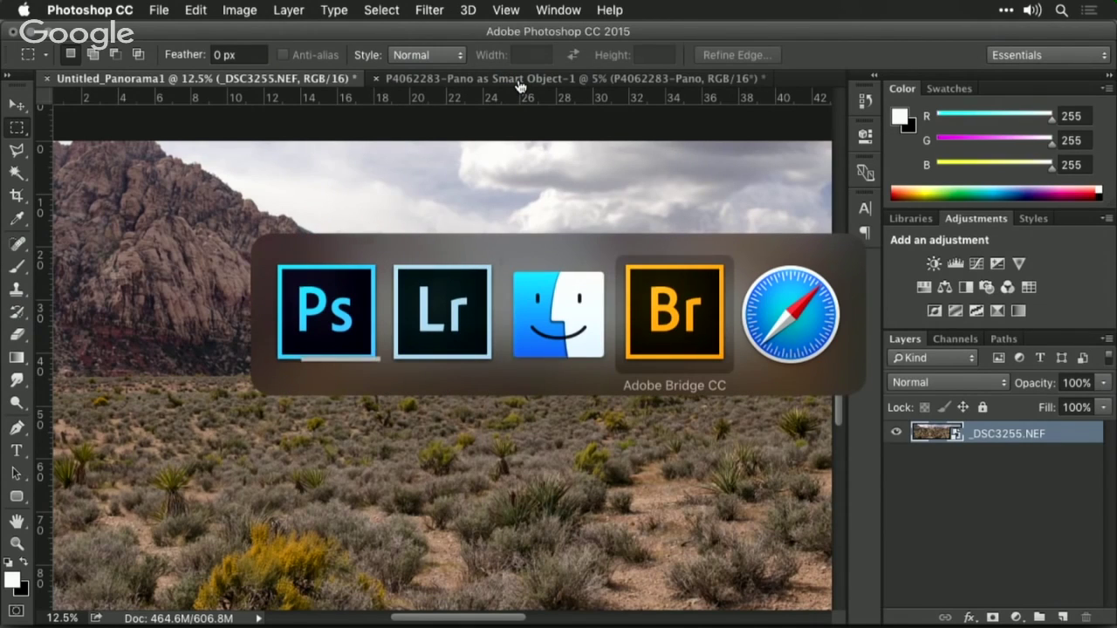
pyautogui.press('super+Tab')
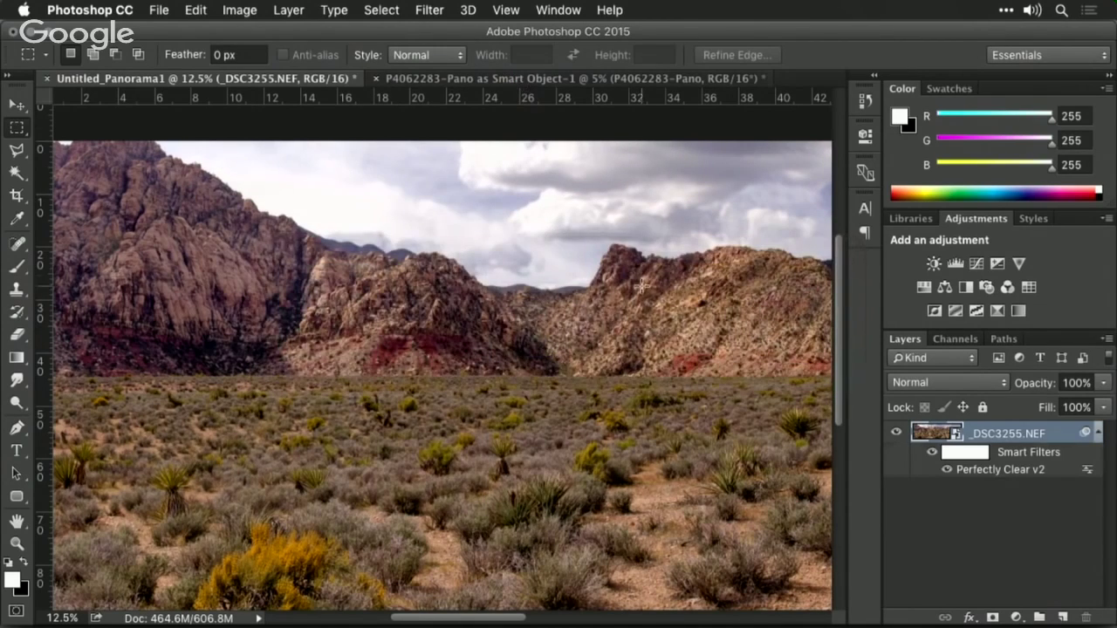
pyautogui.click(929, 454)
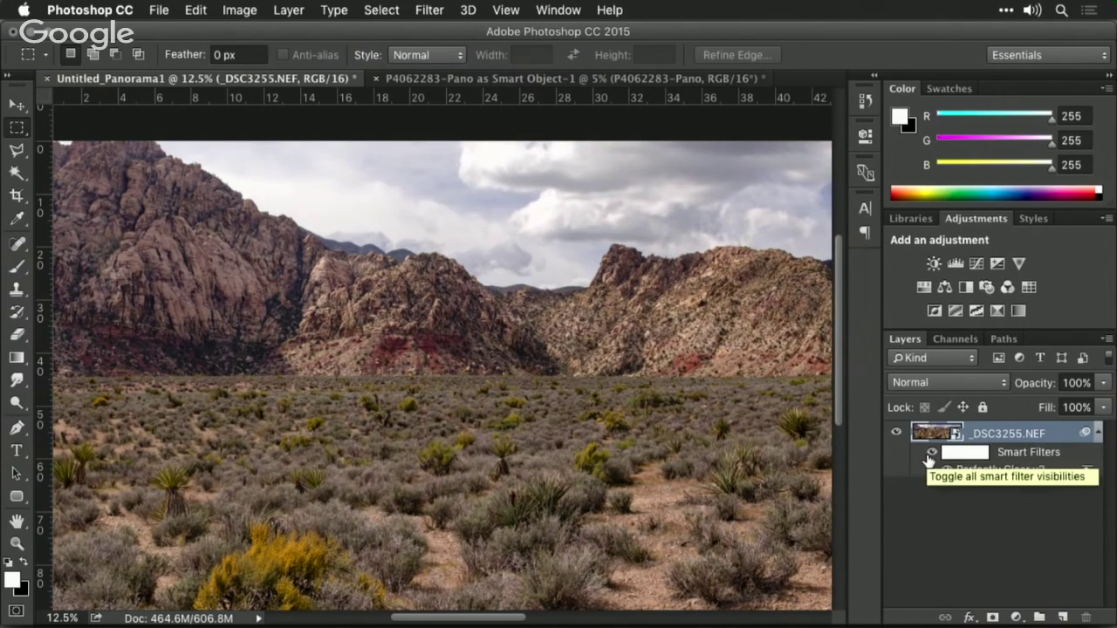
pyautogui.click(930, 454)
pyautogui.moveTo(840, 403); pyautogui.dragTo(840, 369)
pyautogui.hscroll(4, 649, 403)
pyautogui.hscroll(6, 649, 404)
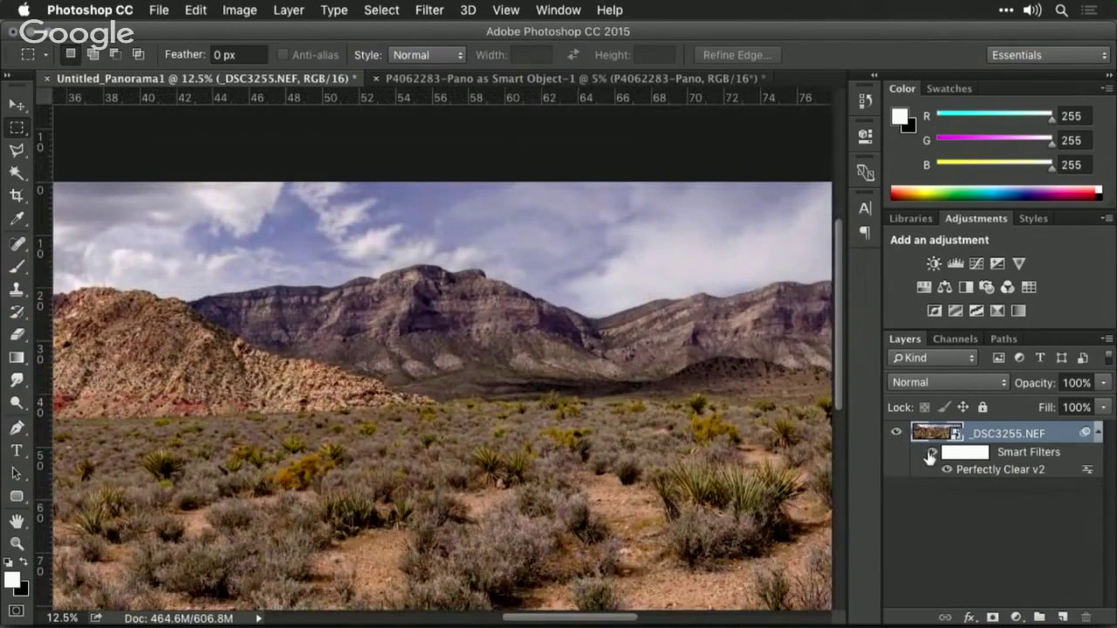
pyautogui.click(931, 453)
pyautogui.click(931, 453)
pyautogui.click(932, 456)
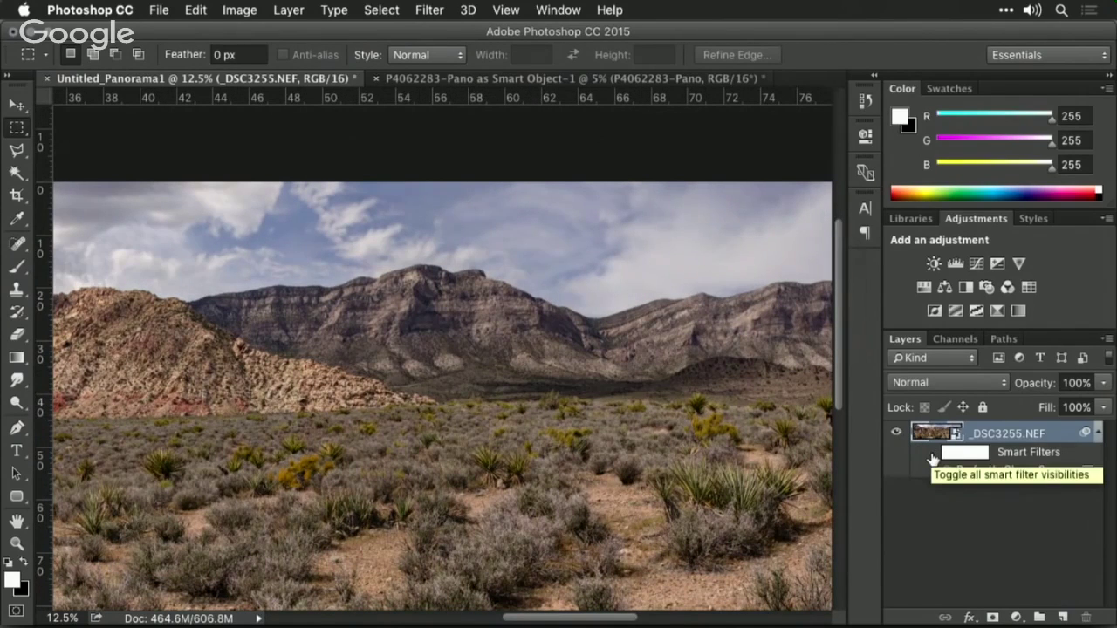
pyautogui.click(932, 455)
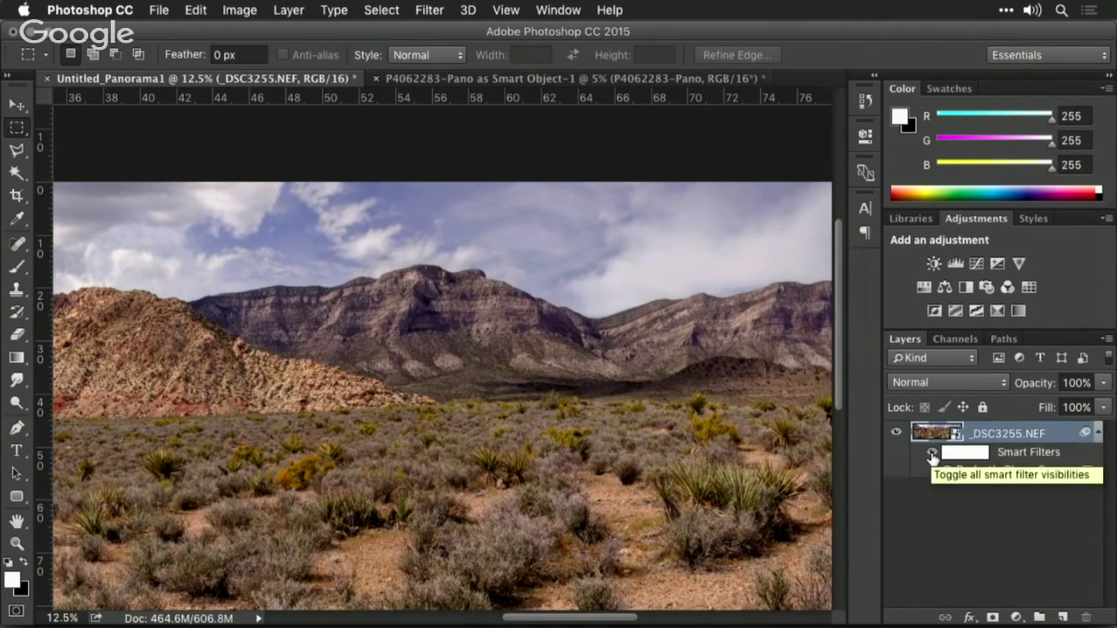
# - Fit the panorama in the window and switch to the P4062283-Pano as Smart Object-1 document
pyautogui.press('super+minus')
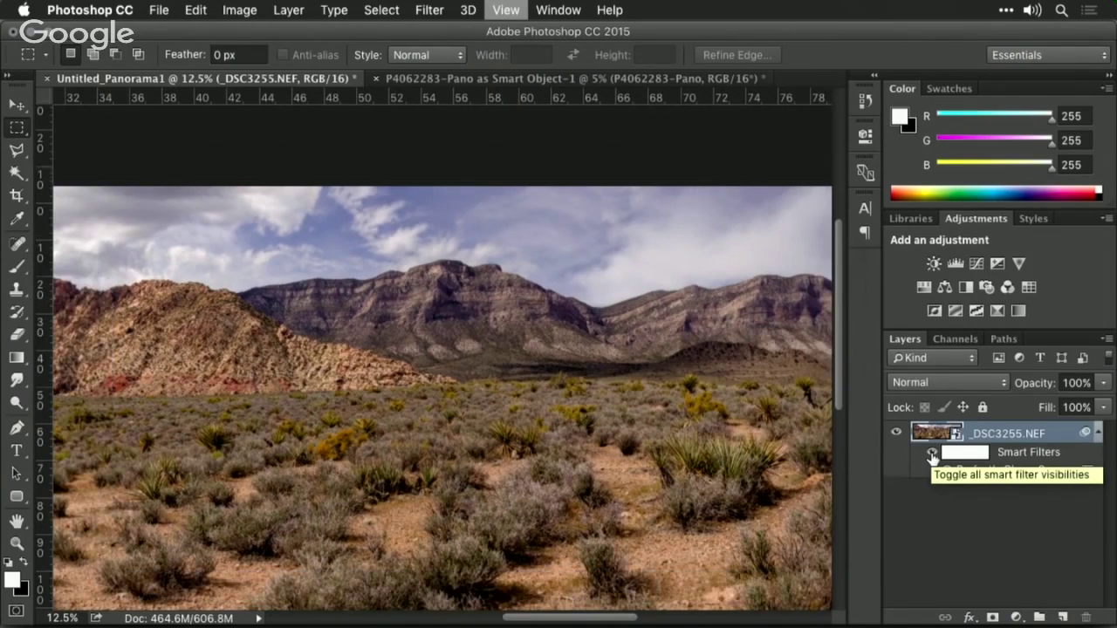
pyautogui.press('super+0')
pyautogui.click(596, 79)
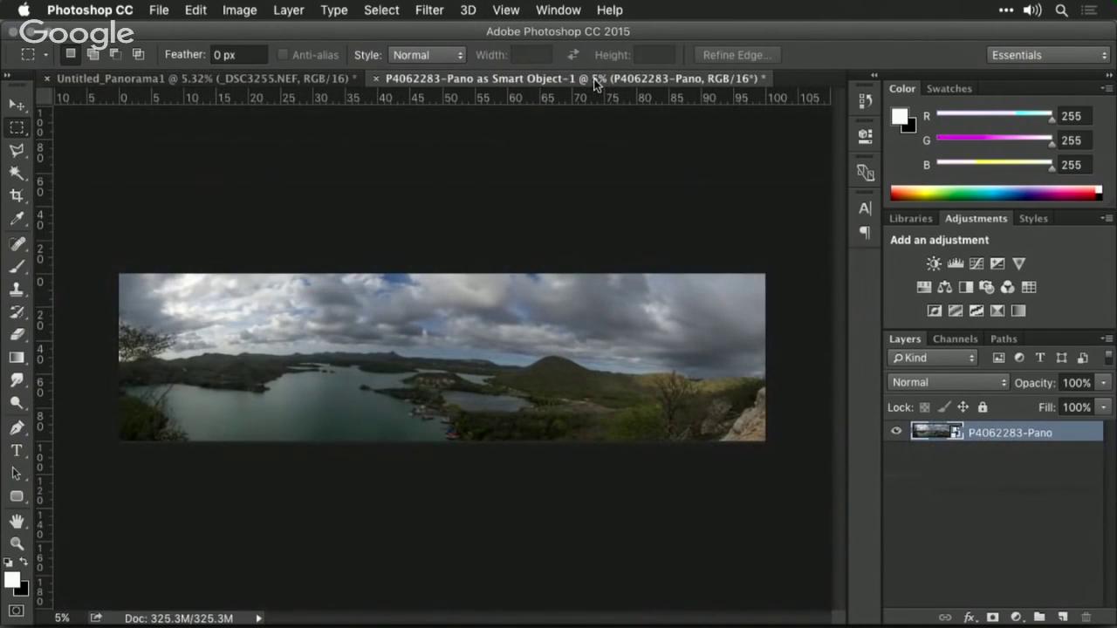
pyautogui.click(664, 615)
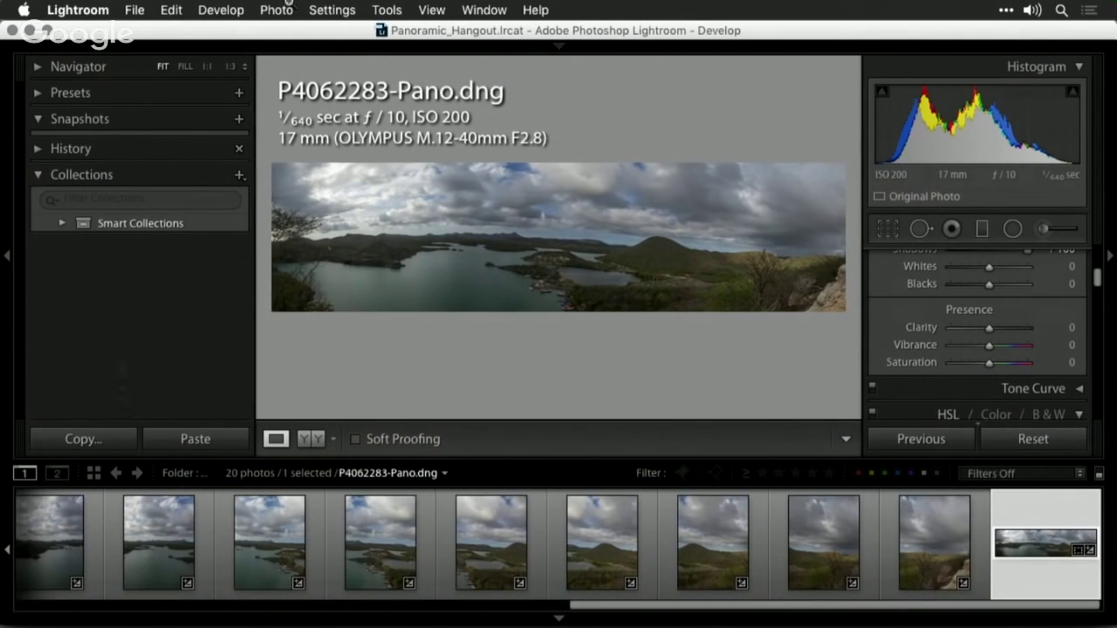
pyautogui.click(278, 9)
pyautogui.moveTo(310, 103)
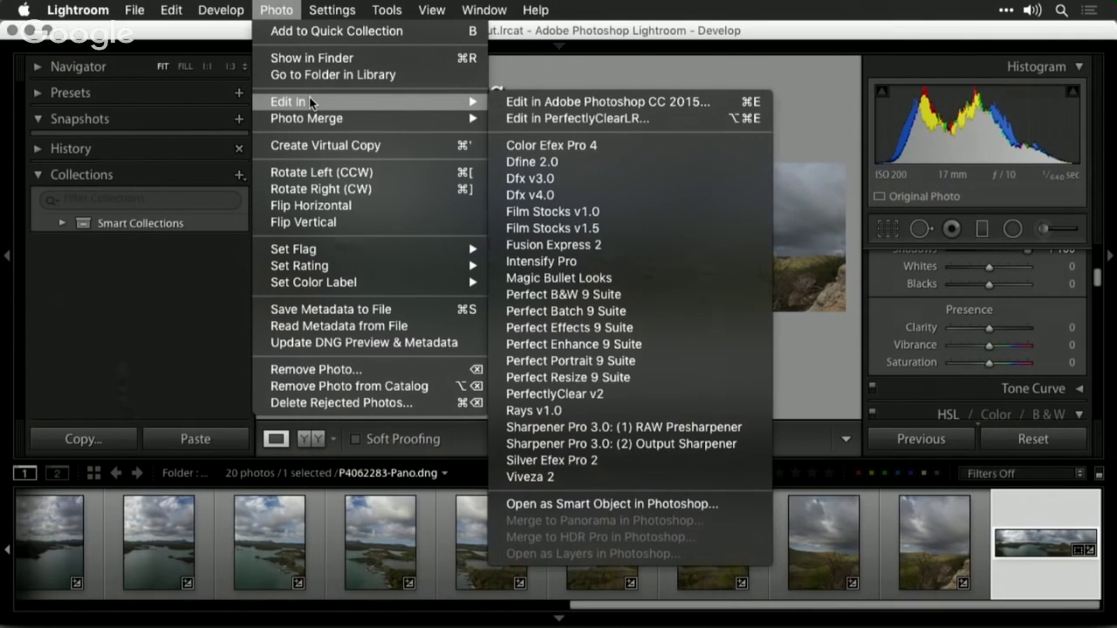
pyautogui.click(839, 386)
pyautogui.press('super+Tab')
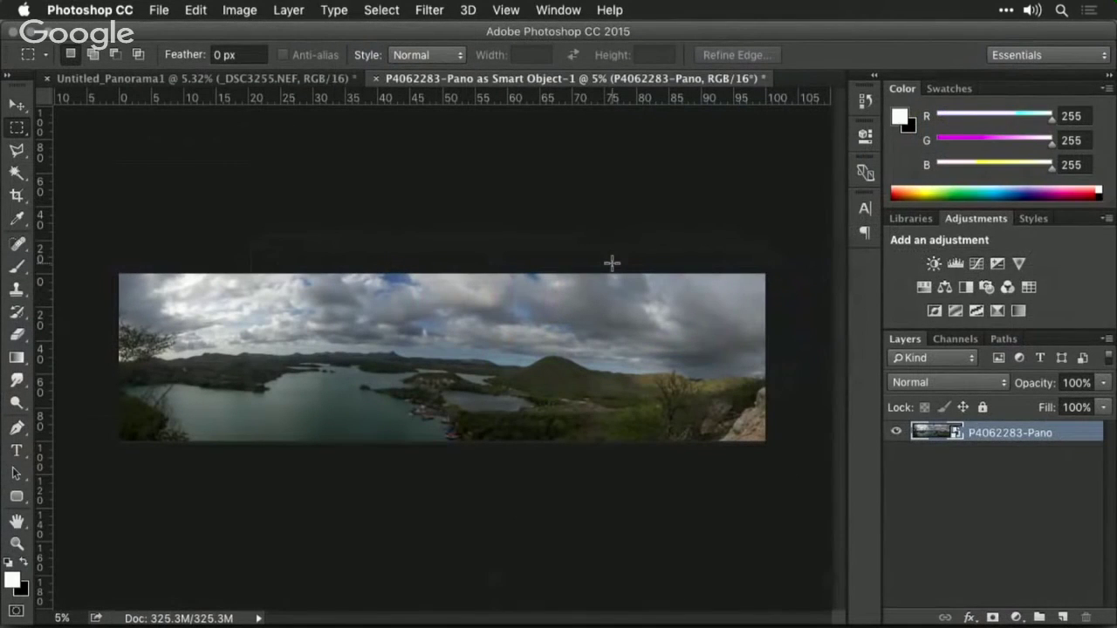
# - Launch Adaptive Wide Angle and draw a constraint line along the lake panorama's horizon
pyautogui.click(431, 10)
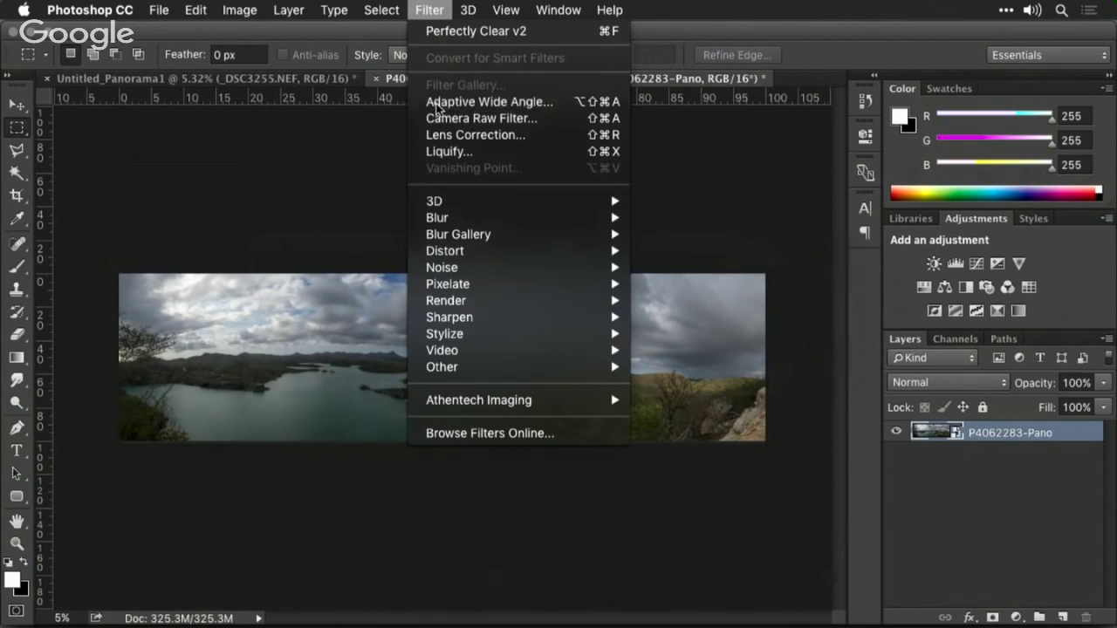
pyautogui.click(438, 103)
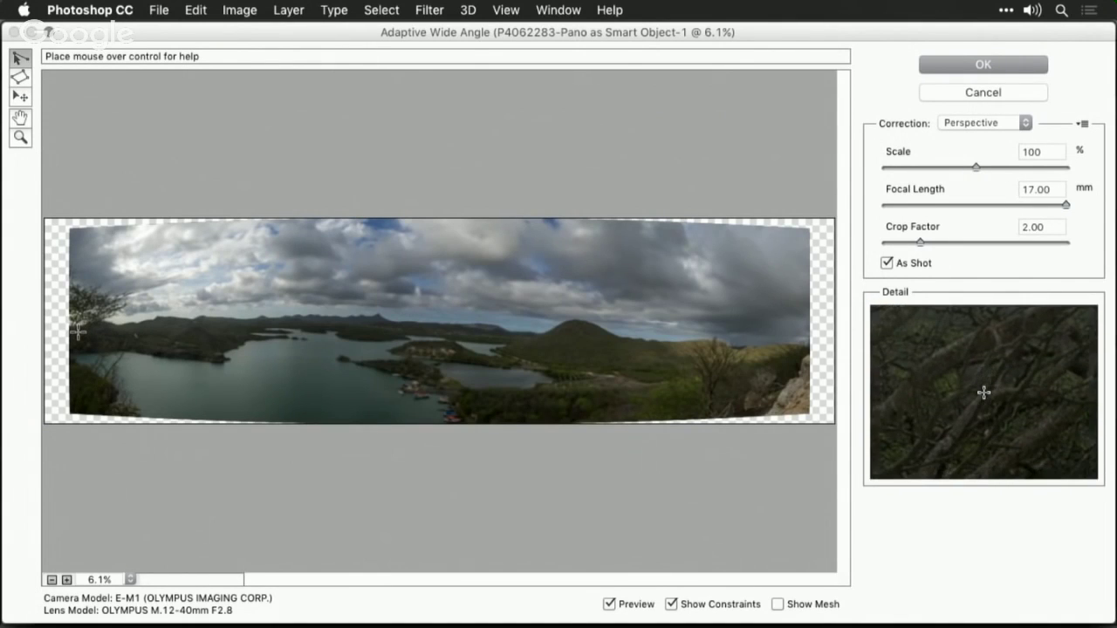
pyautogui.click(78, 332)
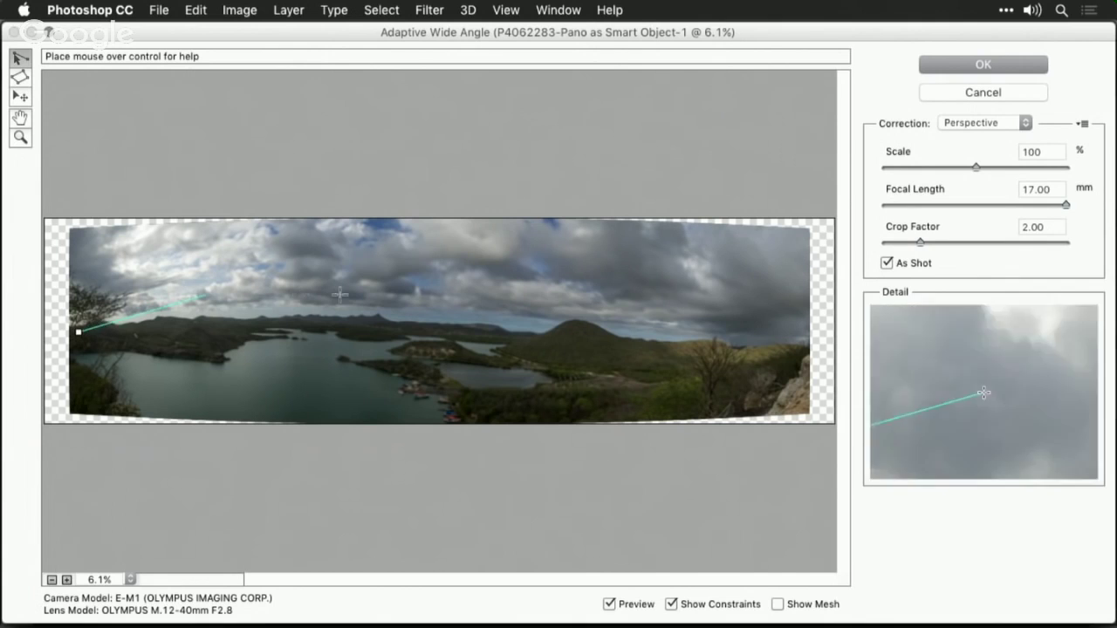
pyautogui.click(792, 348)
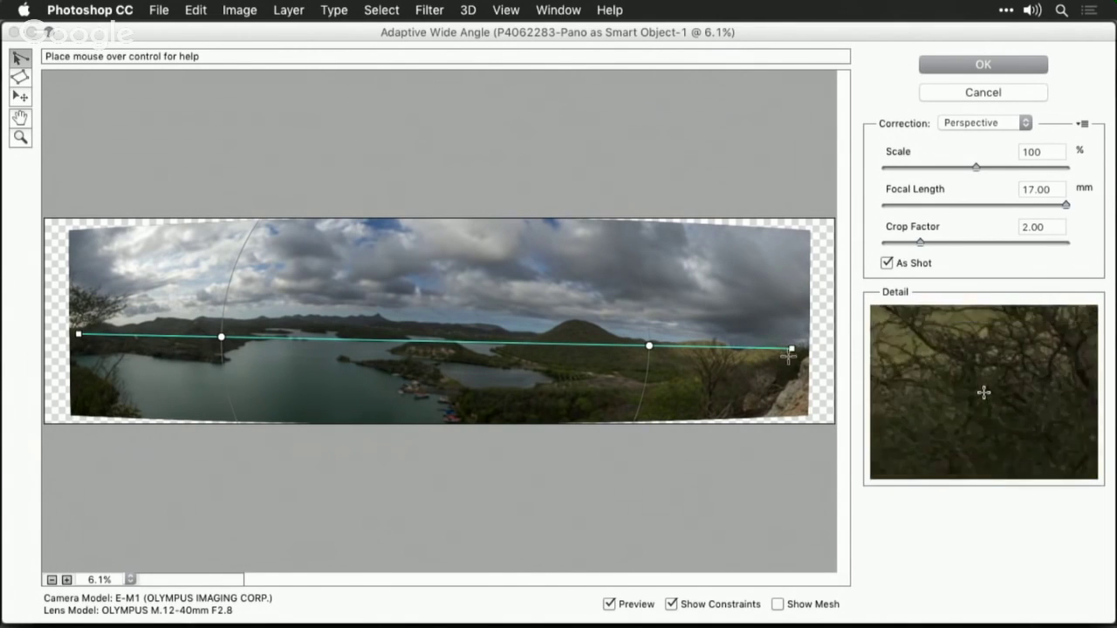
pyautogui.moveTo(792, 348)
pyautogui.mouseDown()
pyautogui.moveTo(553, 326)
pyautogui.moveTo(751, 351)
pyautogui.moveTo(778, 340)
pyautogui.mouseUp()
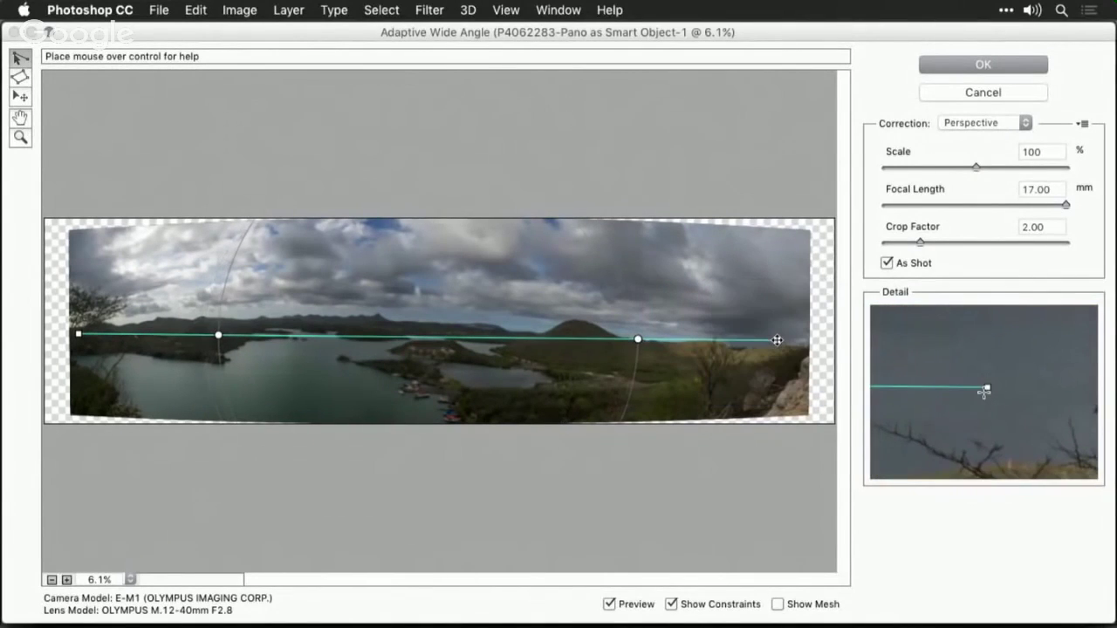
pyautogui.keyDown('shift'); pyautogui.click(539, 338); pyautogui.keyUp('shift')
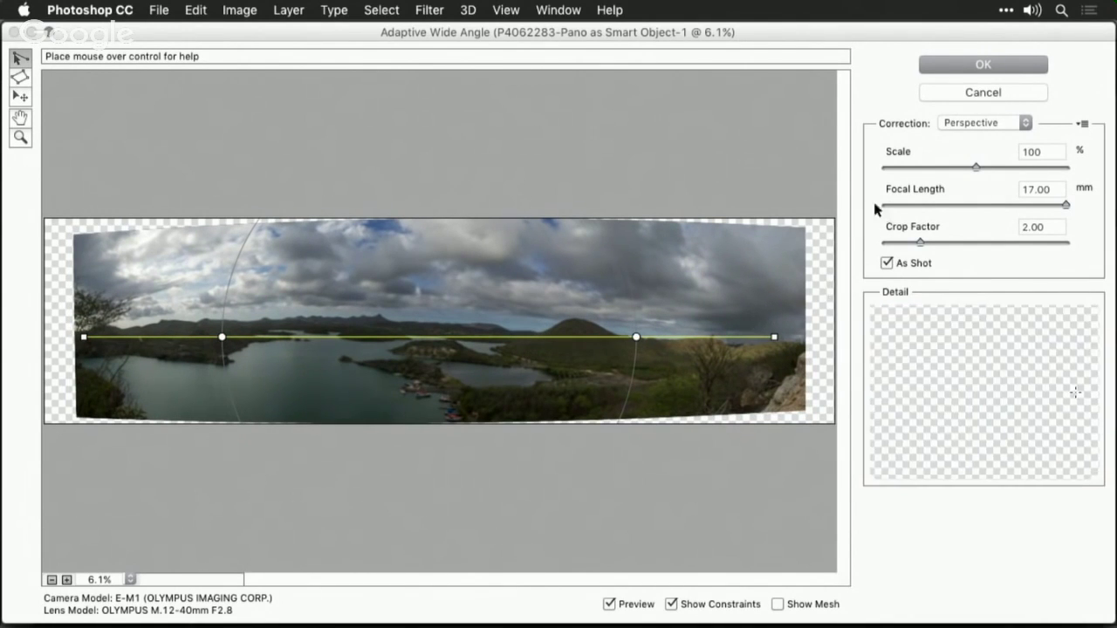
pyautogui.click(974, 124)
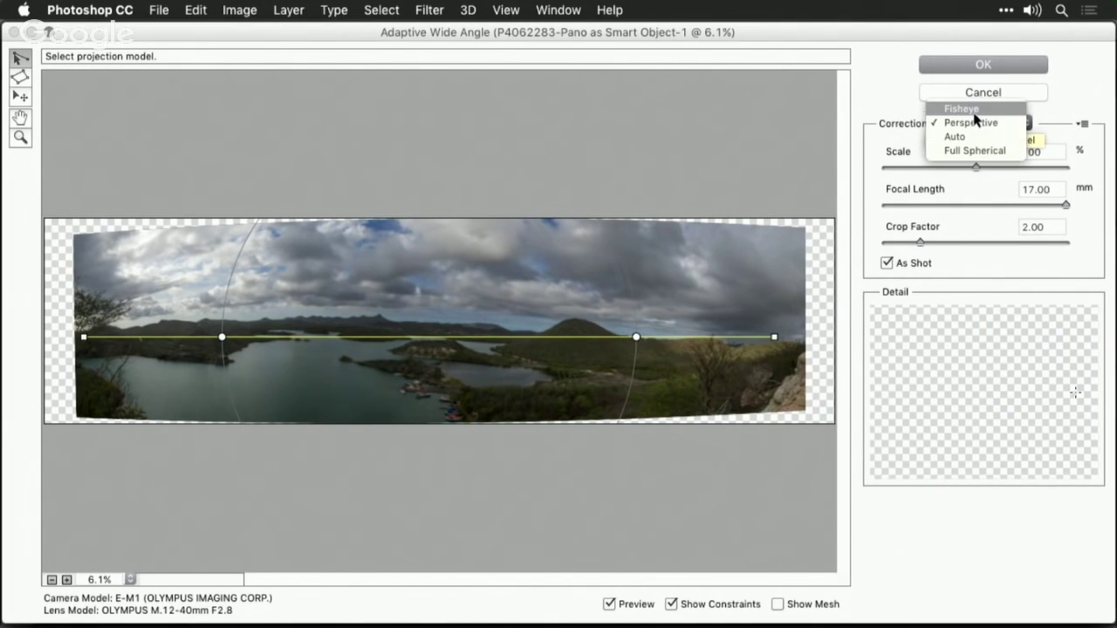
# - Set Correction to Fisheye and reshape the horizon constraint, dismissing the calibration warnings
pyautogui.click(970, 110)
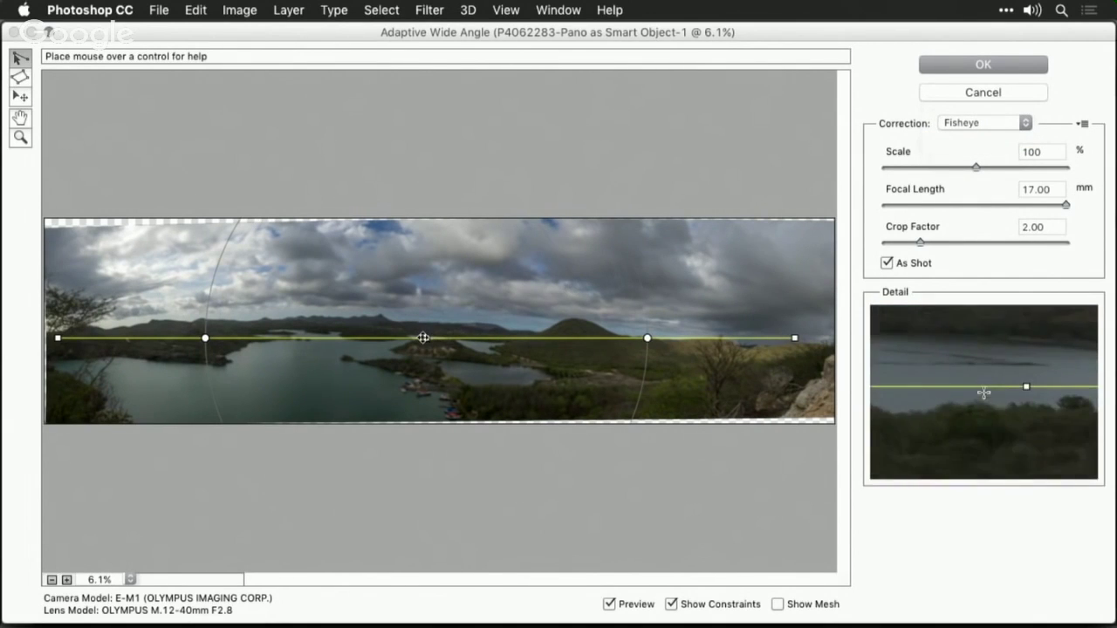
pyautogui.moveTo(424, 336); pyautogui.dragTo(425, 325)
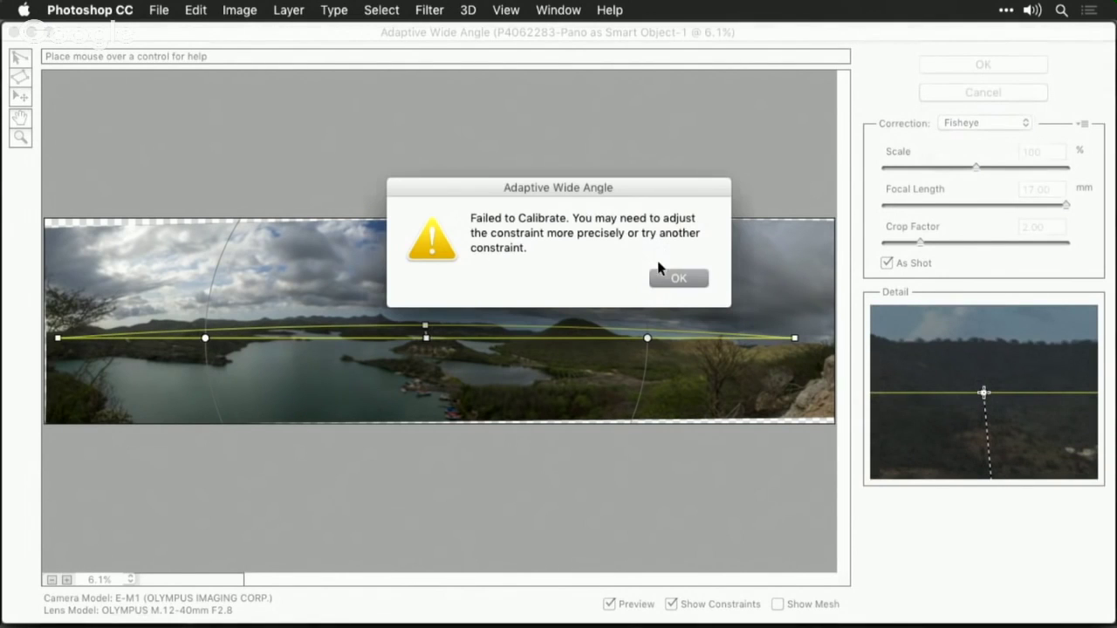
pyautogui.click(674, 280)
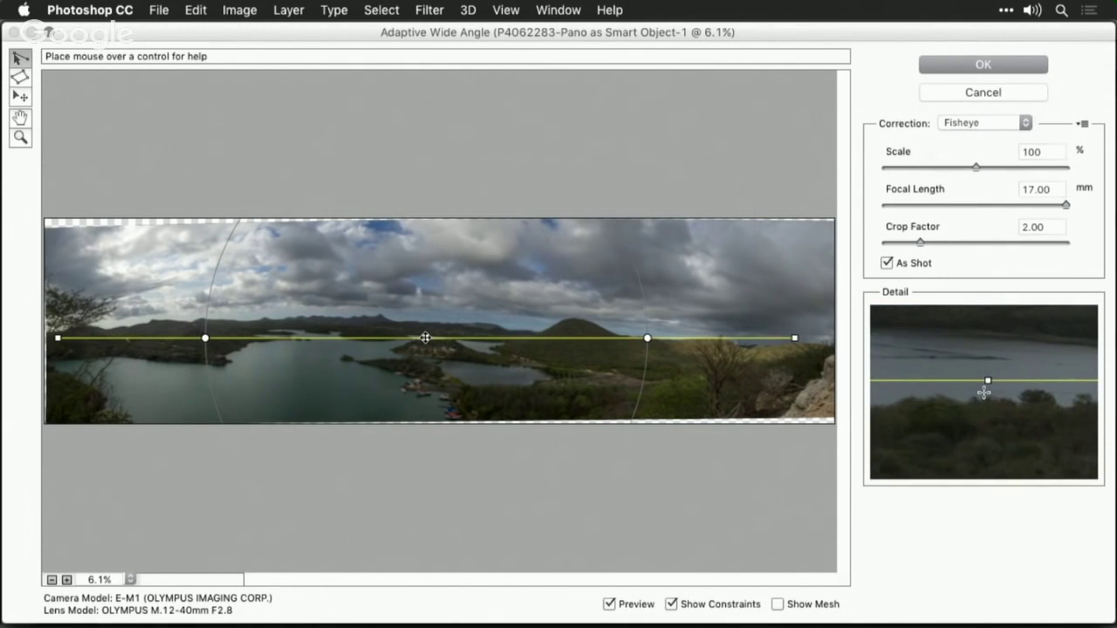
pyautogui.moveTo(425, 338); pyautogui.dragTo(425, 327)
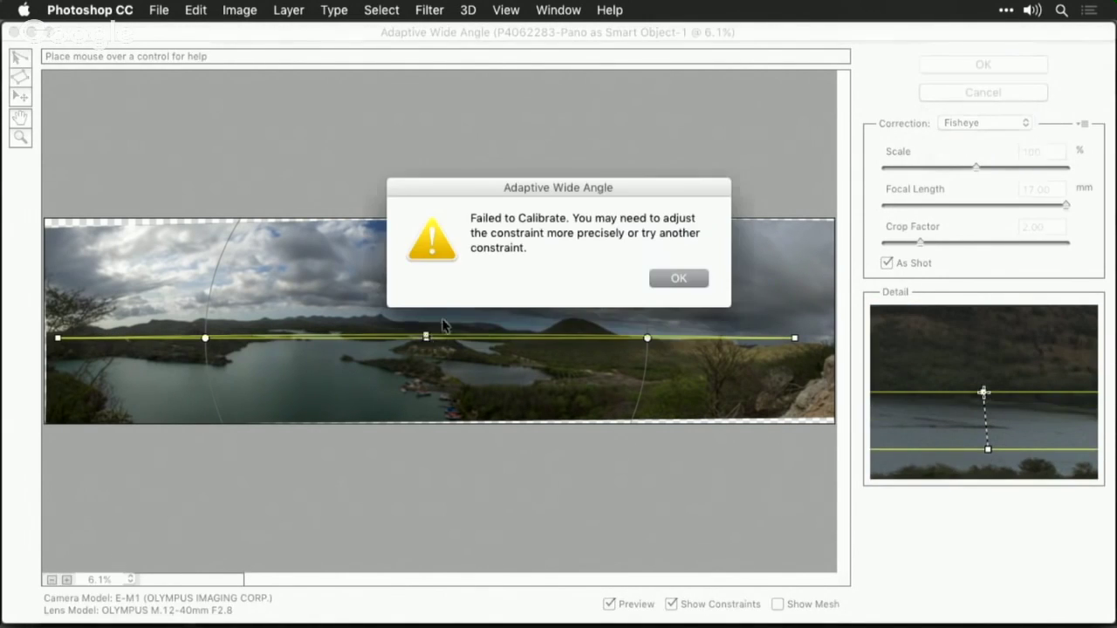
pyautogui.click(678, 280)
pyautogui.moveTo(794, 338); pyautogui.dragTo(810, 341)
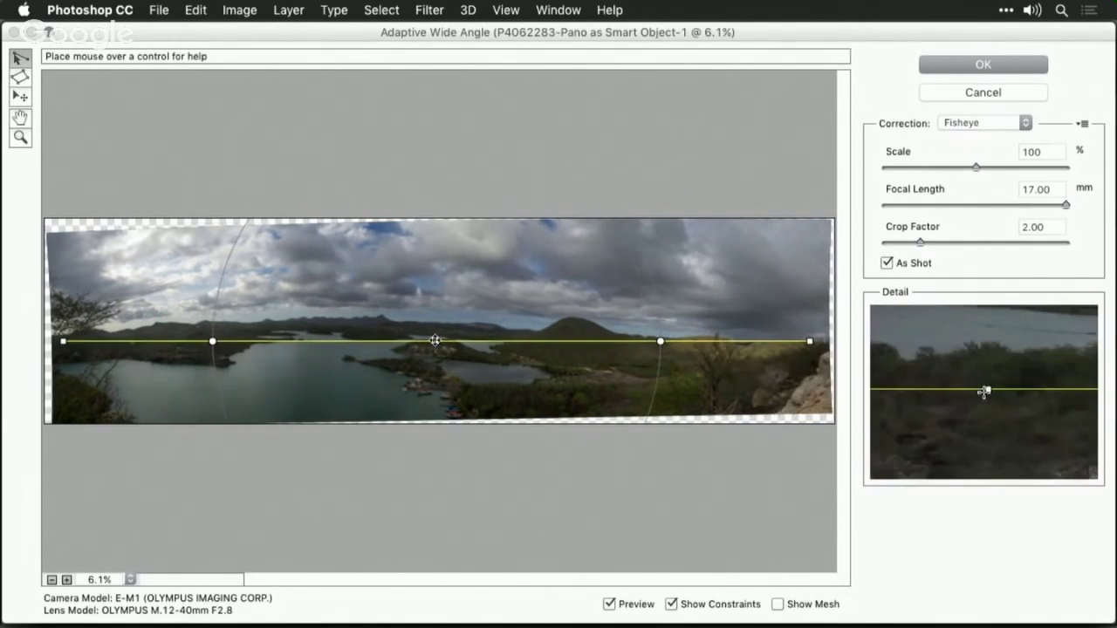
pyautogui.moveTo(434, 340); pyautogui.dragTo(427, 341)
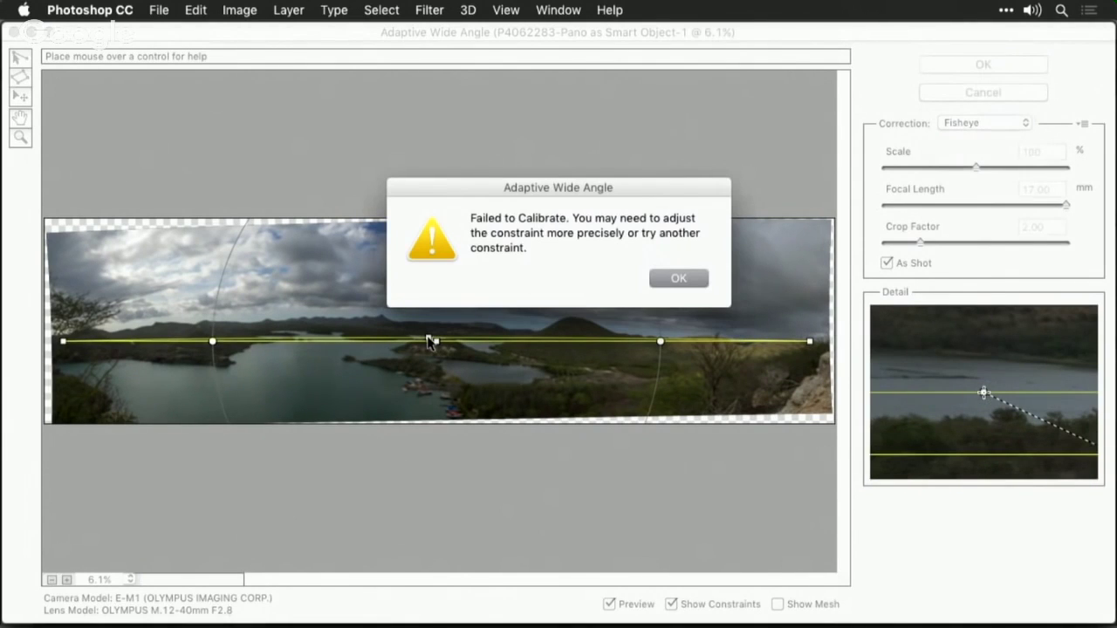
# - Make the horizon constraint horizontal and apply the Adaptive Wide Angle correction
pyautogui.press('Return')
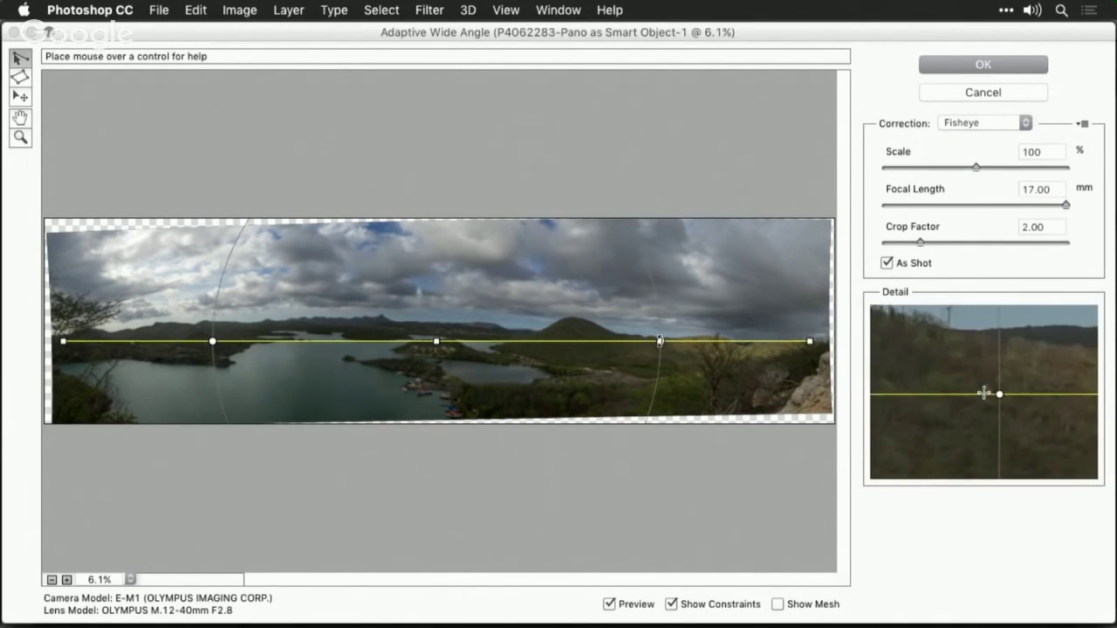
pyautogui.moveTo(660, 341)
pyautogui.moveTo(660, 341); pyautogui.dragTo(658, 341)
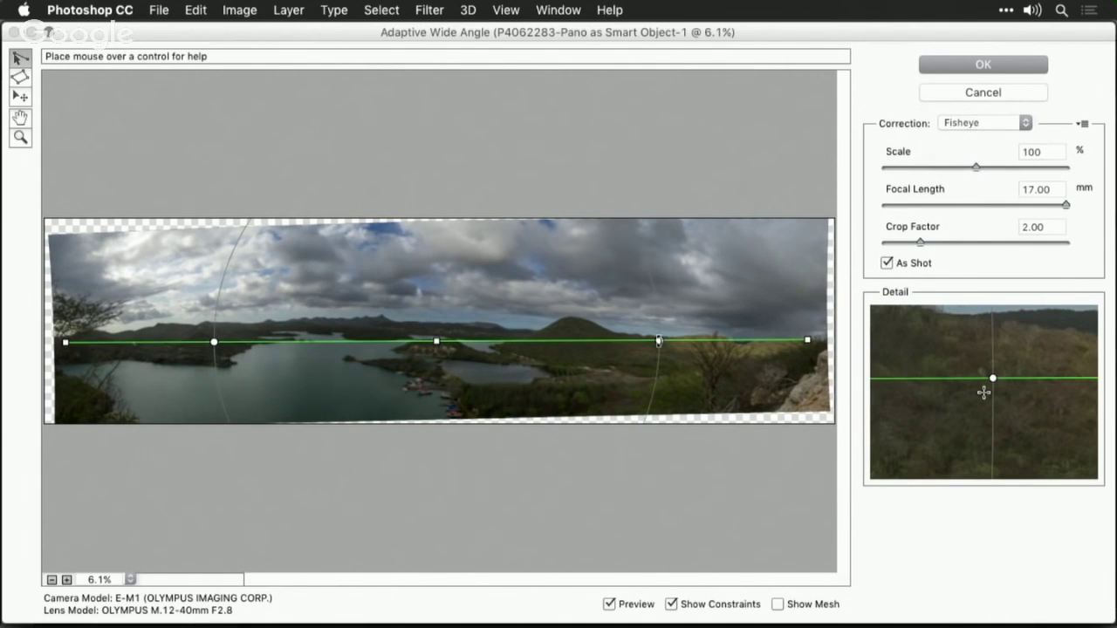
pyautogui.press('Return')
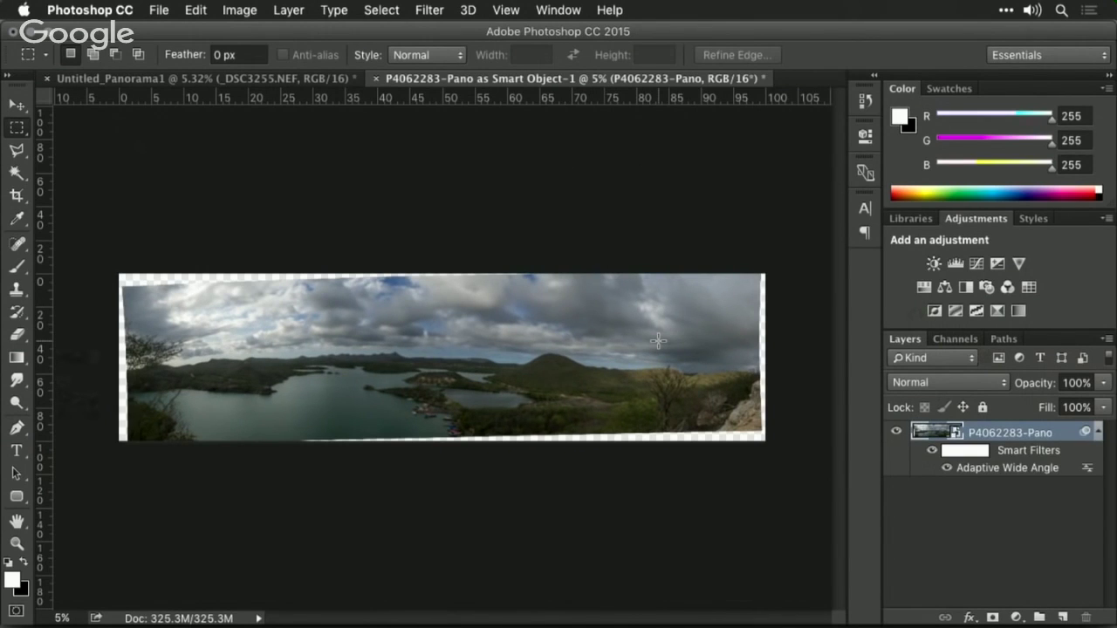
# - Crop the lake panorama with all four edges inside the transparent borders and commit
pyautogui.press('c')
pyautogui.moveTo(591, 436); pyautogui.dragTo(297, 279)
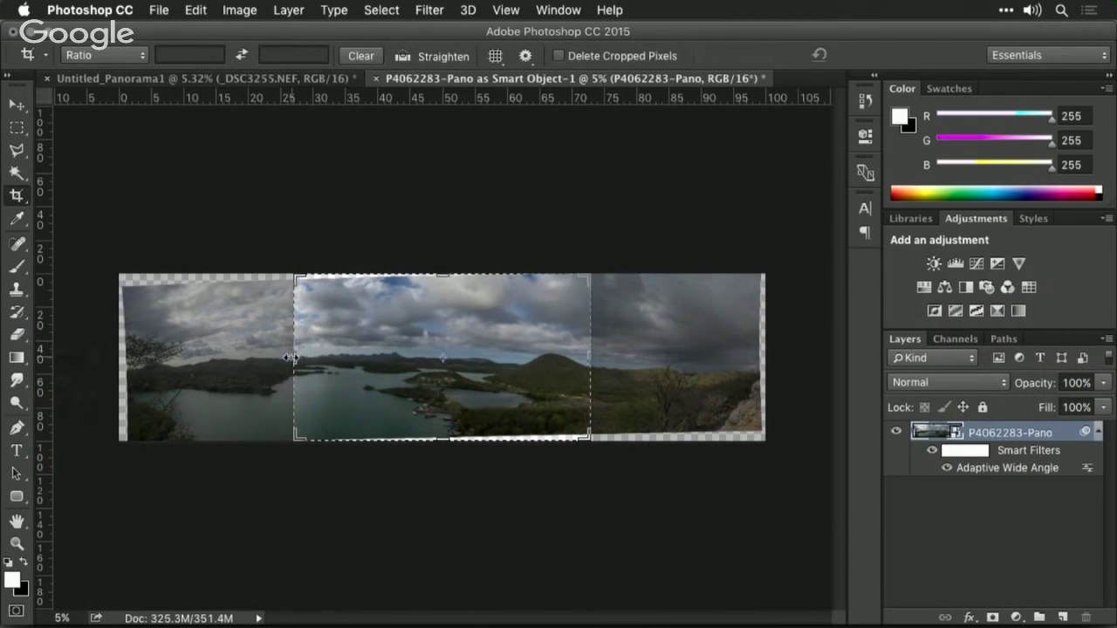
pyautogui.moveTo(294, 357); pyautogui.dragTo(130, 360)
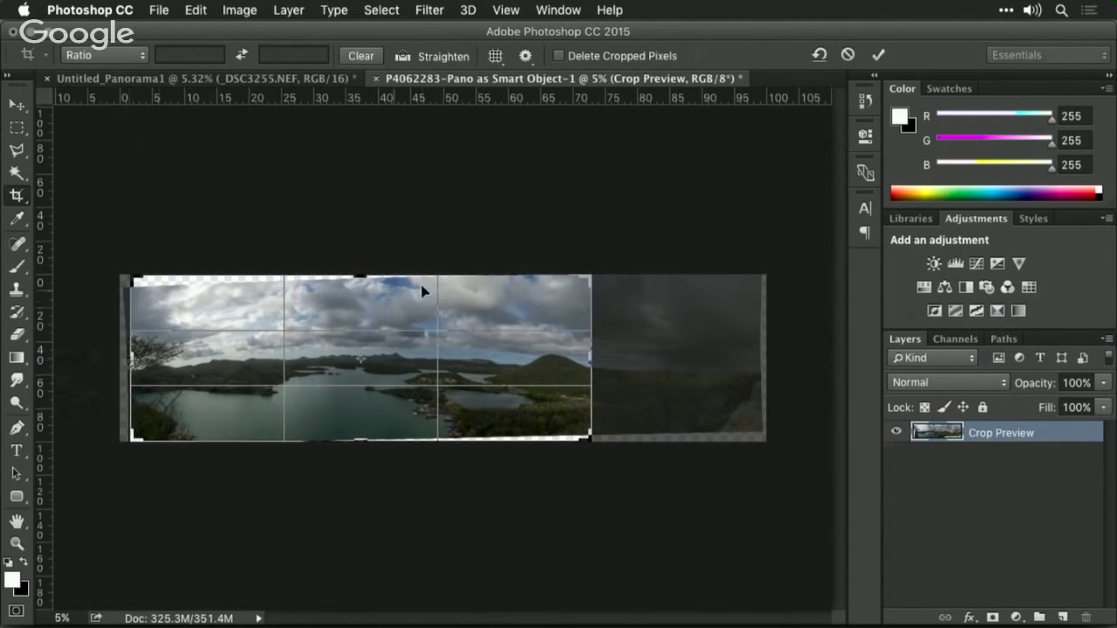
pyautogui.moveTo(360, 272); pyautogui.dragTo(360, 288)
pyautogui.moveTo(588, 364); pyautogui.dragTo(755, 350)
pyautogui.moveTo(443, 441); pyautogui.dragTo(445, 429)
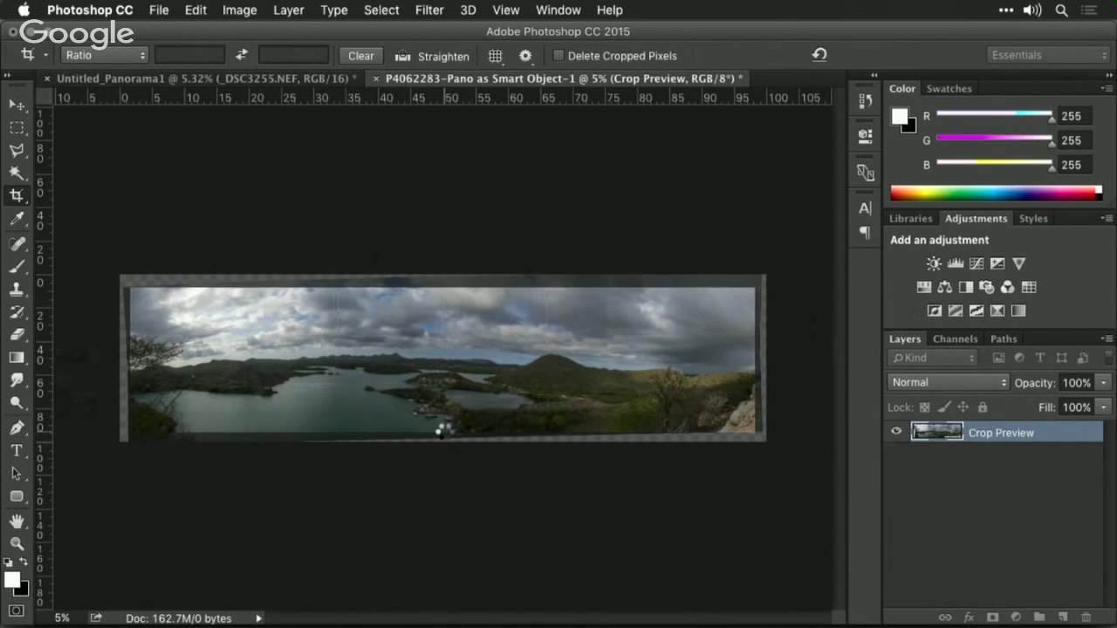
pyautogui.press('Return')
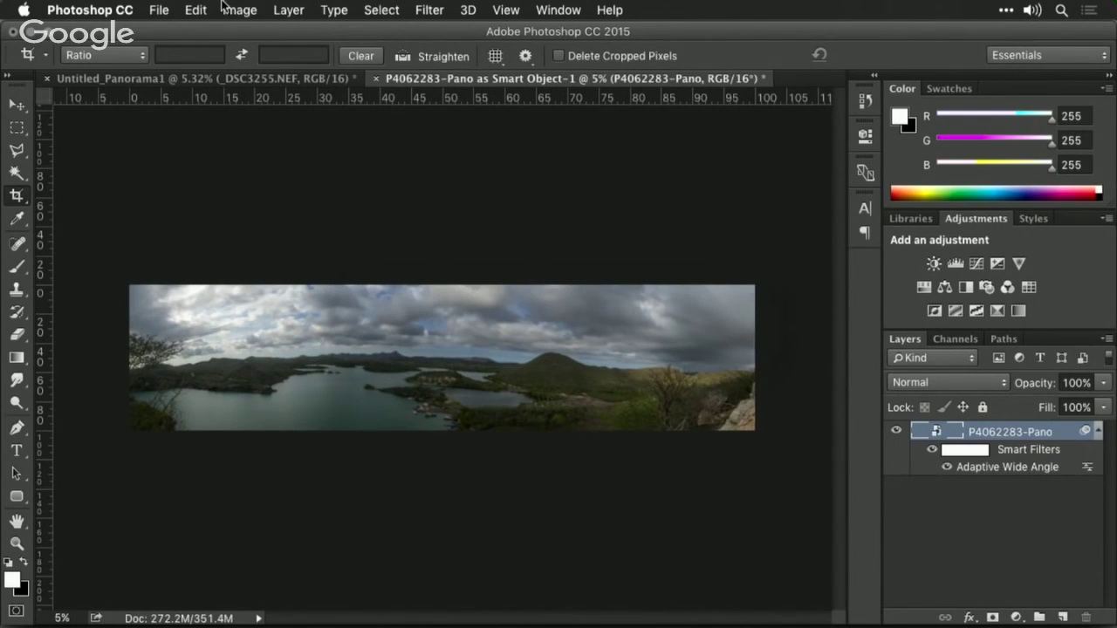
# - Launch Perfectly Clear v2 on the lake panorama and apply the Landscapes preset
pyautogui.click(423, 9)
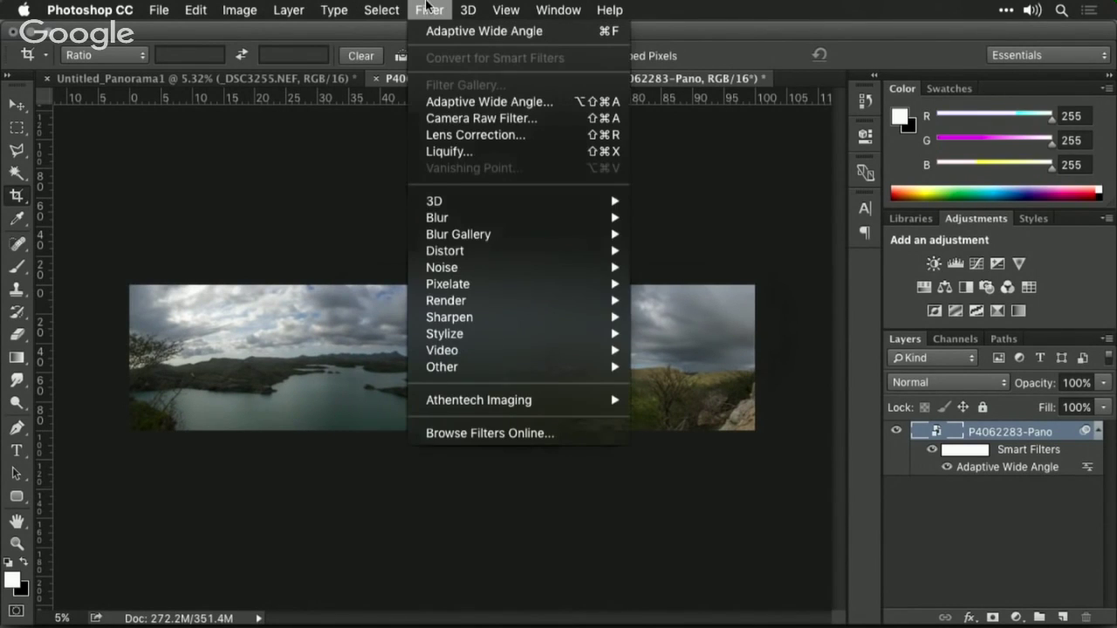
pyautogui.moveTo(491, 405)
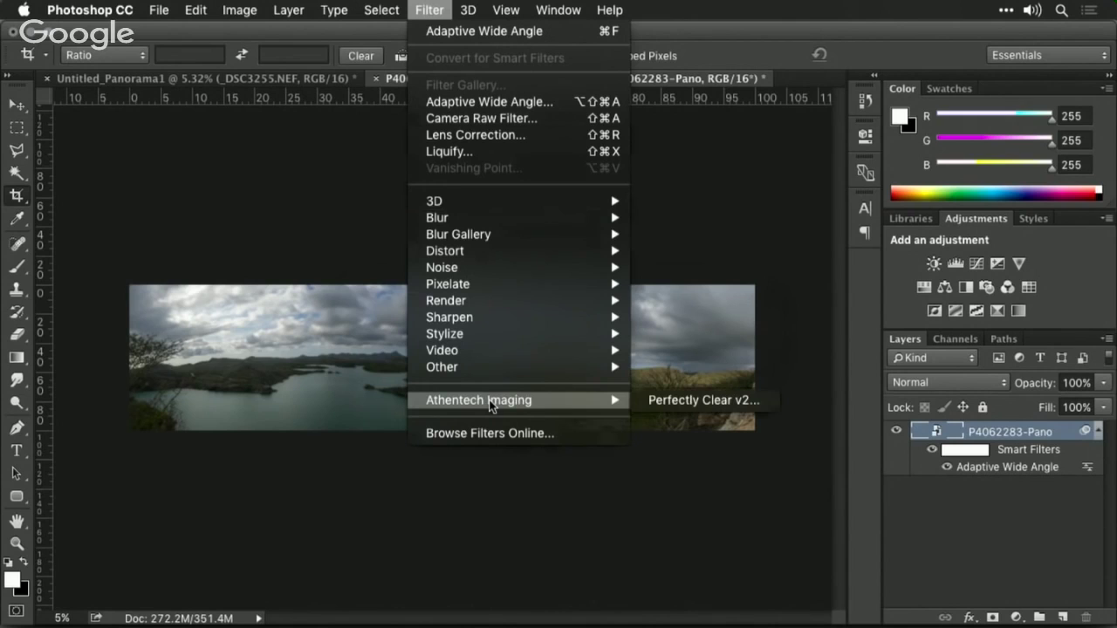
pyautogui.click(679, 406)
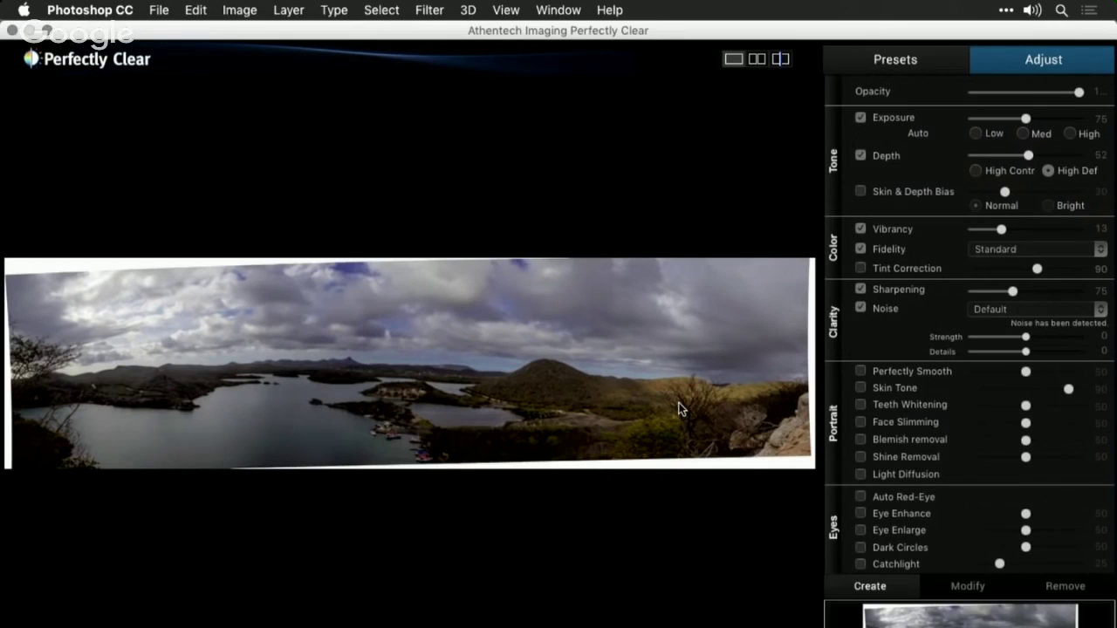
pyautogui.click(899, 59)
pyautogui.click(1024, 419)
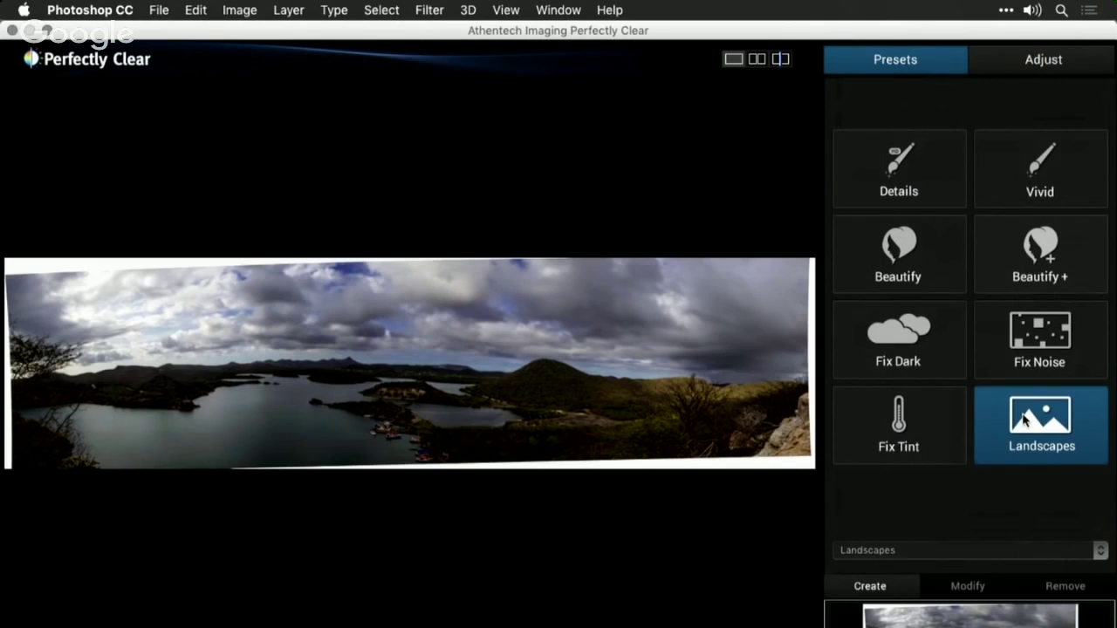
pyautogui.click(1024, 66)
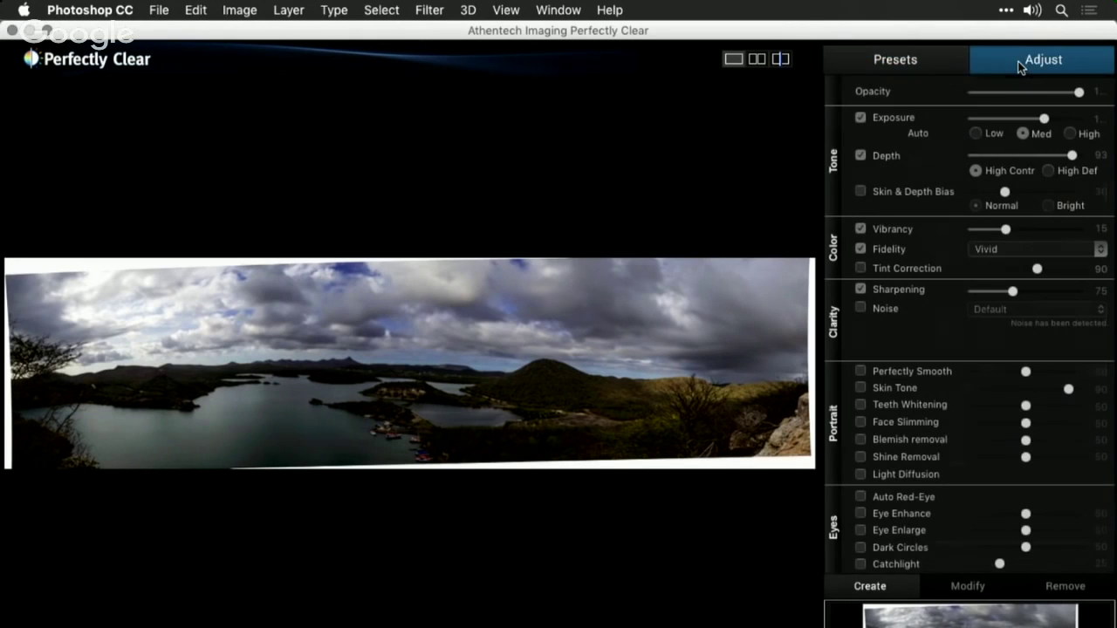
# - Raise Exposure, lower Depth to 12 and Vibrancy to 9, set Fidelity to Standard, and apply
pyautogui.click(1081, 118)
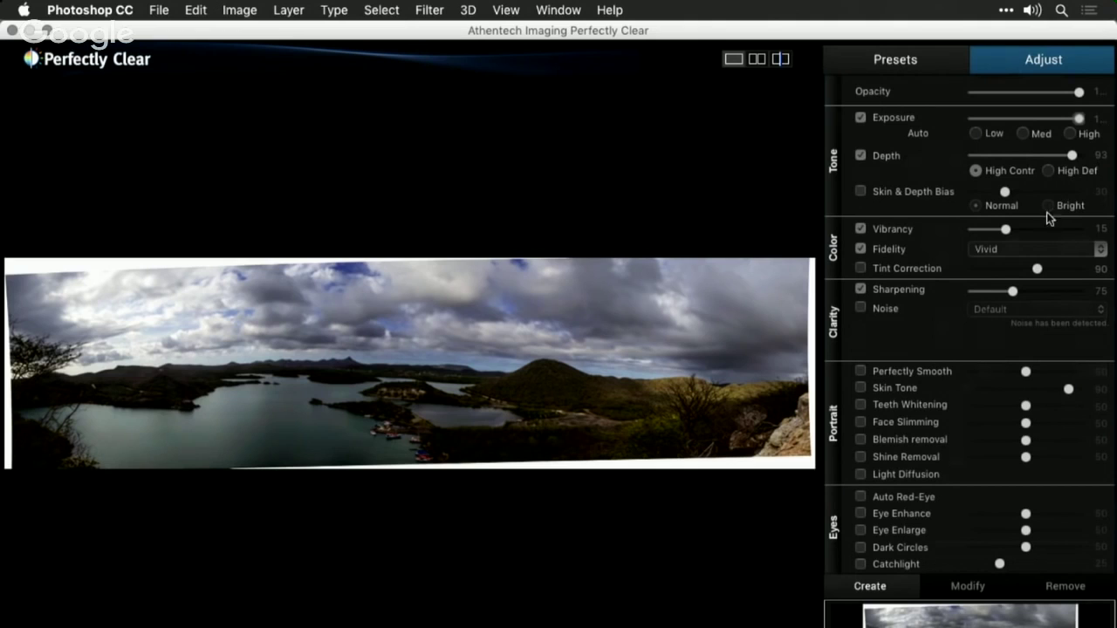
pyautogui.click(1008, 157)
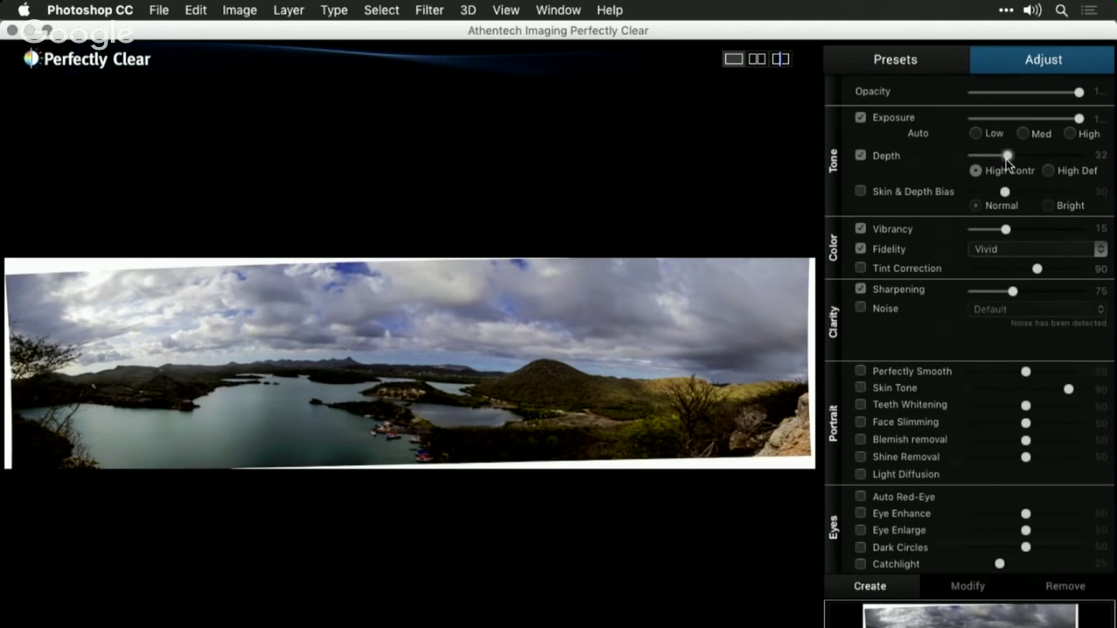
pyautogui.moveTo(1008, 161); pyautogui.dragTo(987, 161)
pyautogui.click(1047, 229)
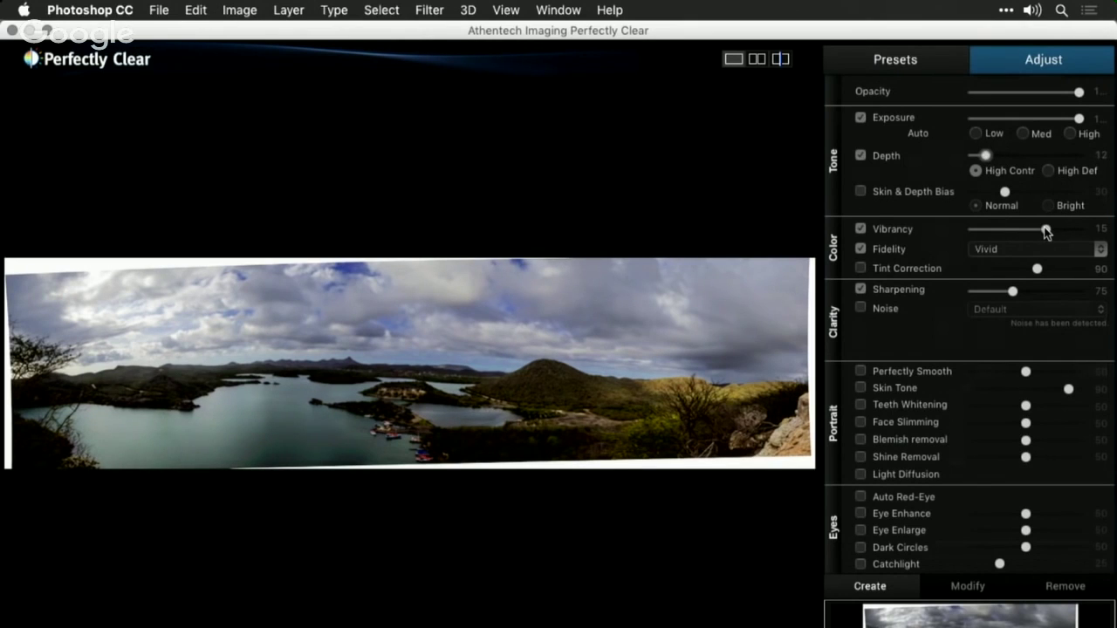
pyautogui.moveTo(1045, 230); pyautogui.dragTo(1024, 233)
pyautogui.moveTo(996, 230); pyautogui.dragTo(992, 230)
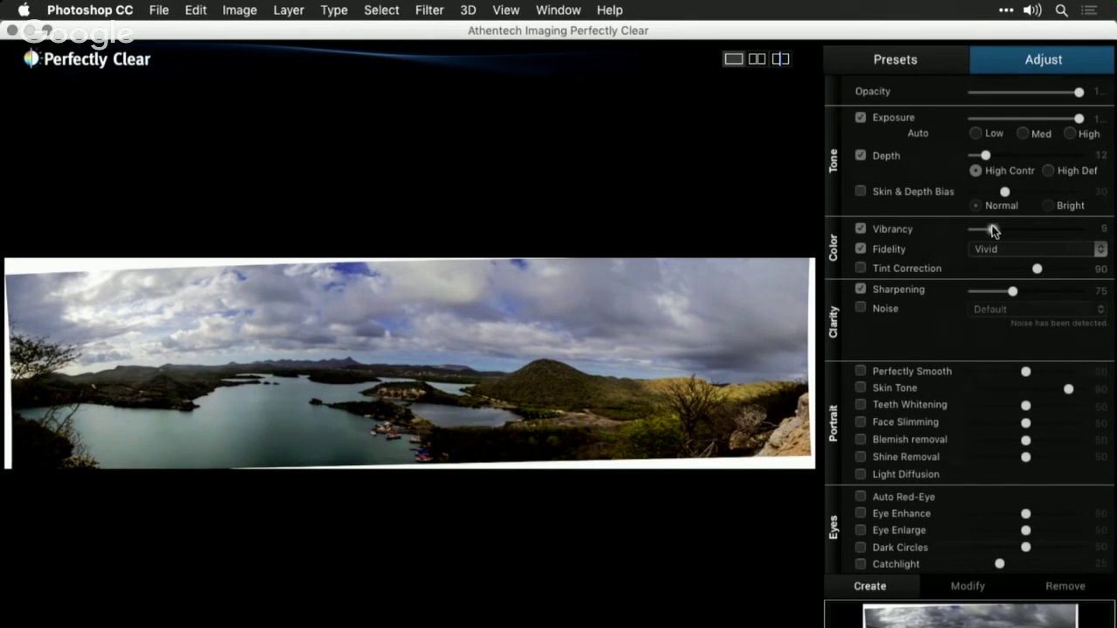
pyautogui.click(992, 250)
pyautogui.click(994, 233)
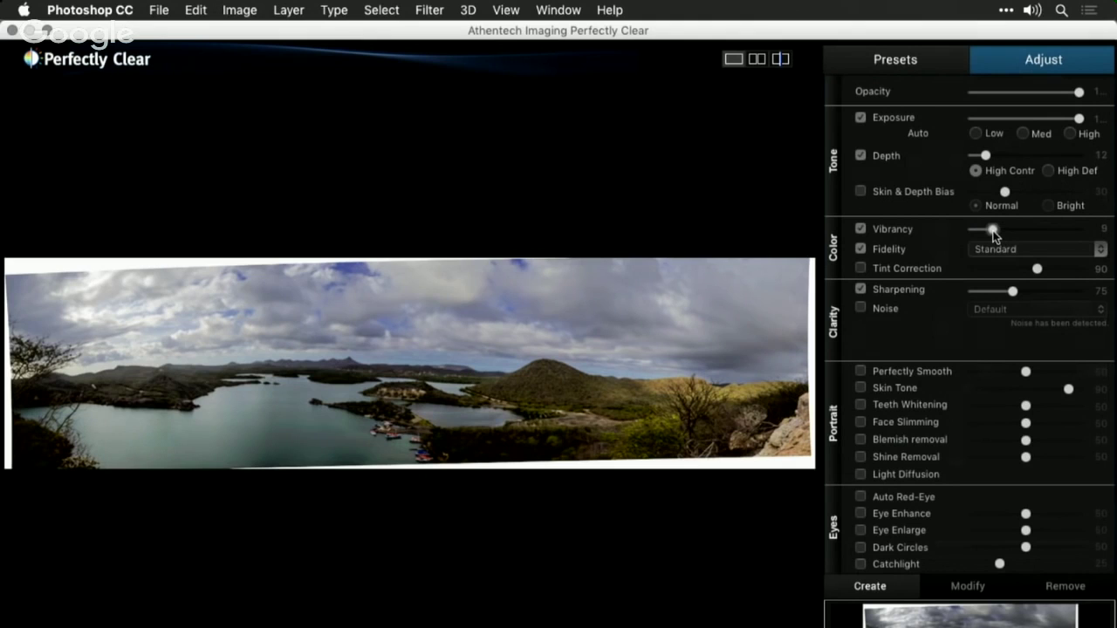
pyautogui.click(1019, 599)
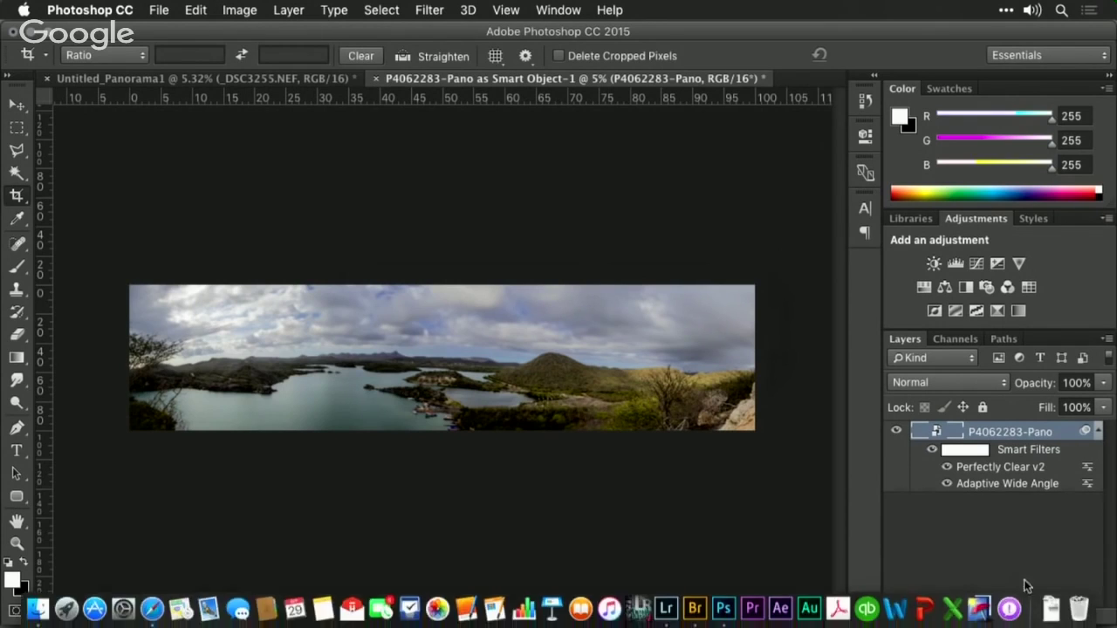
# - Reopen the panorama's Adaptive Wide Angle filter and remove its old horizon constraint
pyautogui.doubleClick(1017, 486)
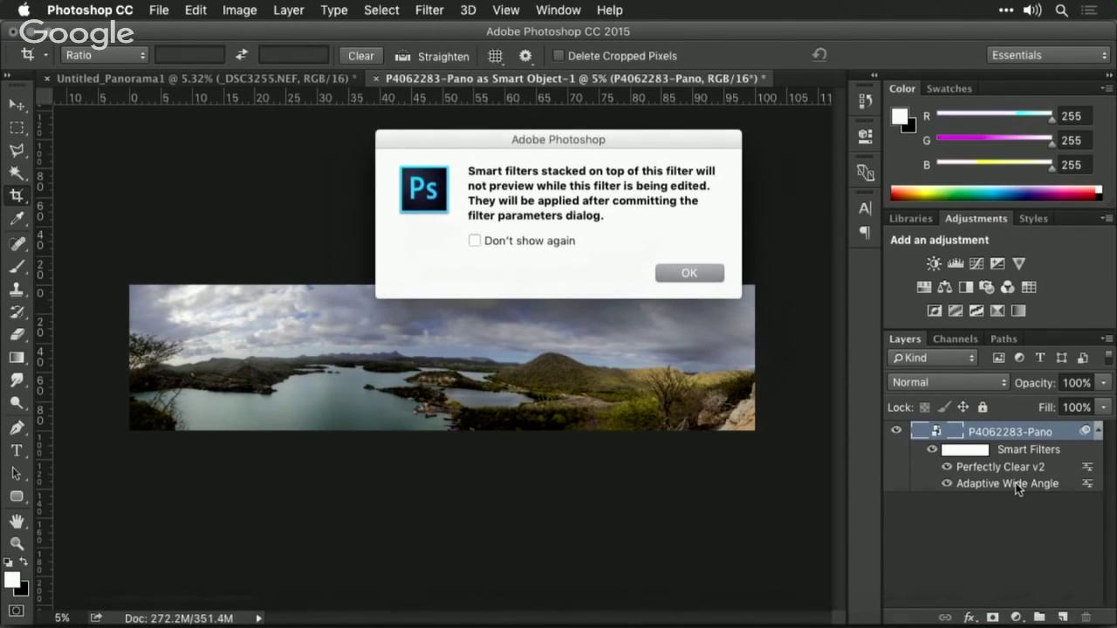
pyautogui.press('Return')
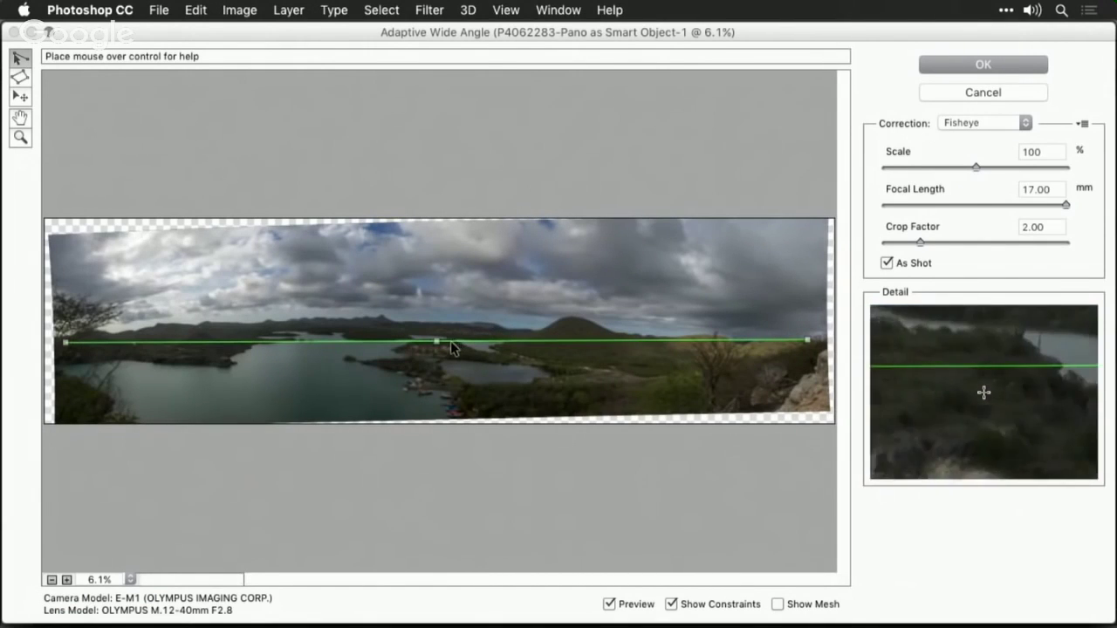
pyautogui.moveTo(436, 340); pyautogui.dragTo(436, 335)
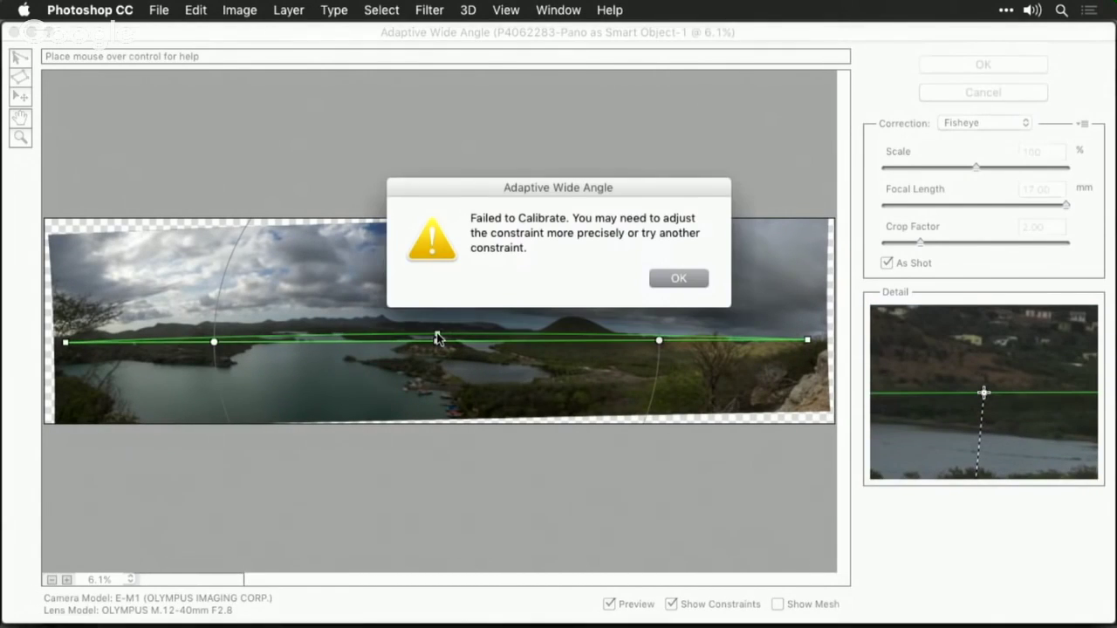
pyautogui.press('Return')
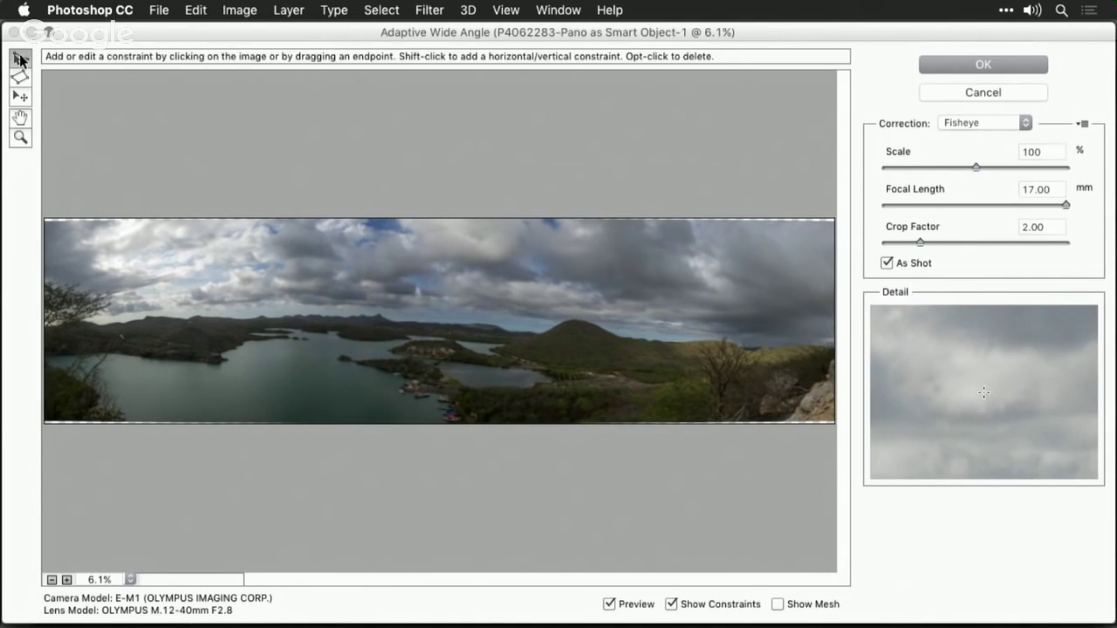
pyautogui.click(101, 324)
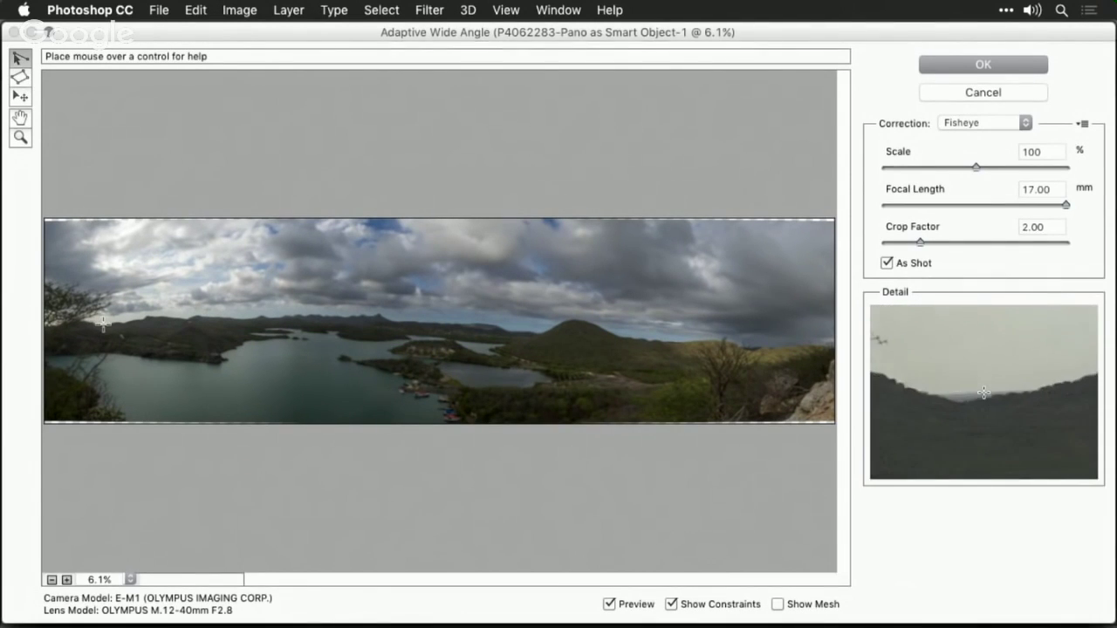
# - Draw a new horizon constraint, bend and rotate it level, scale to 108, and apply
pyautogui.click(732, 343)
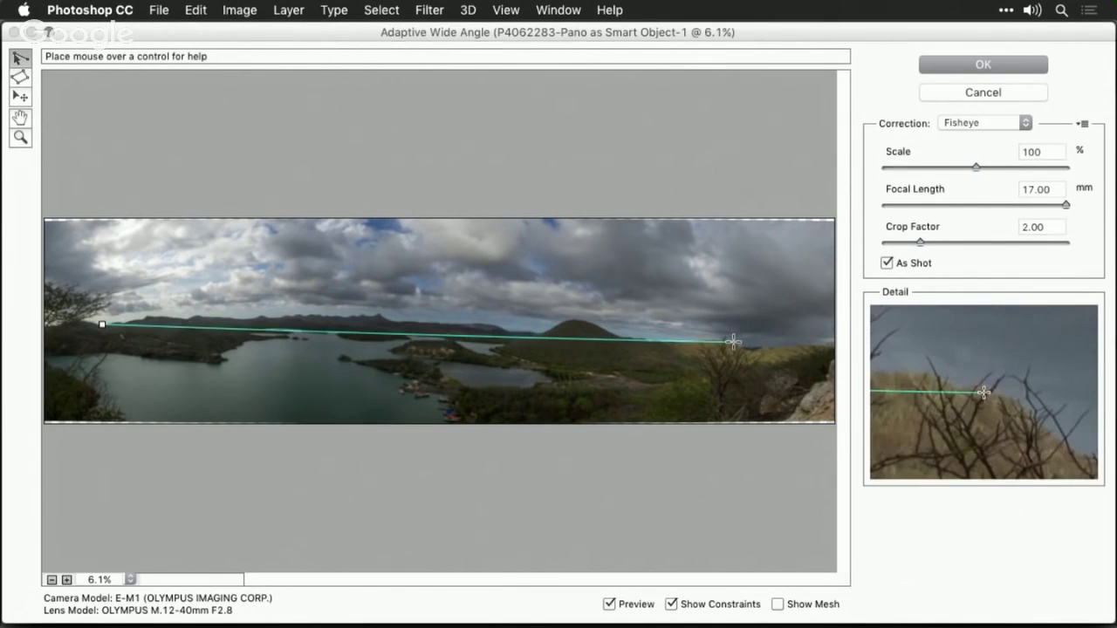
pyautogui.moveTo(427, 335); pyautogui.dragTo(417, 338)
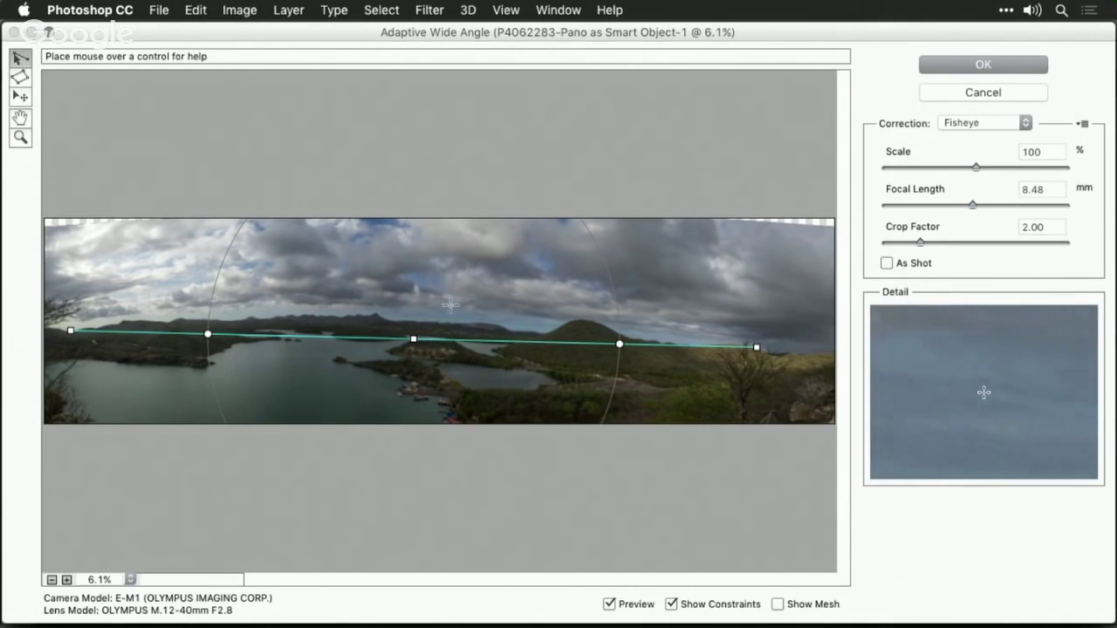
pyautogui.moveTo(976, 167); pyautogui.dragTo(990, 168)
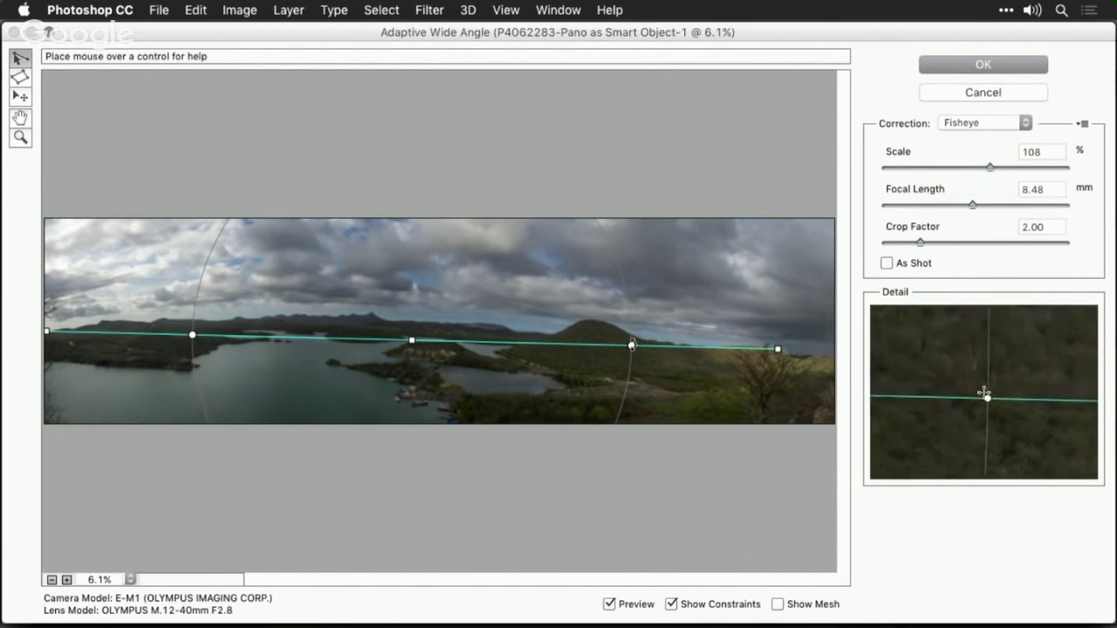
pyautogui.click(632, 345)
pyautogui.moveTo(632, 345); pyautogui.dragTo(632, 338)
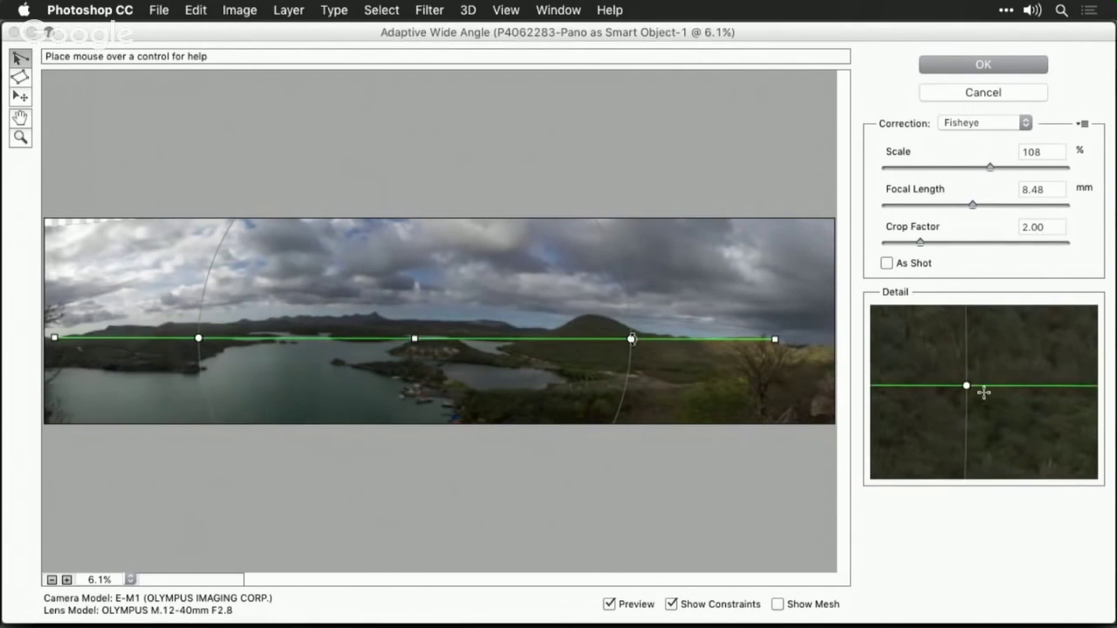
pyautogui.click(967, 67)
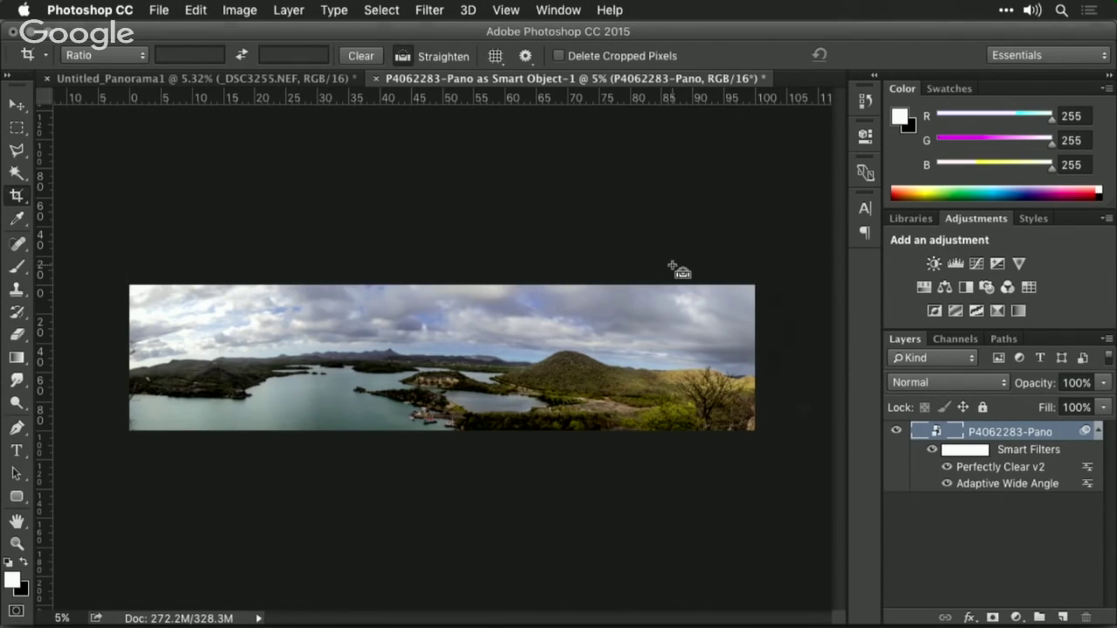
# - Close the panorama, saving changes to P4062283-Pano-Edit.tif, and switch back to Lightroom
pyautogui.press('super+w')
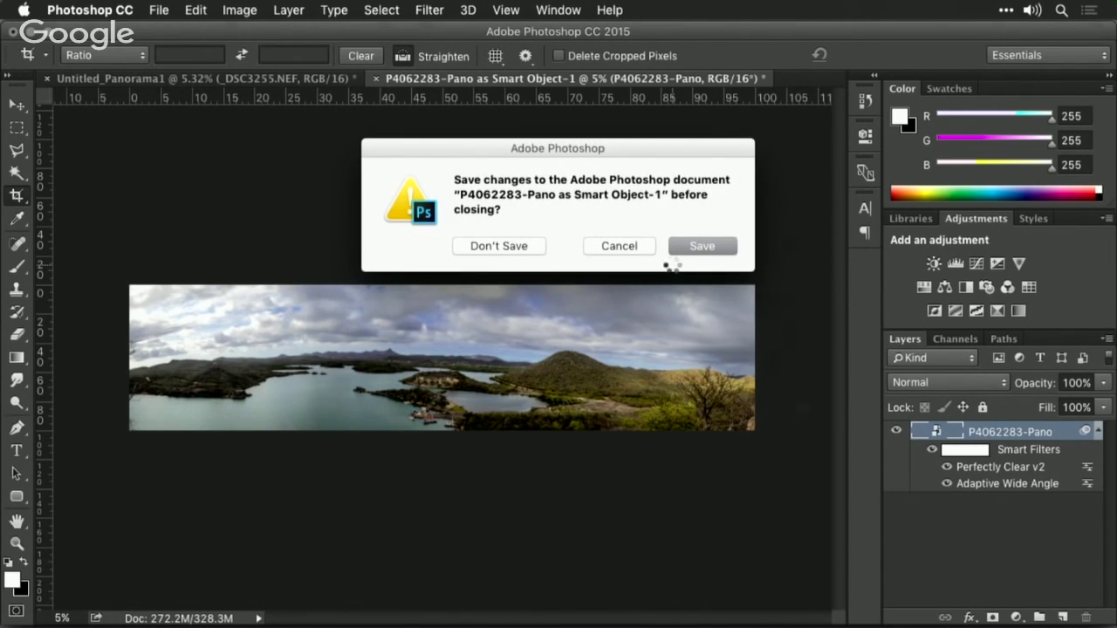
pyautogui.click(683, 247)
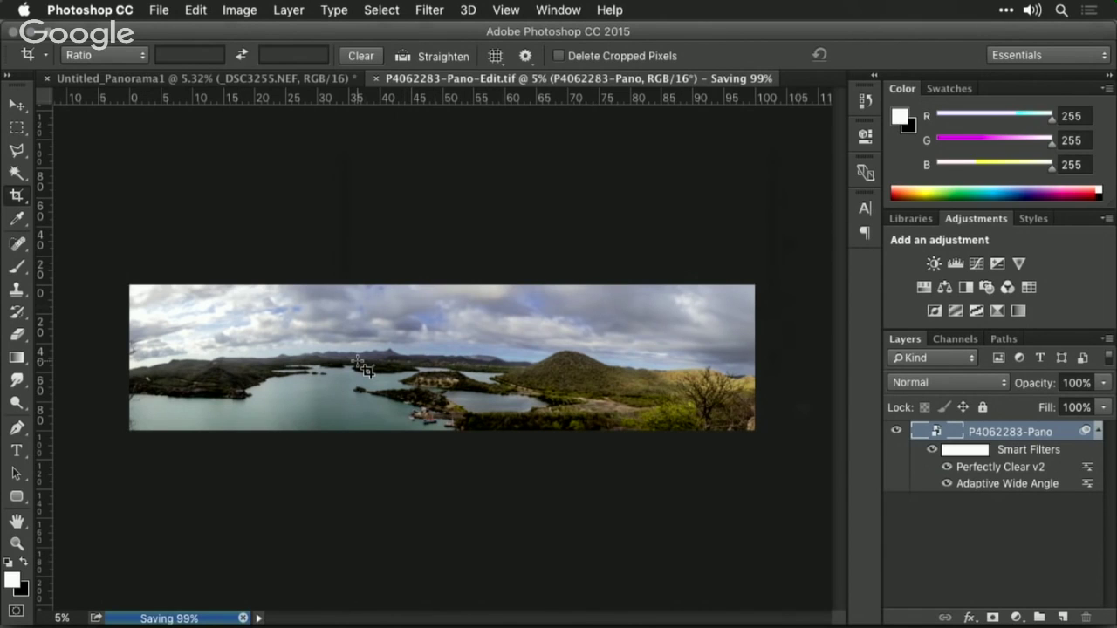
pyautogui.press('super')
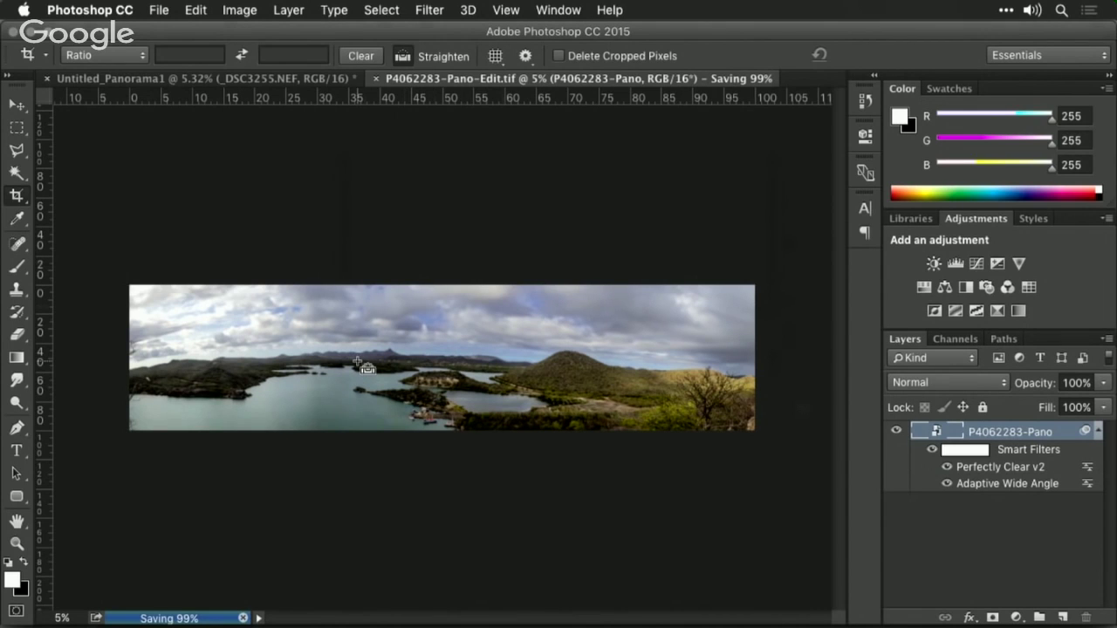
pyautogui.press('super+Tab')
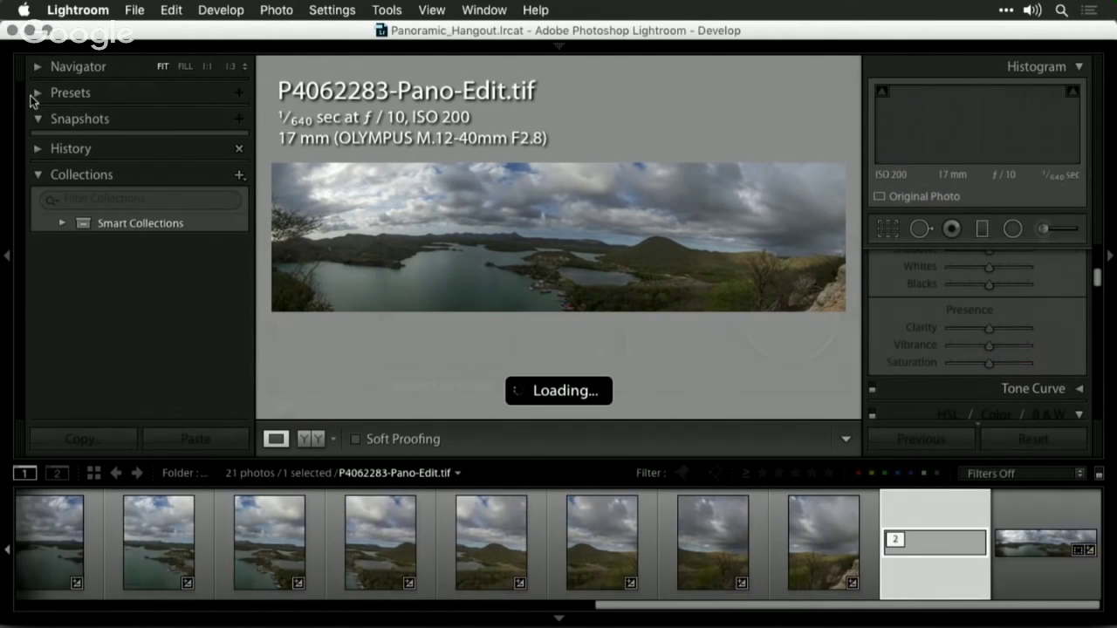
# - Toggle between P4062283-Pano.dng and P4062283-Pano-Edit.tif, ending on the original DNG
pyautogui.click(1047, 543)
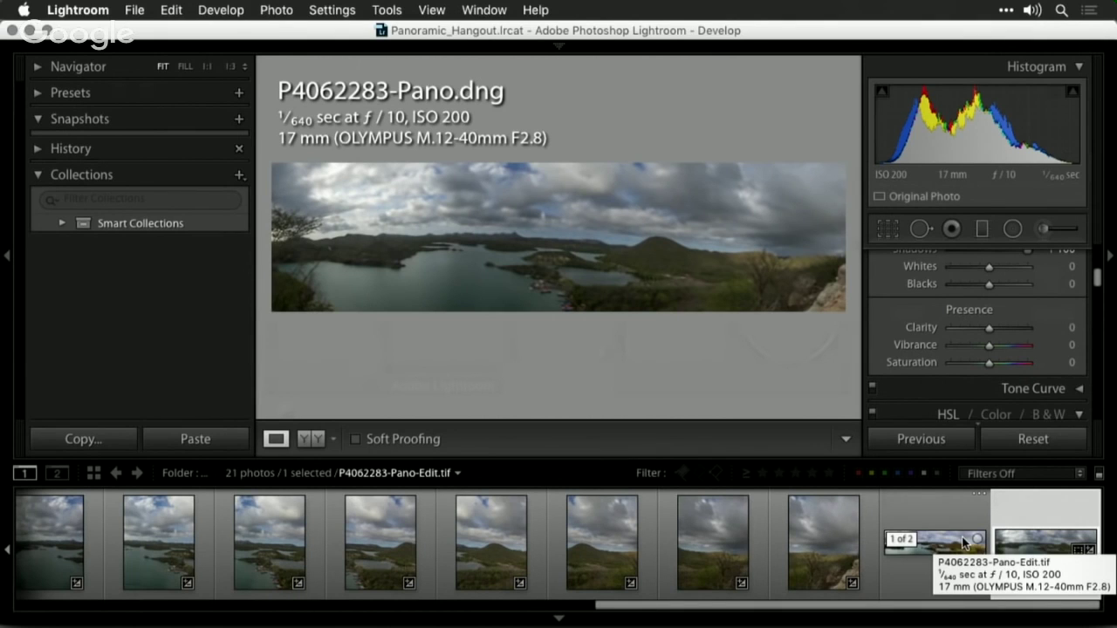
pyautogui.click(964, 544)
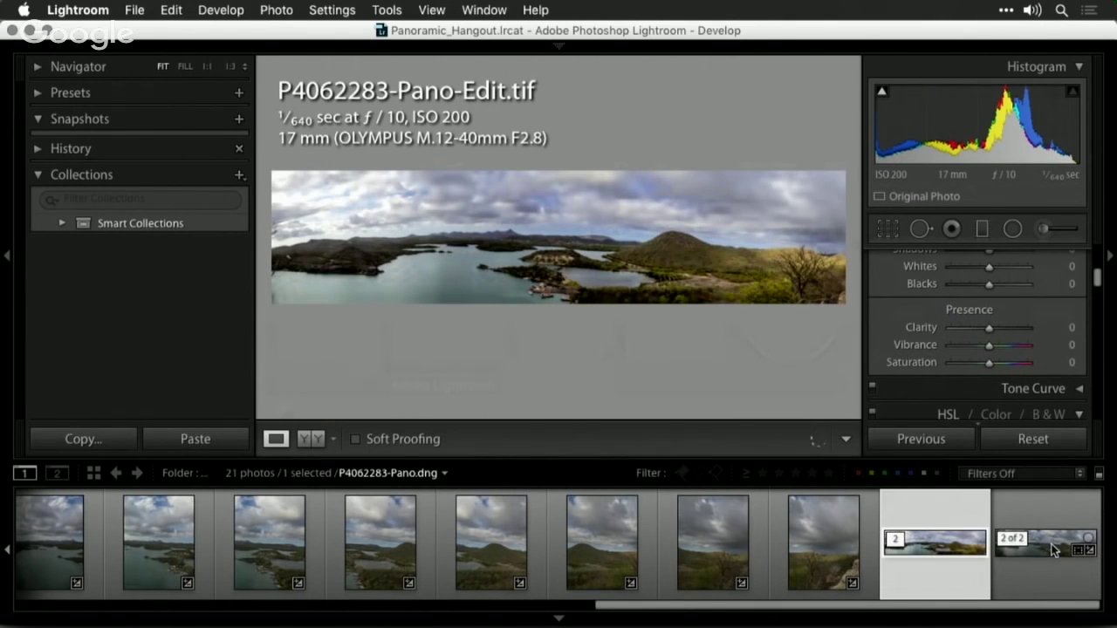
pyautogui.click(1078, 549)
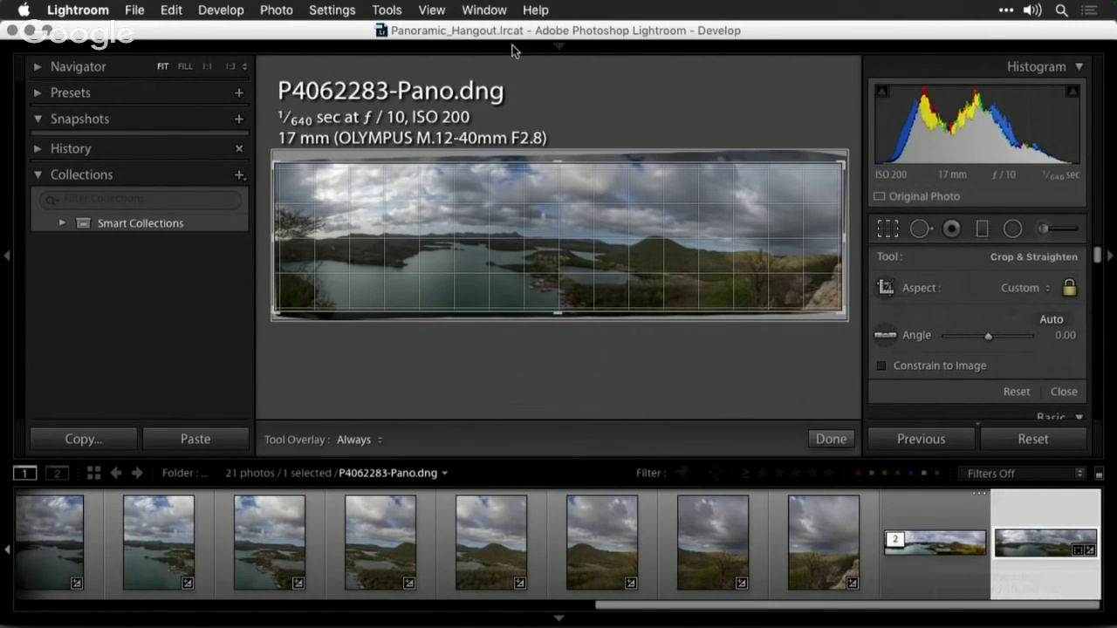
# - Return to the Library module and browse the seventh and eighth lesson folders
pyautogui.moveTo(518, 54)
pyautogui.click(608, 75)
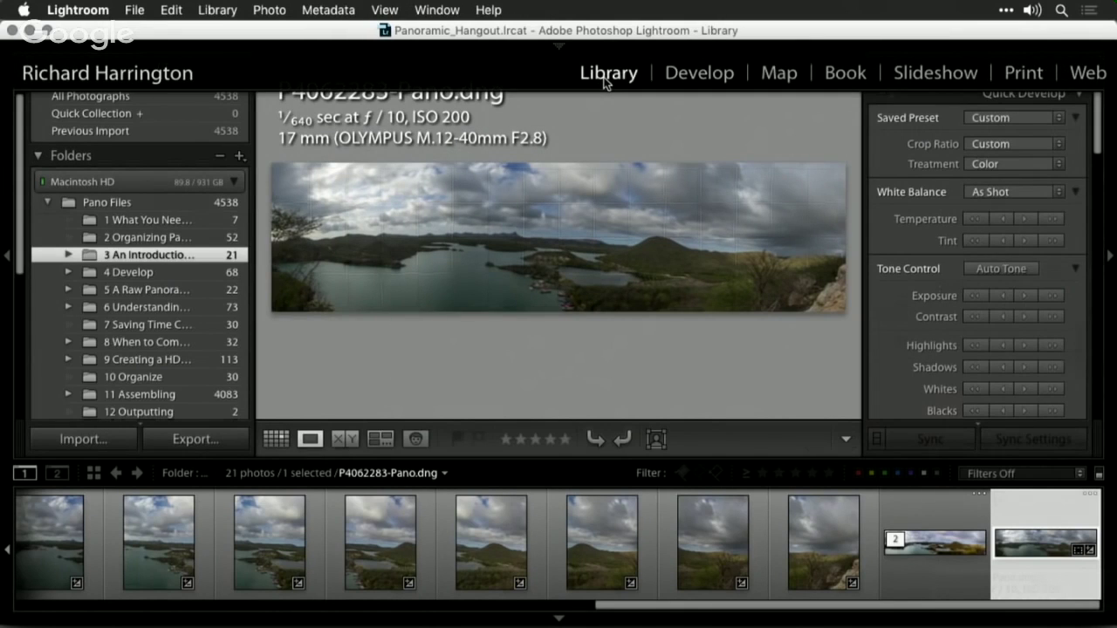
pyautogui.click(144, 342)
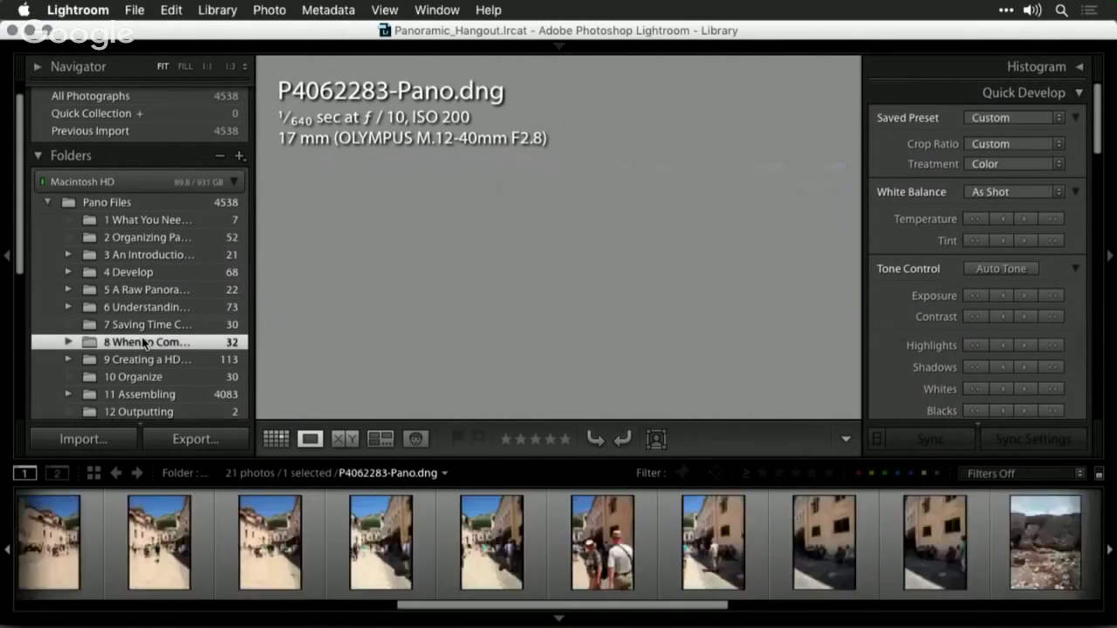
pyautogui.scroll(-1, 144, 342)
pyautogui.scroll(-1, 144, 342)
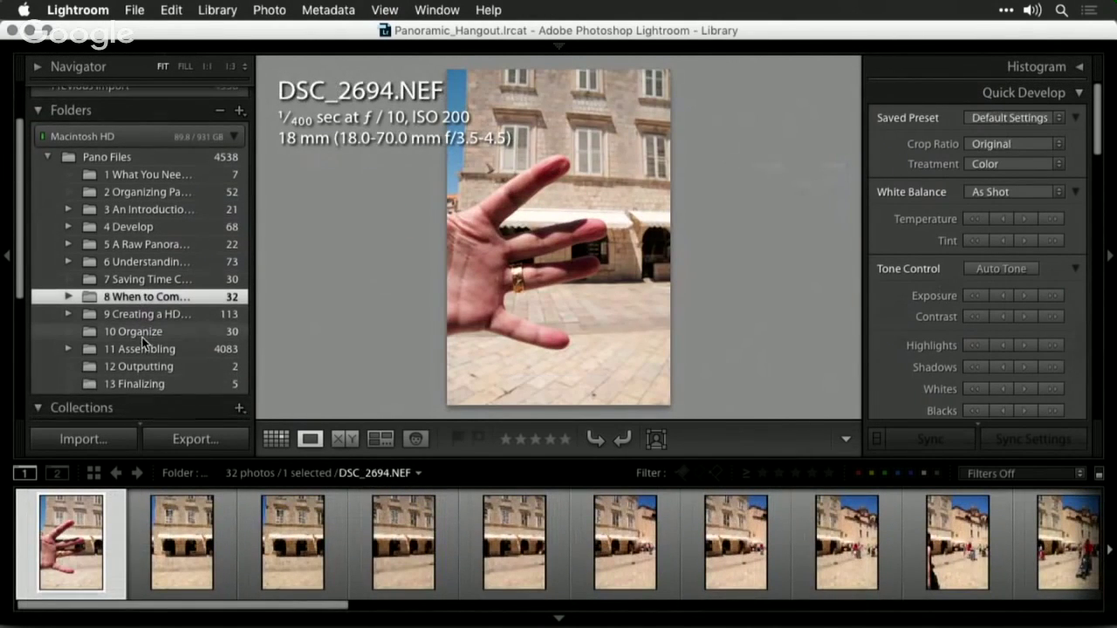
pyautogui.click(136, 283)
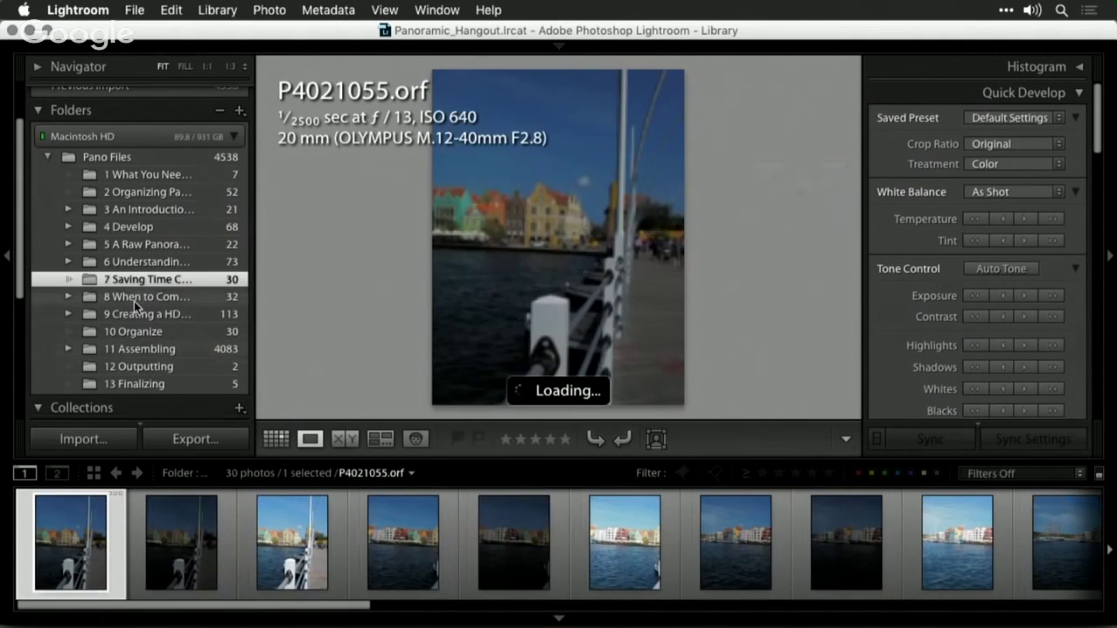
pyautogui.click(140, 299)
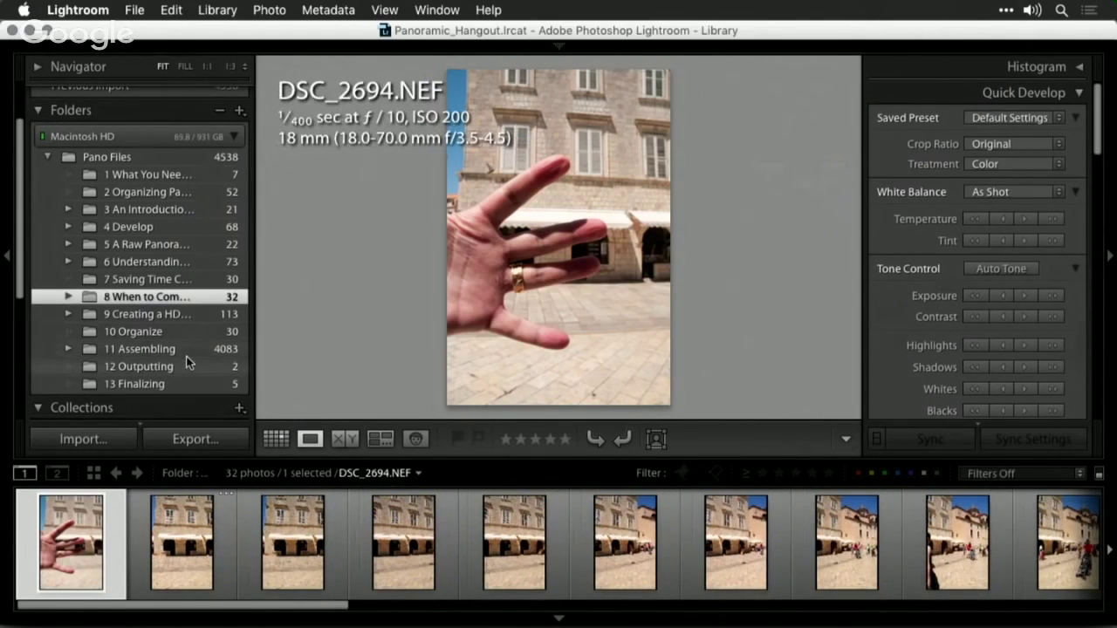
# - Open the 11 Assembling folder and select canyon1 through canyon3 together
pyautogui.click(158, 334)
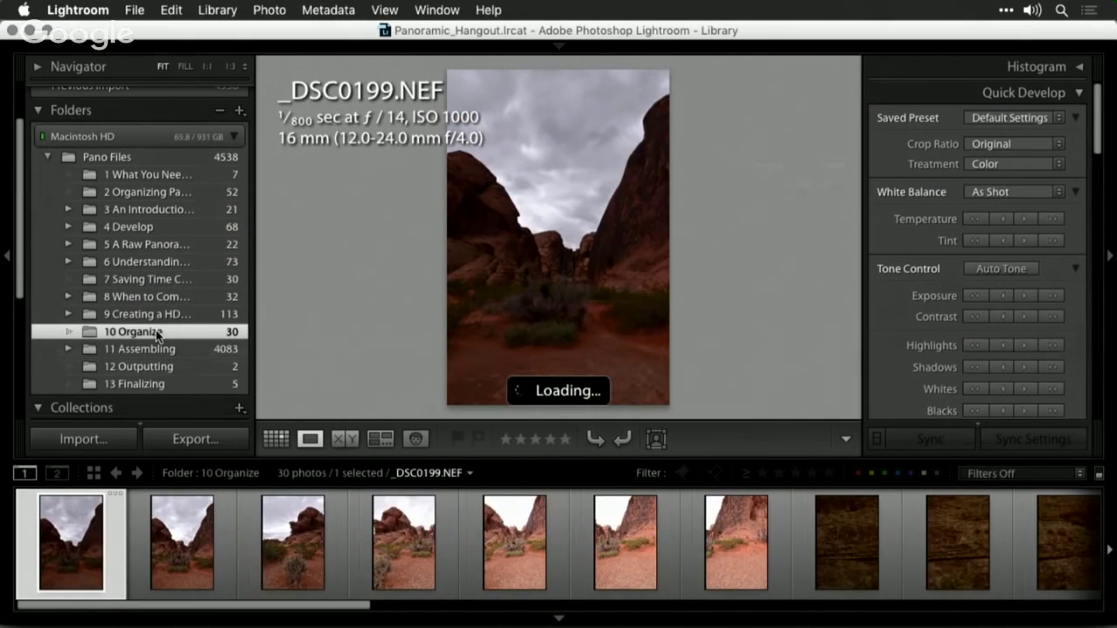
pyautogui.scroll(-1, 158, 334)
pyautogui.click(158, 334)
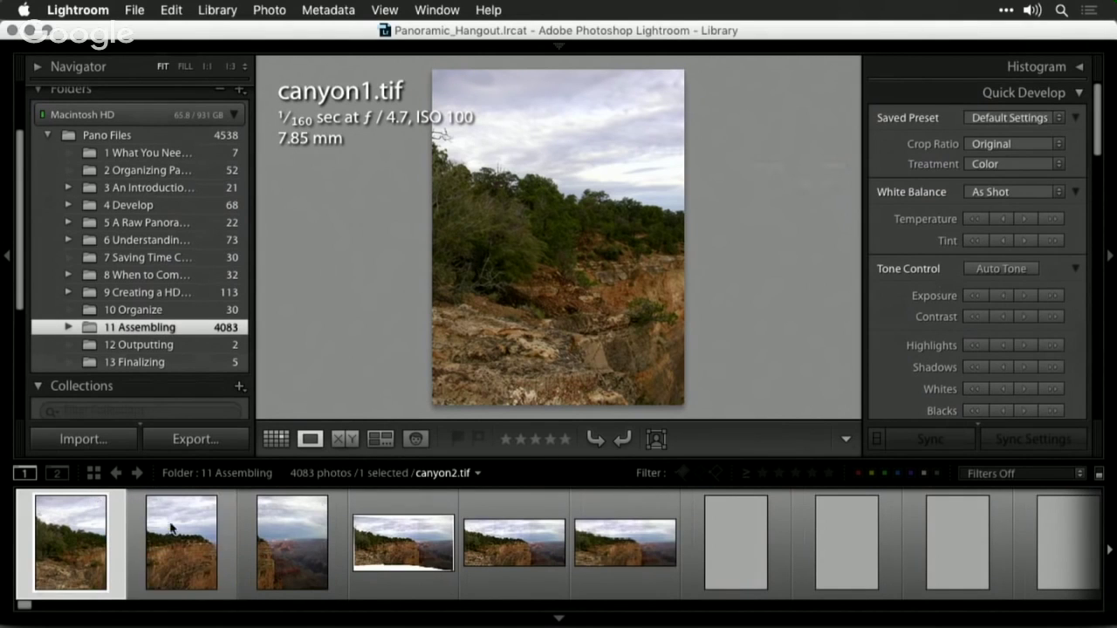
pyautogui.keyDown('shift'); pyautogui.click(239, 522); pyautogui.keyUp('shift')
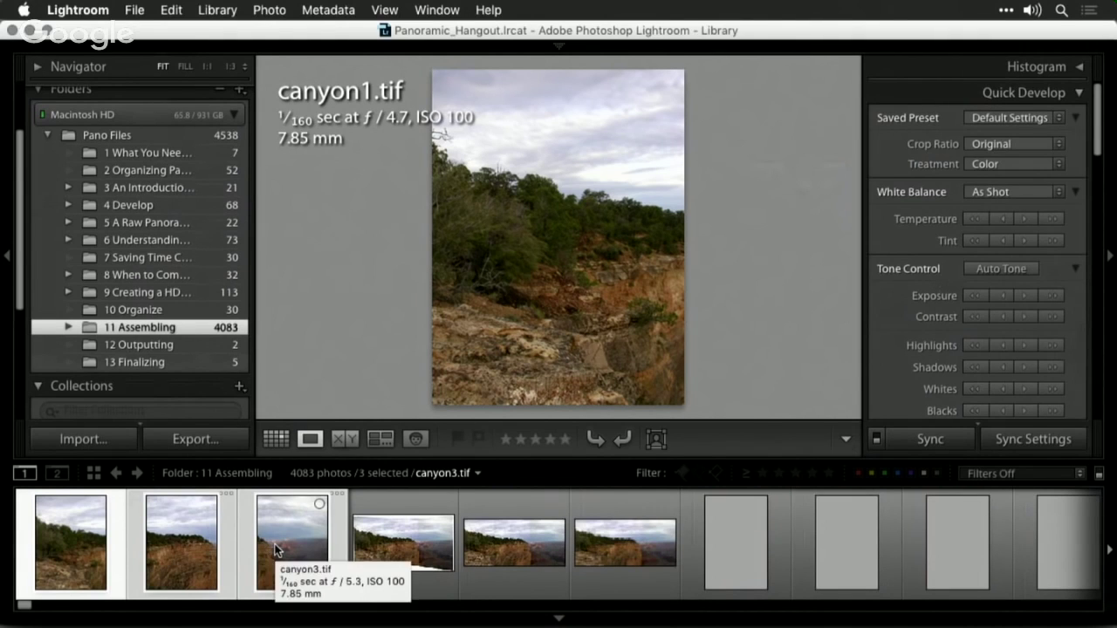
pyautogui.click(283, 9)
# - Merge the three canyon shots into a panorama using Perspective projection instead of Cylindrical
pyautogui.moveTo(393, 153)
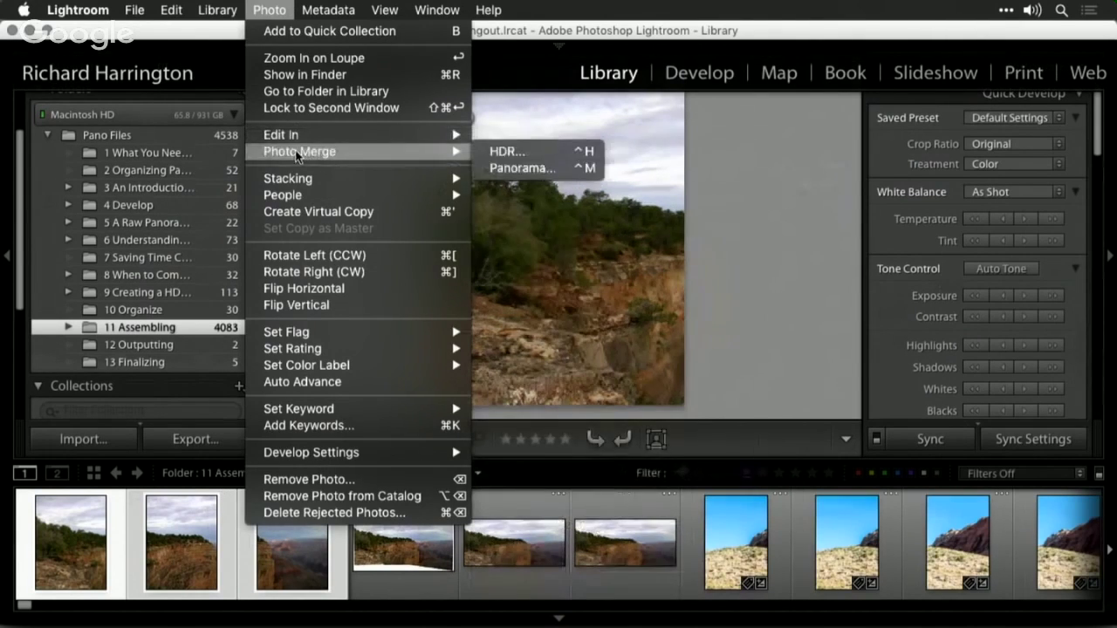
pyautogui.click(548, 170)
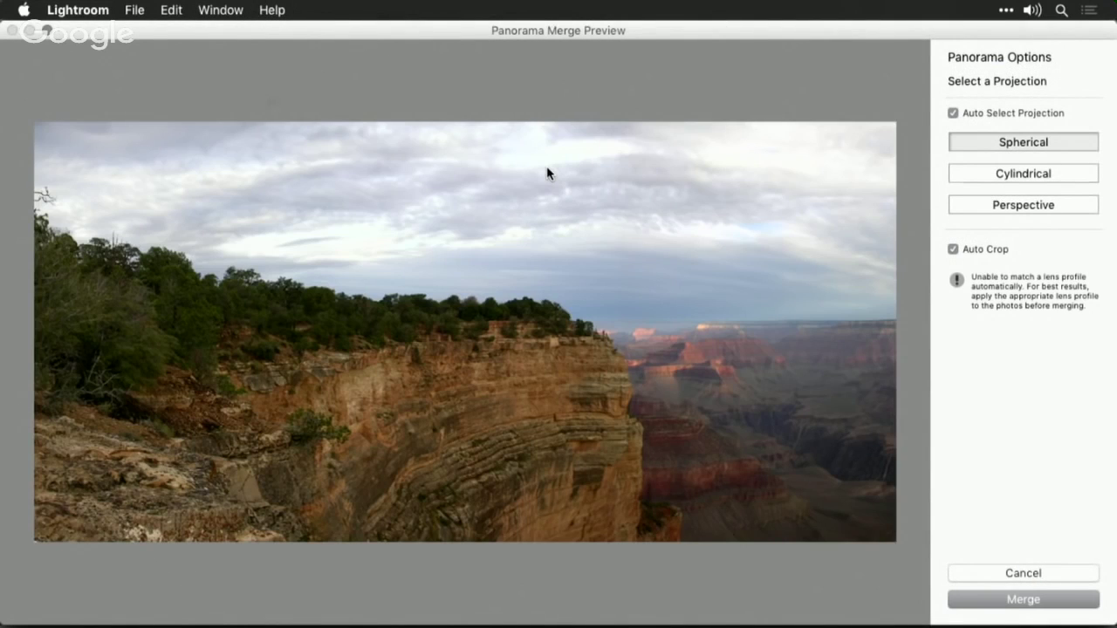
pyautogui.click(977, 174)
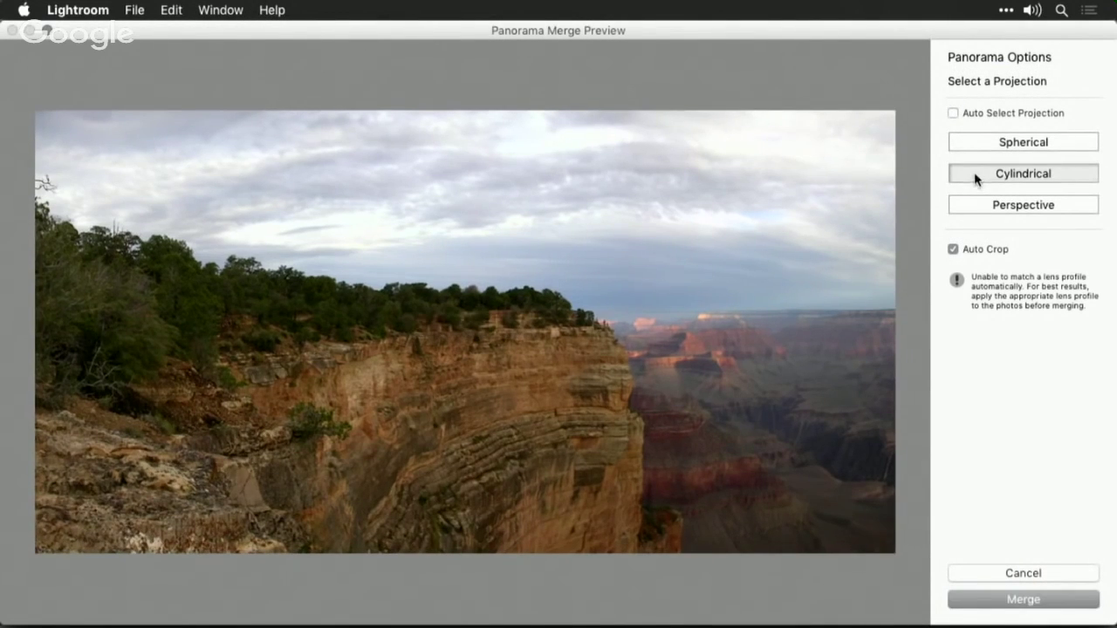
pyautogui.click(981, 207)
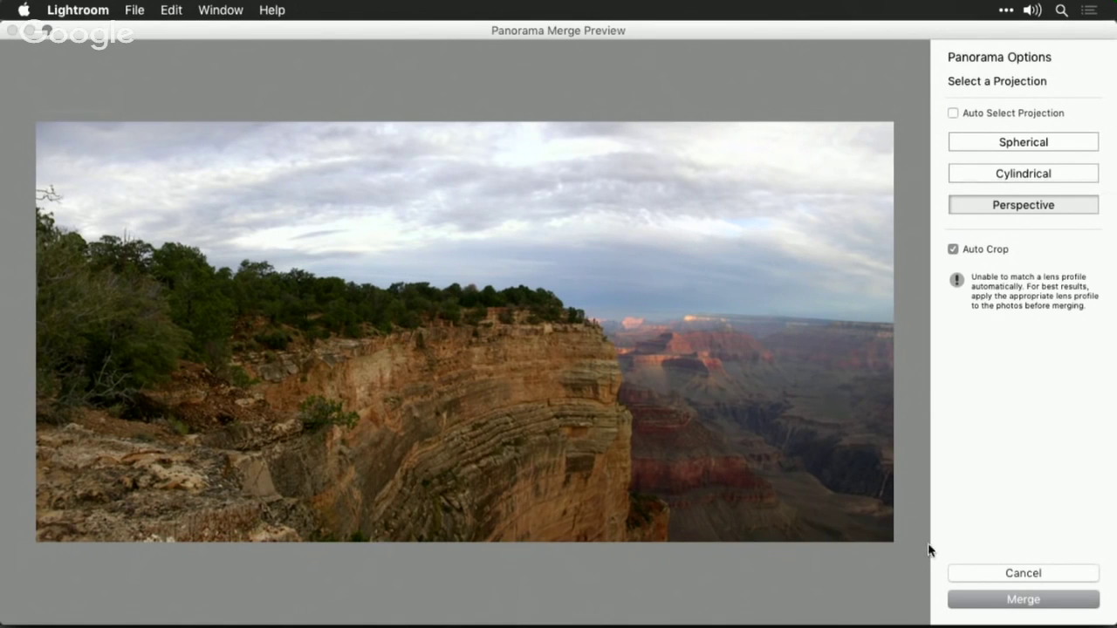
pyautogui.click(978, 599)
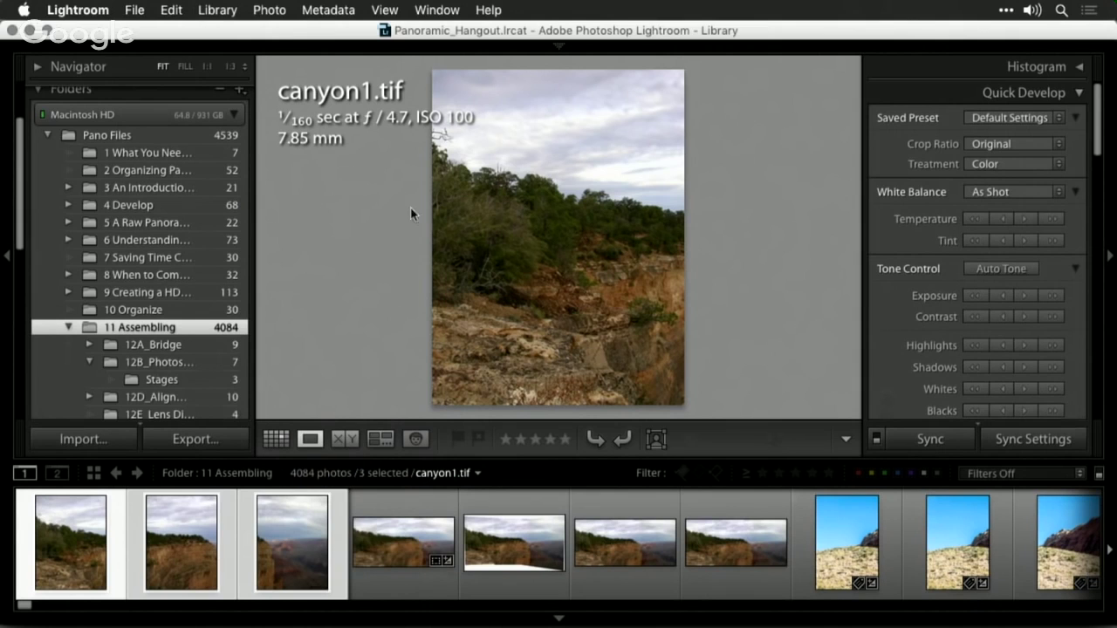
# - Open canyon1-Pano.dng in Develop and try lowering Highlights, then reset it to 0
pyautogui.click(413, 541)
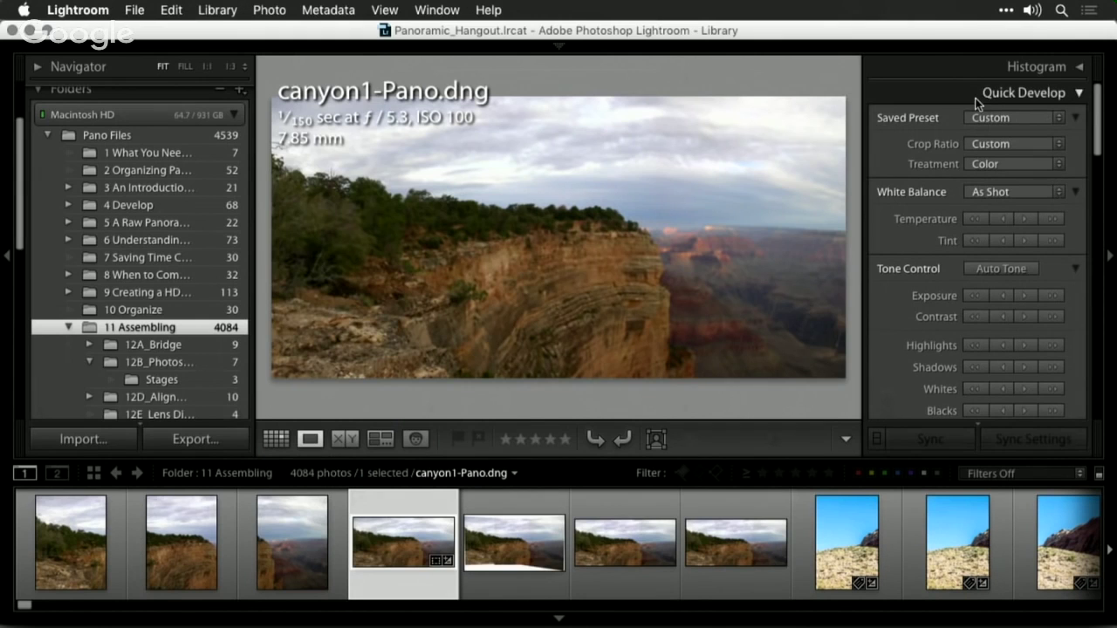
pyautogui.moveTo(862, 70)
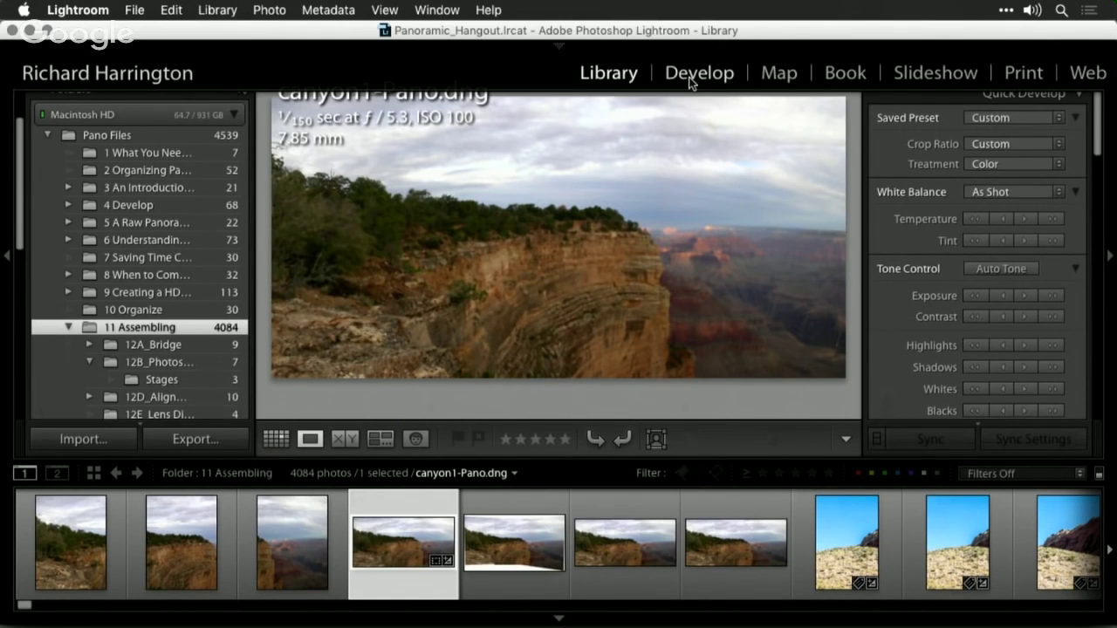
pyautogui.click(690, 79)
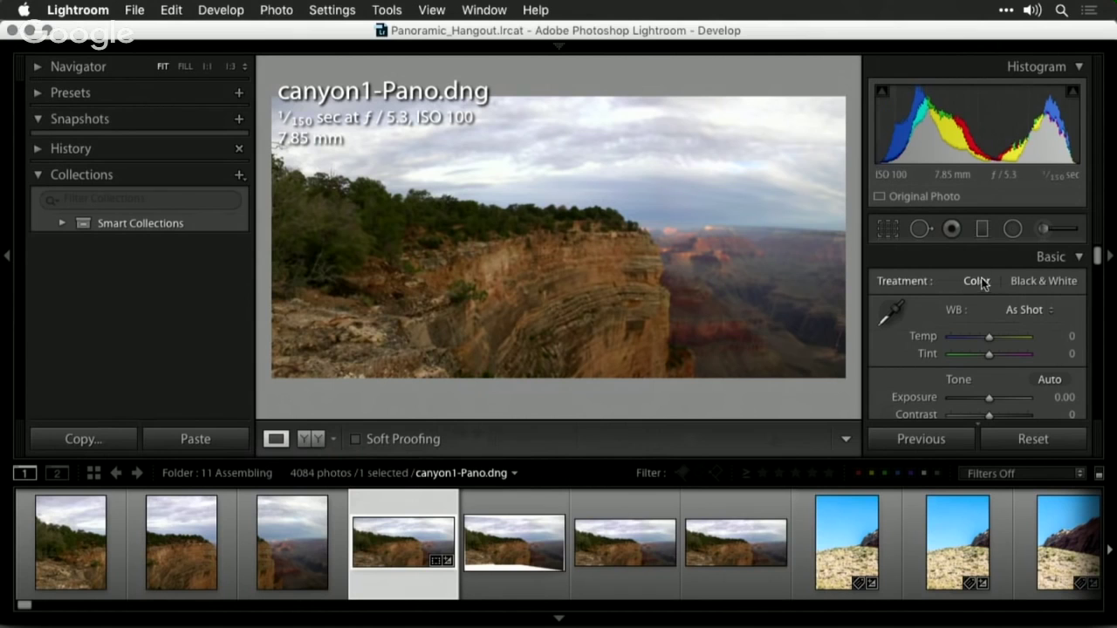
pyautogui.scroll(-3, 1002, 329)
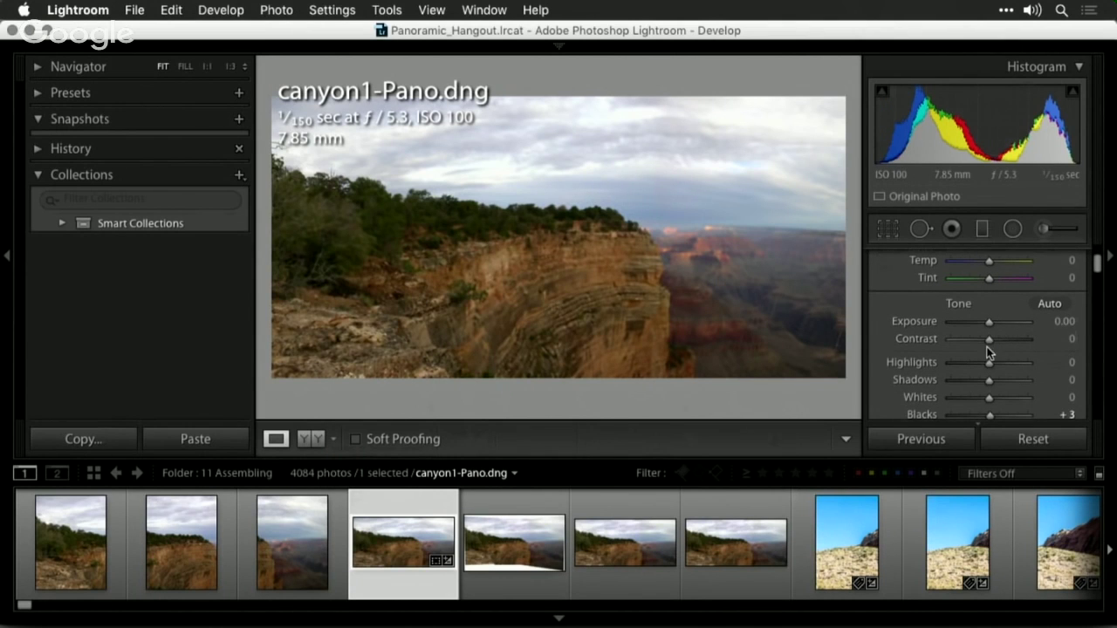
pyautogui.moveTo(988, 362); pyautogui.dragTo(965, 361)
pyautogui.moveTo(1025, 358); pyautogui.dragTo(995, 369)
pyautogui.click(297, 10)
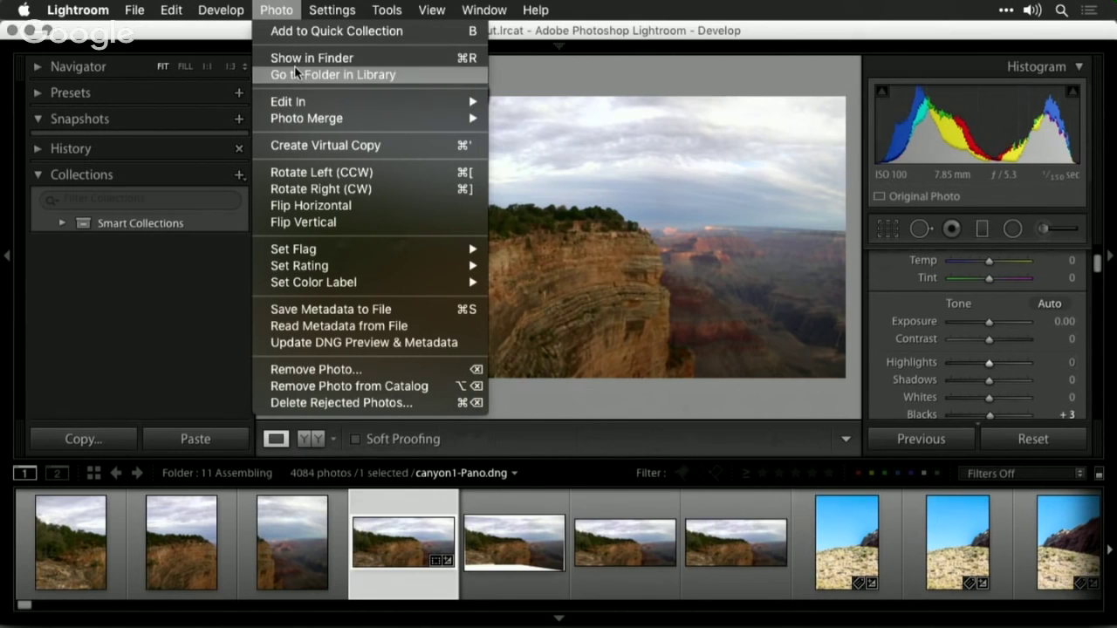
# - Send canyon1-Pano to Photoshop as a Smart Object and launch Athentech's Perfectly Clear filter
pyautogui.moveTo(297, 105)
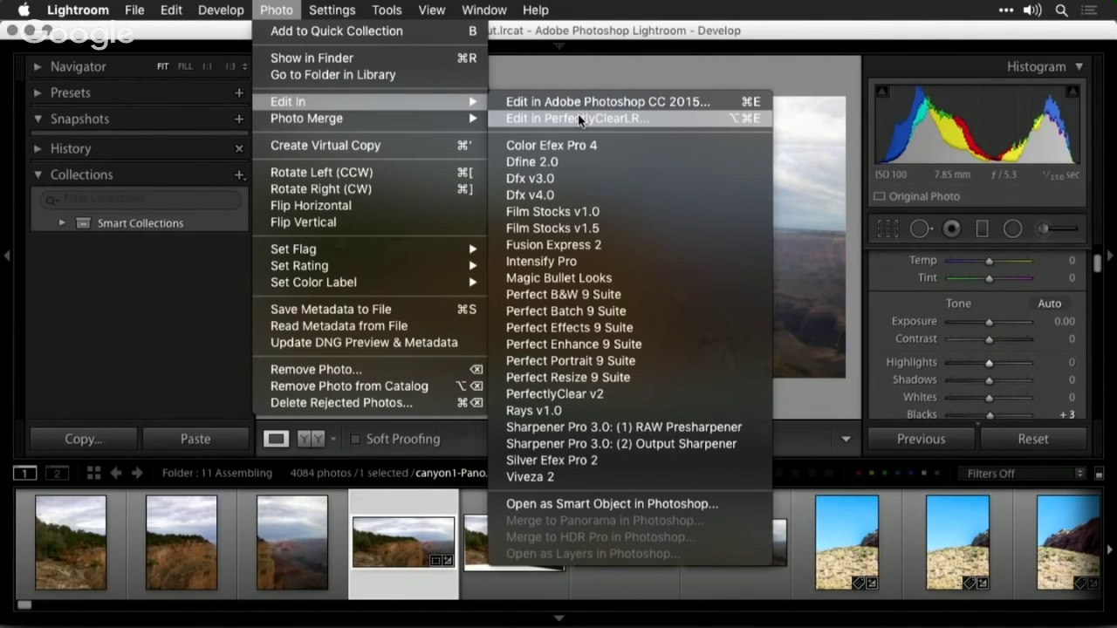
pyautogui.click(576, 512)
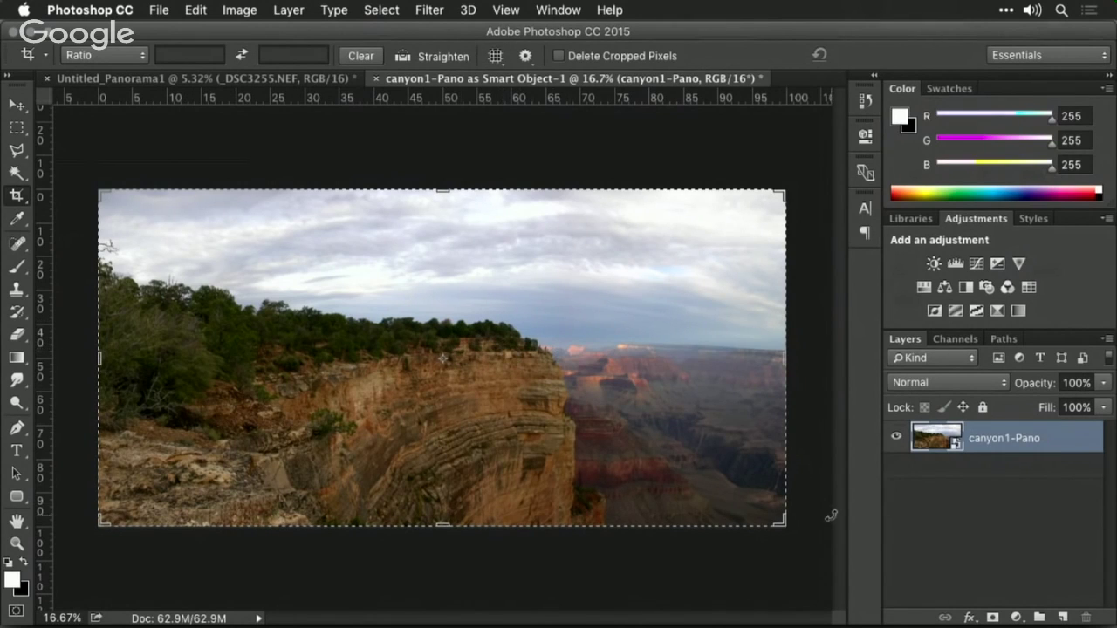
pyautogui.click(441, 8)
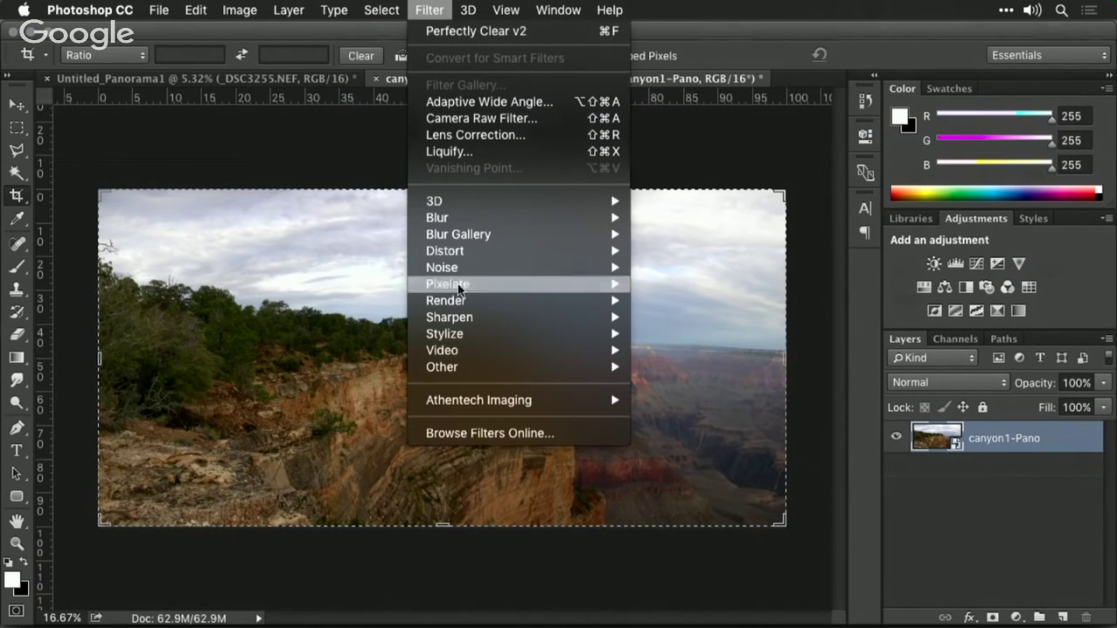
pyautogui.moveTo(534, 401)
pyautogui.click(684, 401)
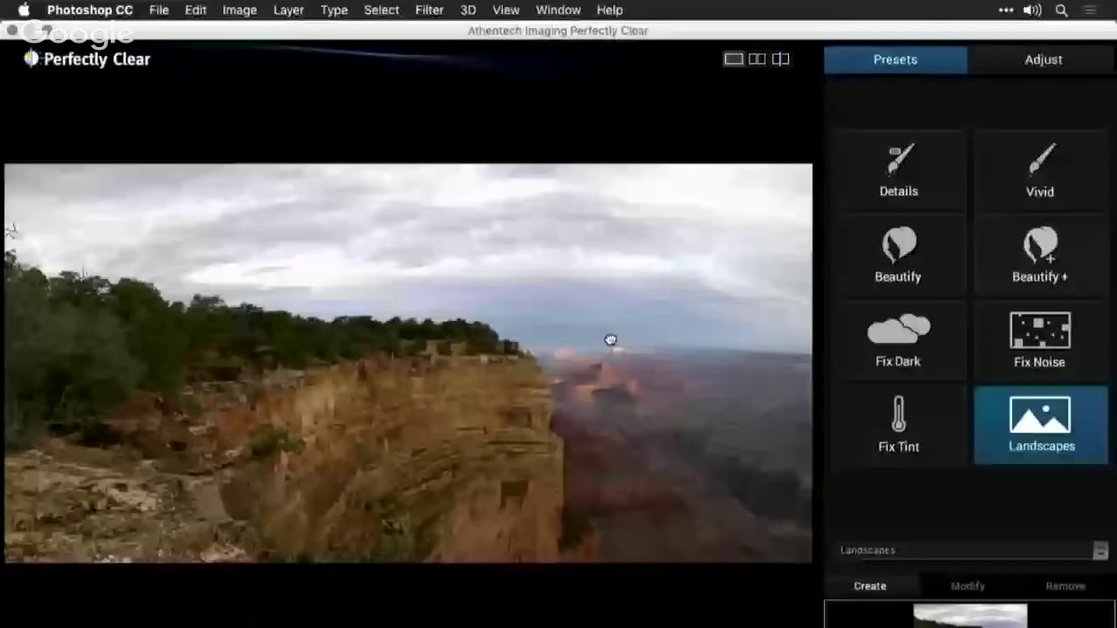
# - In Adjust, lower exposure to 46, vibrancy 30, sharpening 138, and enable Skin & Depth Bias at 69
pyautogui.moveTo(610, 340); pyautogui.dragTo(611, 344)
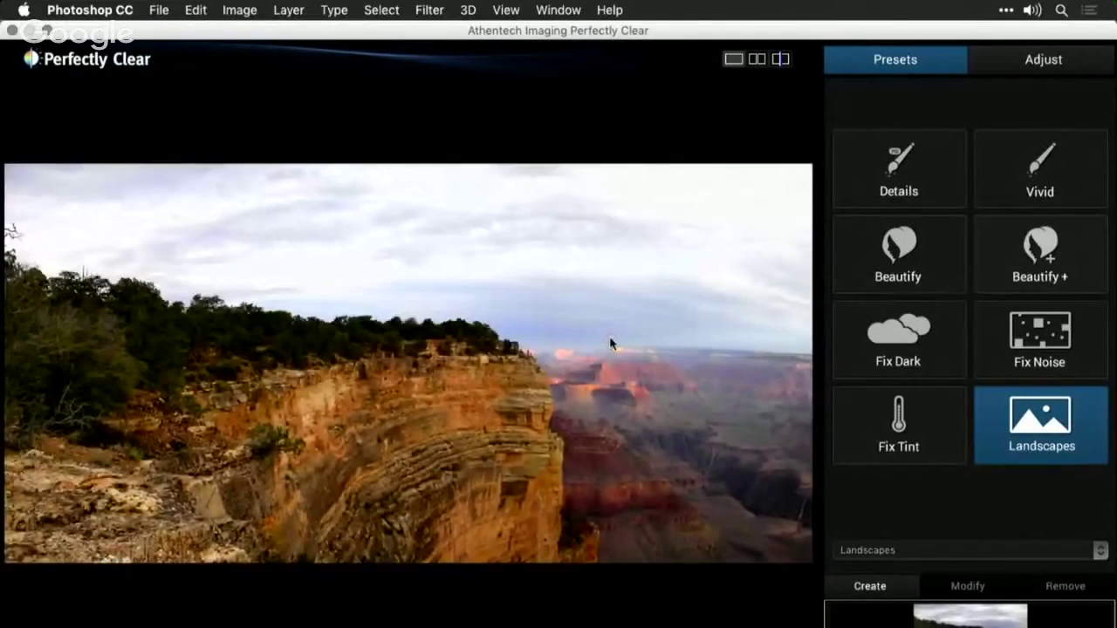
pyautogui.click(1025, 70)
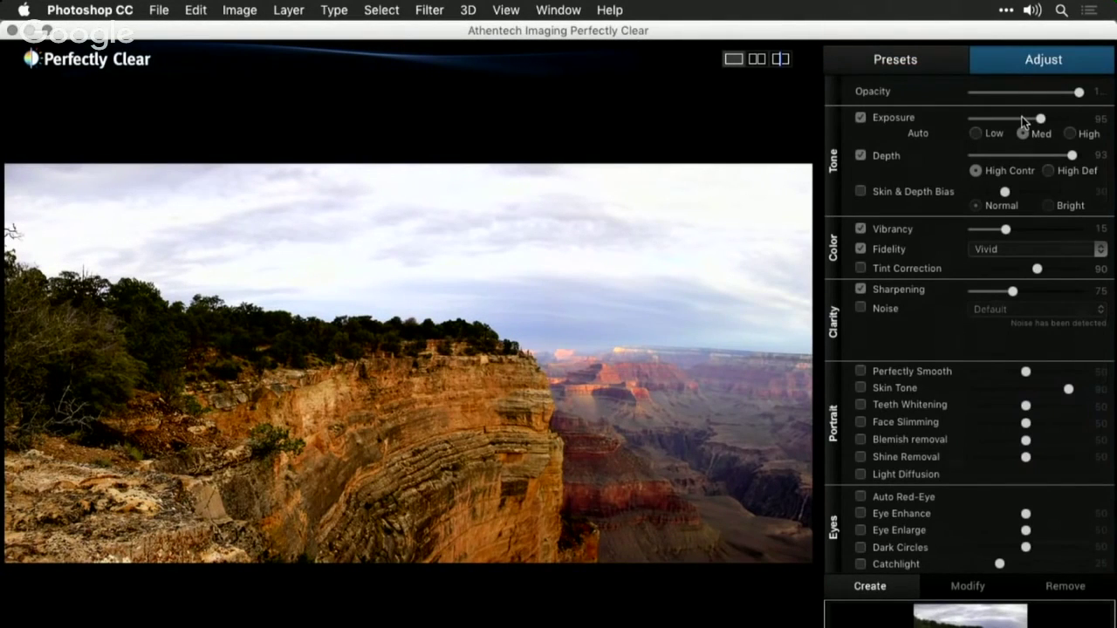
pyautogui.click(1022, 120)
pyautogui.moveTo(1023, 119); pyautogui.dragTo(1006, 119)
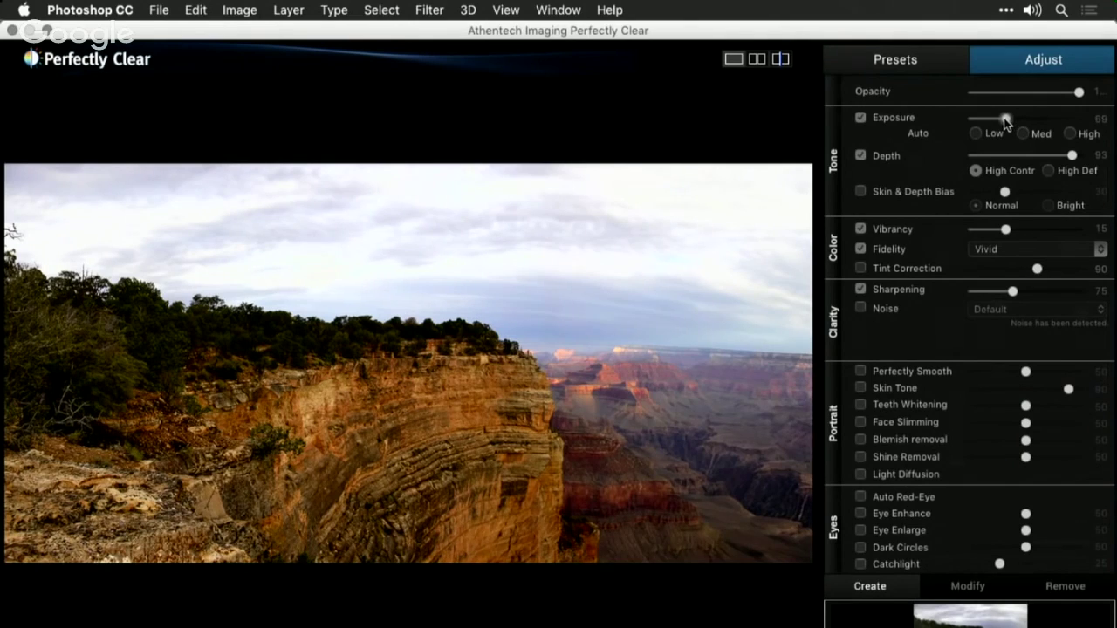
pyautogui.click(1040, 229)
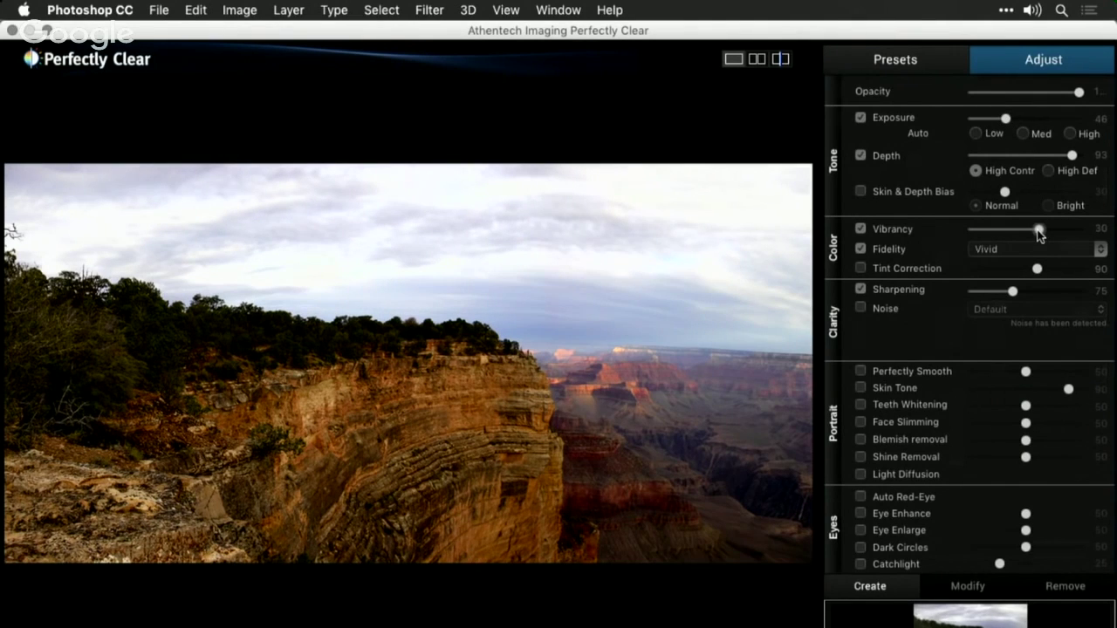
pyautogui.click(1046, 292)
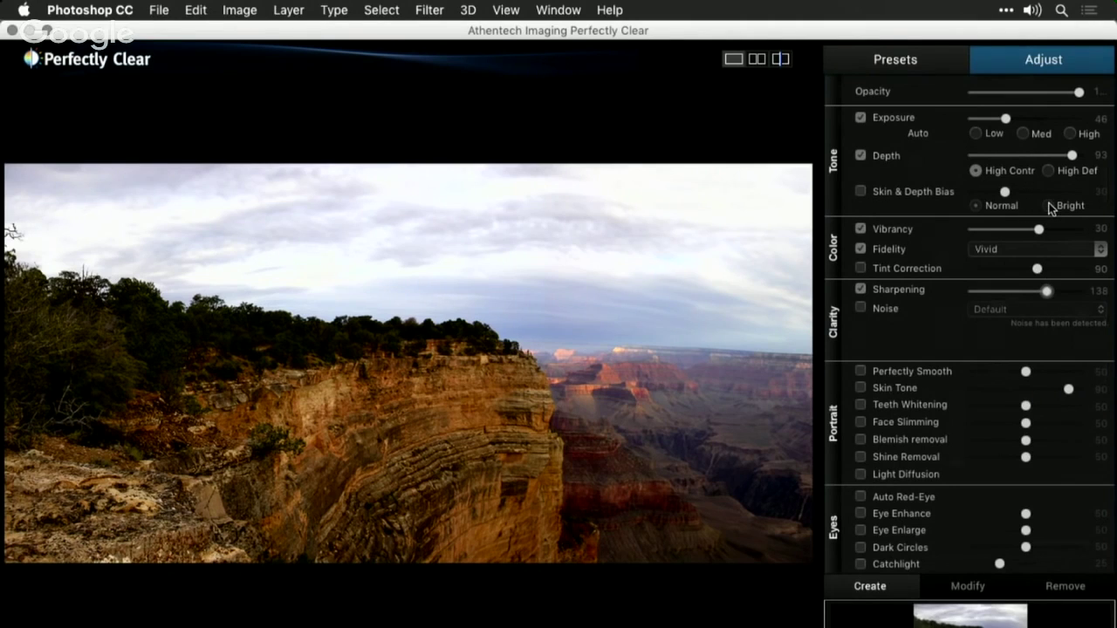
pyautogui.click(927, 197)
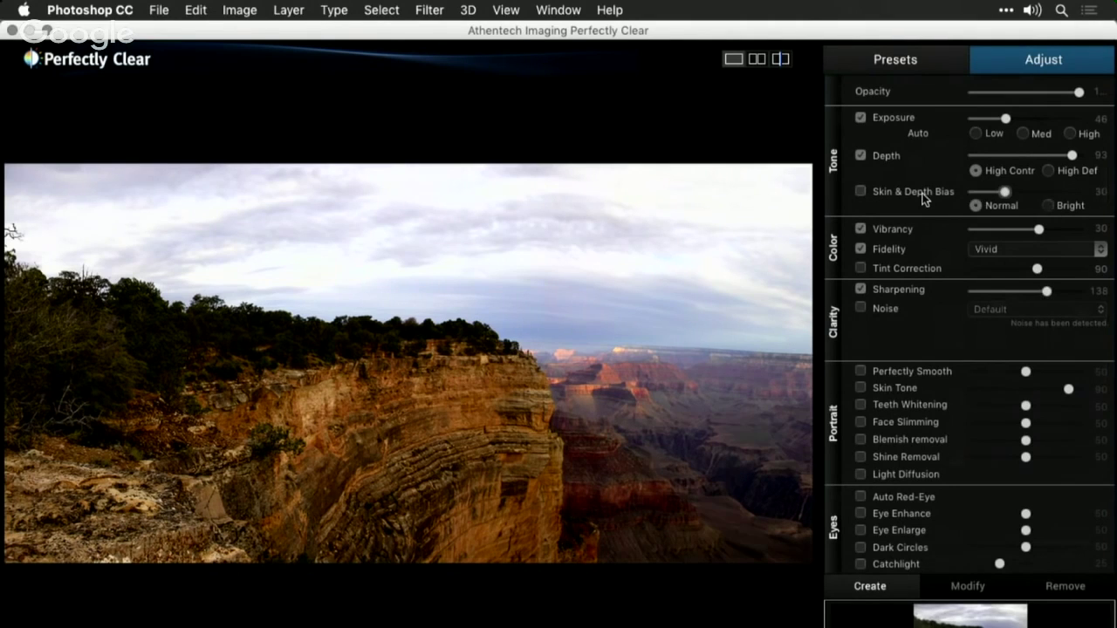
pyautogui.click(1046, 191)
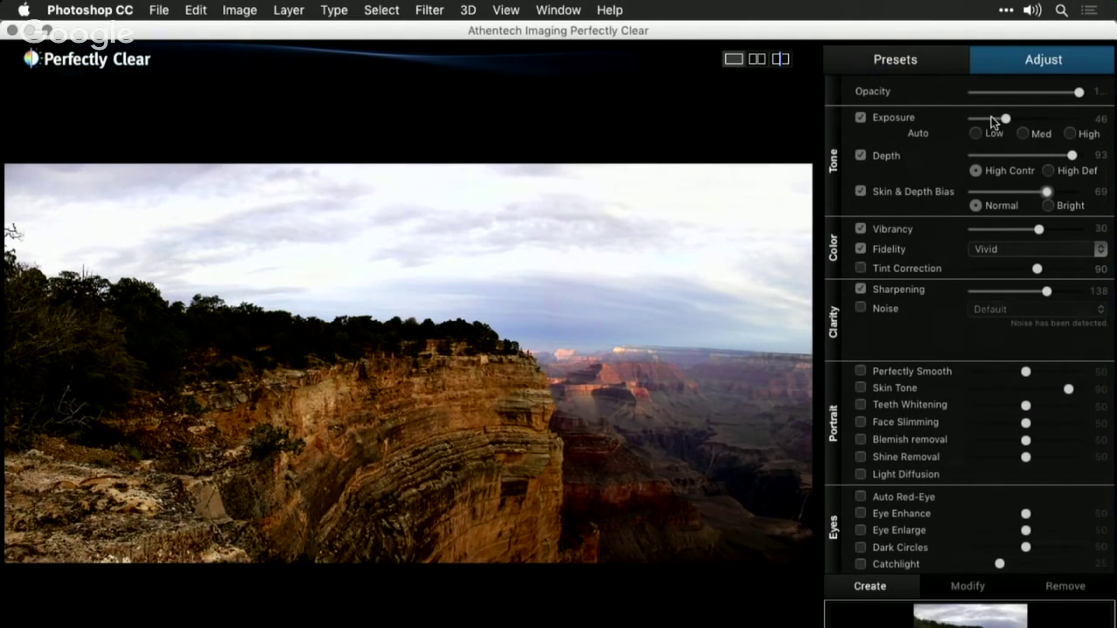
# - Switch auto exposure to High, reduce Vibrancy to 9 and Depth to 45, then compare
pyautogui.moveTo(992, 119); pyautogui.dragTo(986, 118)
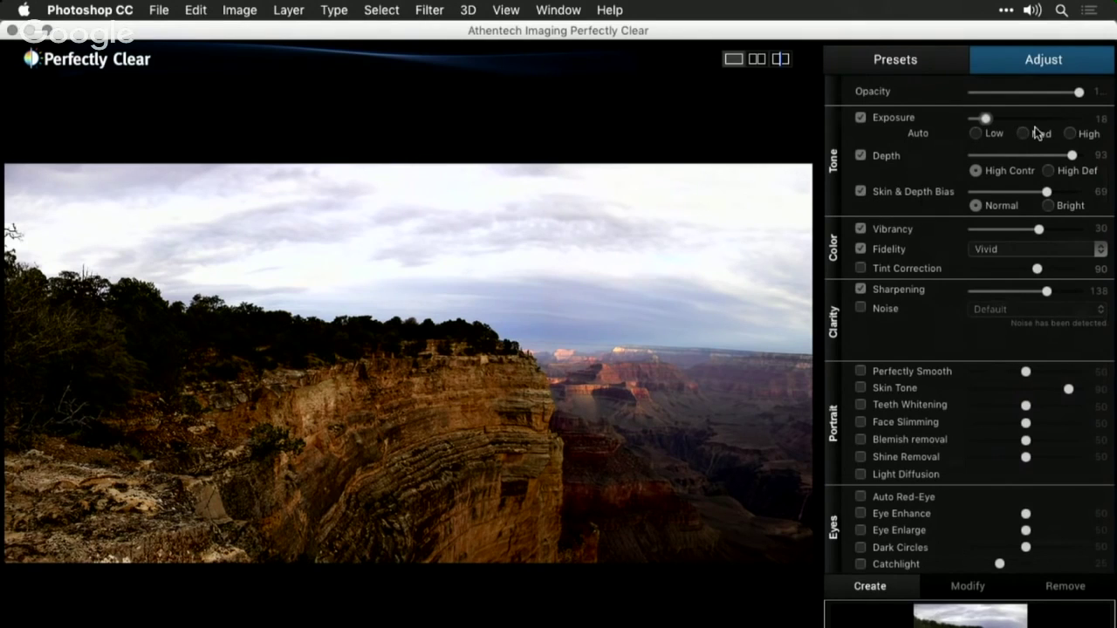
pyautogui.click(1070, 135)
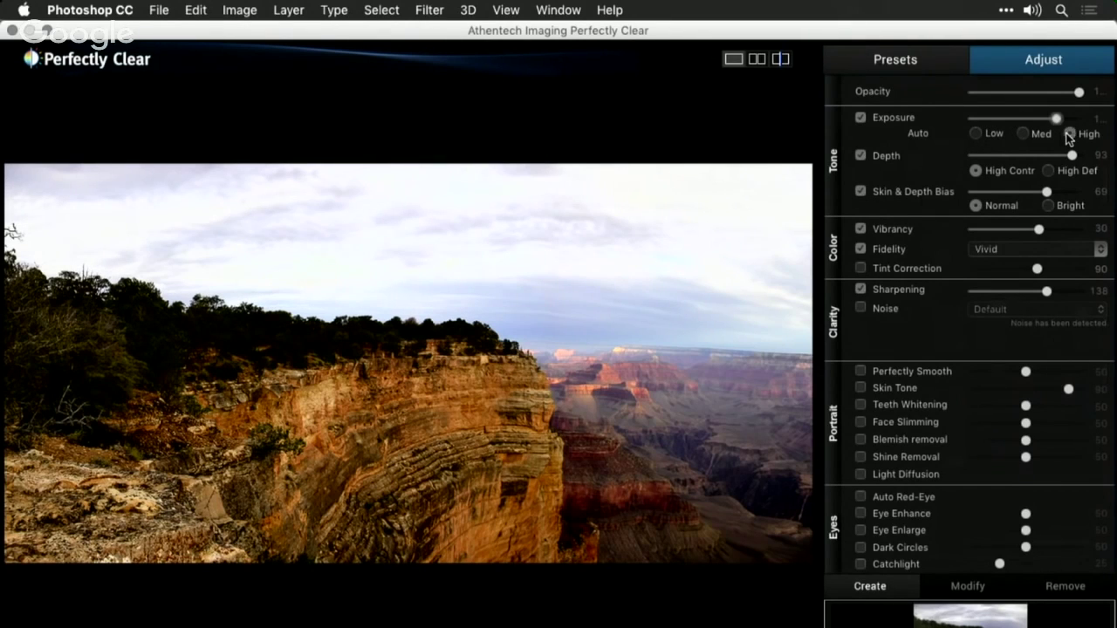
pyautogui.click(1004, 230)
pyautogui.moveTo(1002, 233); pyautogui.dragTo(994, 231)
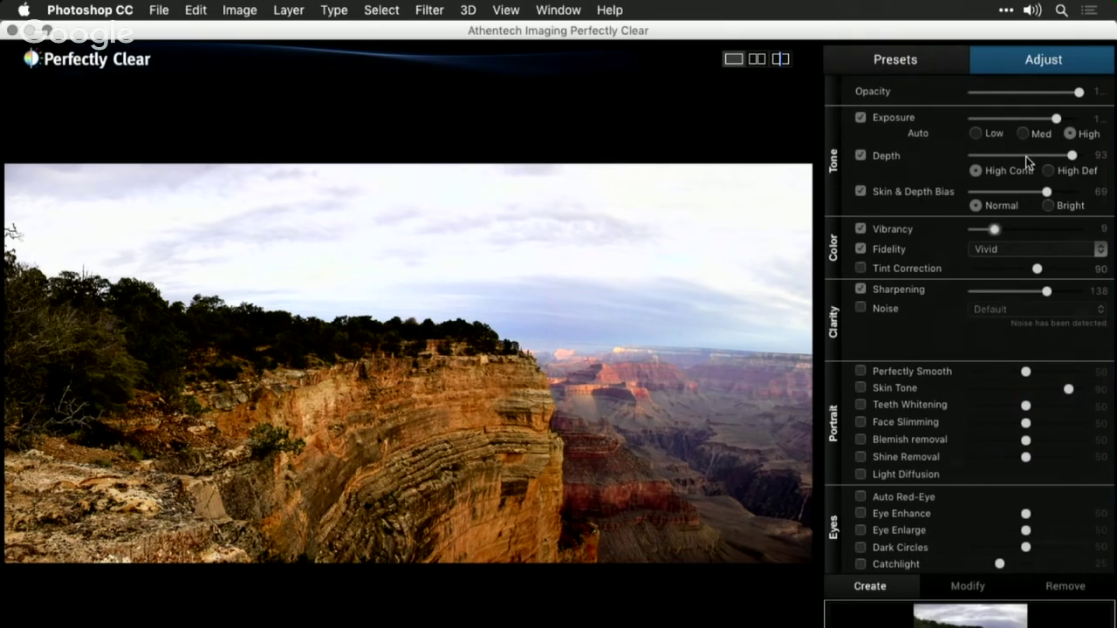
pyautogui.click(1023, 156)
pyautogui.moveTo(1025, 157); pyautogui.dragTo(1021, 156)
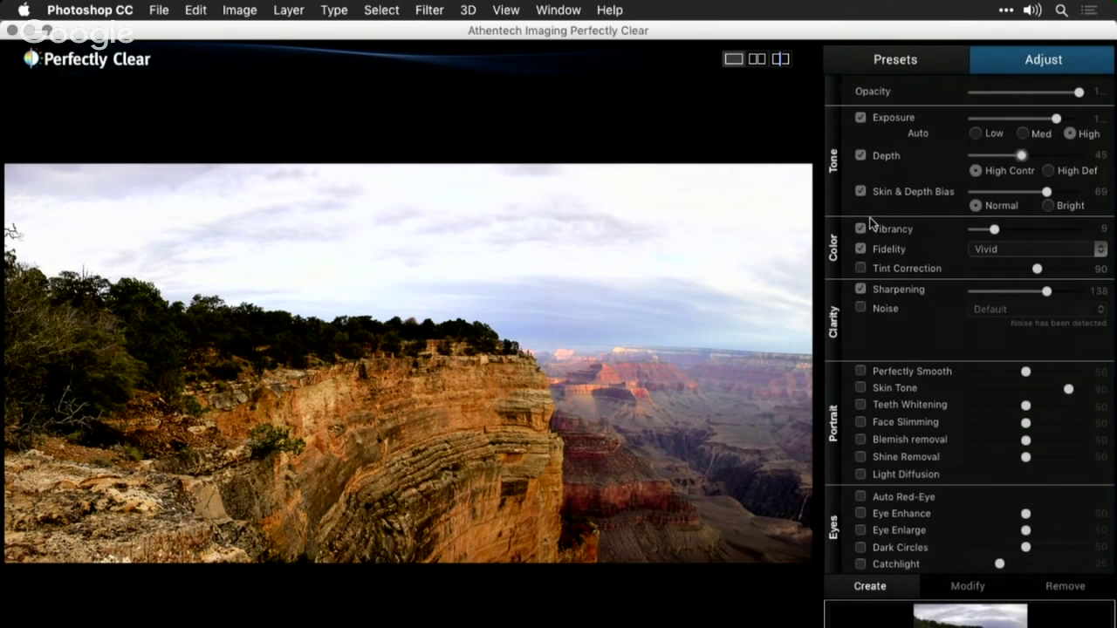
pyautogui.click(764, 283)
# - Apply Perfectly Clear, then paint black over the treeline on its filter mask with a 175 brush
pyautogui.press('Return')
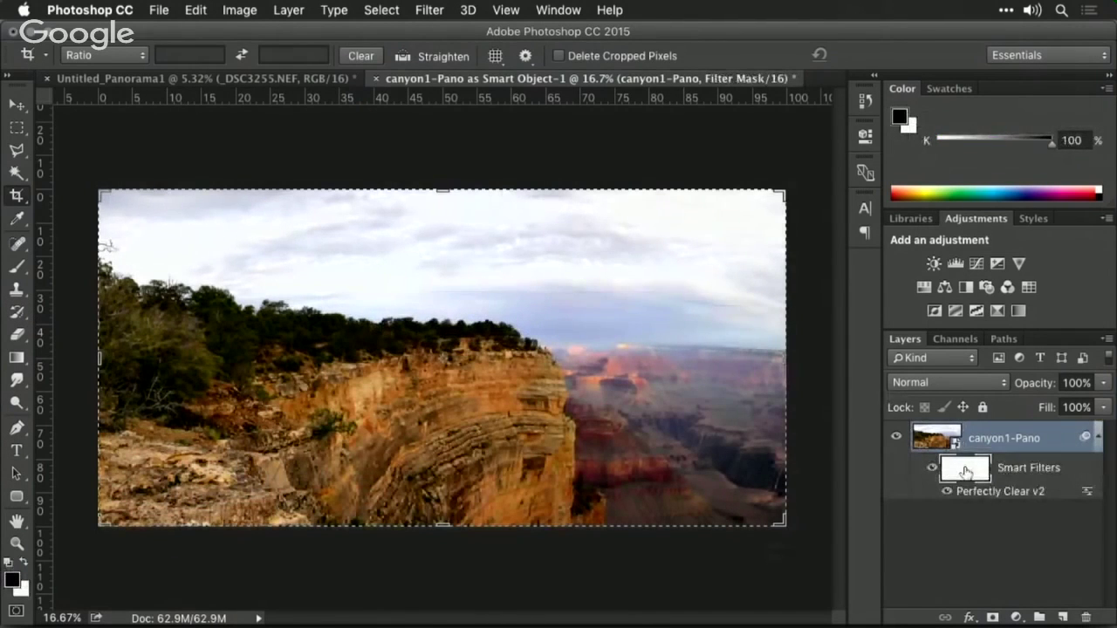
pyautogui.press('b')
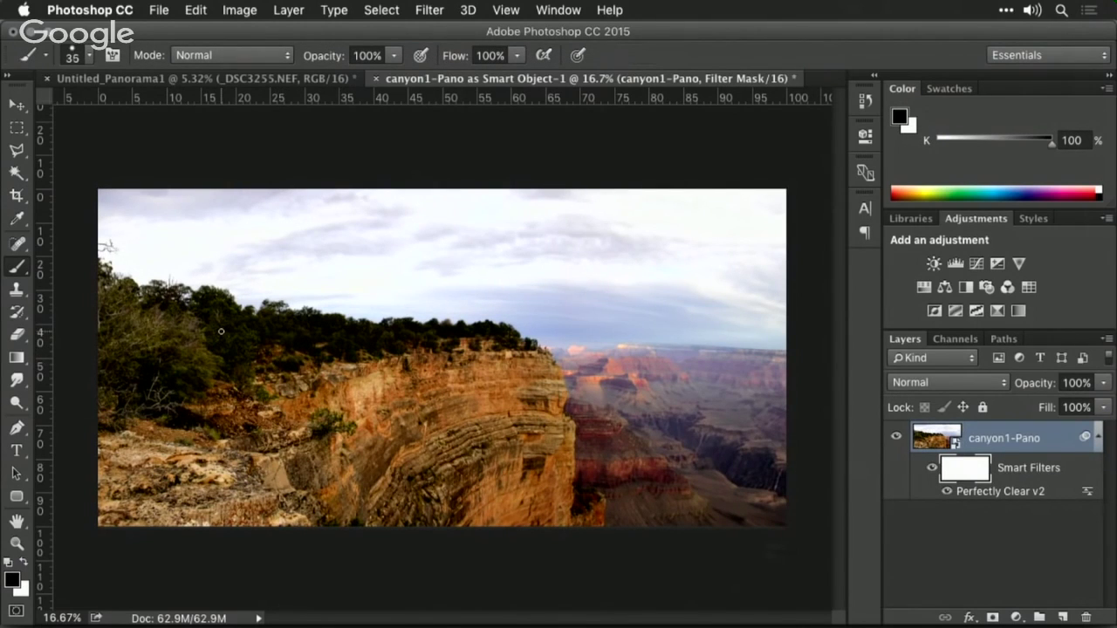
pyautogui.press(']')
pyautogui.press(']')
pyautogui.press(']')
pyautogui.press(']')
pyautogui.press(']')
pyautogui.press(']')
pyautogui.press(']')
pyautogui.moveTo(221, 332)
pyautogui.mouseDown()
pyautogui.moveTo(186, 328)
pyautogui.moveTo(229, 329)
pyautogui.moveTo(210, 307)
pyautogui.moveTo(219, 318)
pyautogui.moveTo(178, 320)
pyautogui.moveTo(282, 345)
pyautogui.moveTo(303, 330)
pyautogui.moveTo(507, 333)
pyautogui.moveTo(145, 354)
pyautogui.moveTo(164, 352)
pyautogui.moveTo(214, 364)
pyautogui.moveTo(137, 382)
pyautogui.moveTo(110, 372)
pyautogui.moveTo(121, 322)
pyautogui.moveTo(212, 331)
pyautogui.mouseUp()
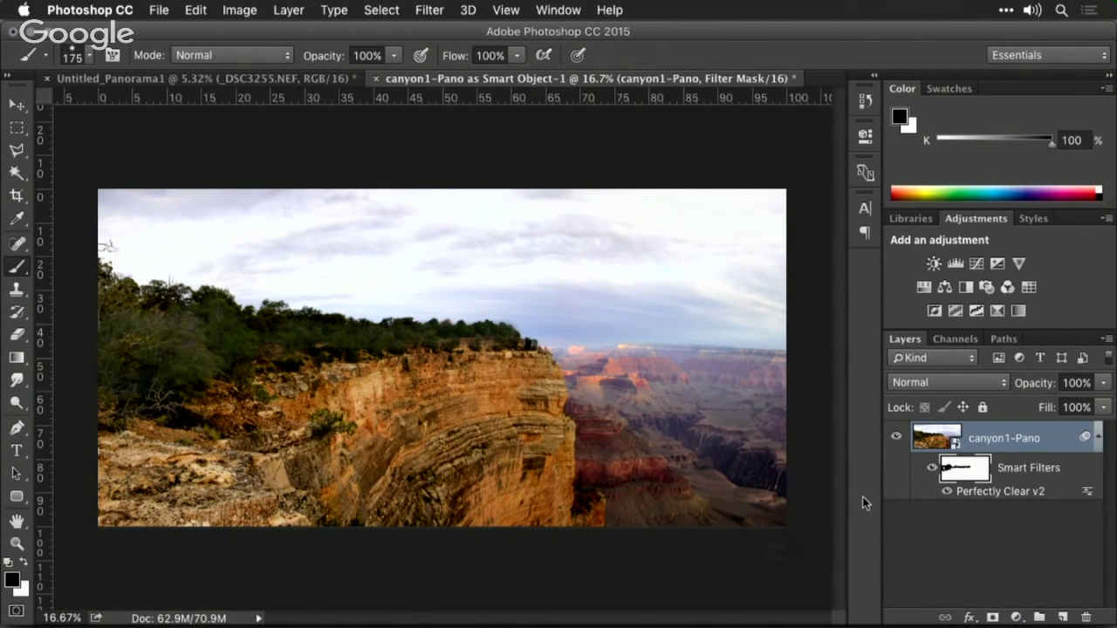
# - Turn off the treeline filter mask to compare the result, then turn it back on
pyautogui.keyDown('shift'); pyautogui.click(960, 477); pyautogui.keyUp('shift')
pyautogui.doubleClick(960, 477)
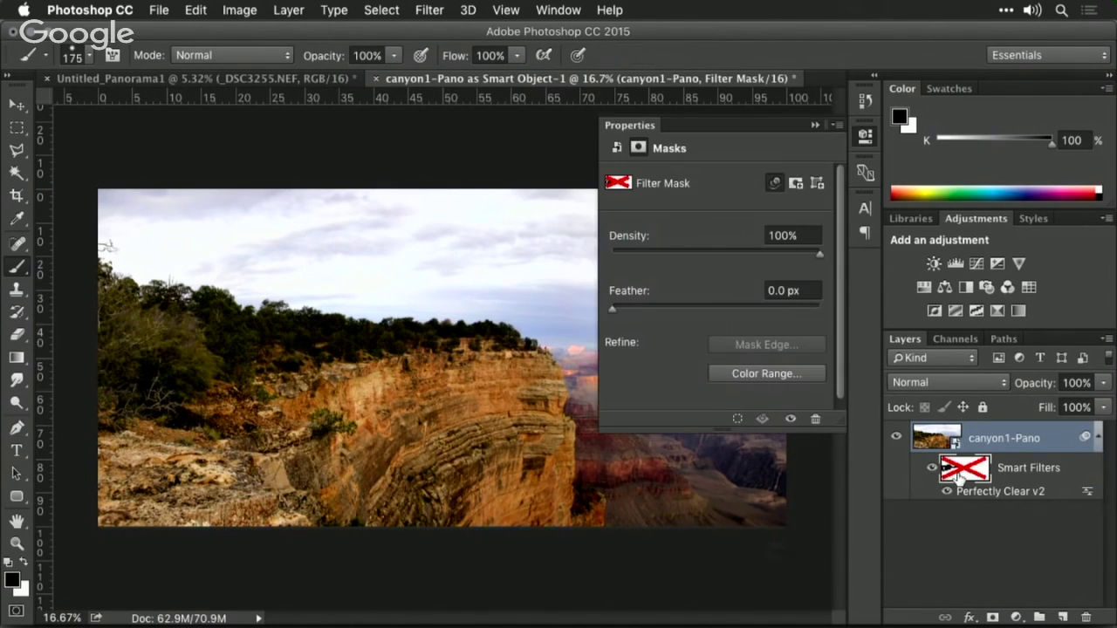
pyautogui.keyDown('shift'); pyautogui.click(960, 477); pyautogui.keyUp('shift')
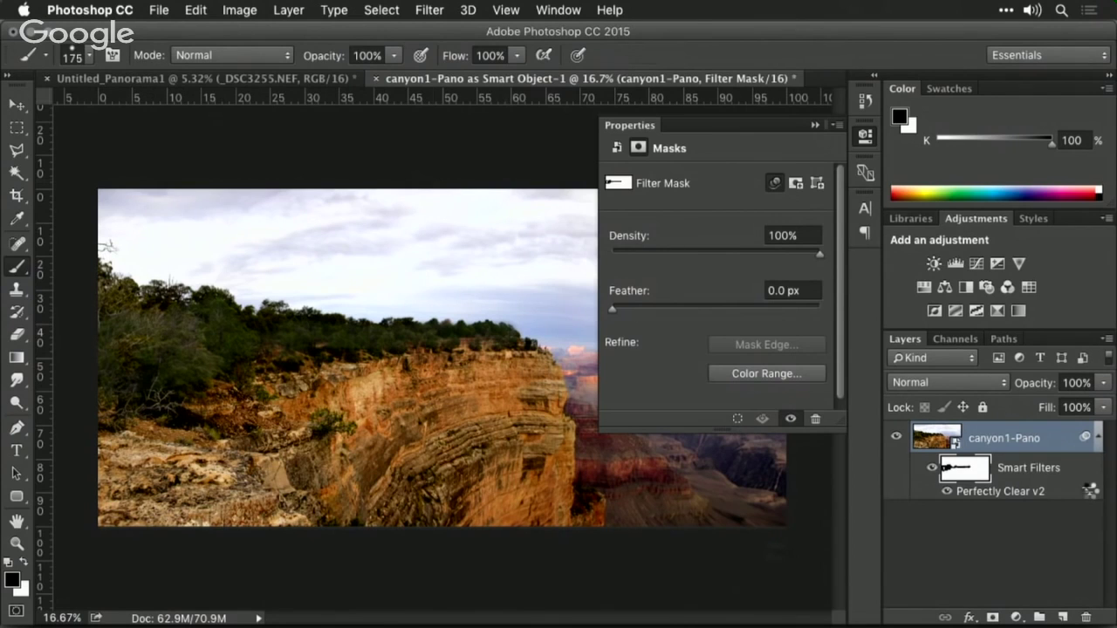
# - Lower the Perfectly Clear v2 blending opacity to 55% and close the mask properties
pyautogui.doubleClick(1089, 494)
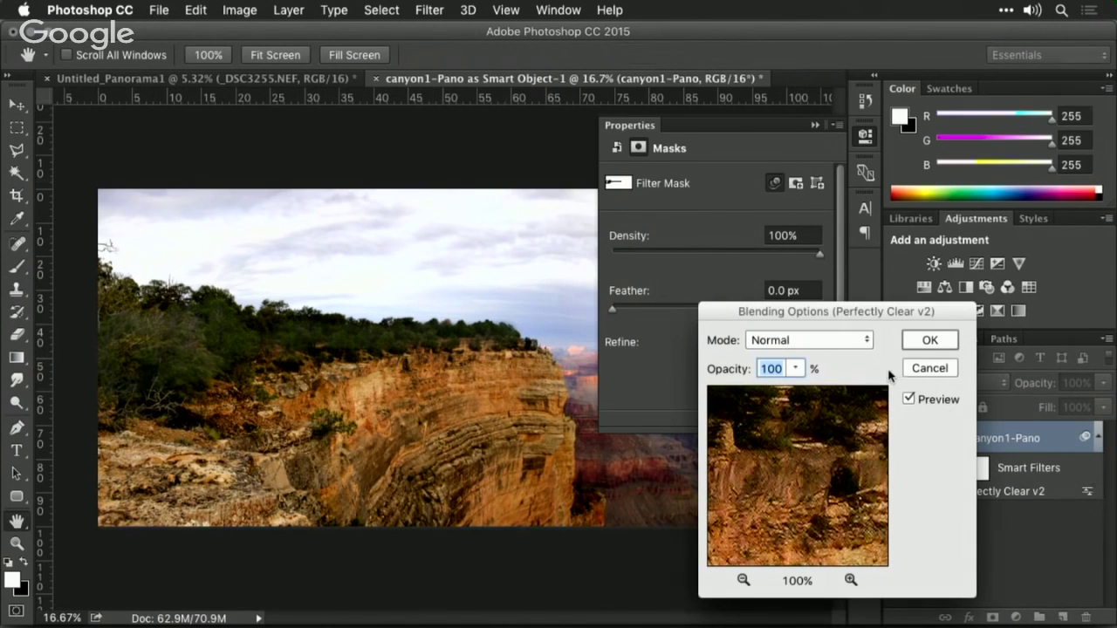
pyautogui.click(797, 368)
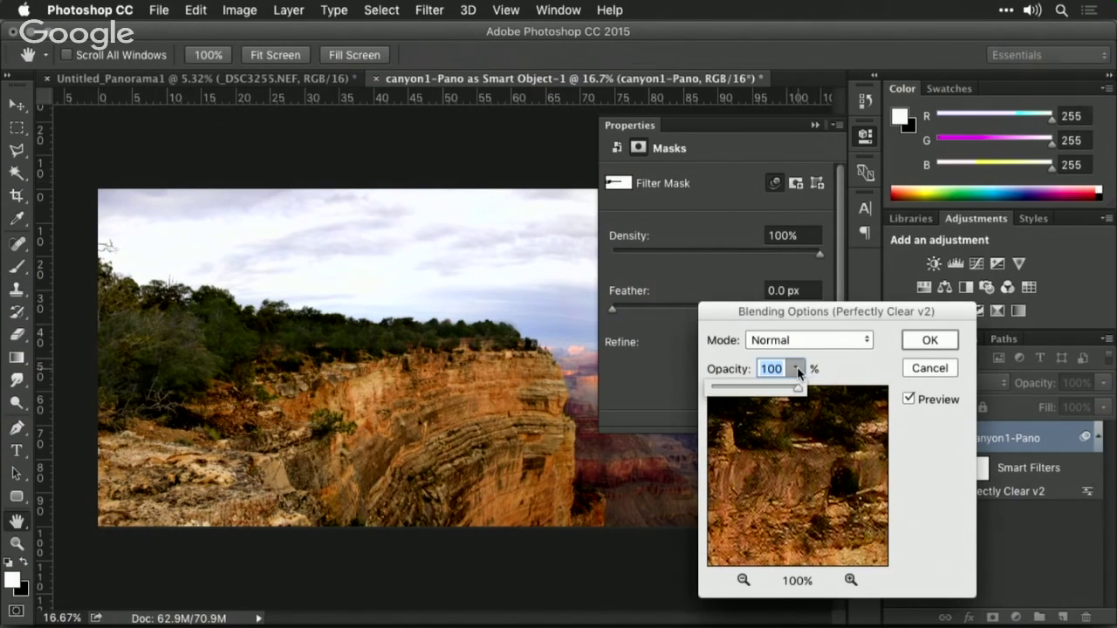
pyautogui.moveTo(797, 389); pyautogui.dragTo(759, 395)
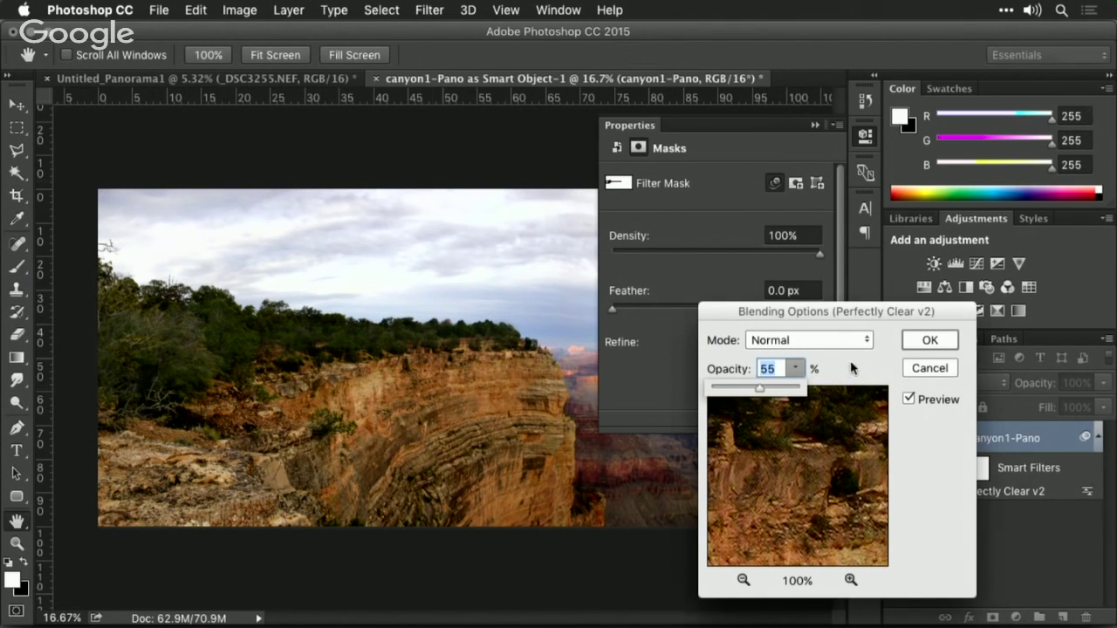
pyautogui.click(930, 340)
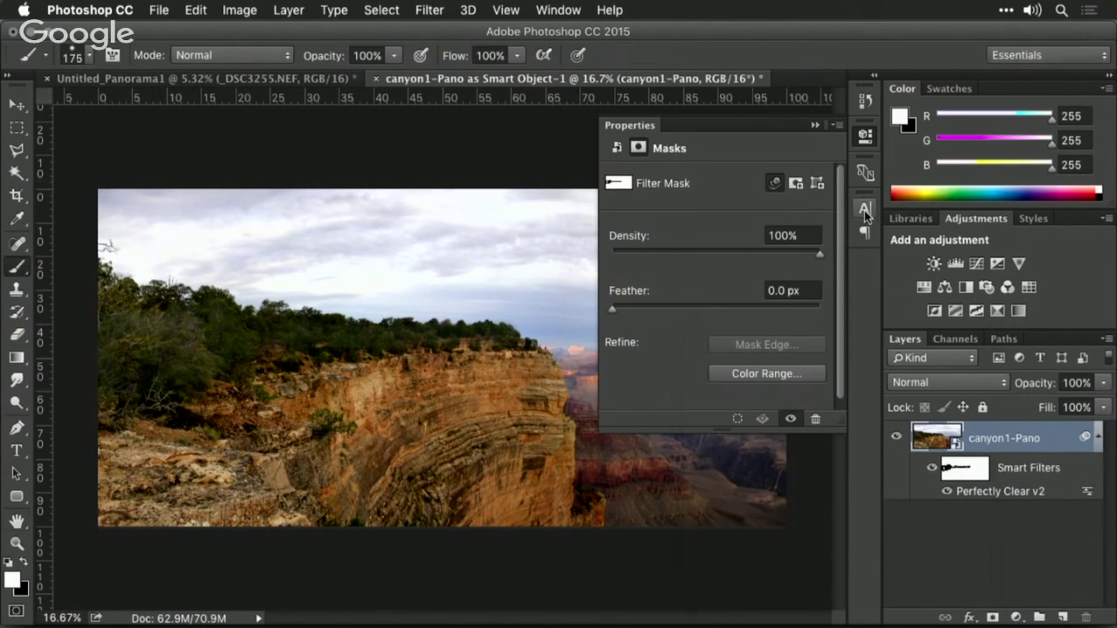
pyautogui.click(816, 128)
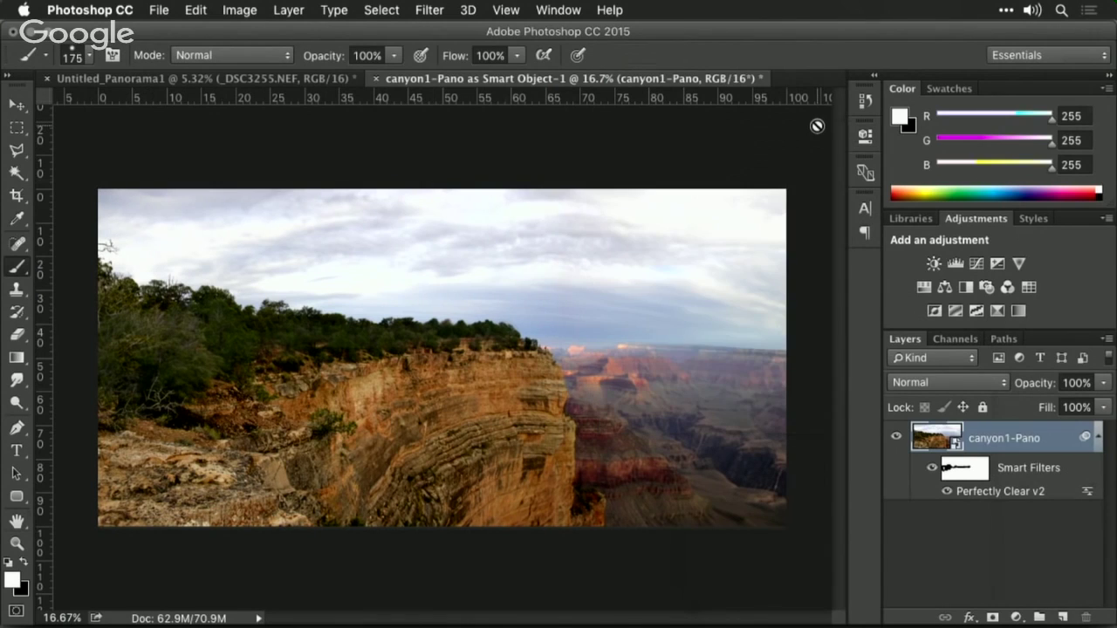